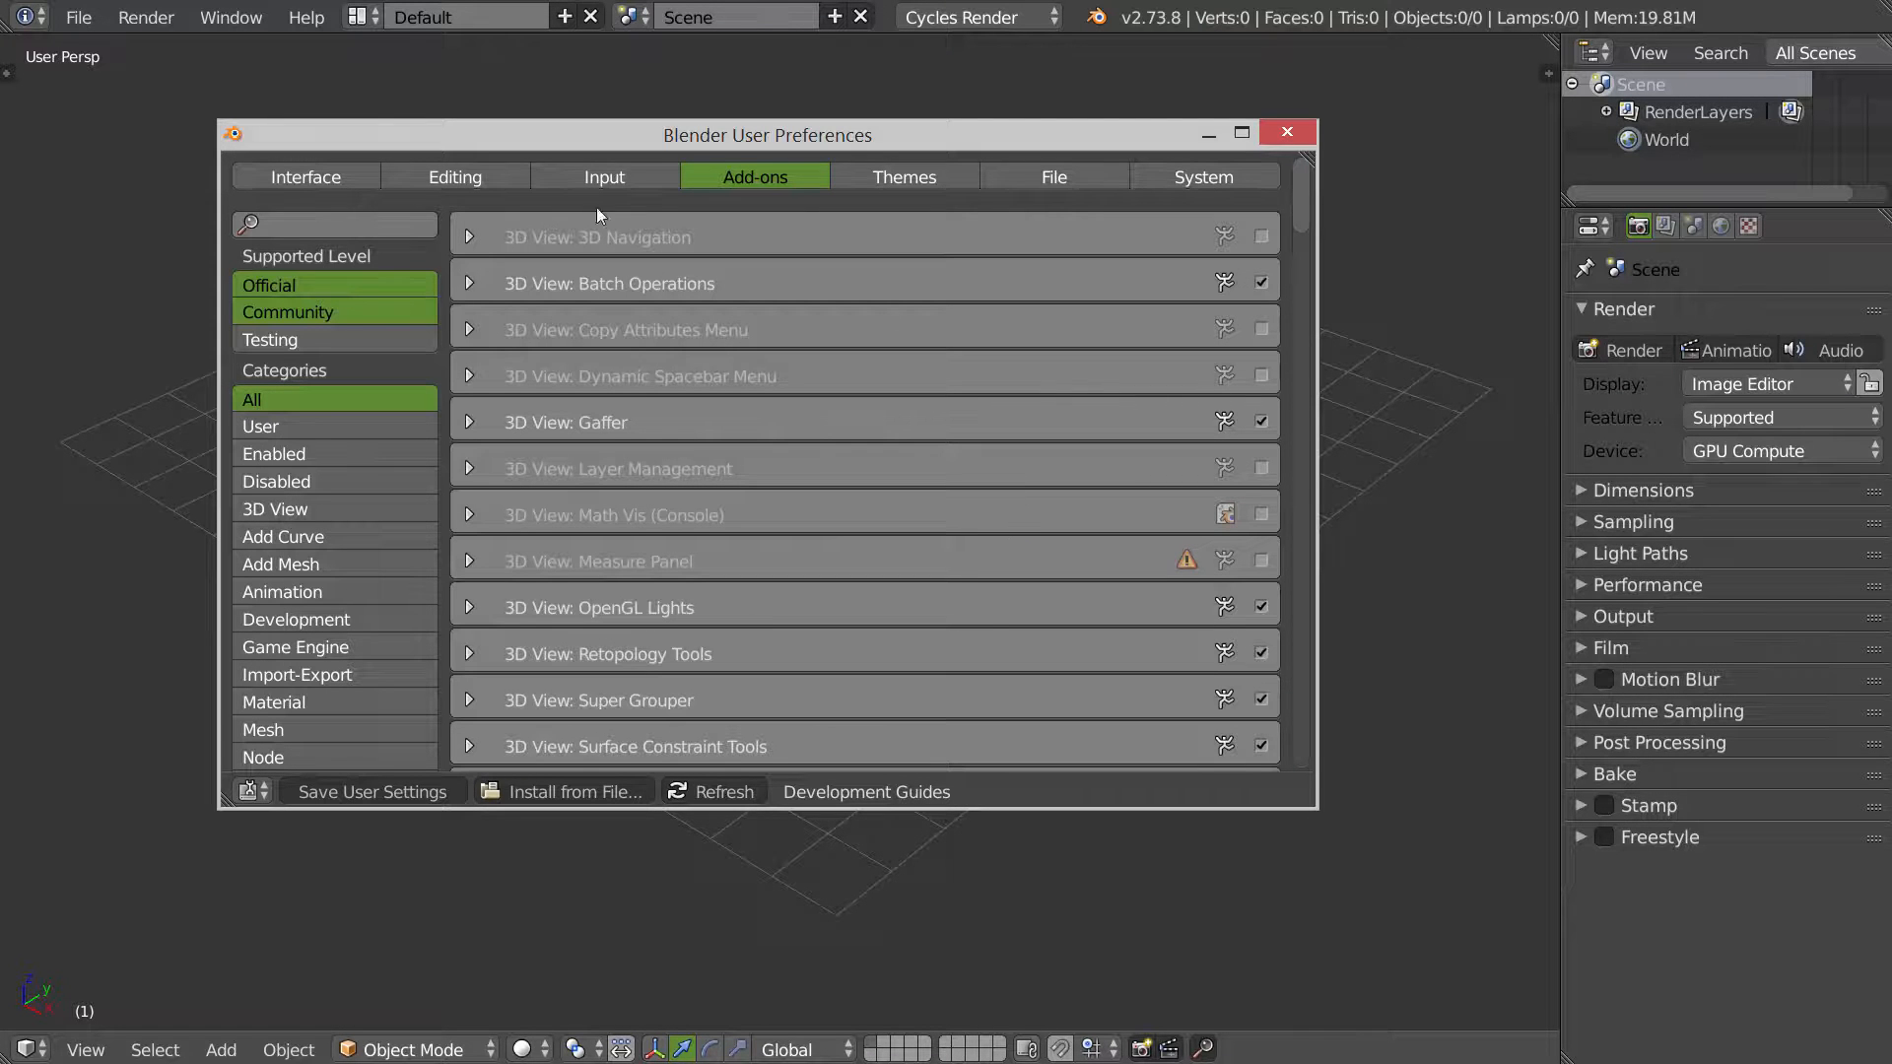
Step: Include the Testing support level in the add-on list and look through the extended list
click(323, 336)
scroll(735, 623, down, 10)
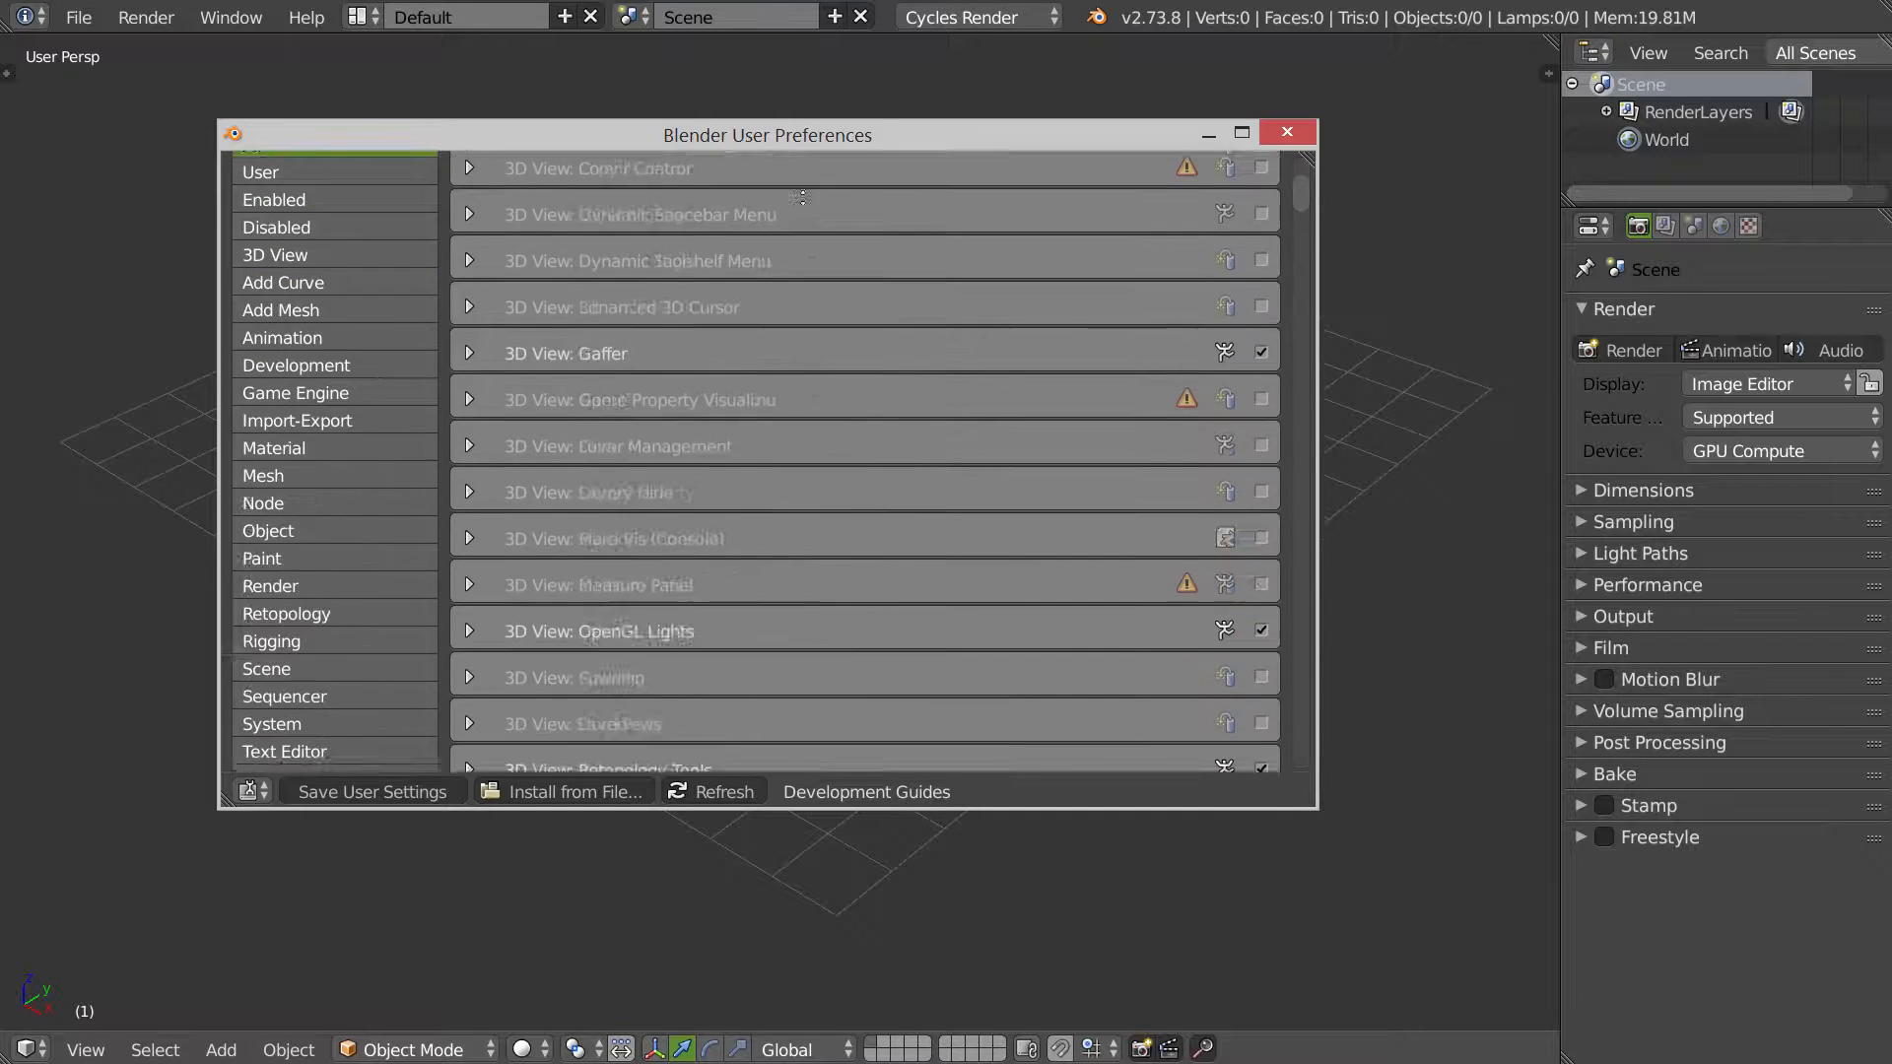
scroll(689, 552, up, 10)
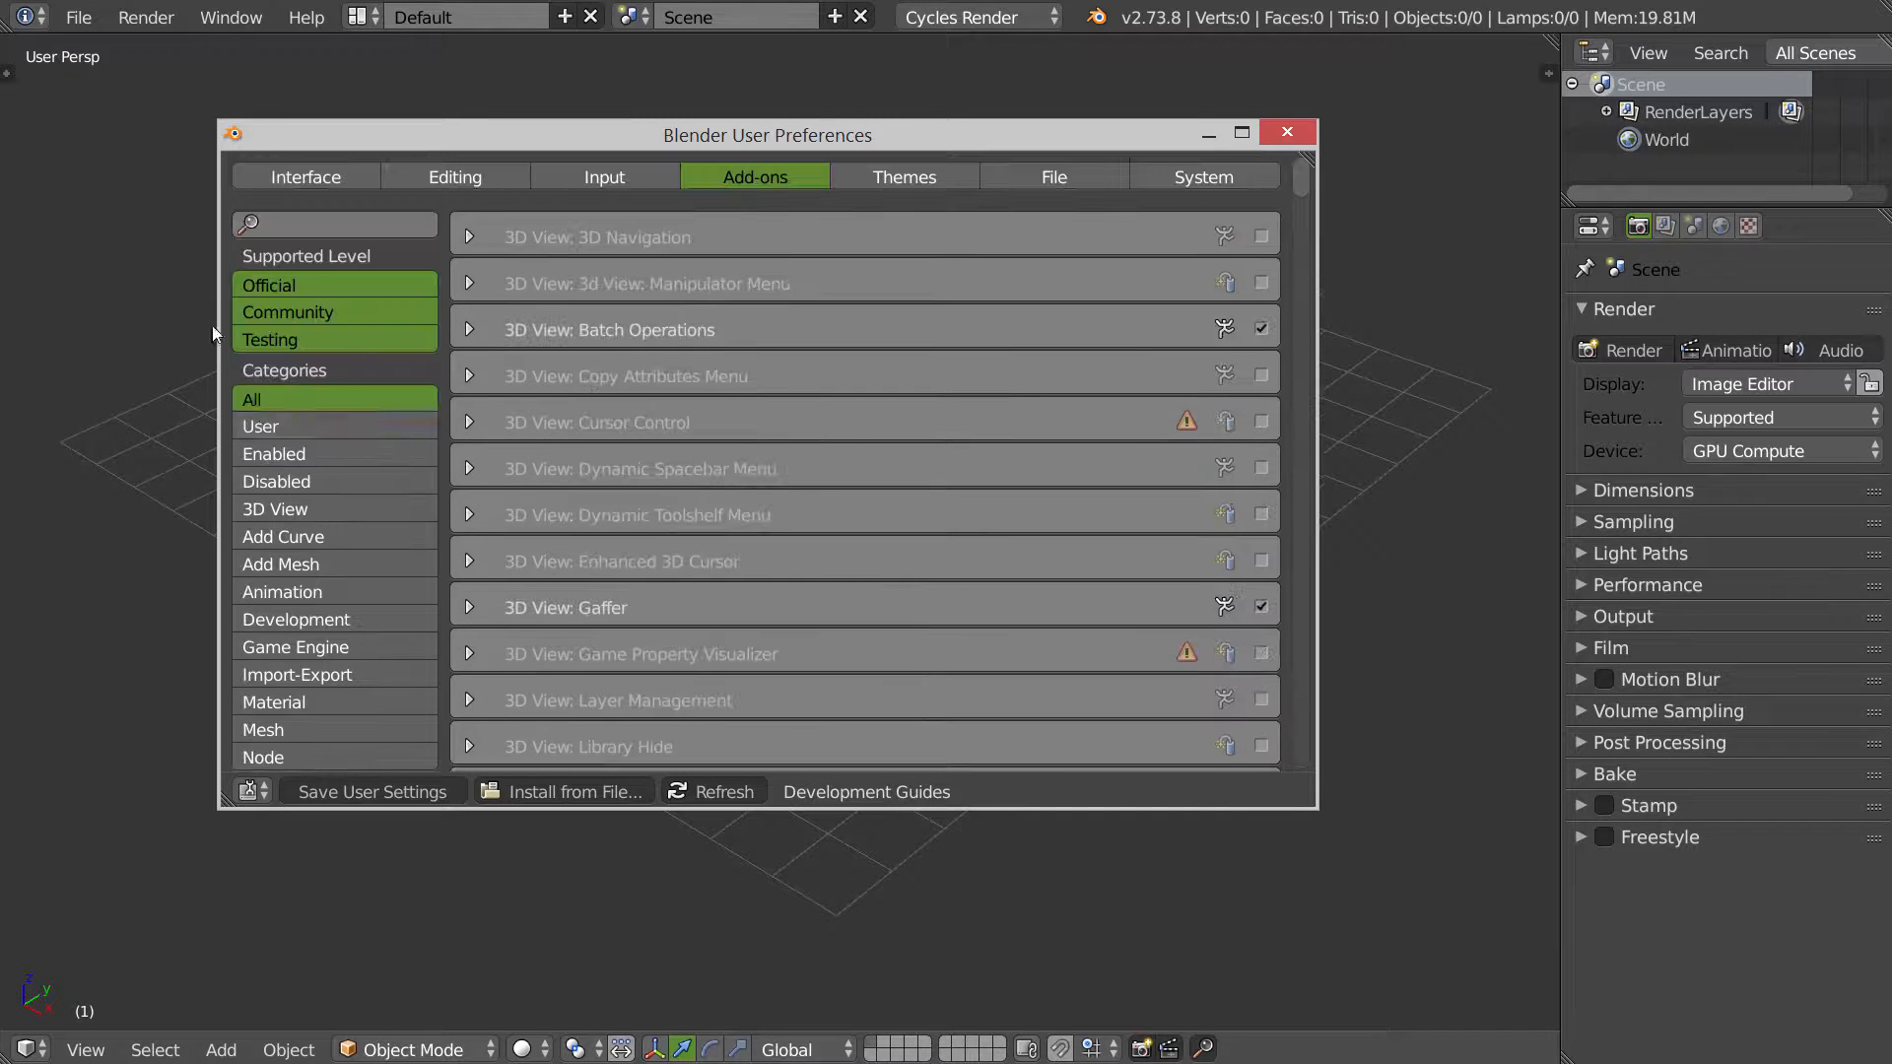
Step: Examine the add-ons listed in the User and Enabled categories
click(275, 427)
scroll(657, 493, down, 5)
scroll(657, 492, up, 5)
scroll(671, 478, down, 6)
scroll(683, 463, up, 6)
click(299, 457)
scroll(726, 229, down, 3)
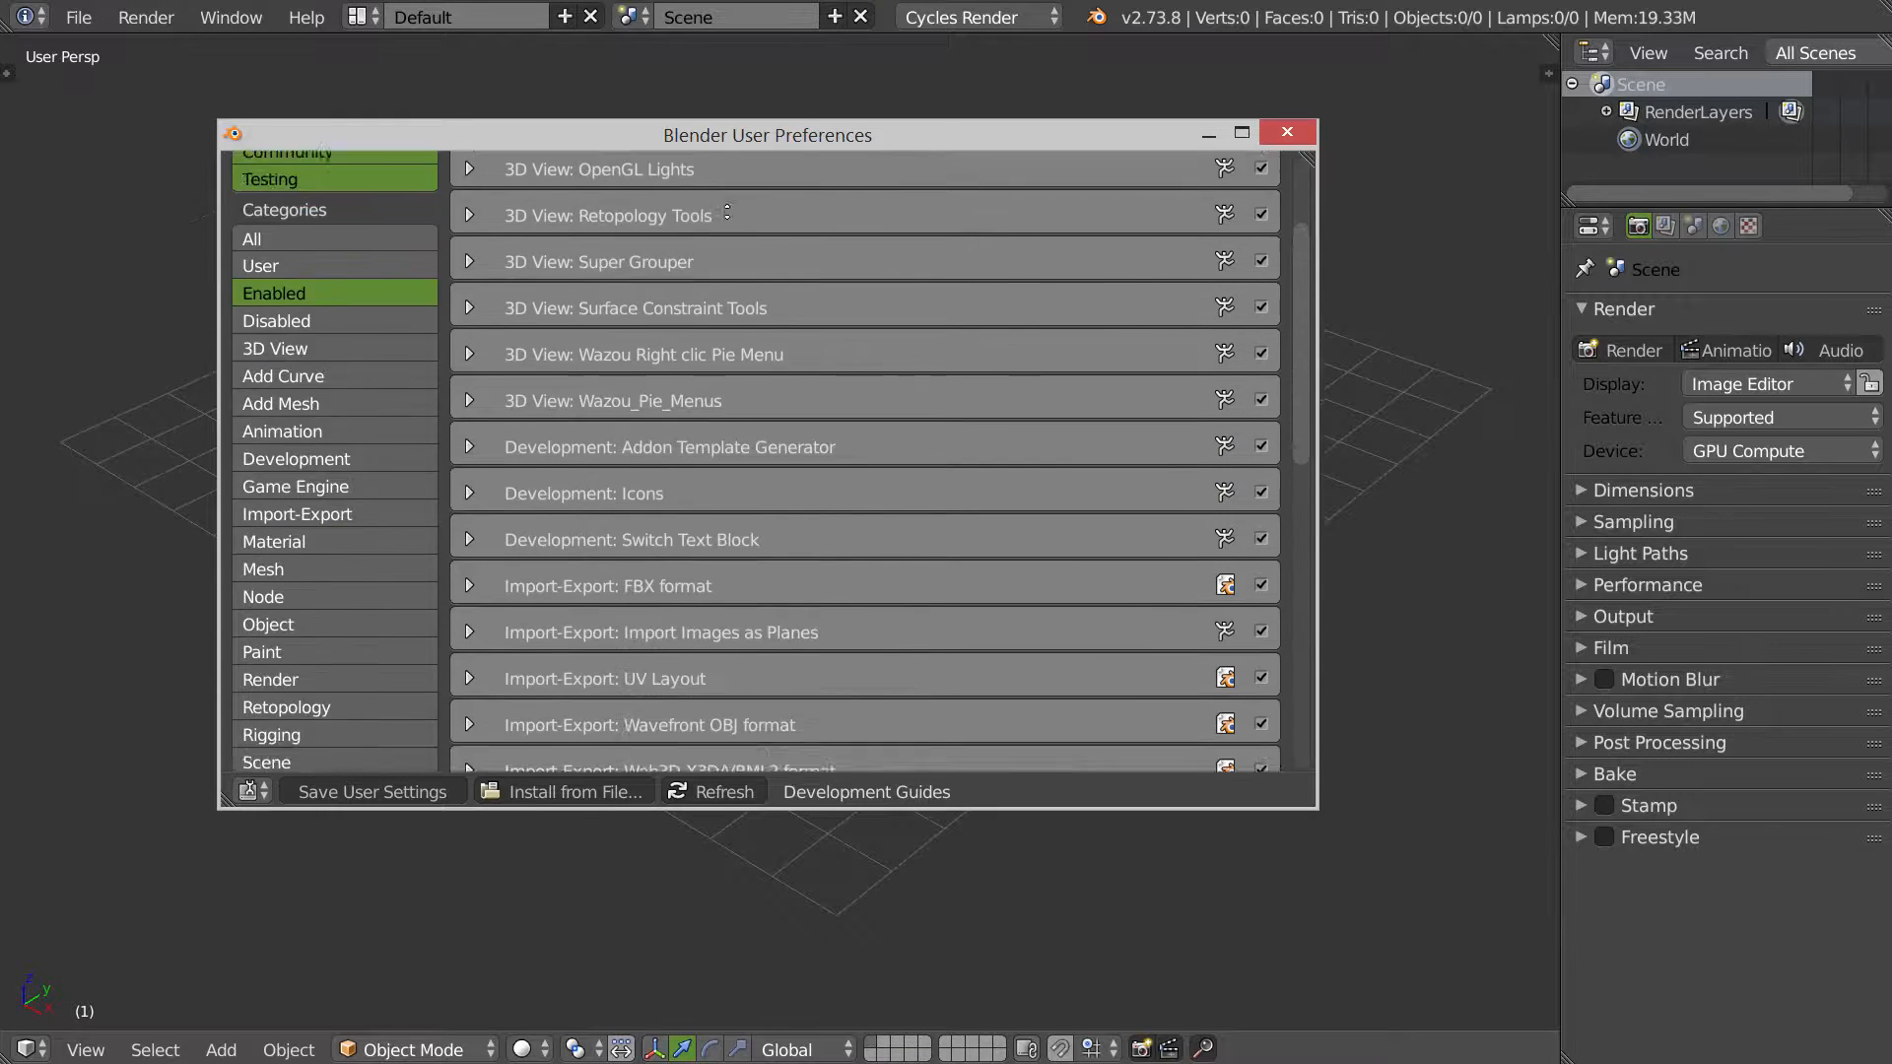
Step: Examine the add-ons in the 3D View, Add Curve and Add Mesh categories
click(299, 349)
scroll(300, 351, down, 8)
scroll(296, 493, up, 8)
click(288, 501)
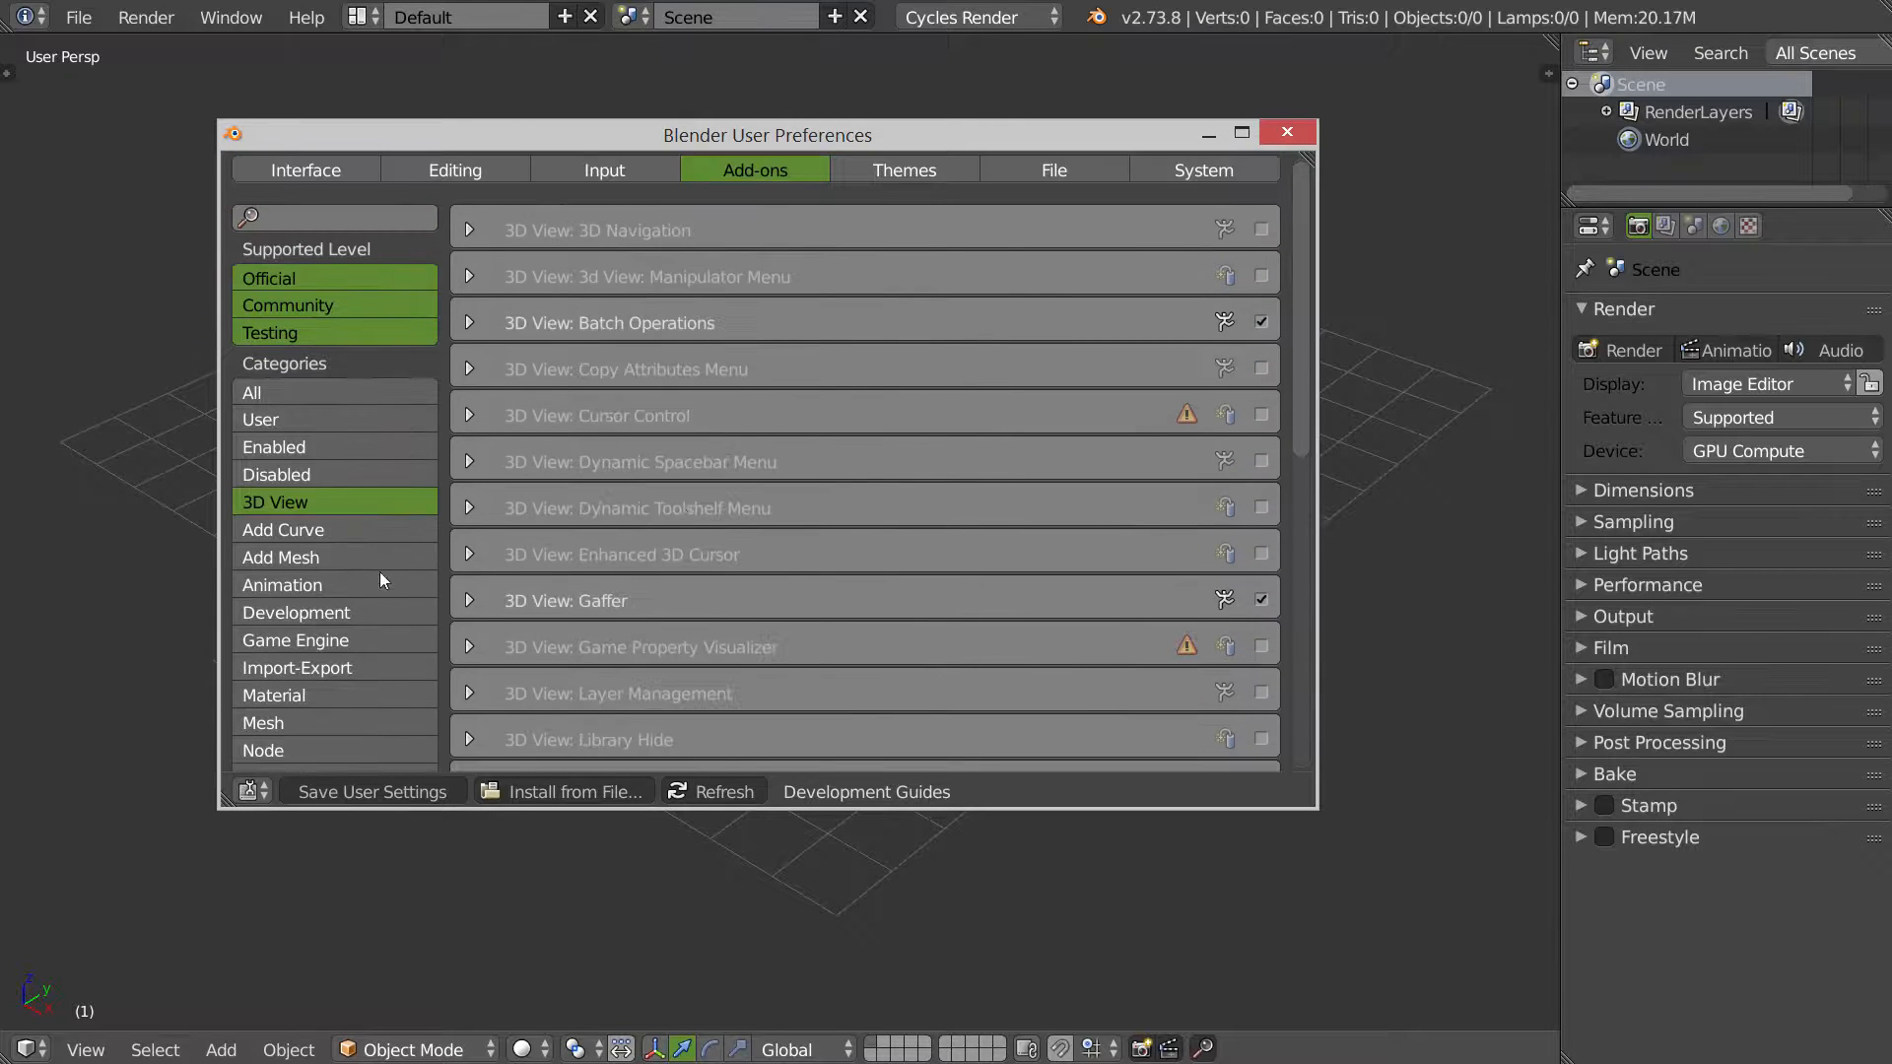
click(322, 532)
click(312, 556)
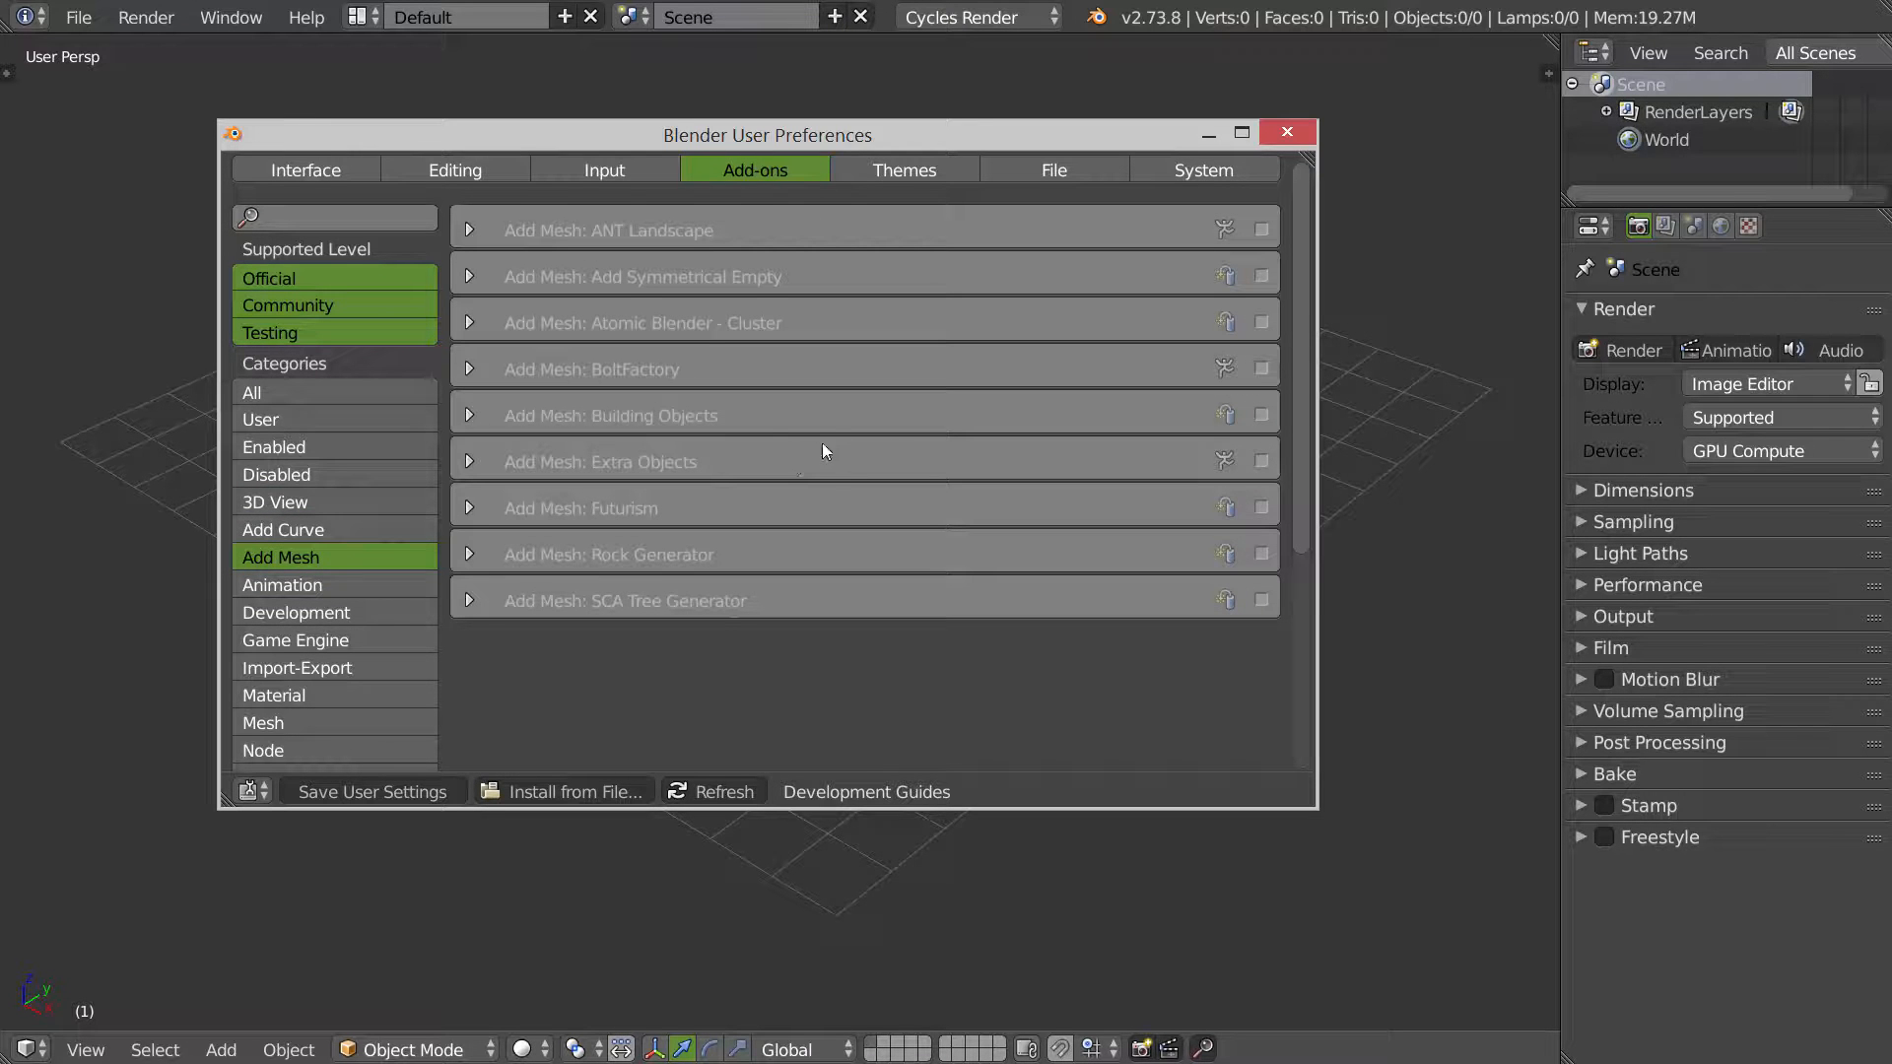
Step: Examine the remaining add-on categories from Animation through Rigging, including Development, Game Engine, Material, Node, Object and Retopology
click(286, 584)
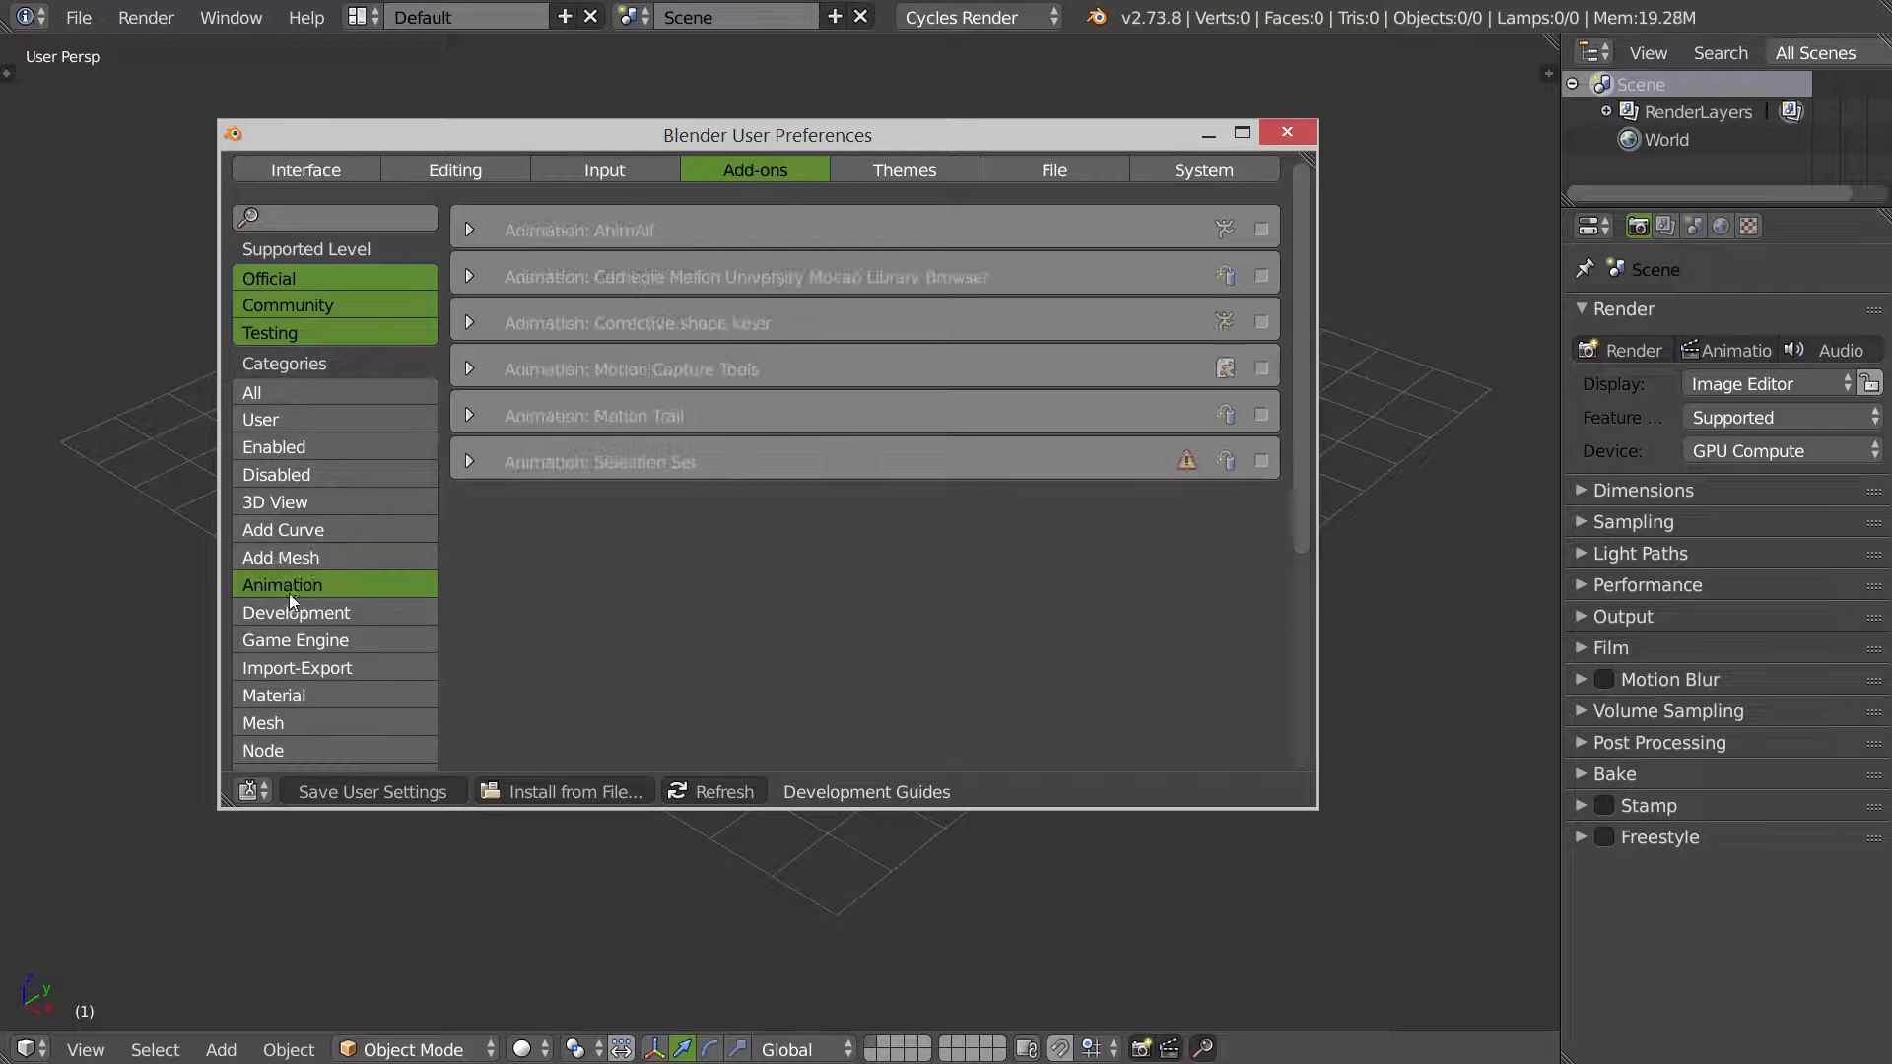
click(311, 612)
click(316, 639)
click(310, 696)
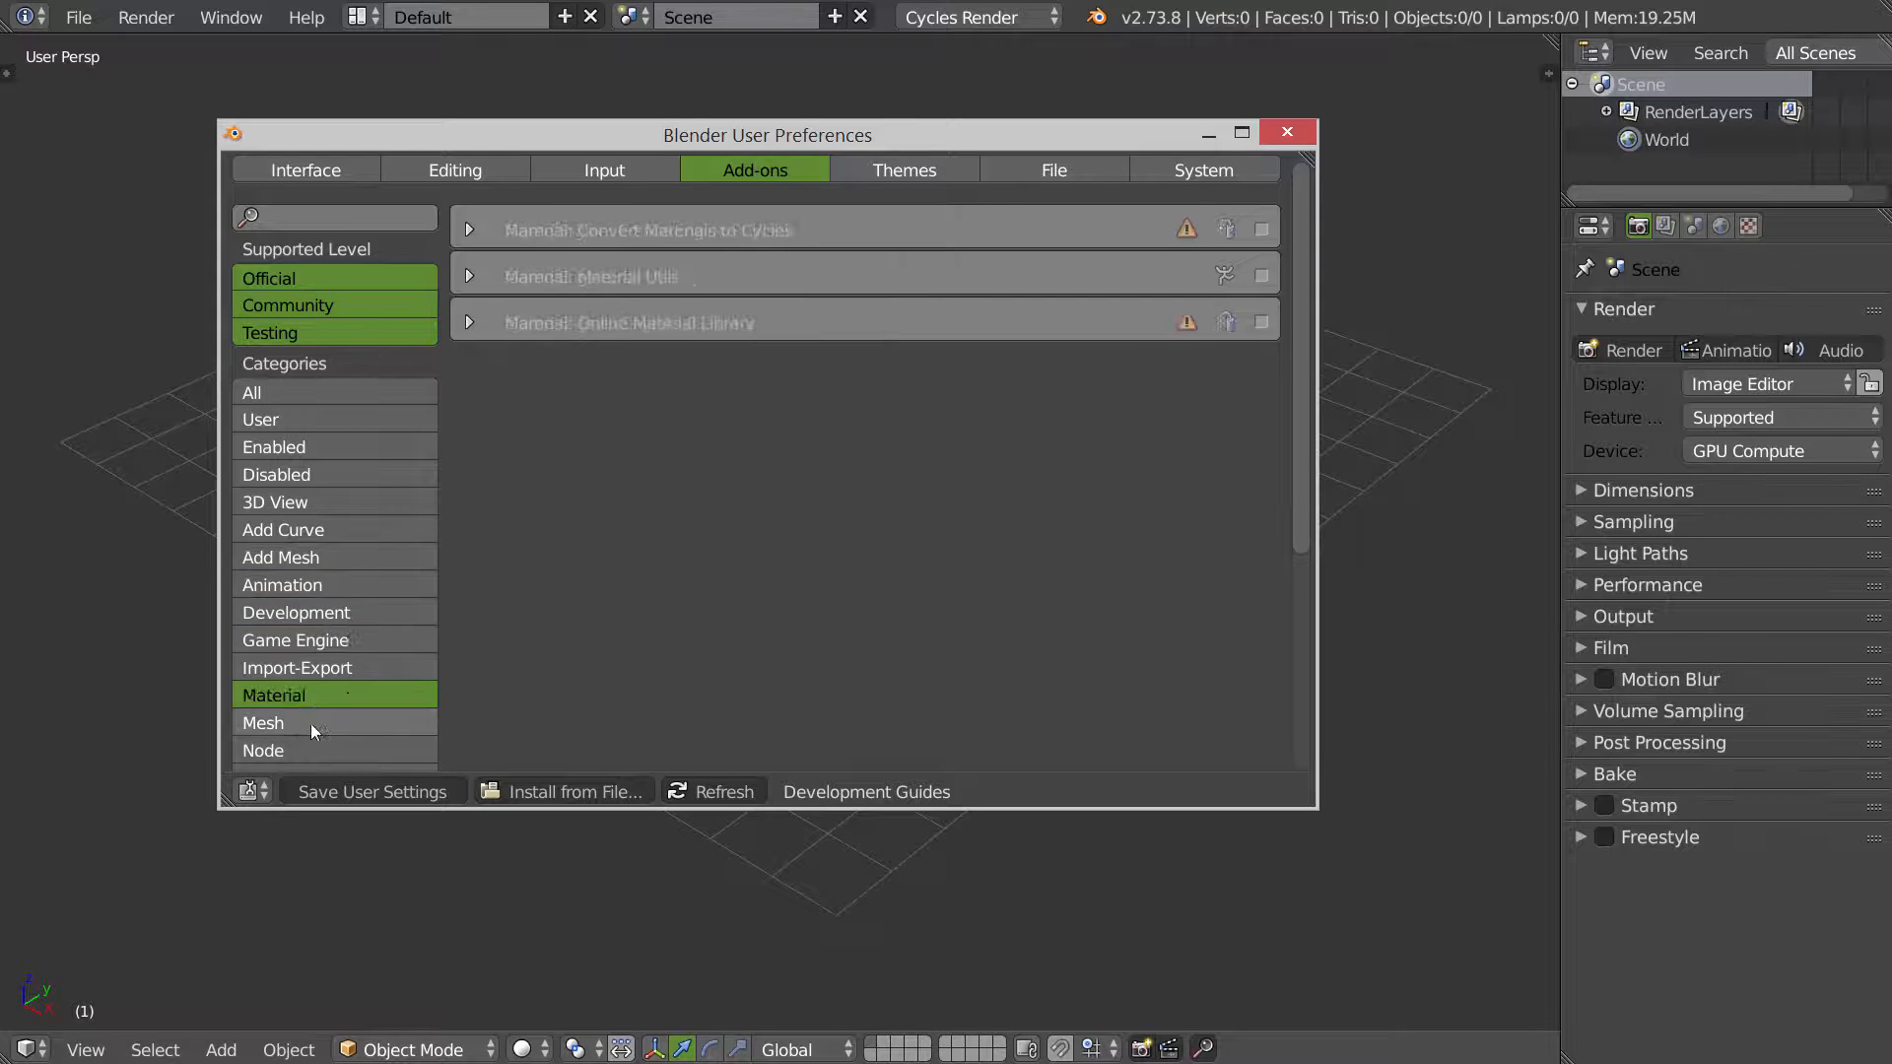
click(304, 750)
middle_drag(383, 681, 383, 455)
click(302, 571)
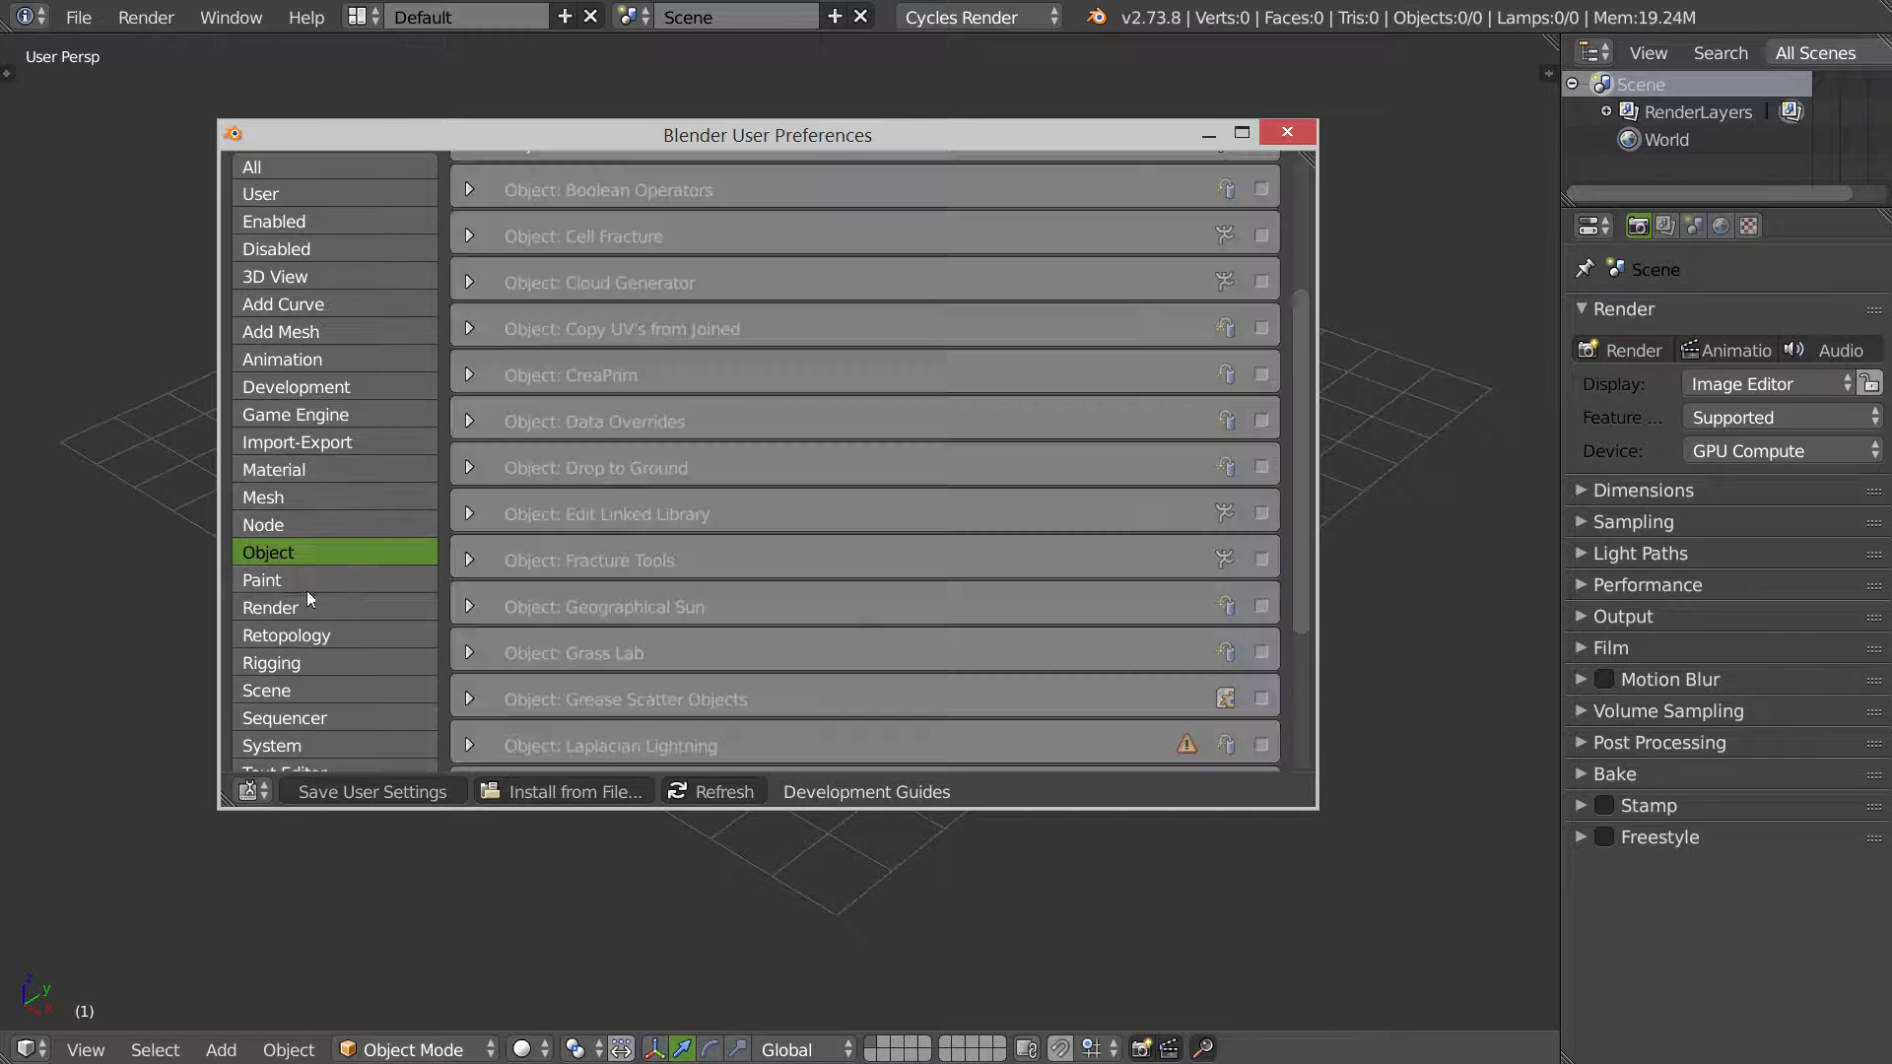
click(301, 635)
click(305, 662)
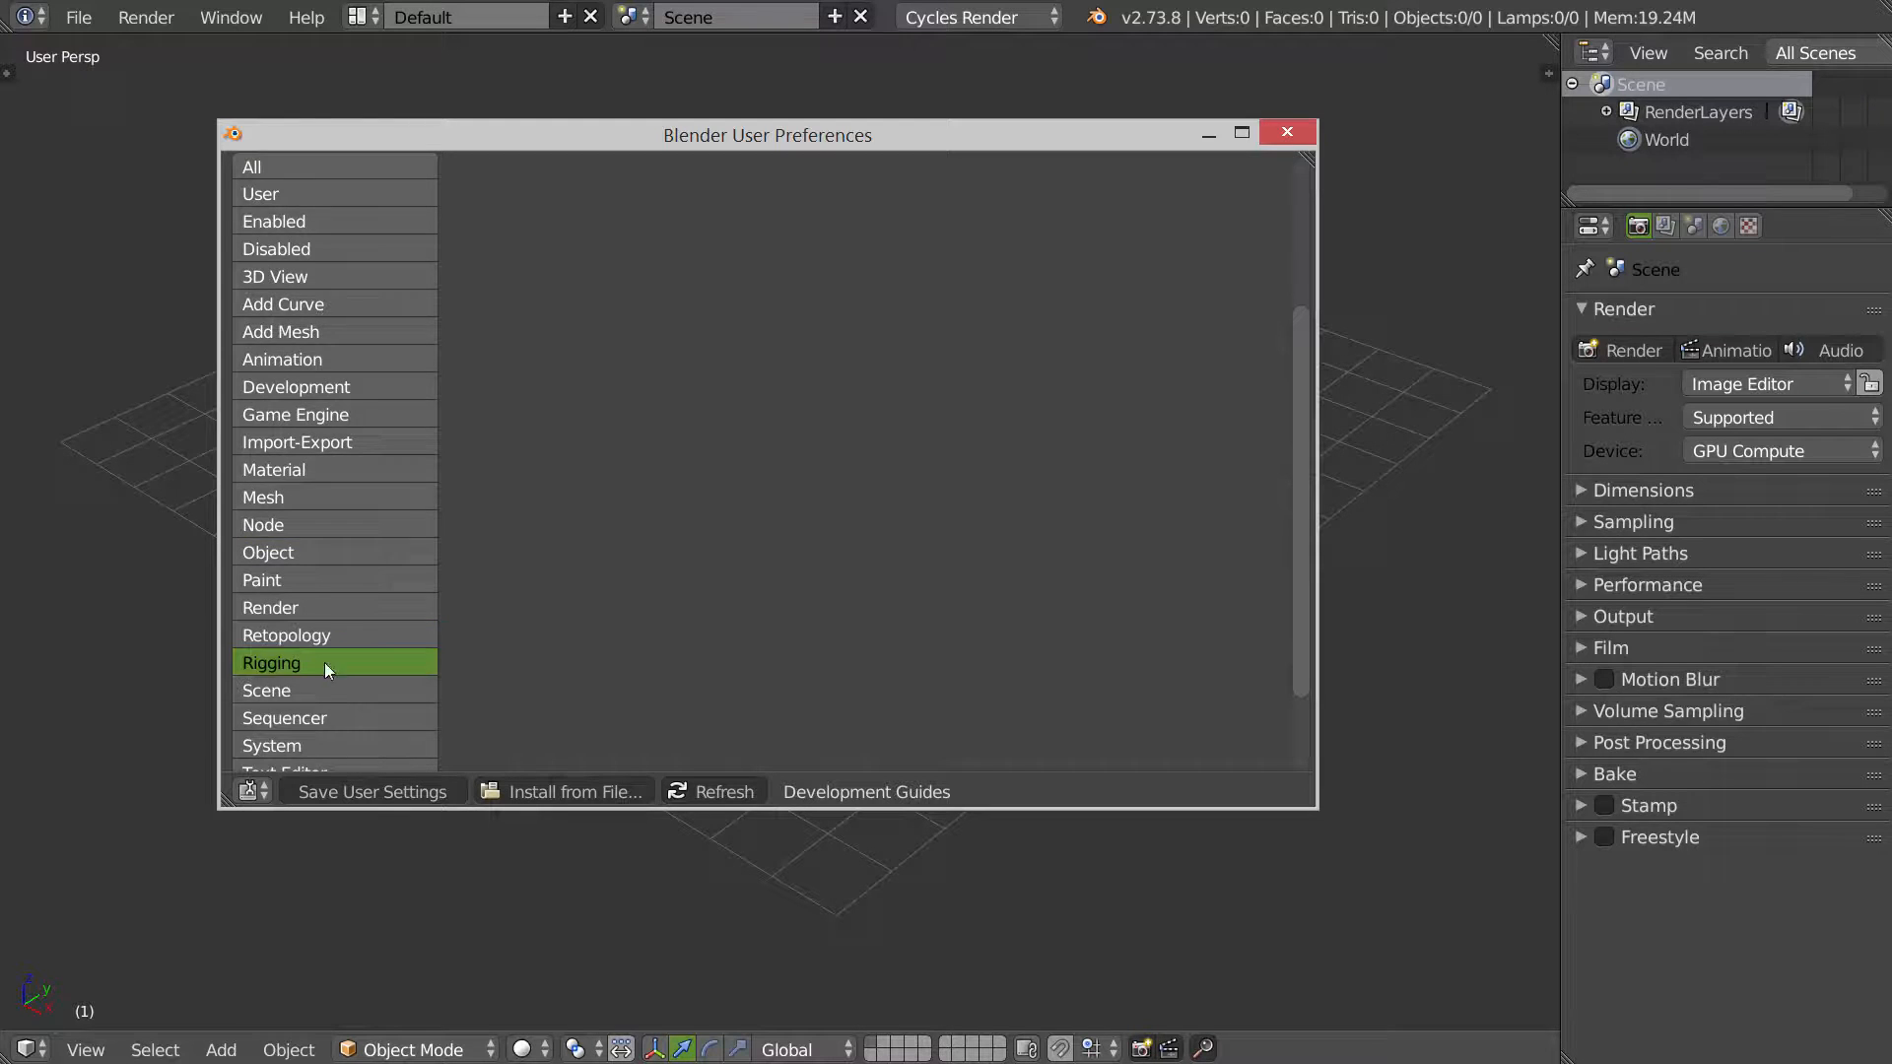
scroll(331, 425, up, 5)
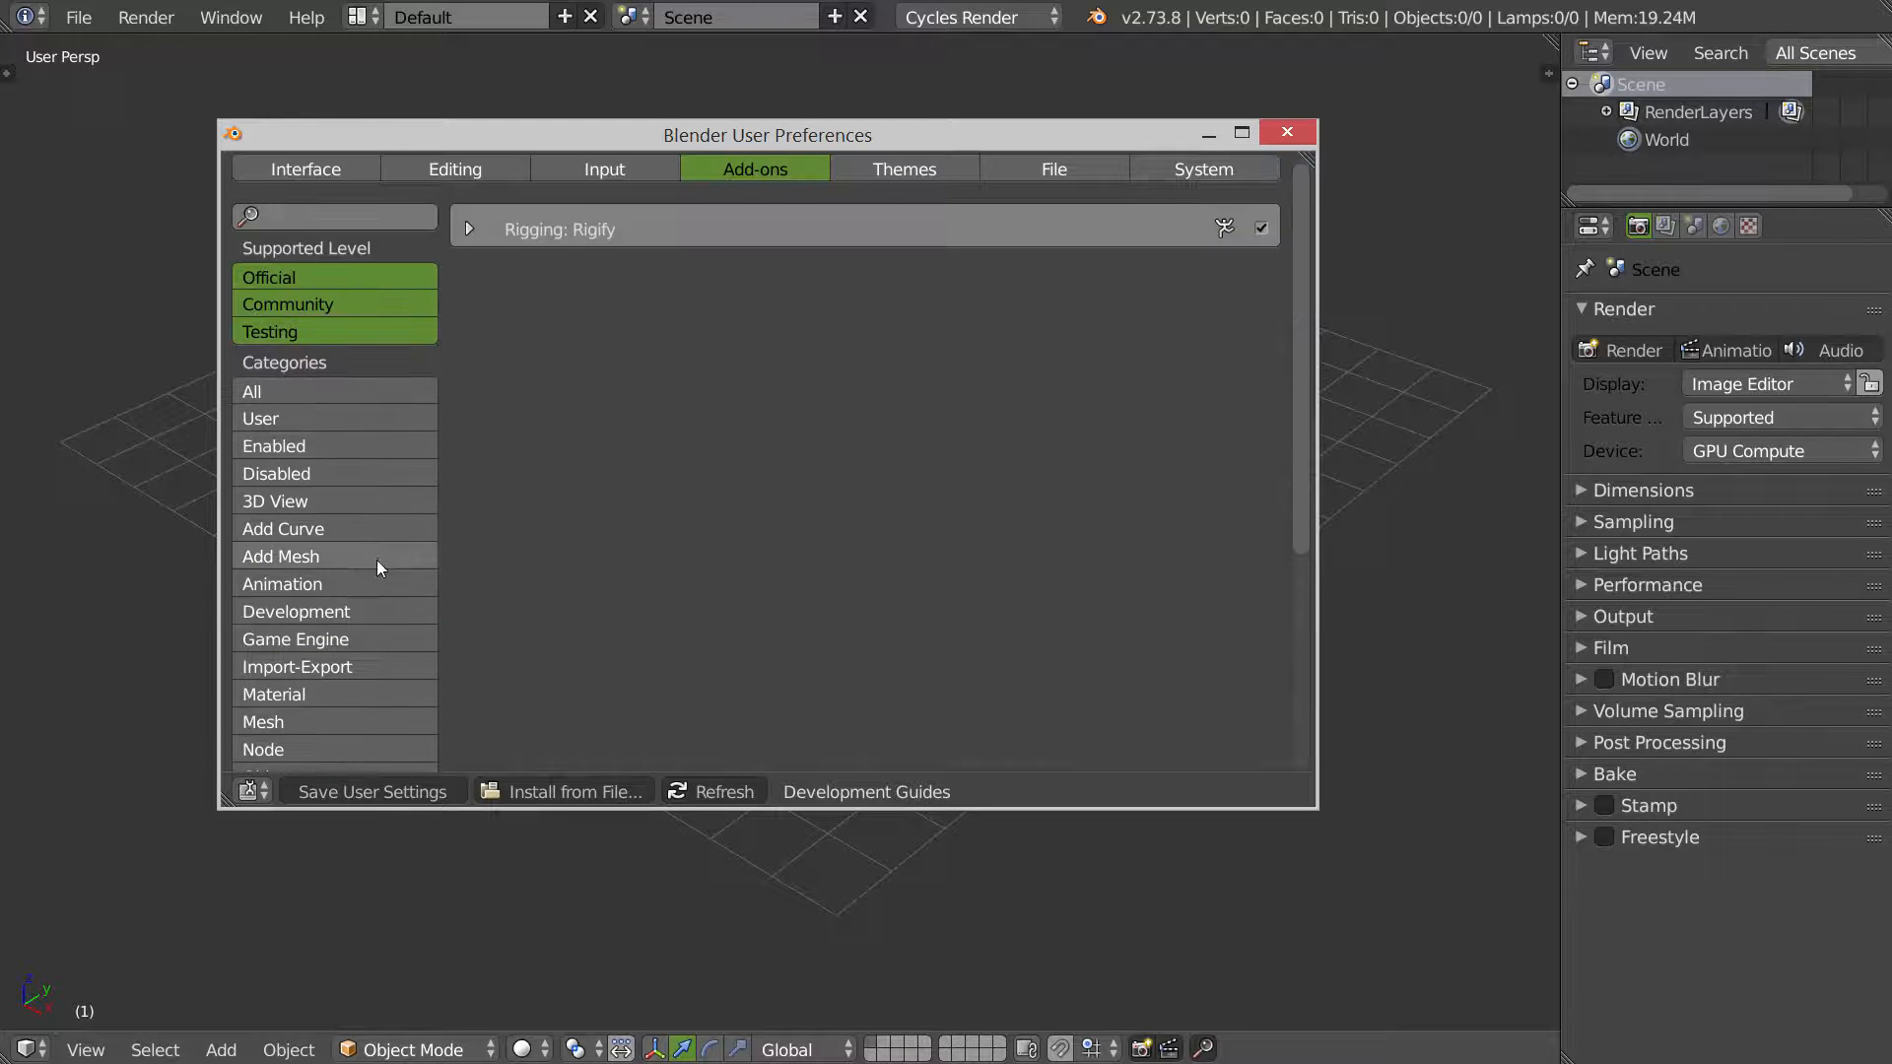
Step: Filter the add-ons to the User category and examine the details of Batch Operations, Gaffer and OpenGL Lights
click(326, 393)
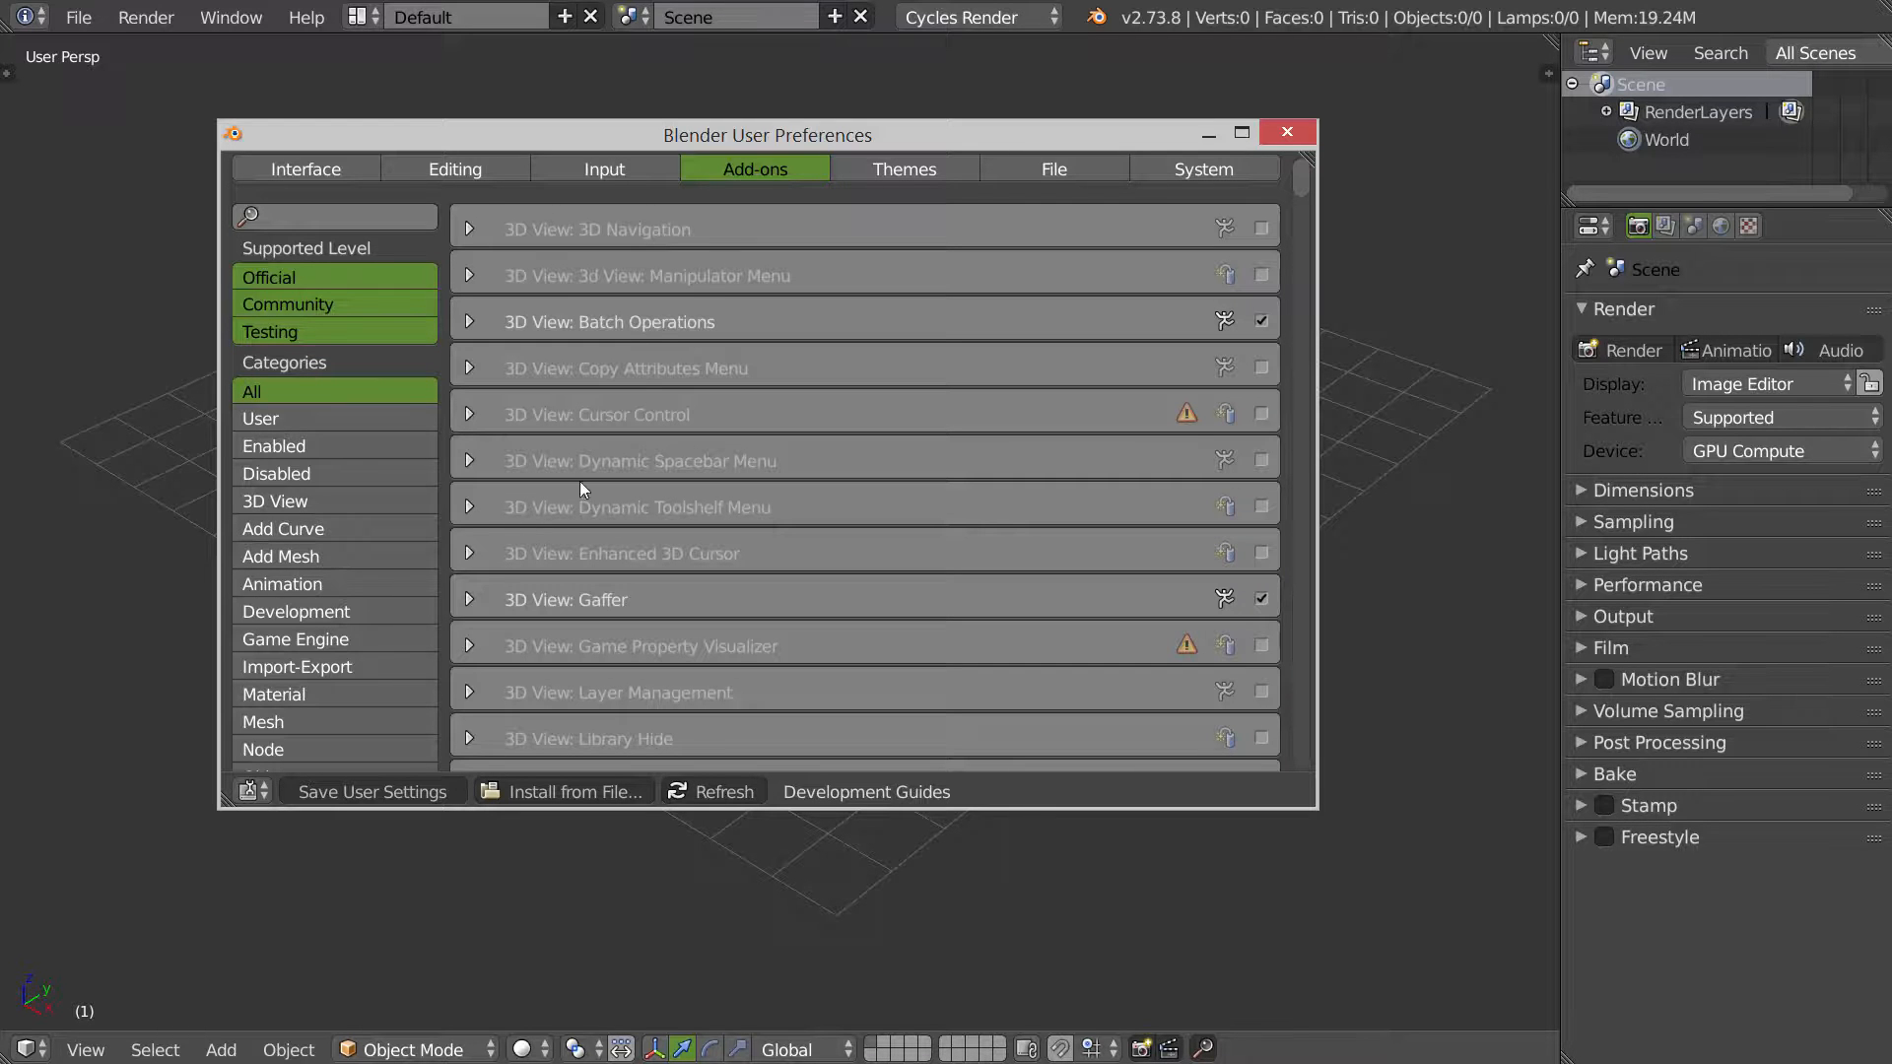
click(297, 420)
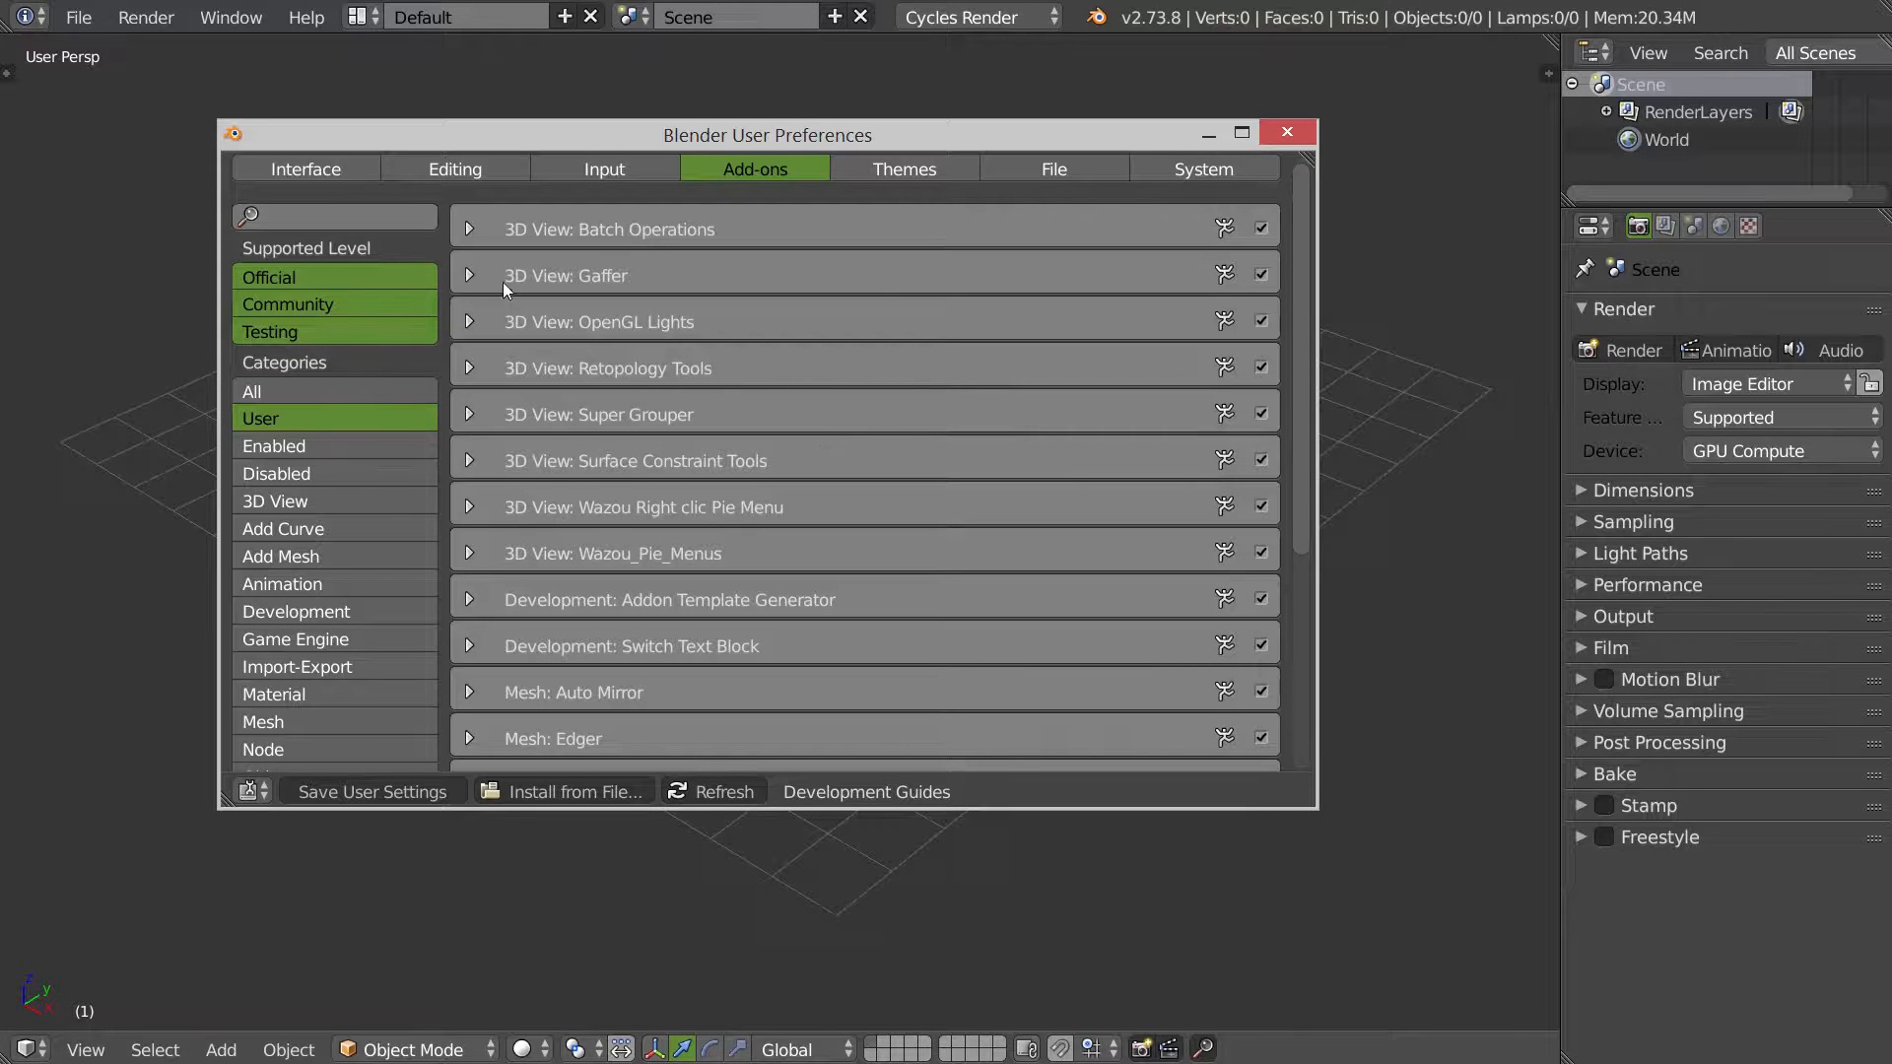
click(470, 229)
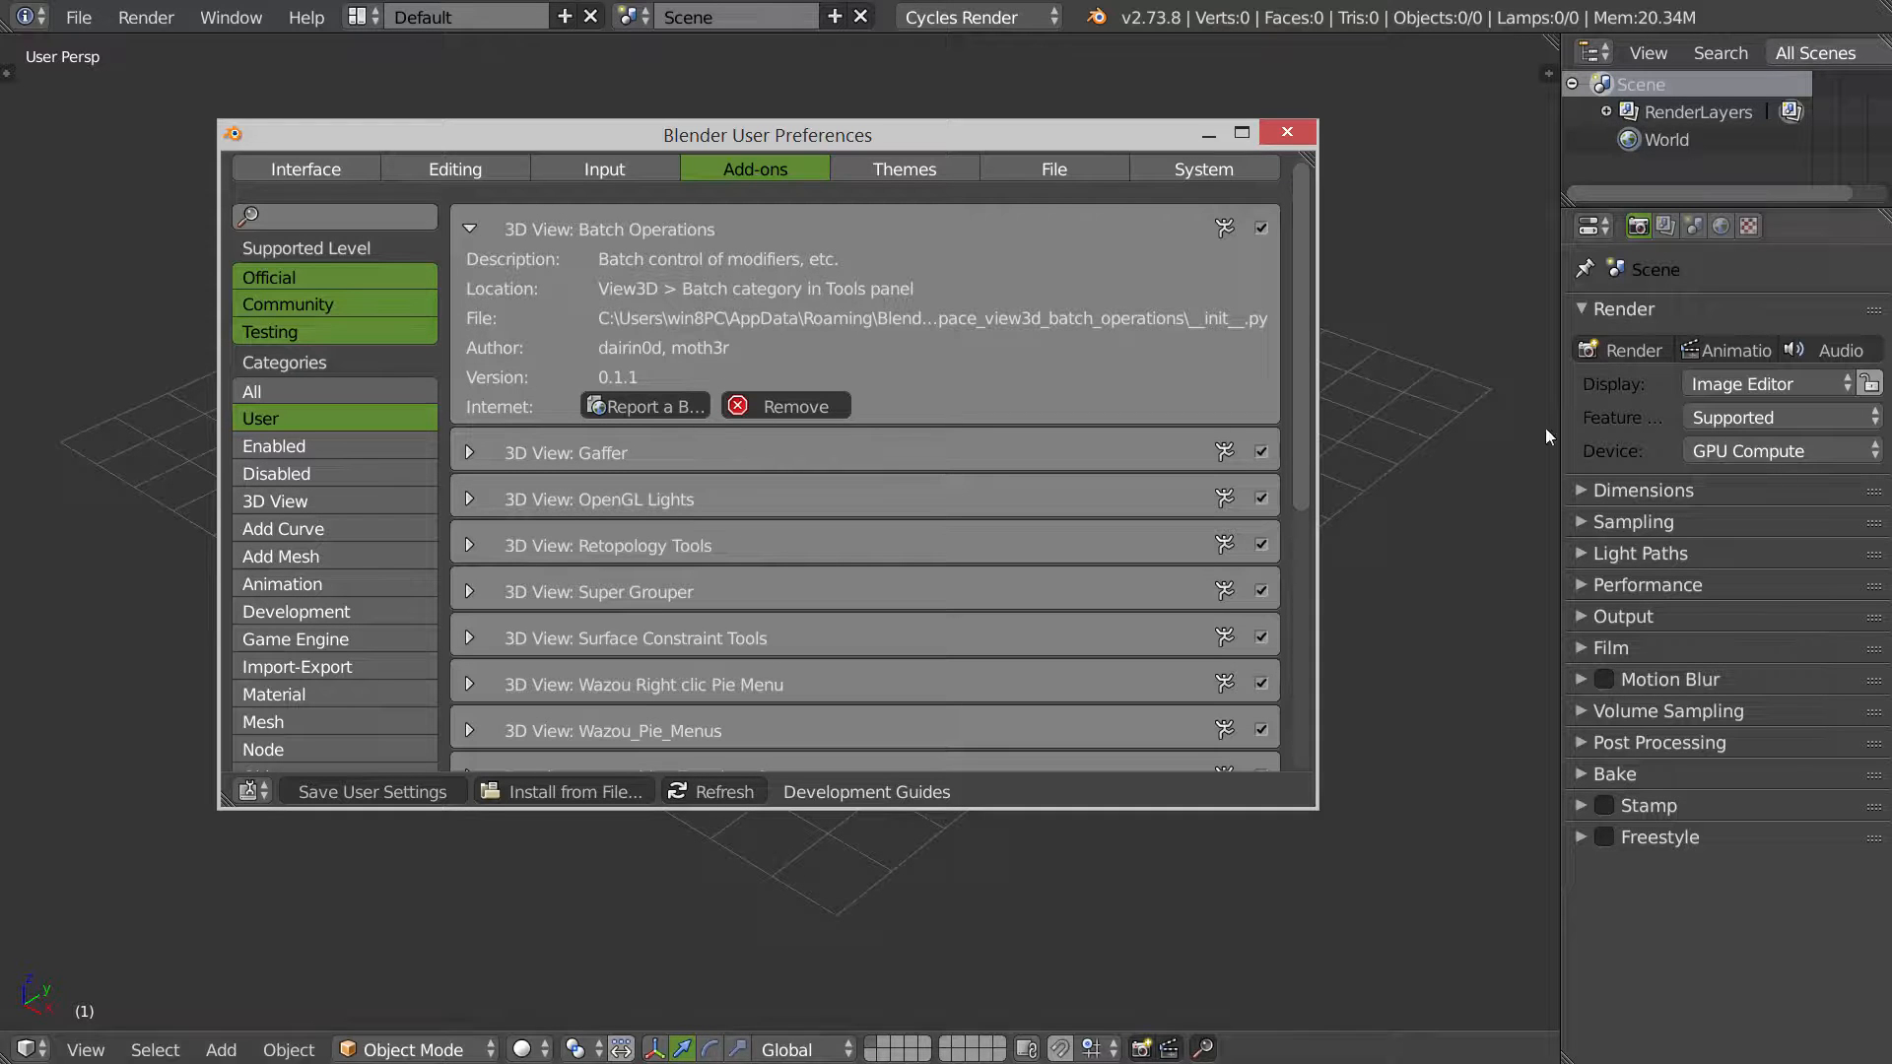
click(468, 230)
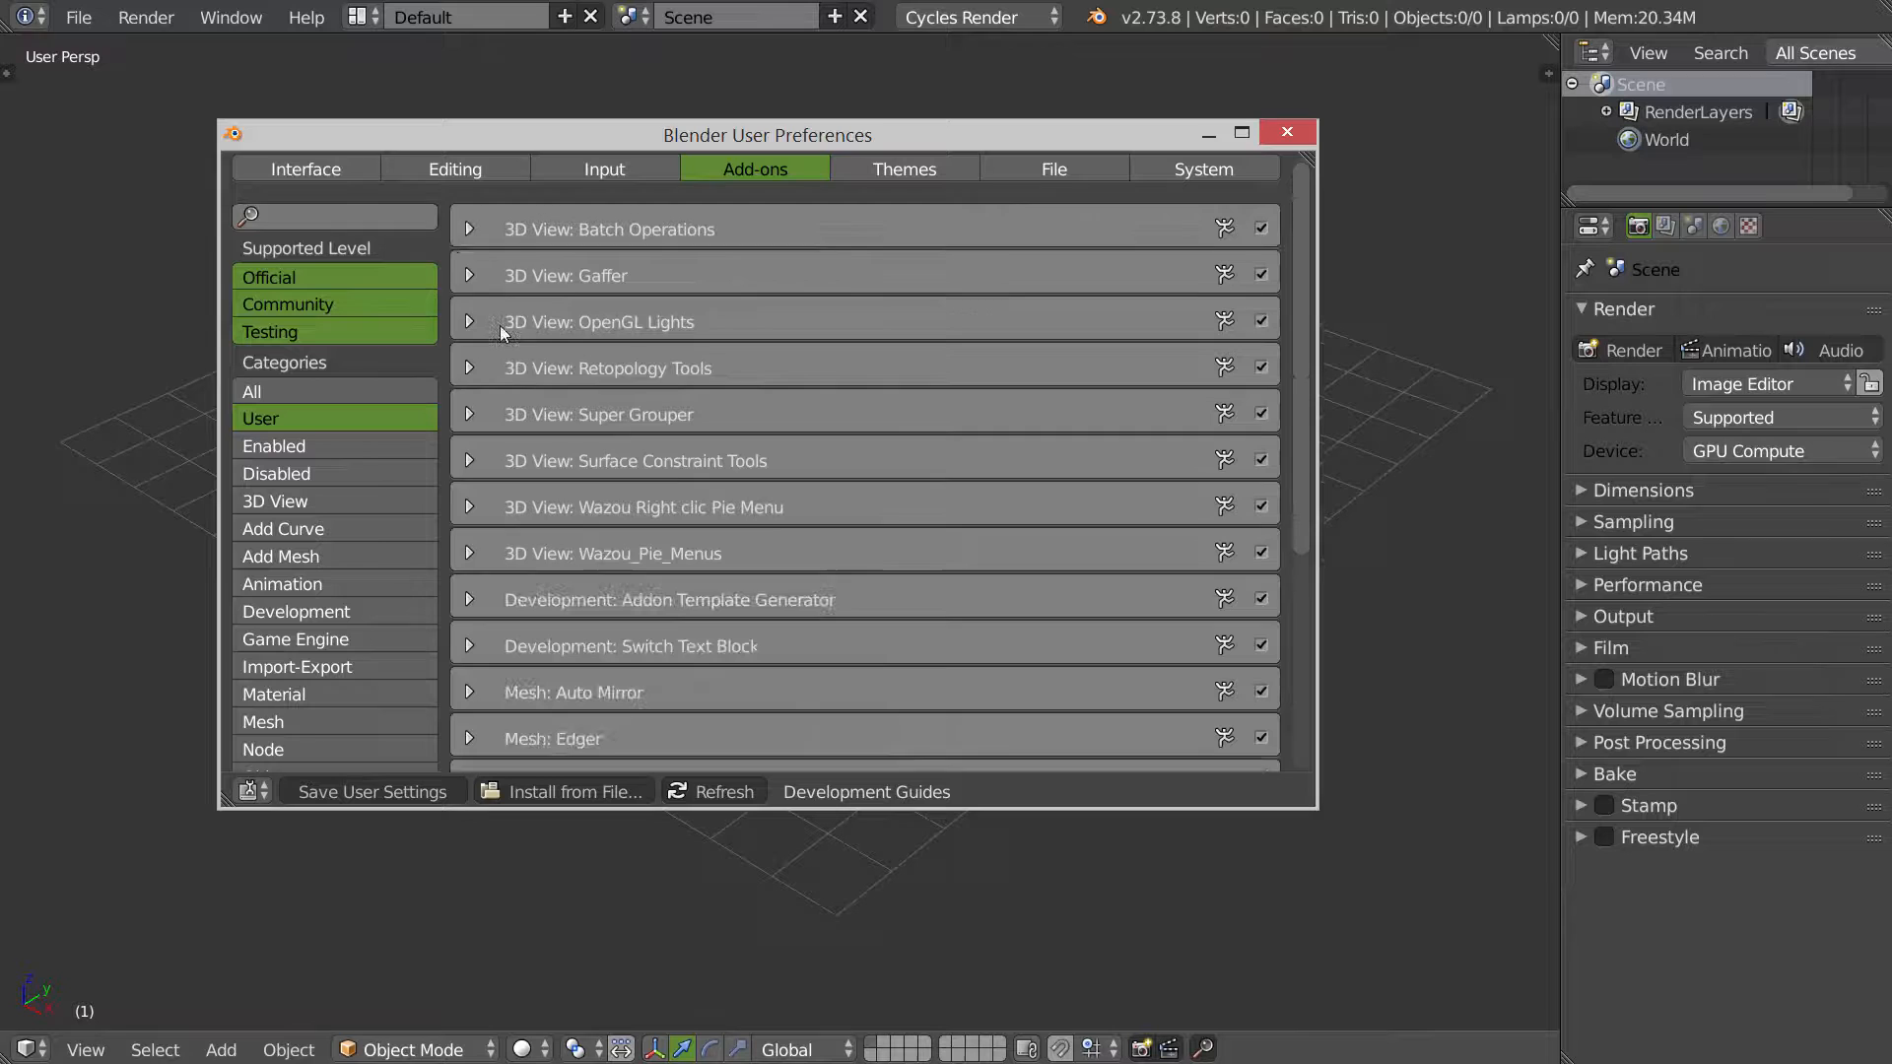
click(468, 276)
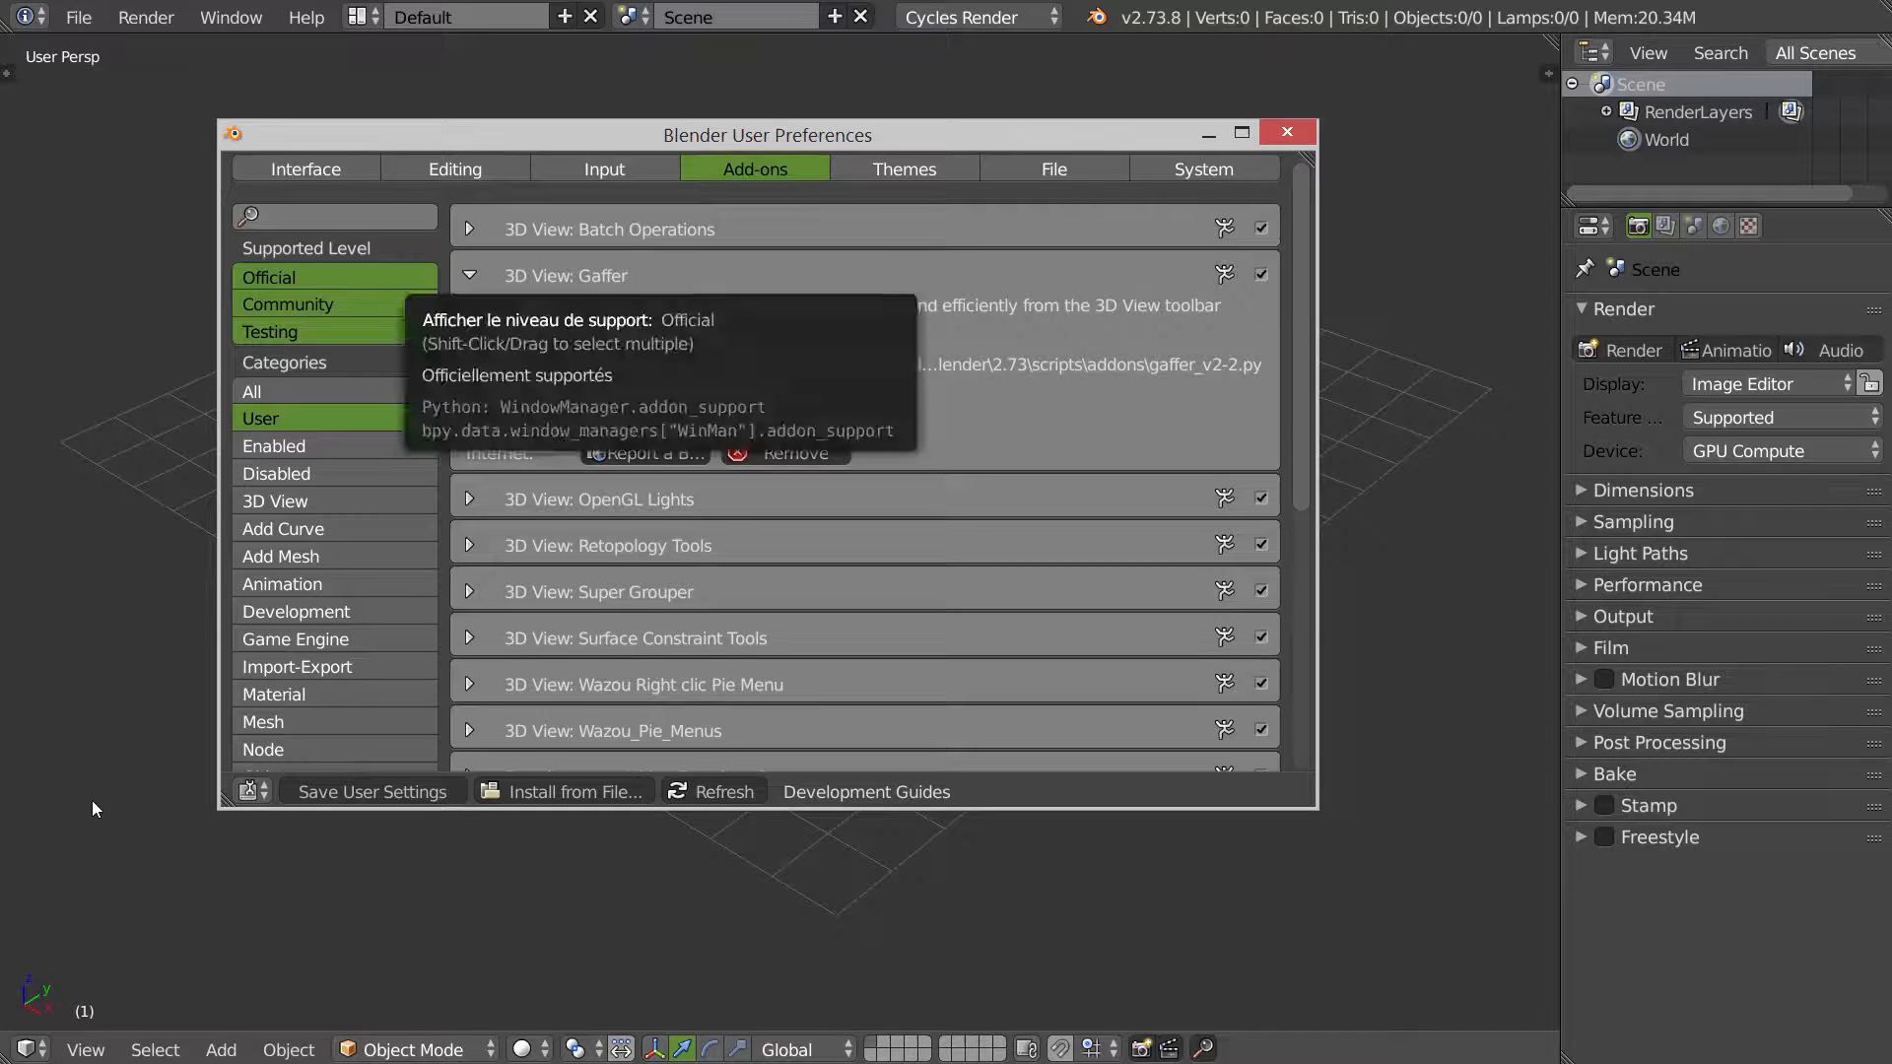
click(470, 281)
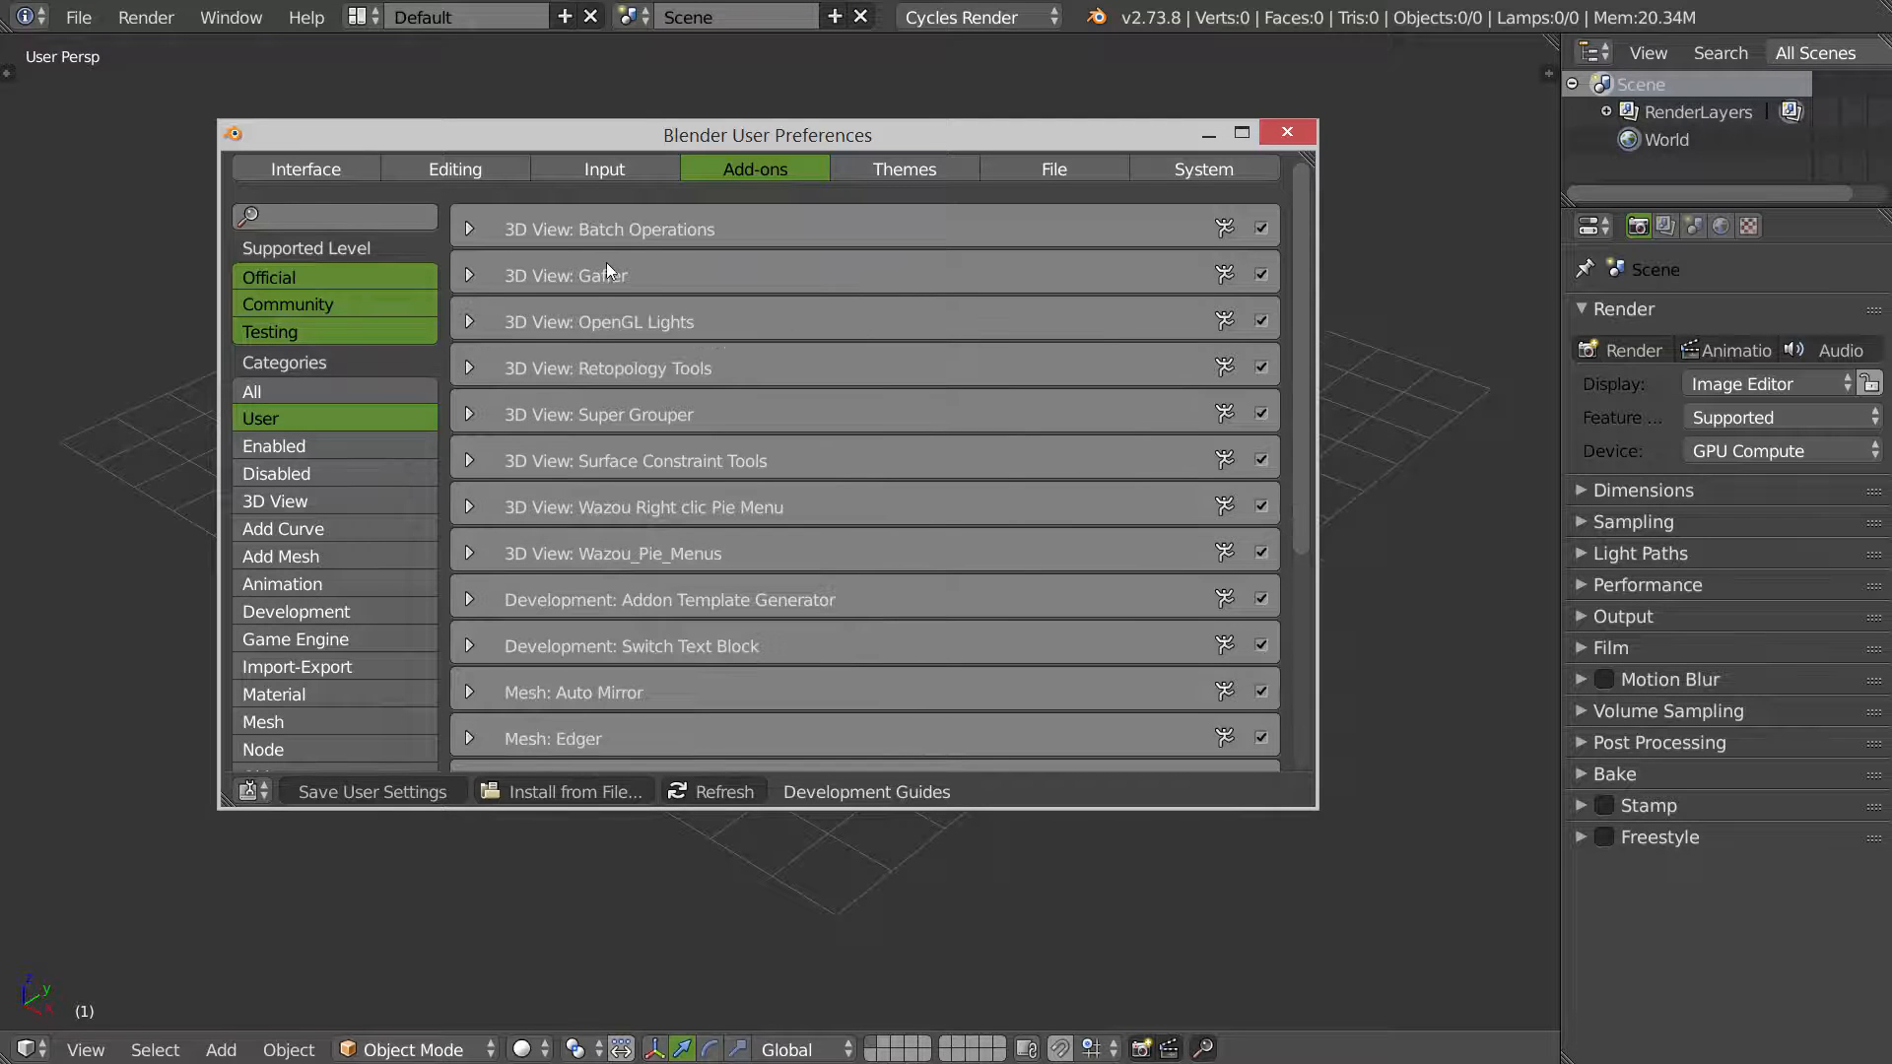
click(469, 321)
click(1419, 658)
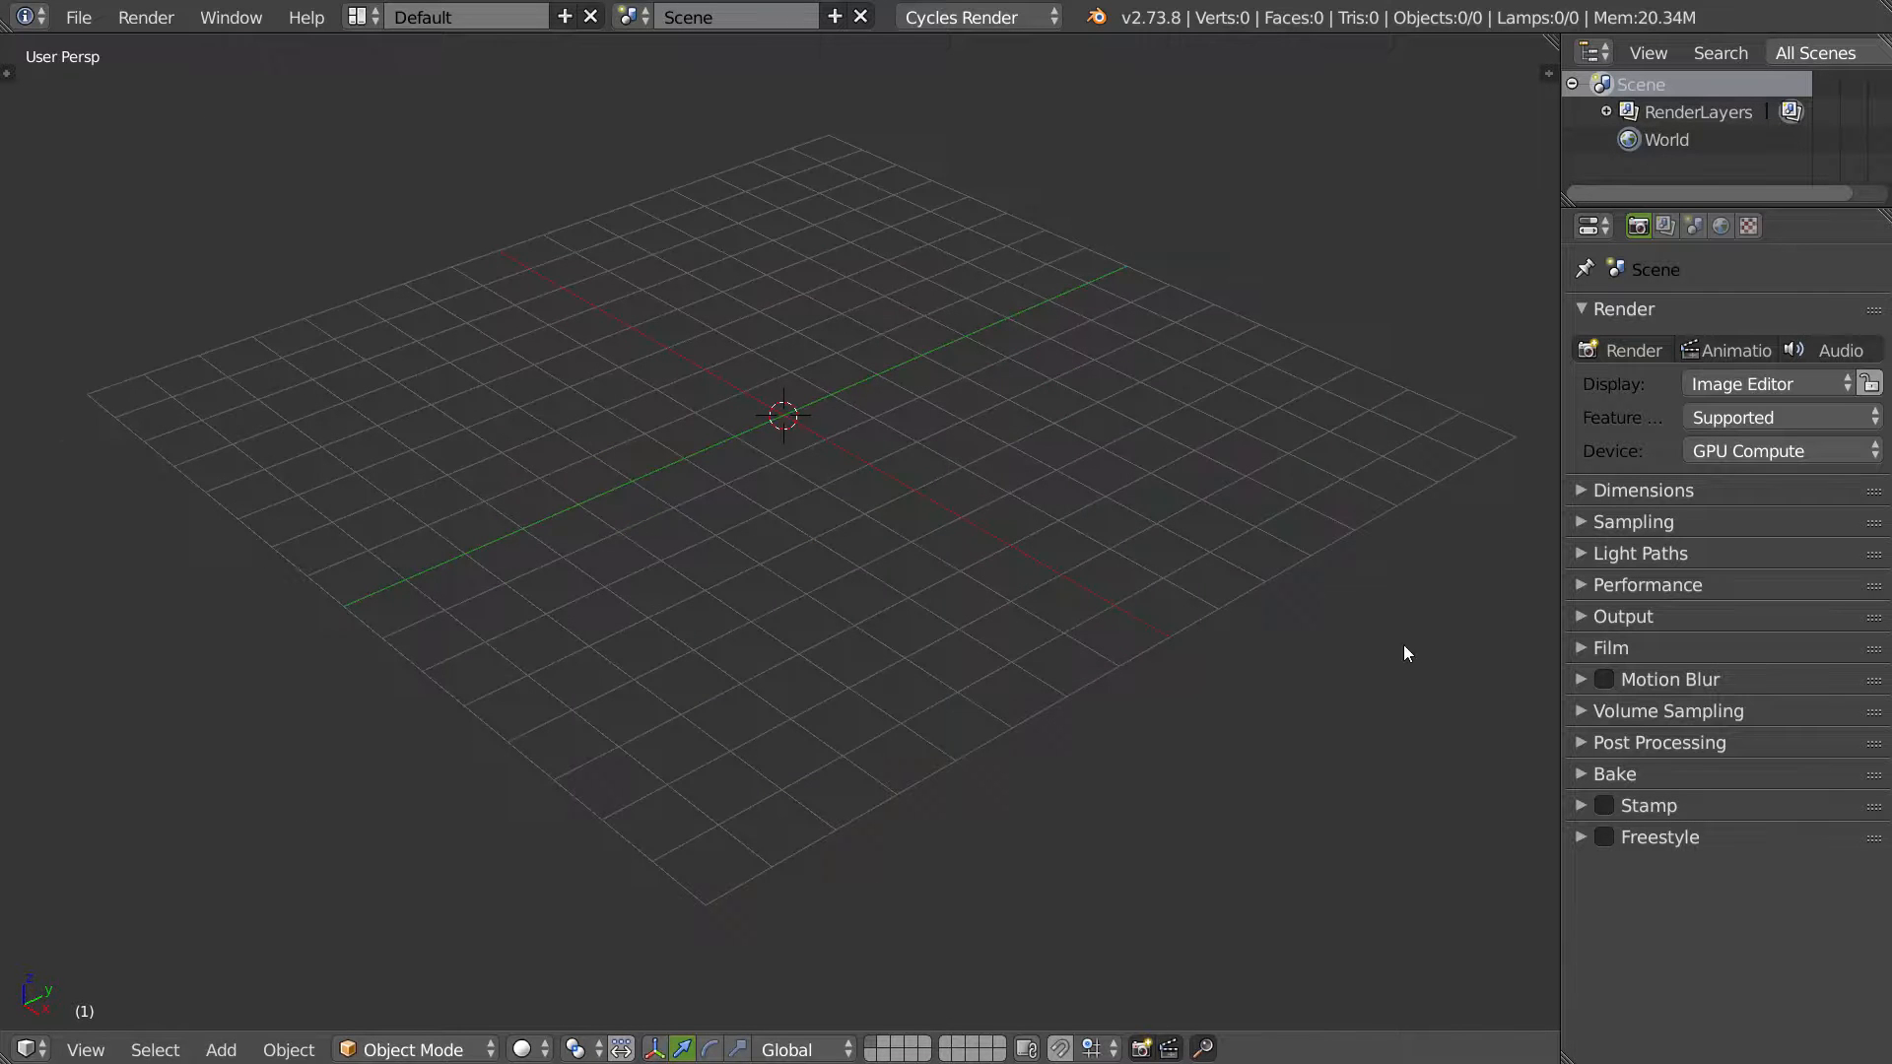
Step: Add a UV sphere to the empty scene at the 3D cursor
right_click(741, 451)
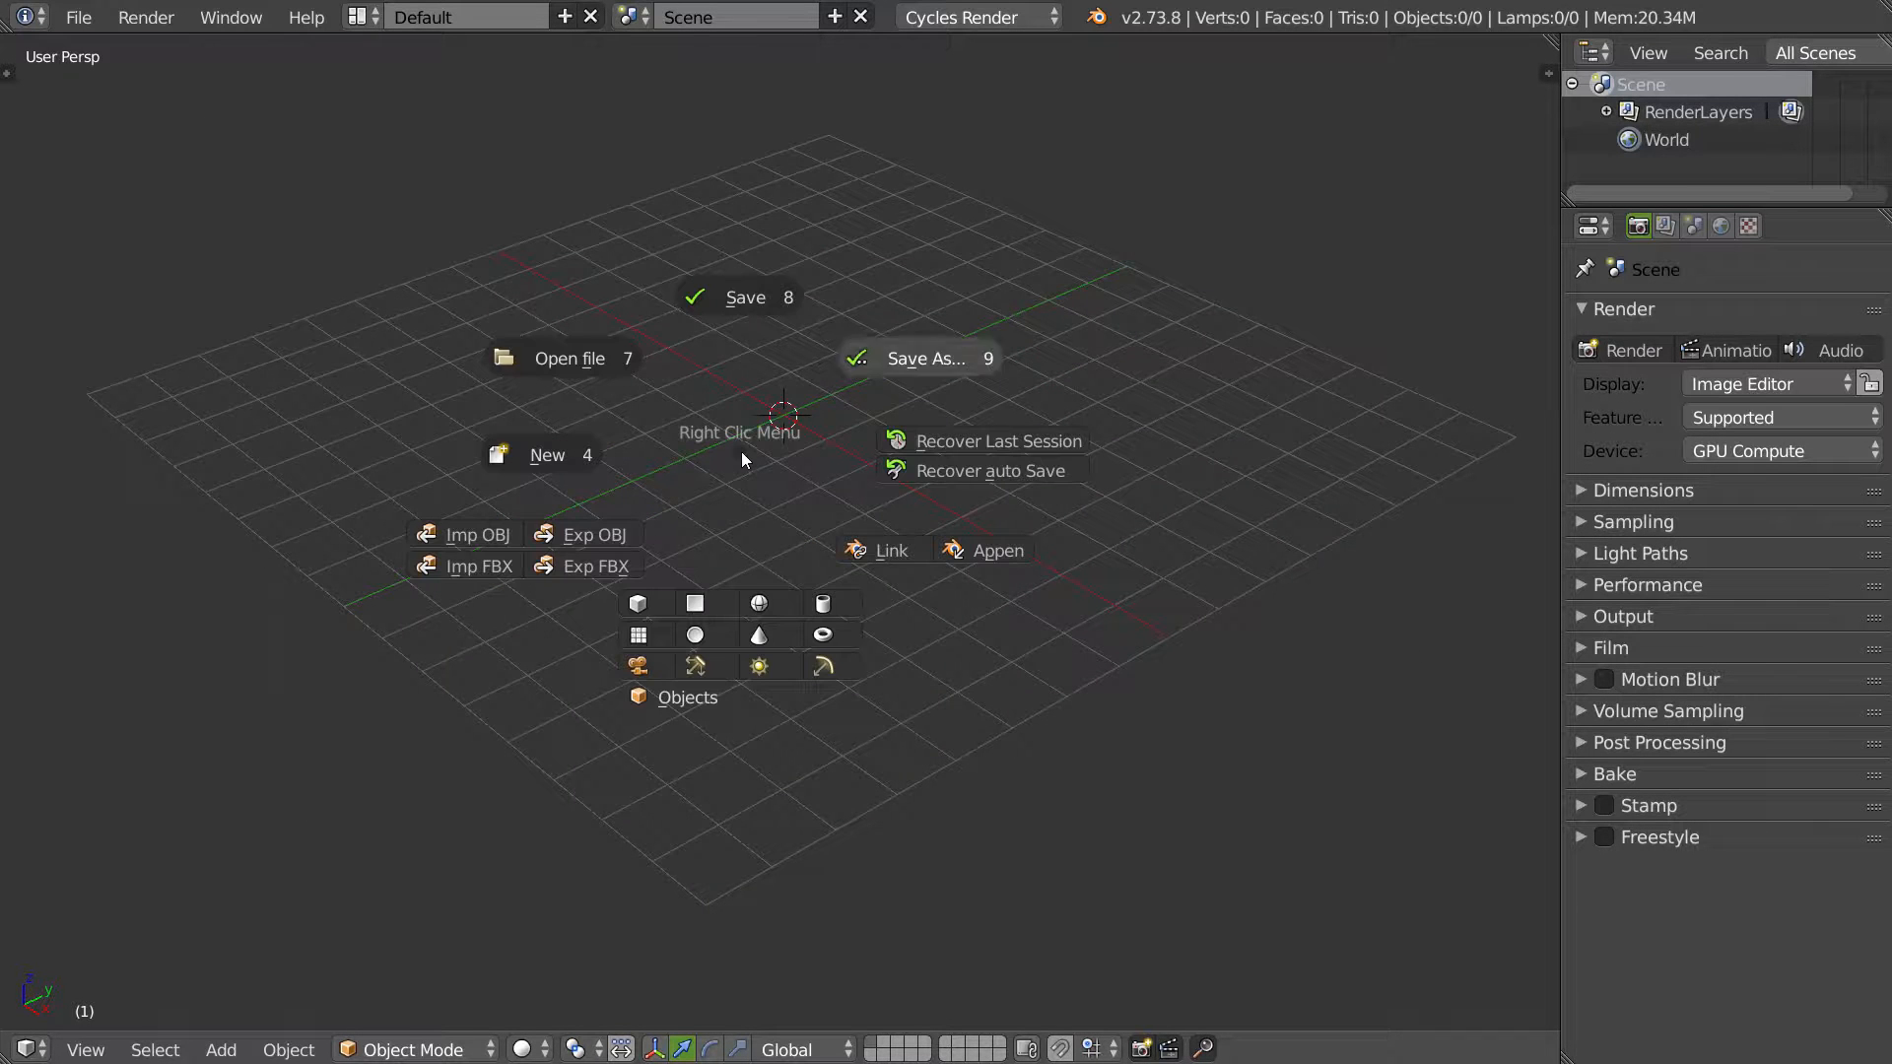
click(768, 596)
middle_drag(787, 465, 802, 479)
Step: Show the 3D view's OpenGL Lights settings and enable light editing
key(n)
scroll(1425, 938, down, 10)
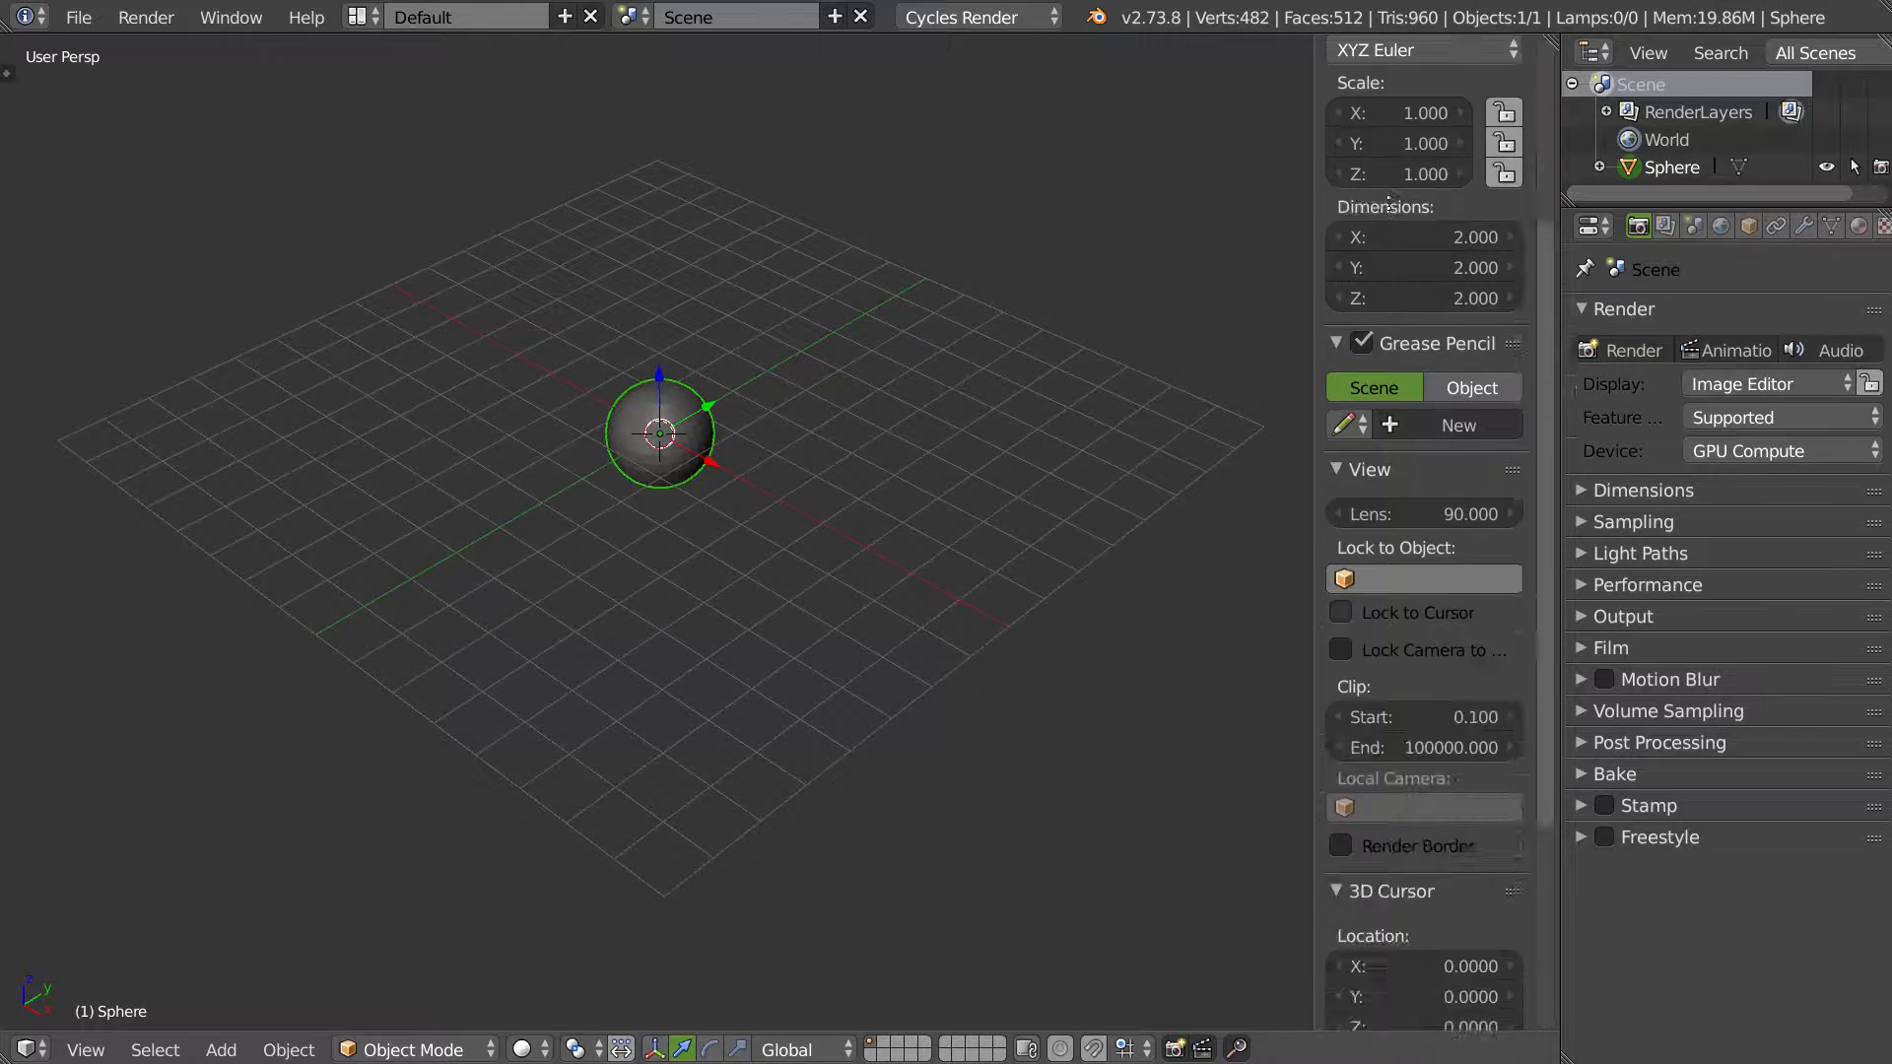
click(1390, 1015)
scroll(1411, 367, down, 2)
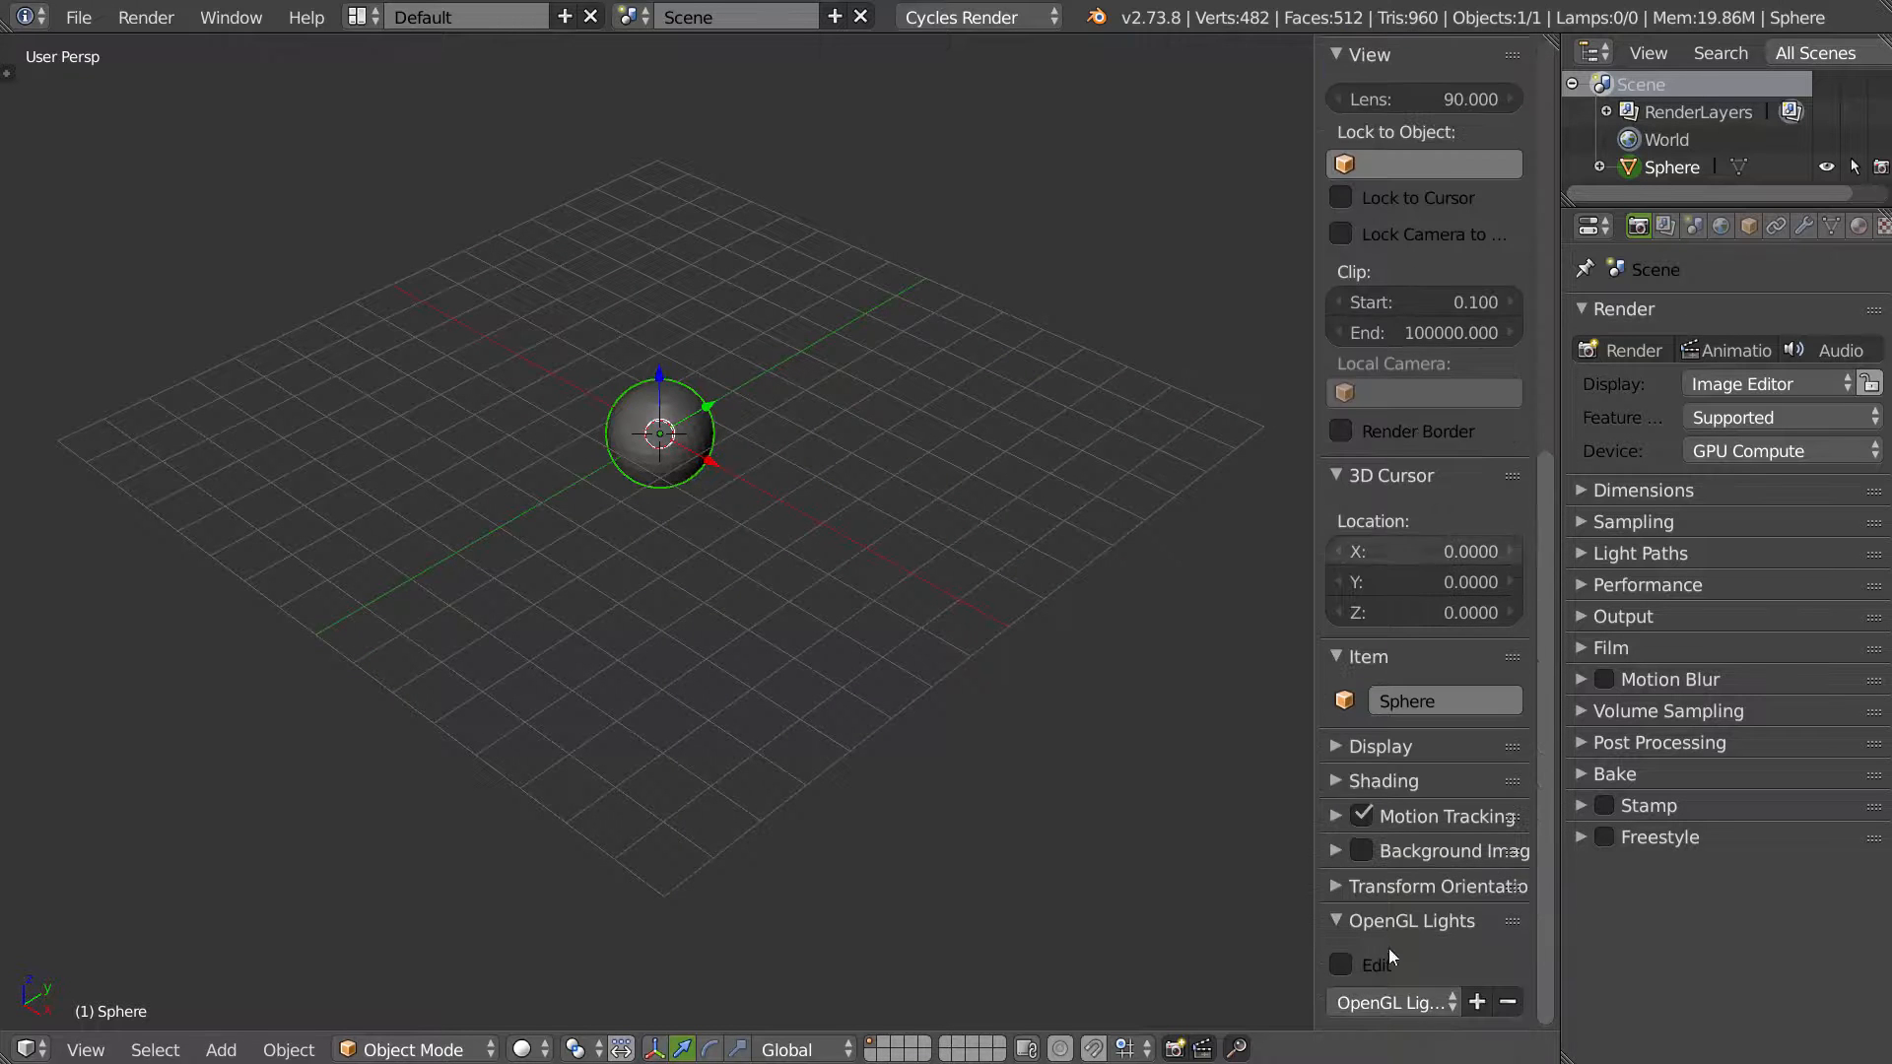
click(1341, 966)
scroll(1423, 400, down, 6)
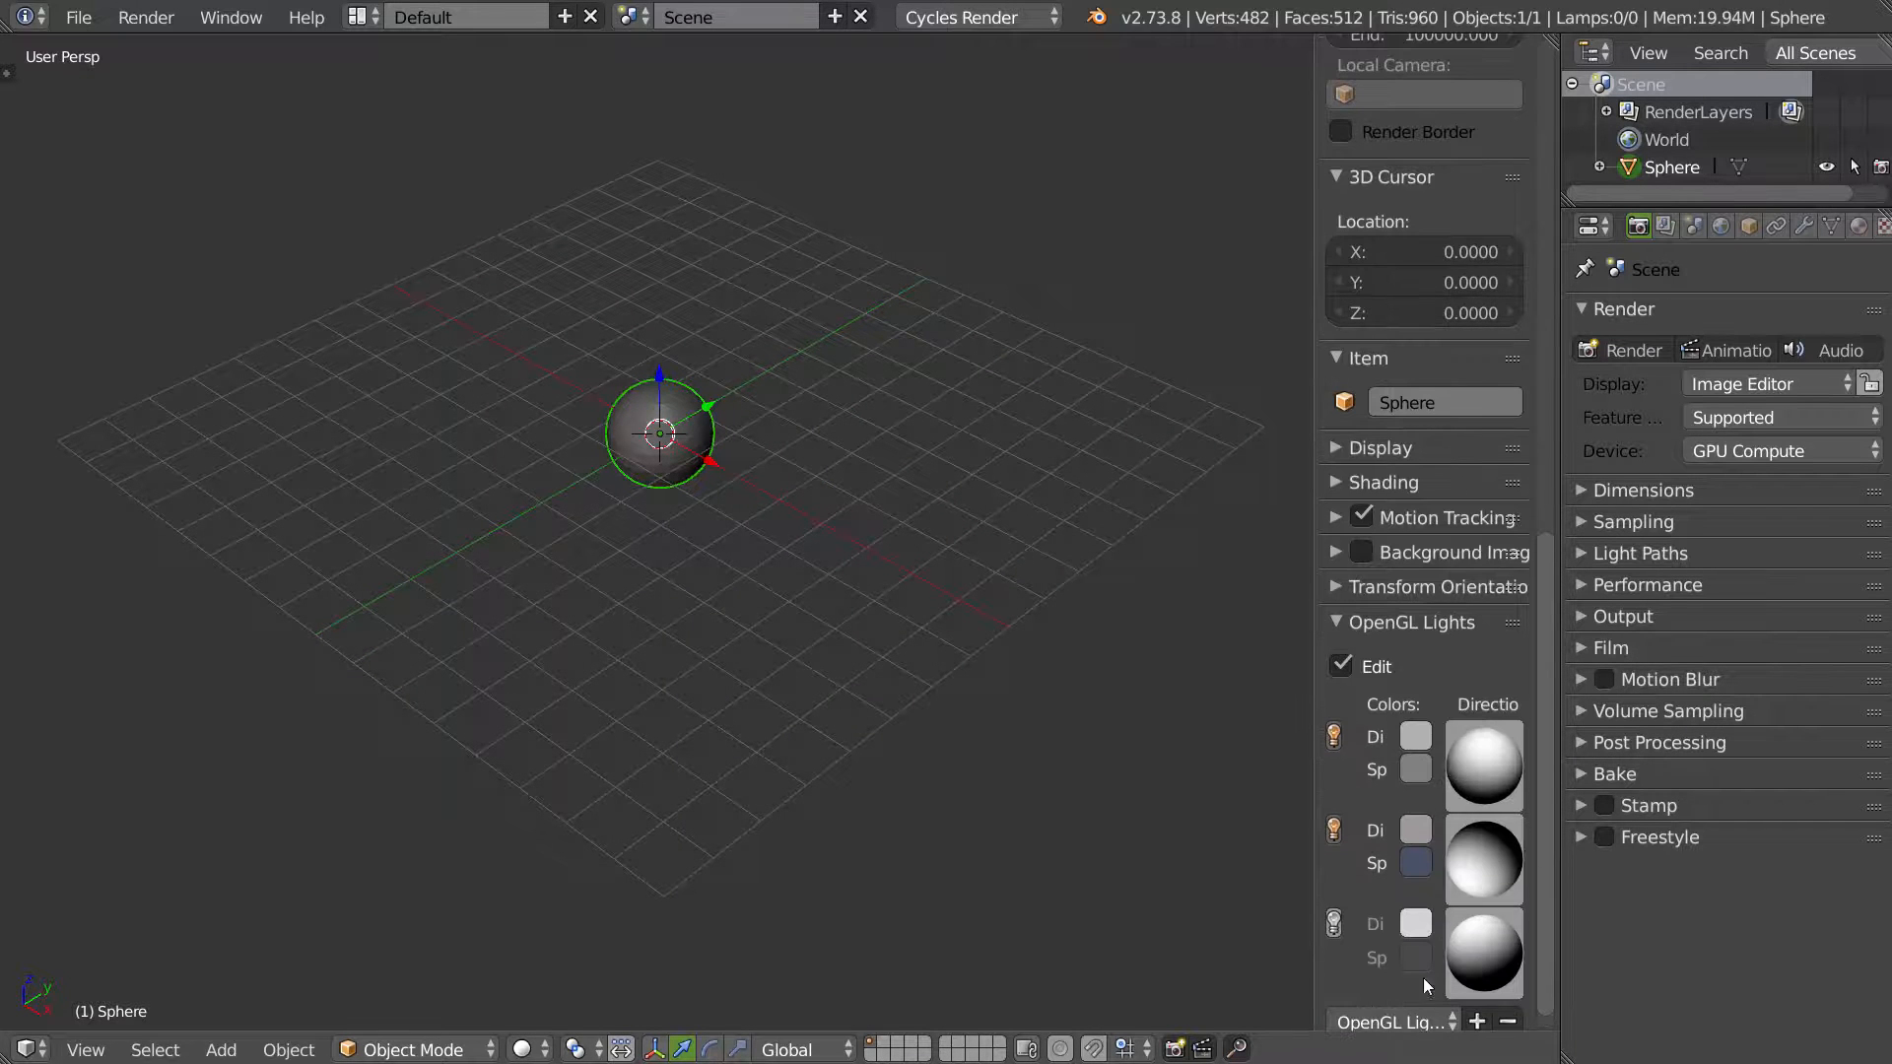
scroll(1474, 849, down, 1)
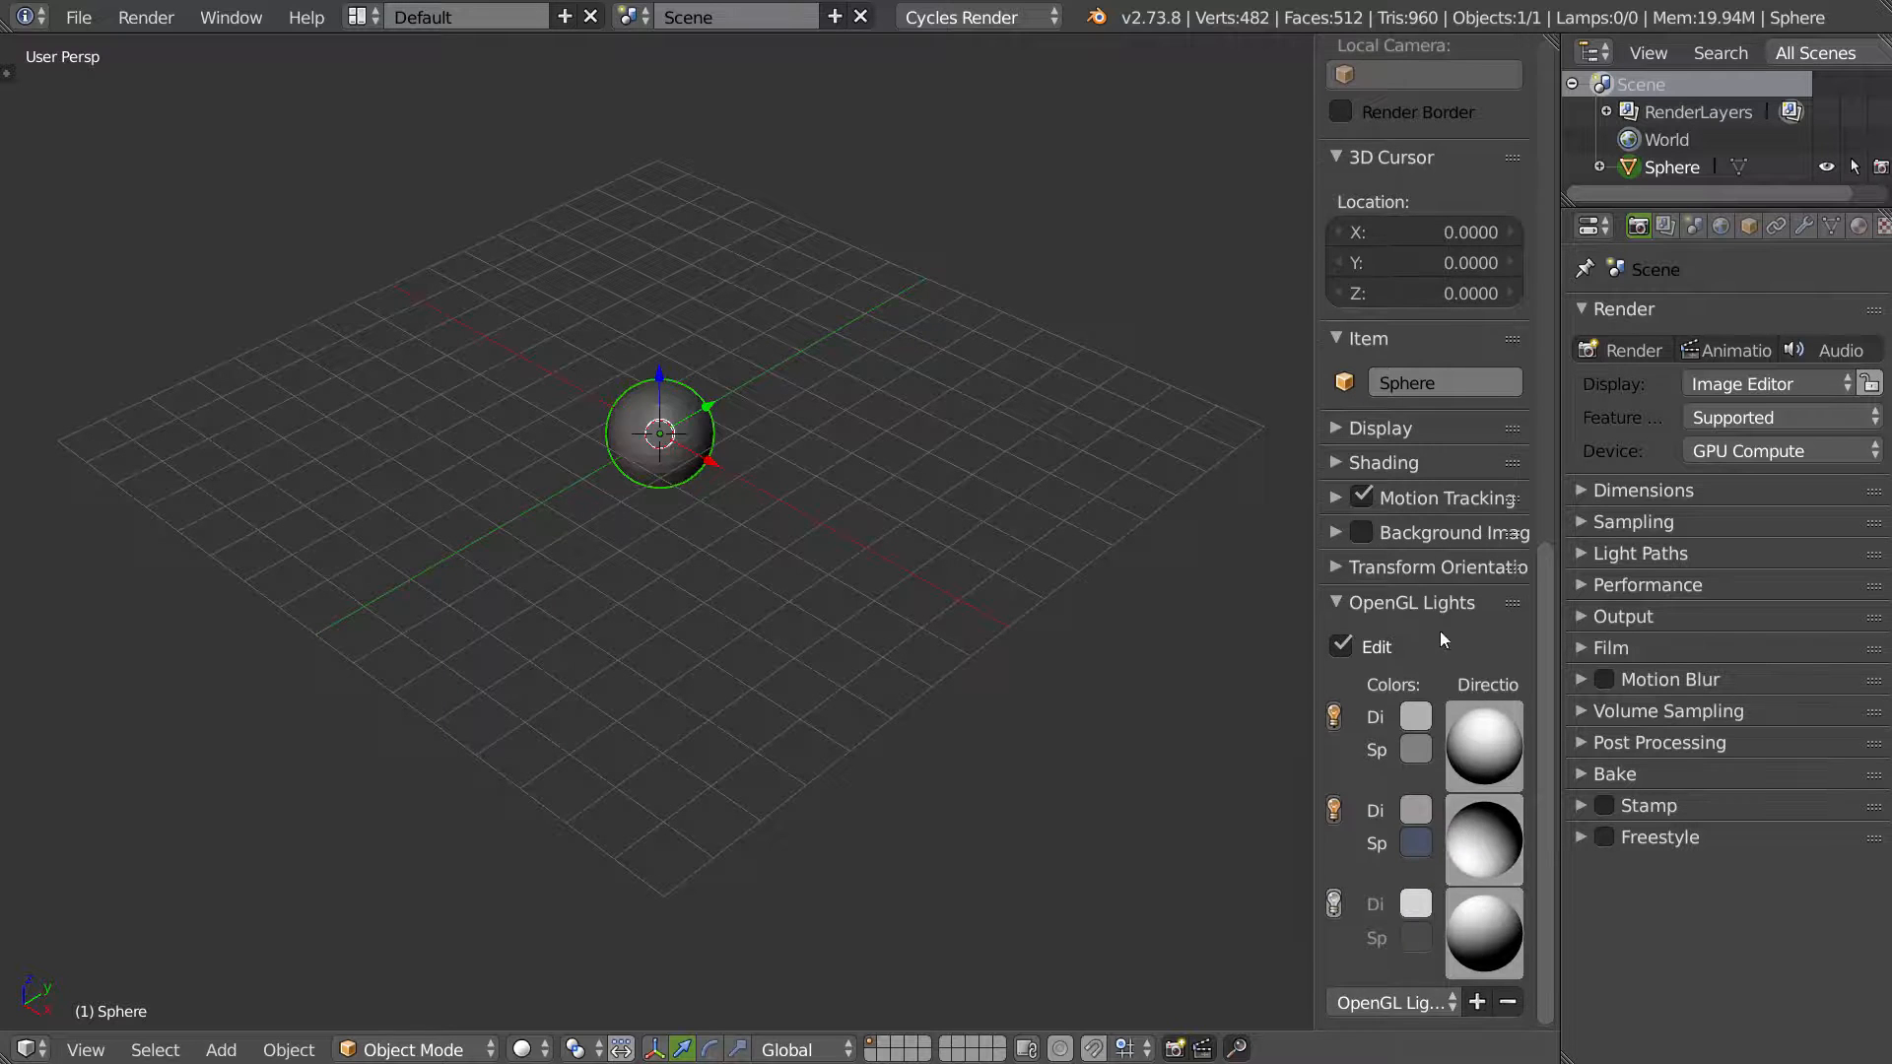
Step: Try the Duskrain, Mshade3, Silver and Blender Default light presets on the sphere
click(1380, 1002)
click(1444, 813)
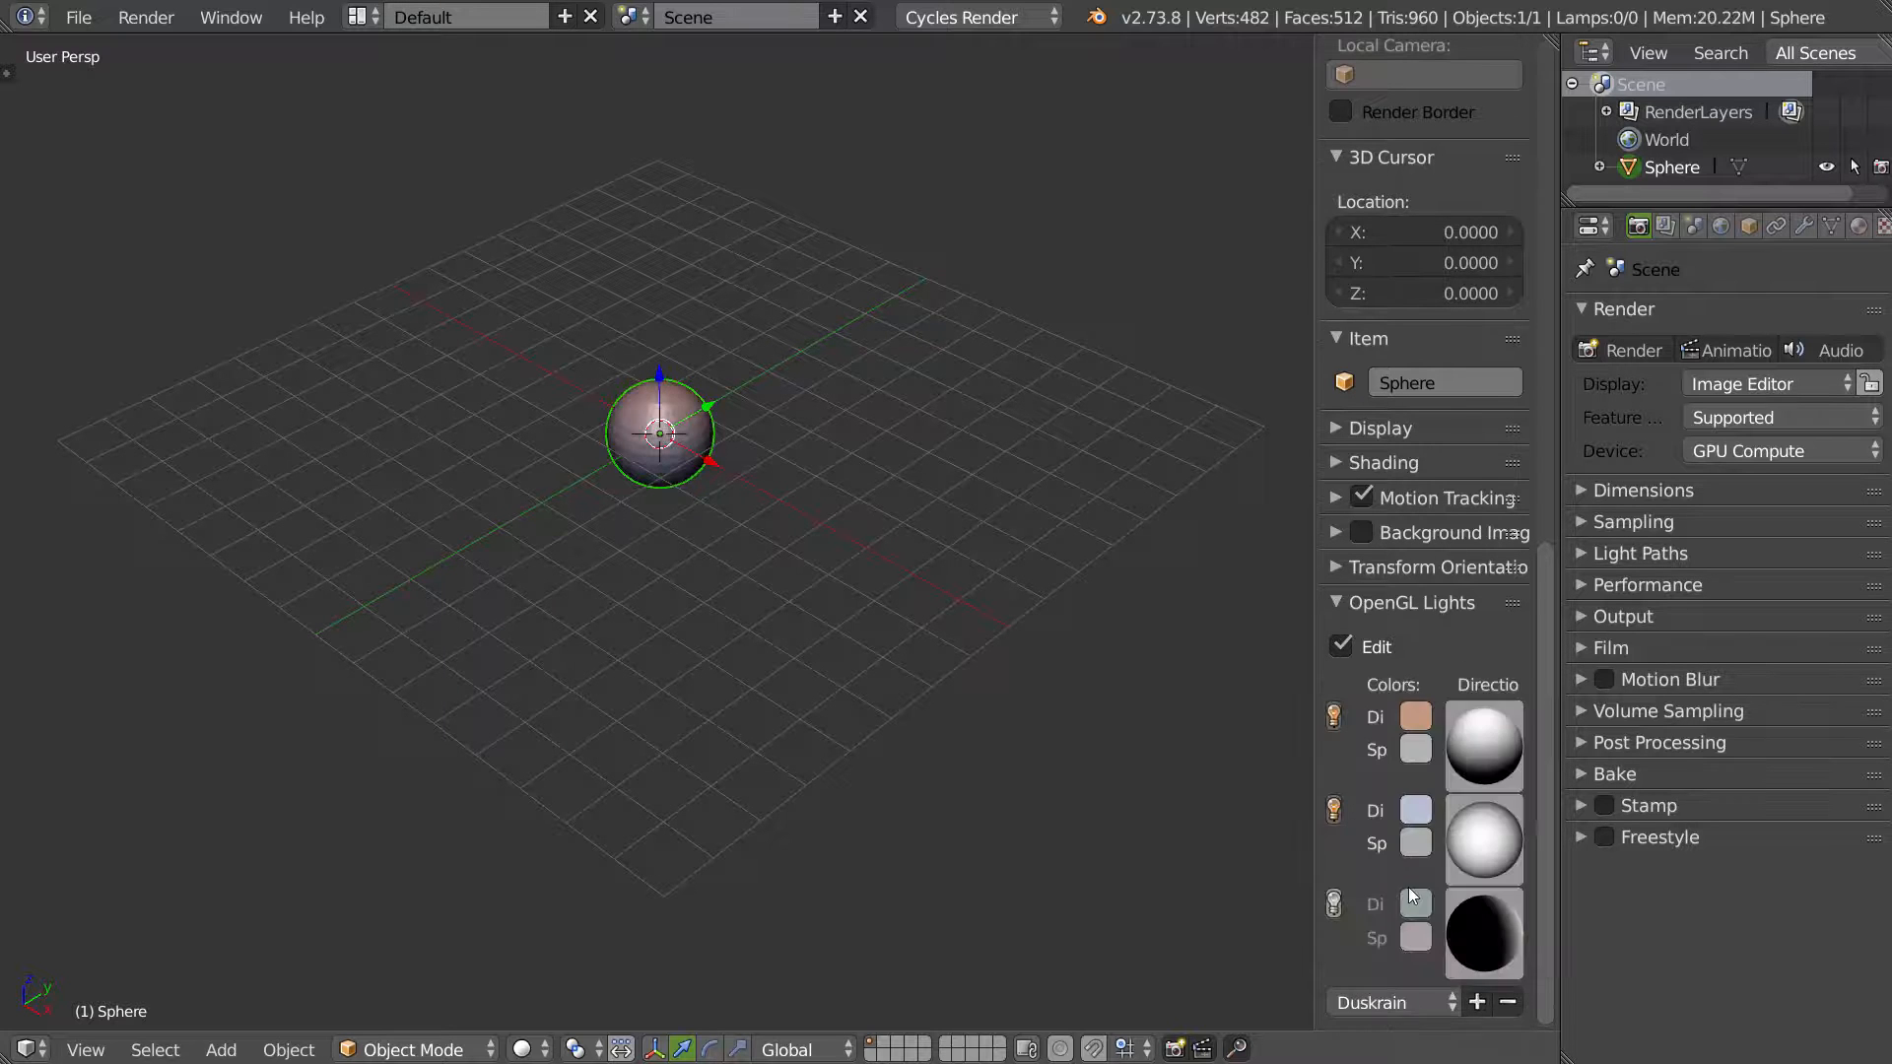
click(1370, 1005)
click(1384, 785)
click(1385, 1005)
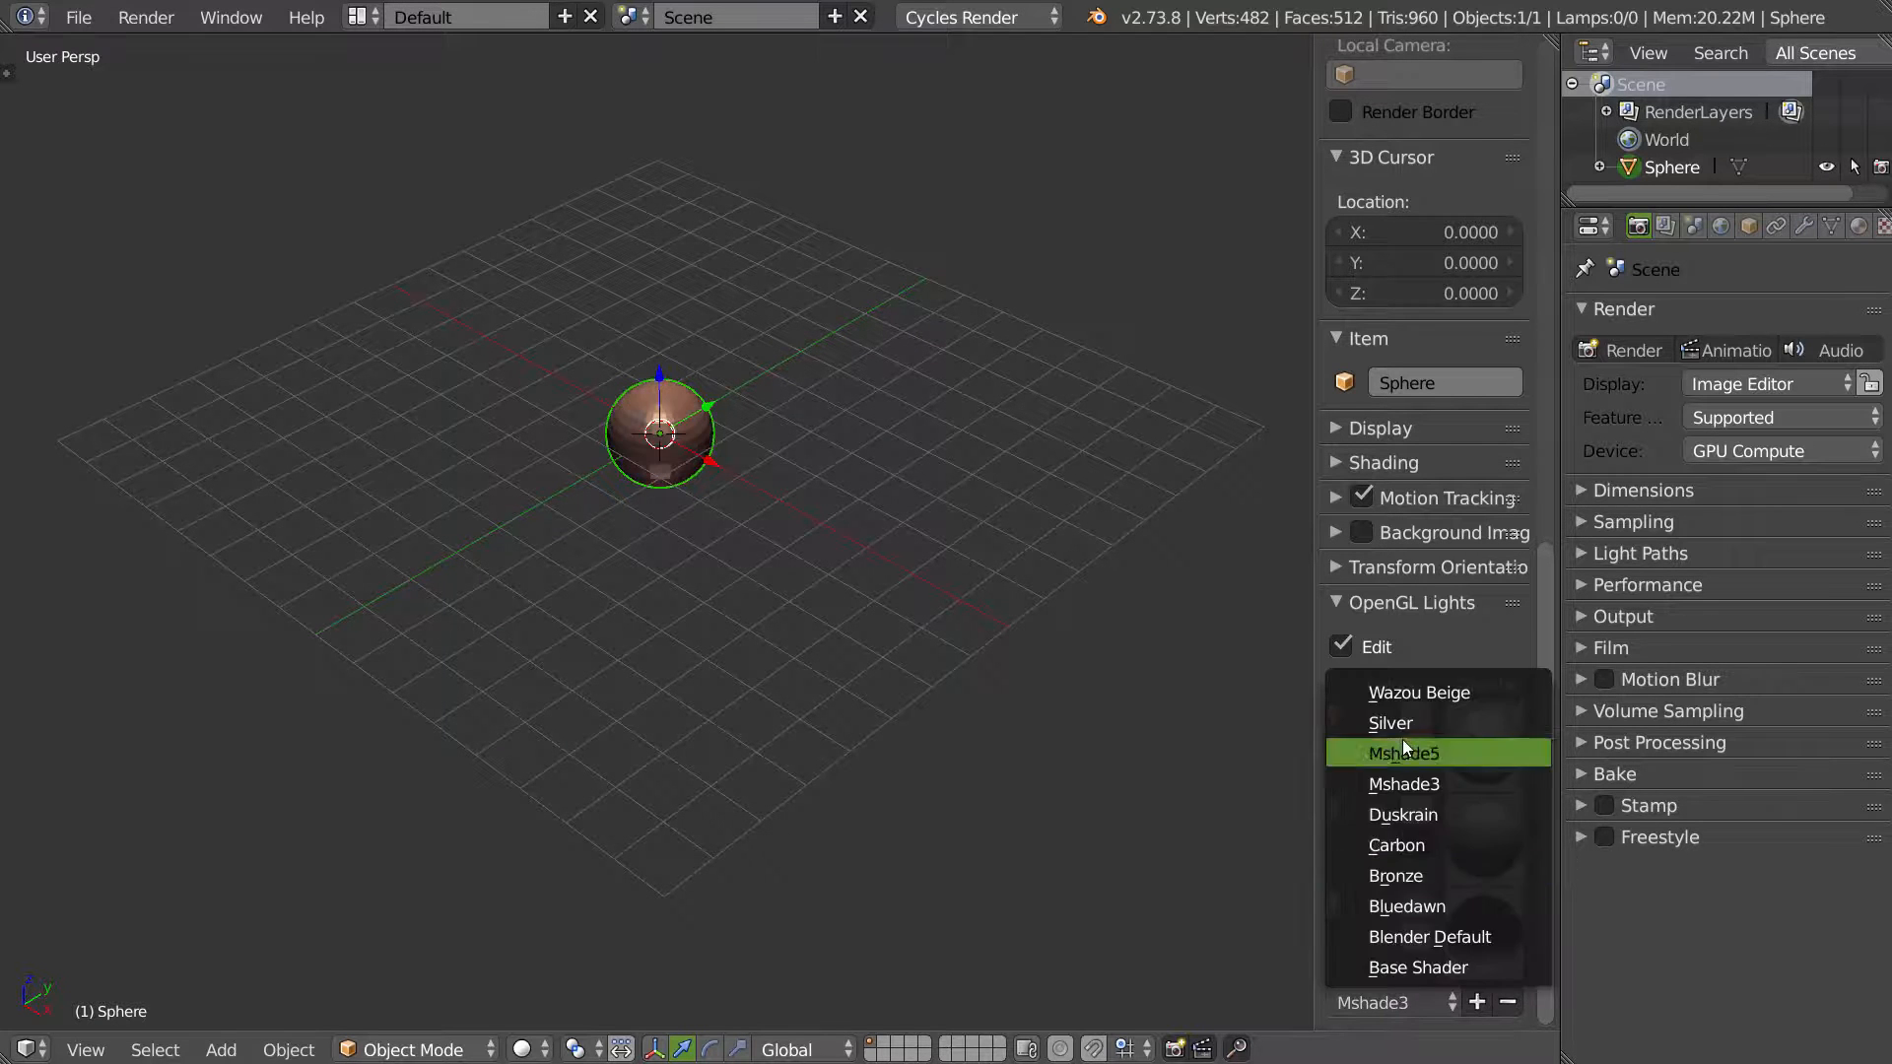
click(1399, 723)
click(1390, 1005)
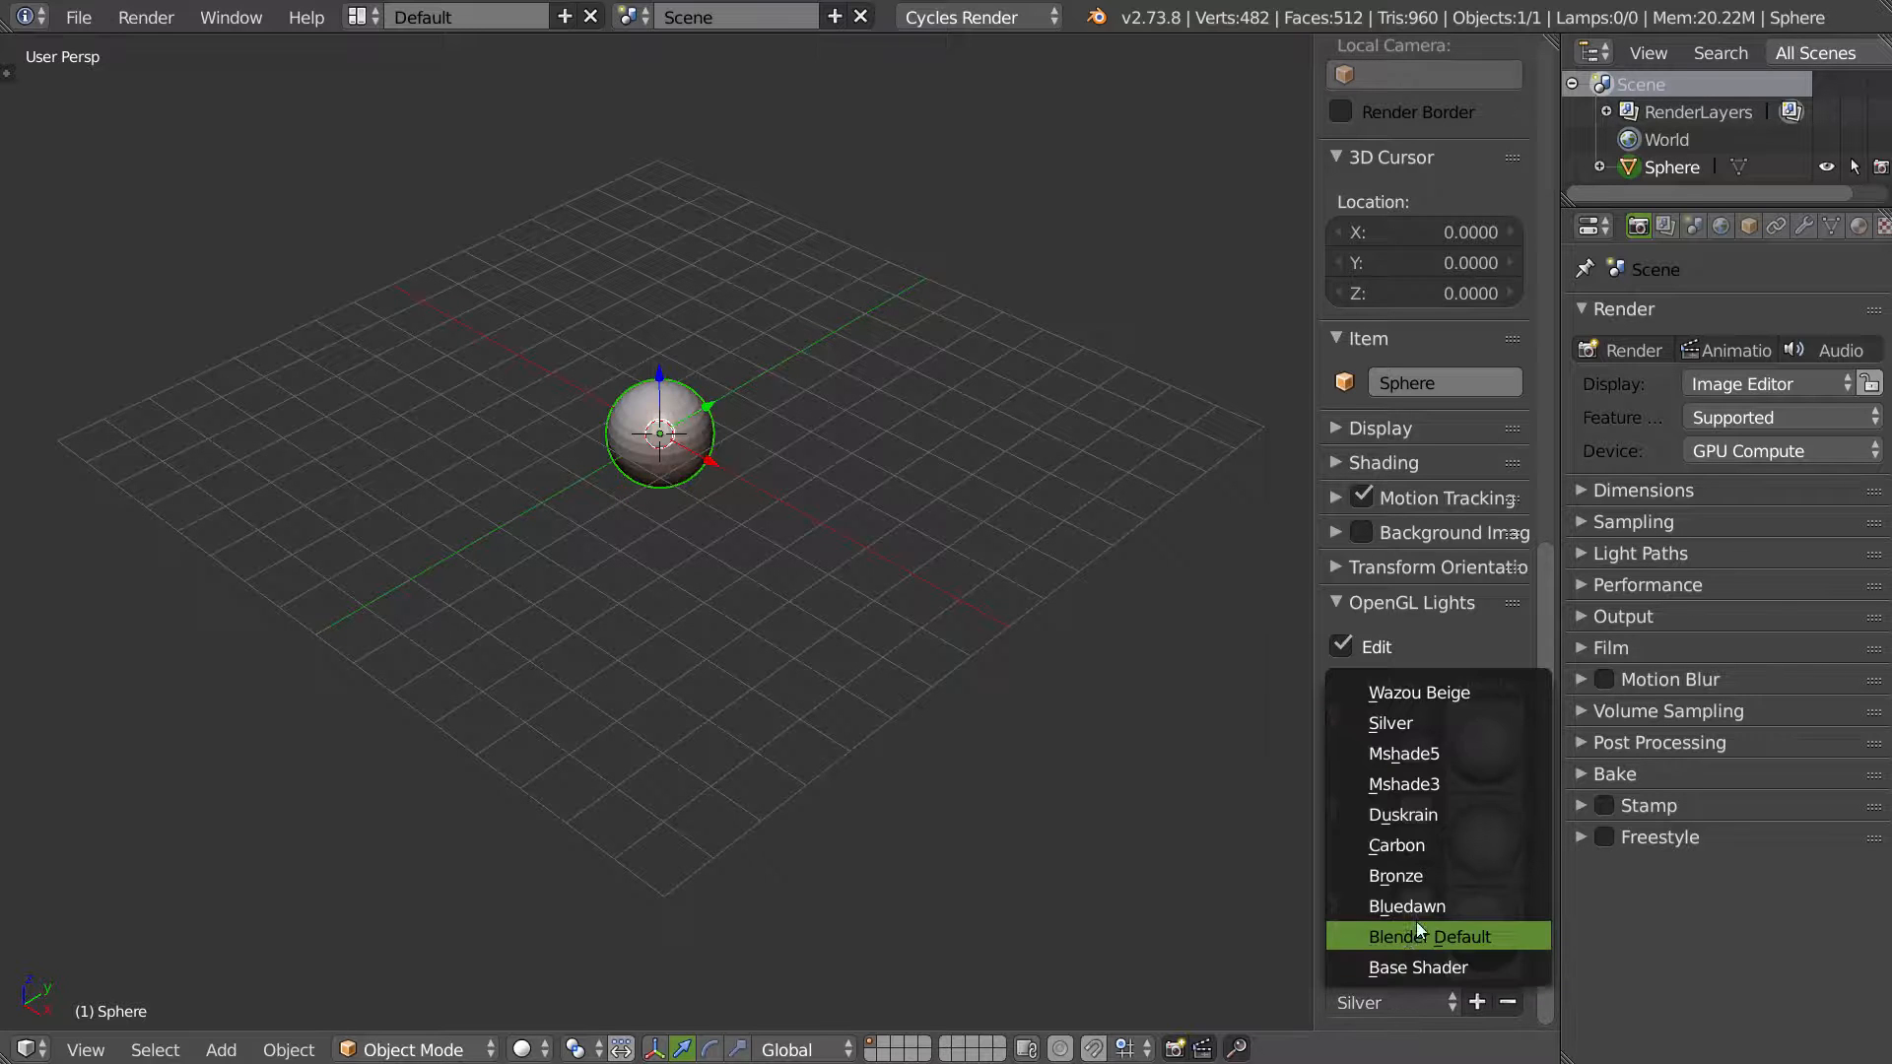
click(1411, 931)
Step: Apply the Base Shader preset to the OpenGL lights
click(1385, 999)
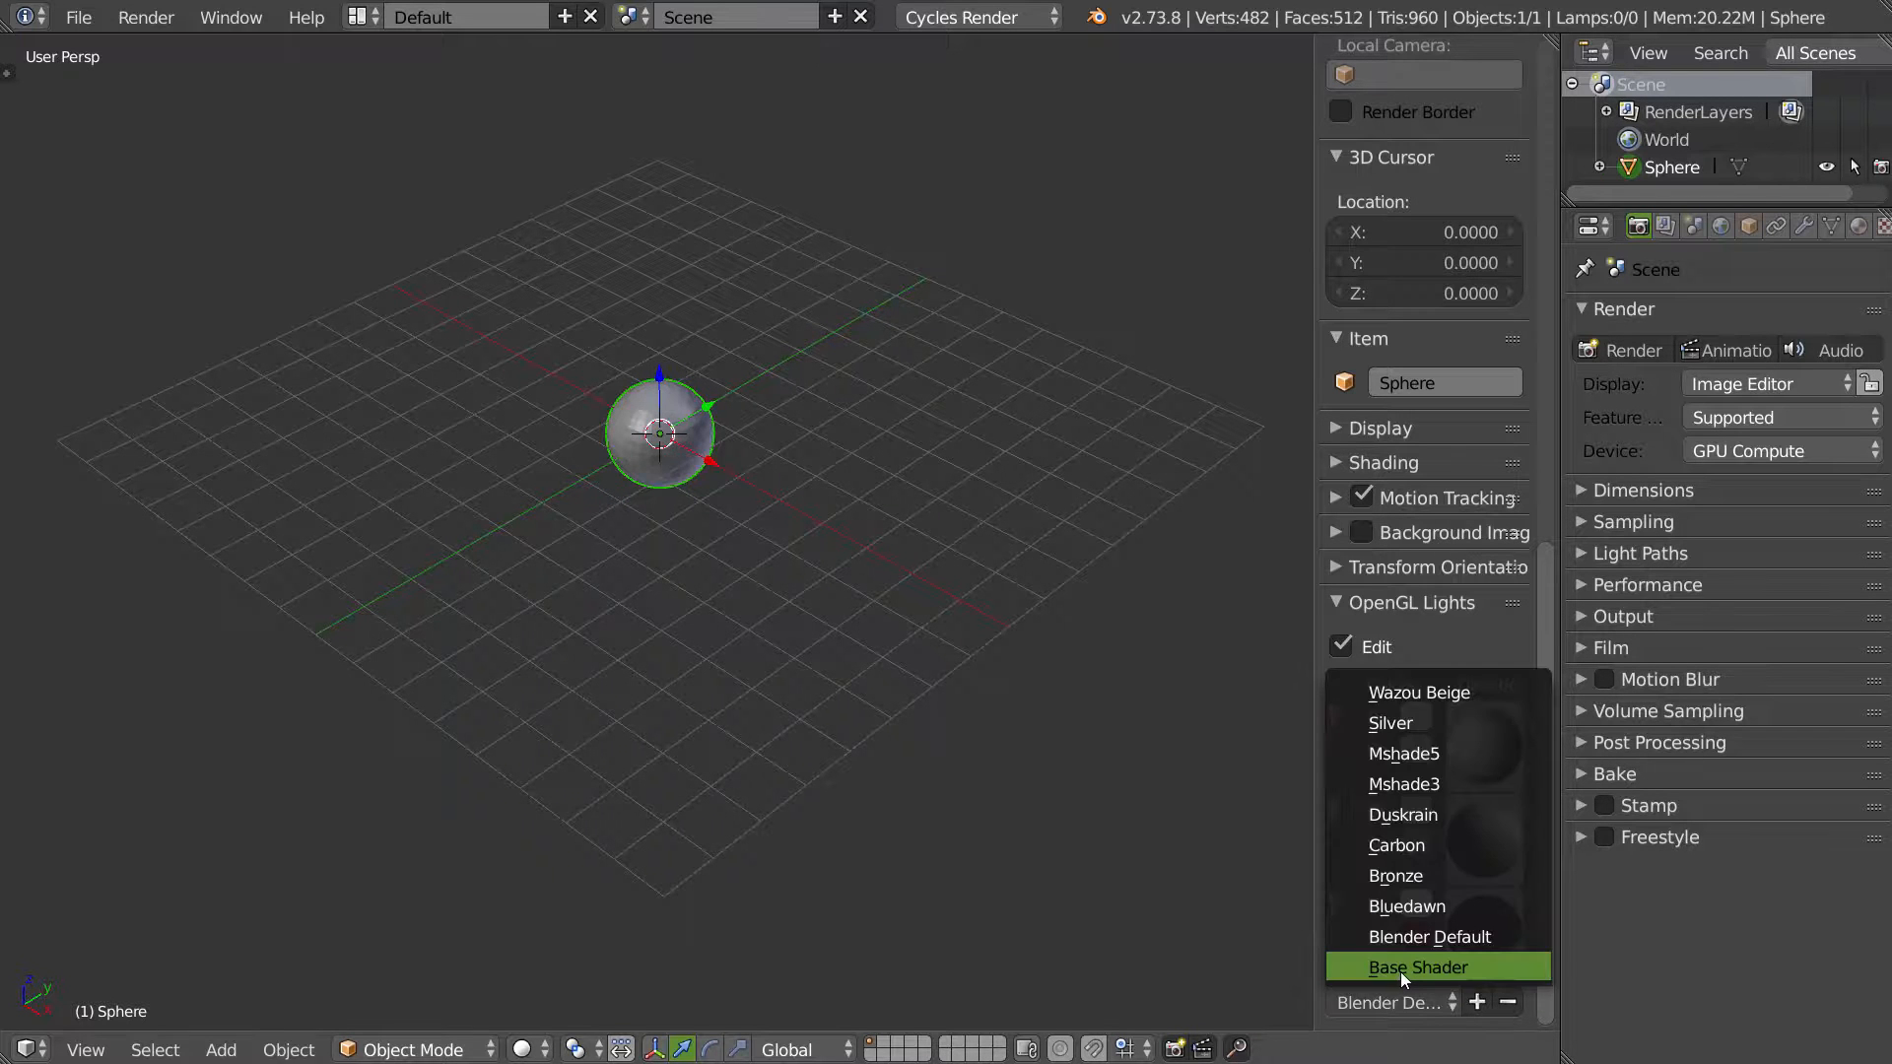
click(1399, 972)
scroll(680, 542, up, 3)
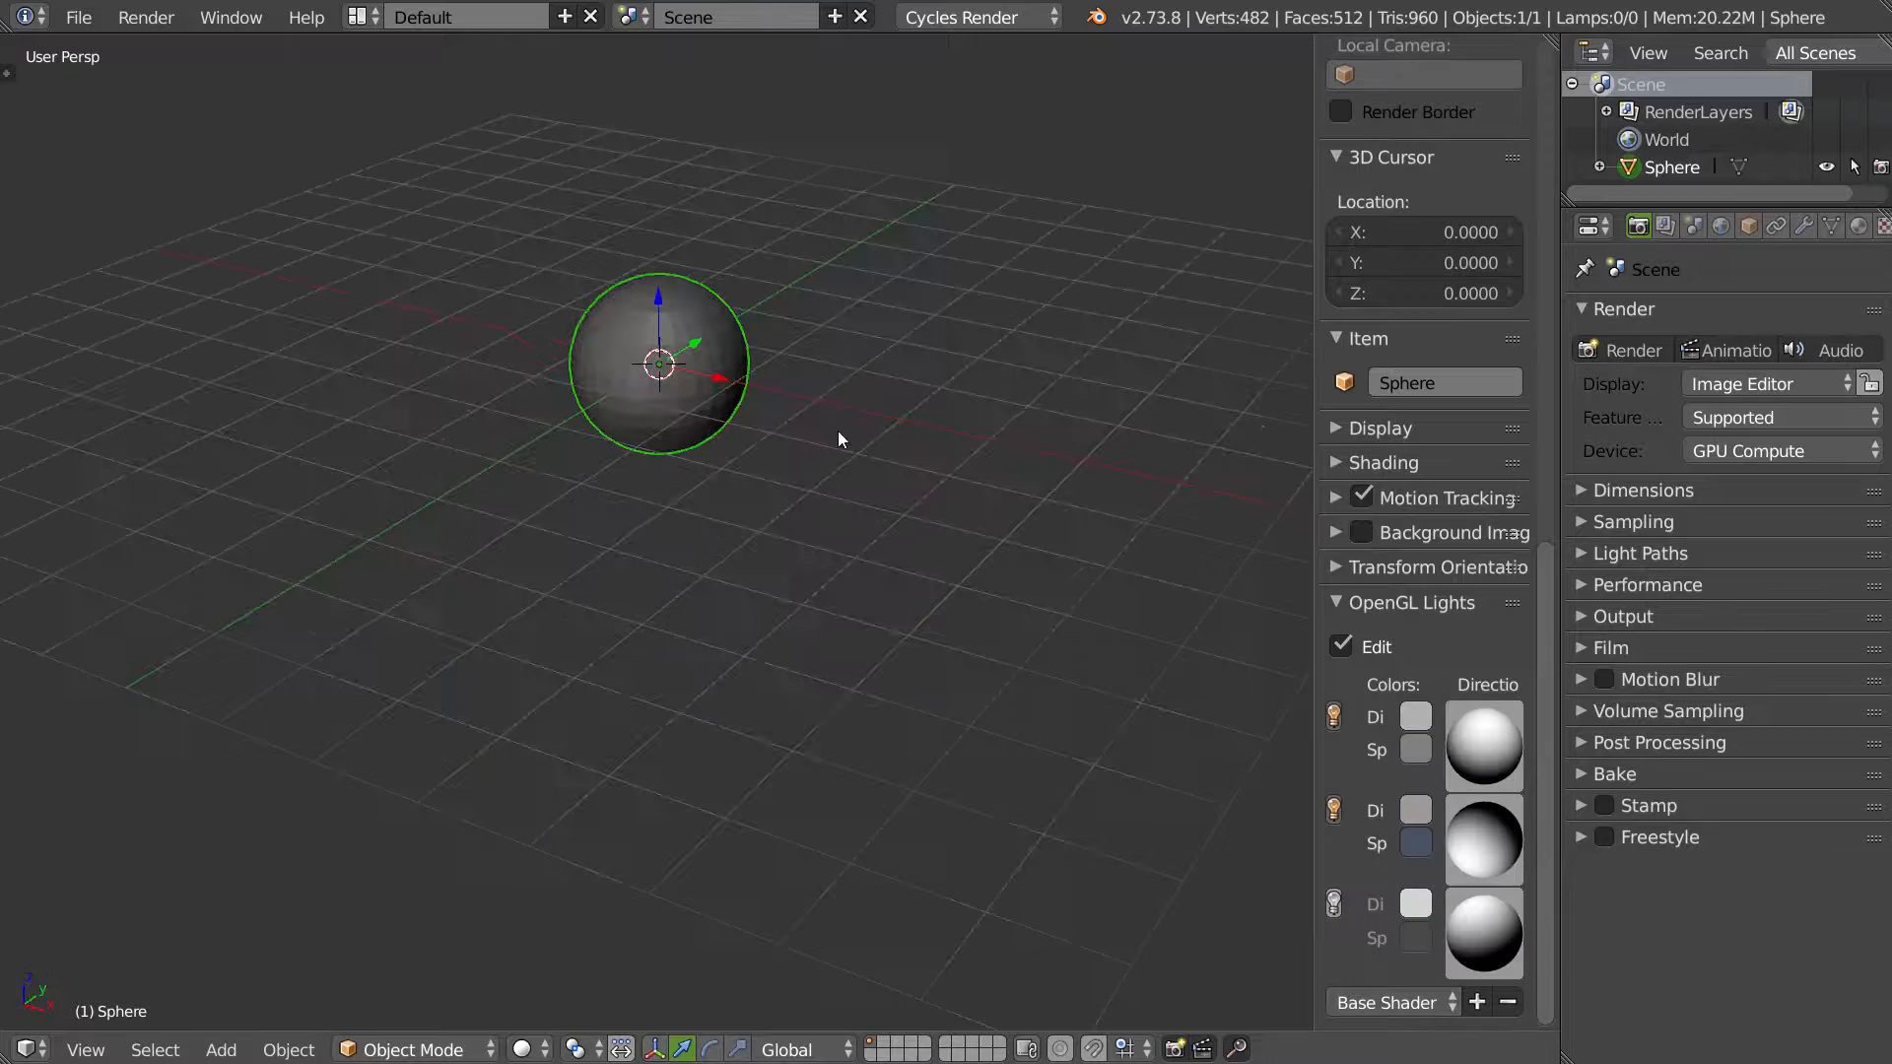
Step: Turn off editing of the OpenGL lights, keeping the preset choice accessible
click(1337, 646)
click(1350, 602)
mouse_move(1074, 653)
middle_down()
mouse_move(739, 528)
mouse_move(832, 486)
mouse_move(1039, 641)
middle_up()
click(1411, 605)
click(1386, 684)
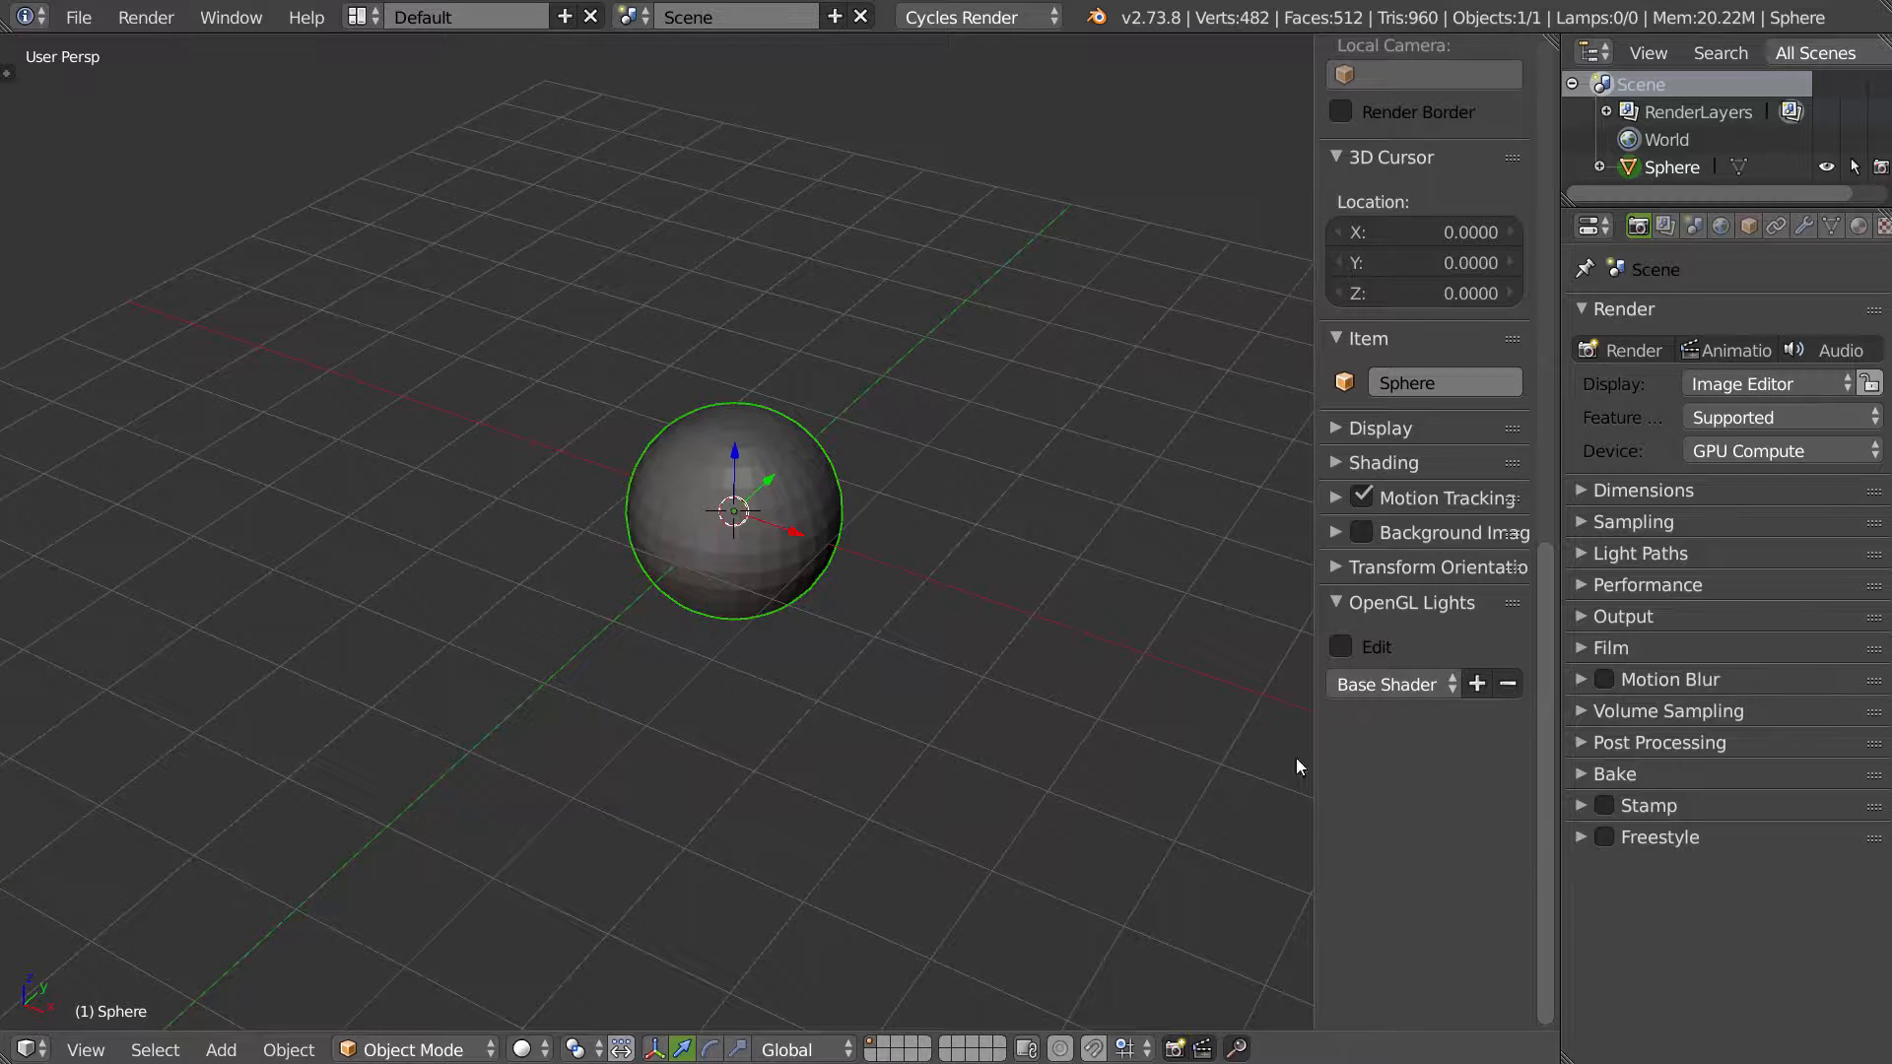
Step: Reopen the user preferences, collapse the OpenGL Lights add-on details and review the remaining user add-ons
key(ctrl+alt+u)
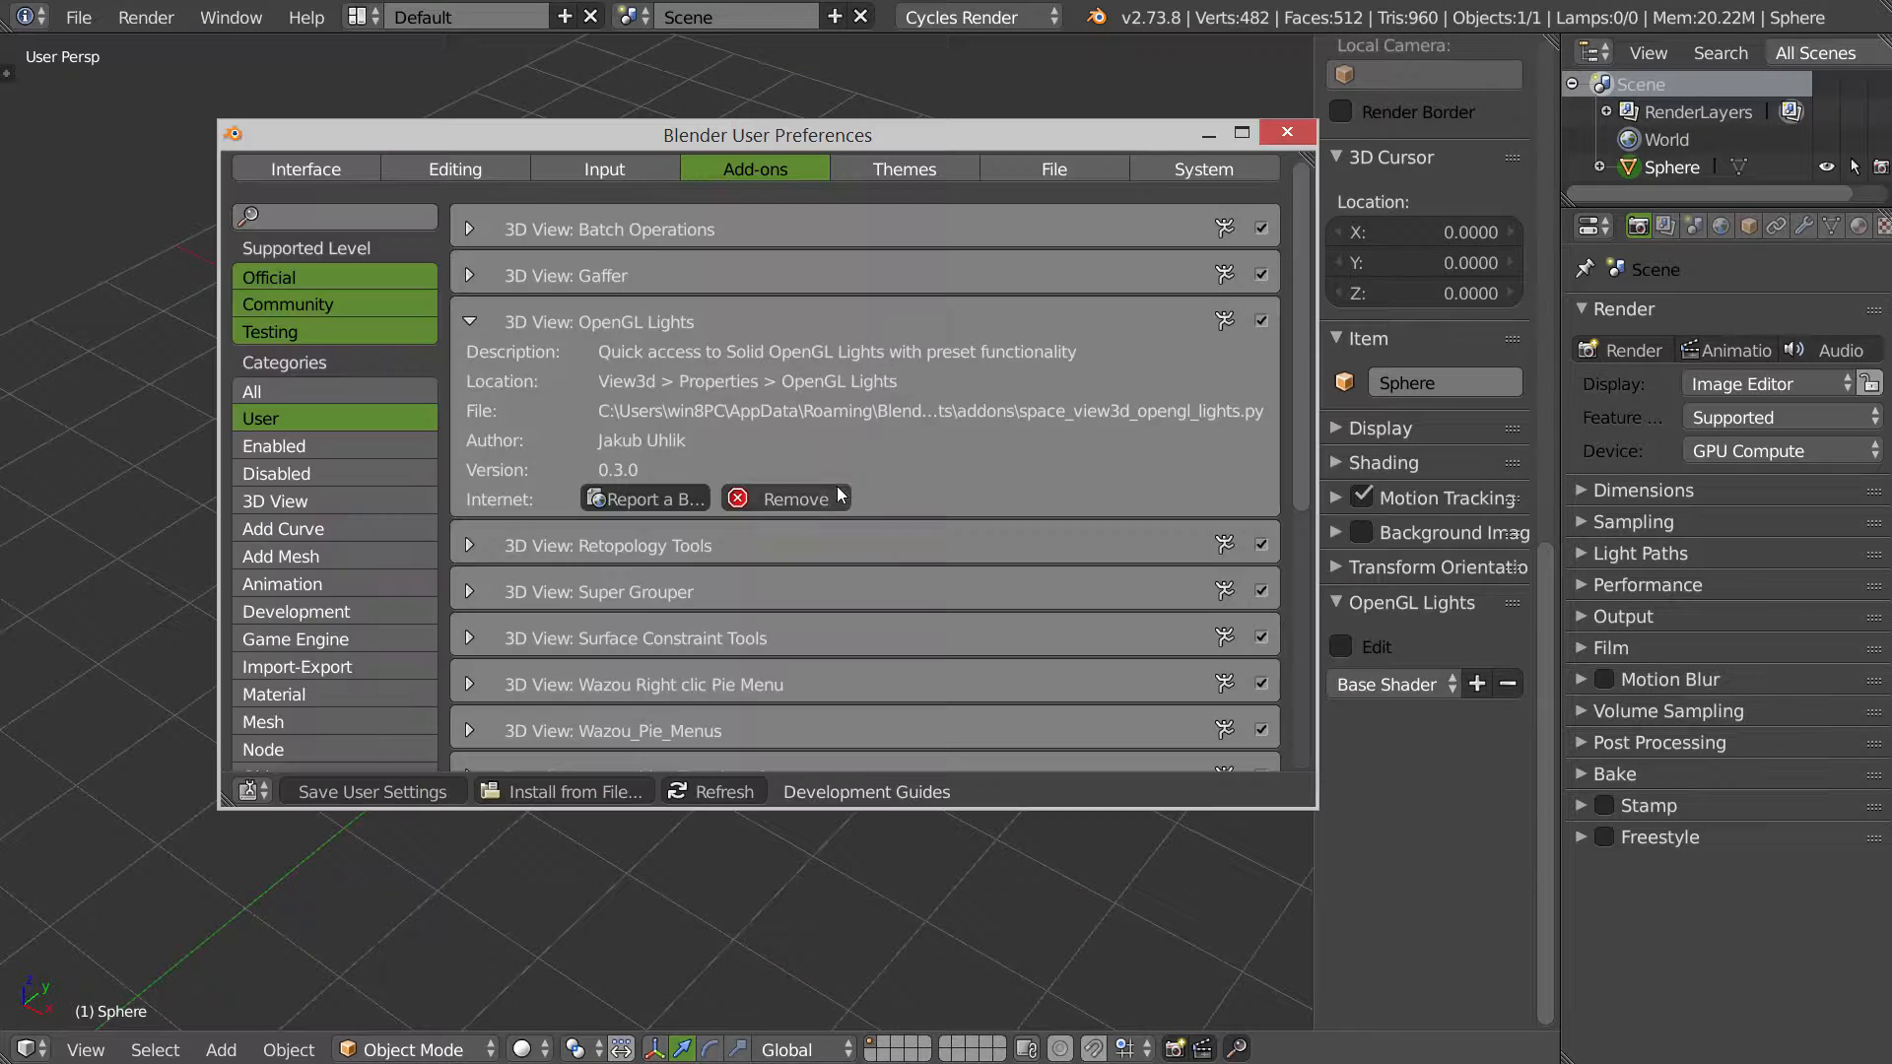
click(470, 320)
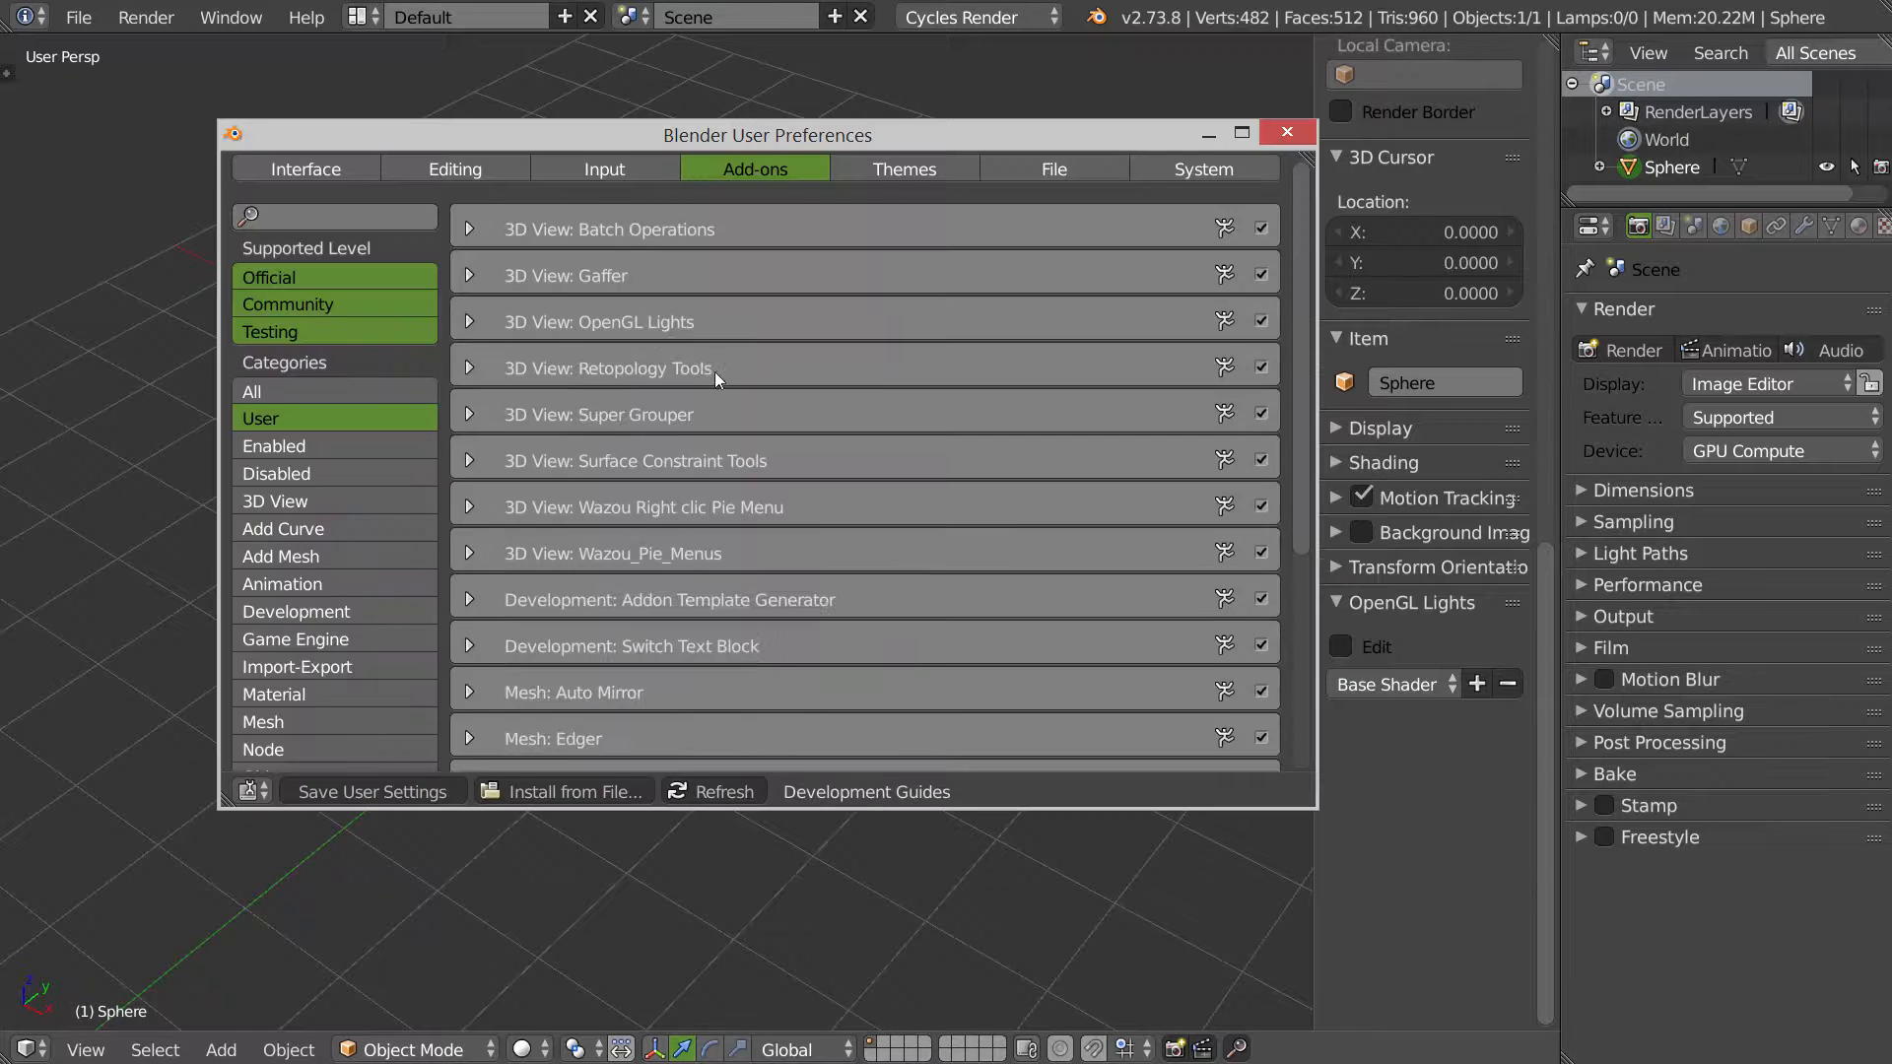
drag(666, 135, 859, 135)
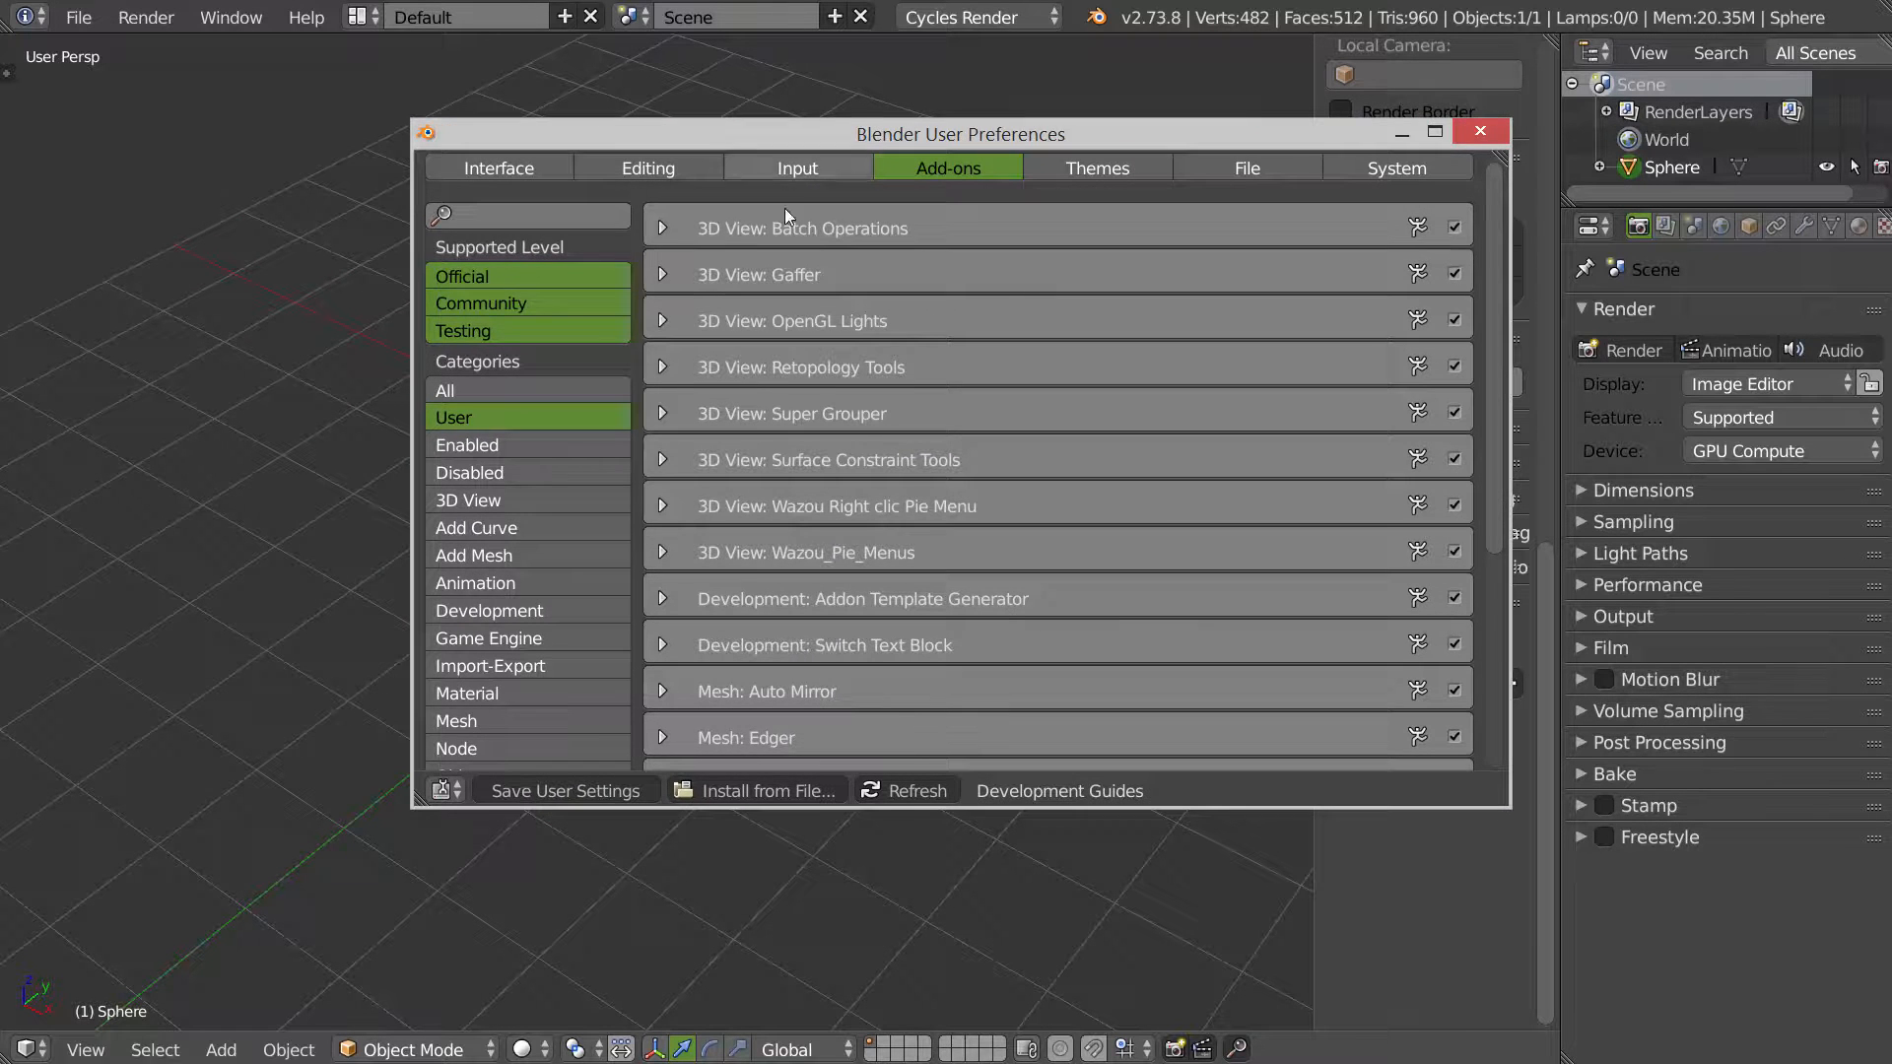
click(243, 423)
Step: Show the retopology add-on's tools beside the 3D view, expand its Tools section and widen the area until the labels are readable
key(t)
click(13, 502)
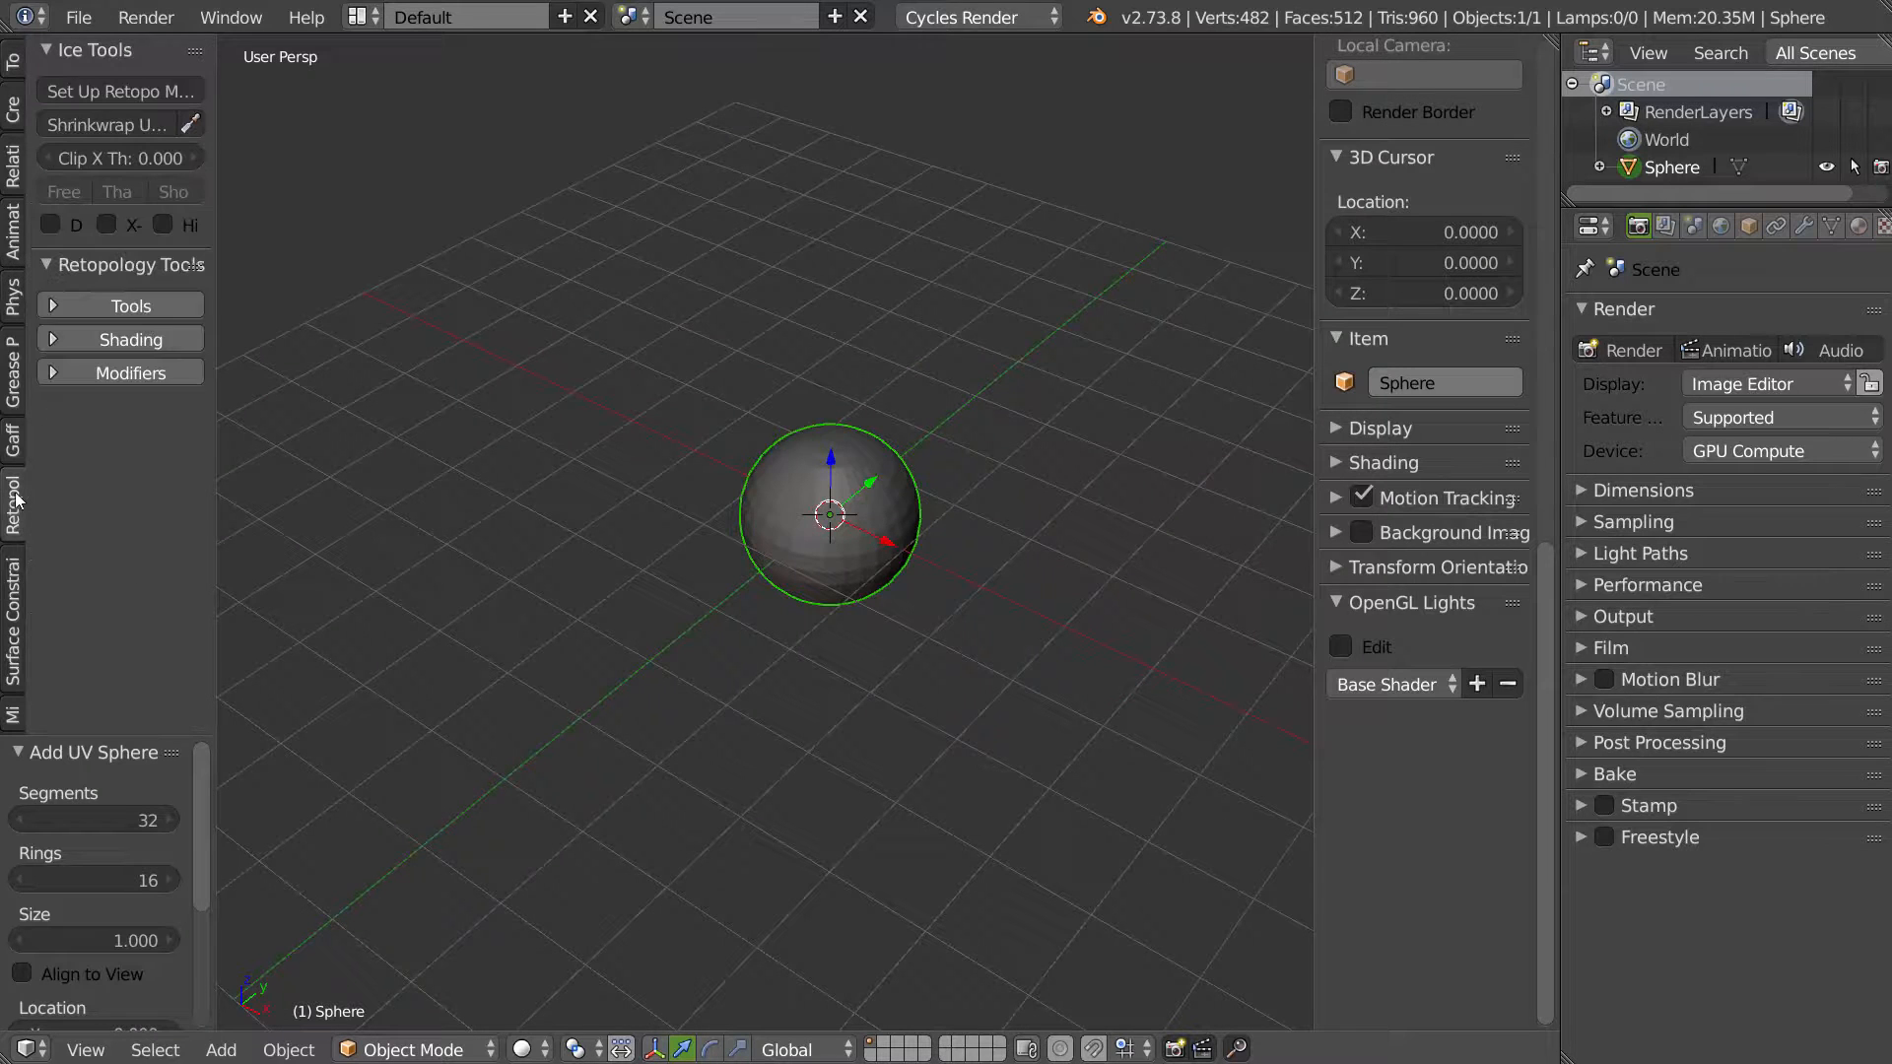
click(86, 304)
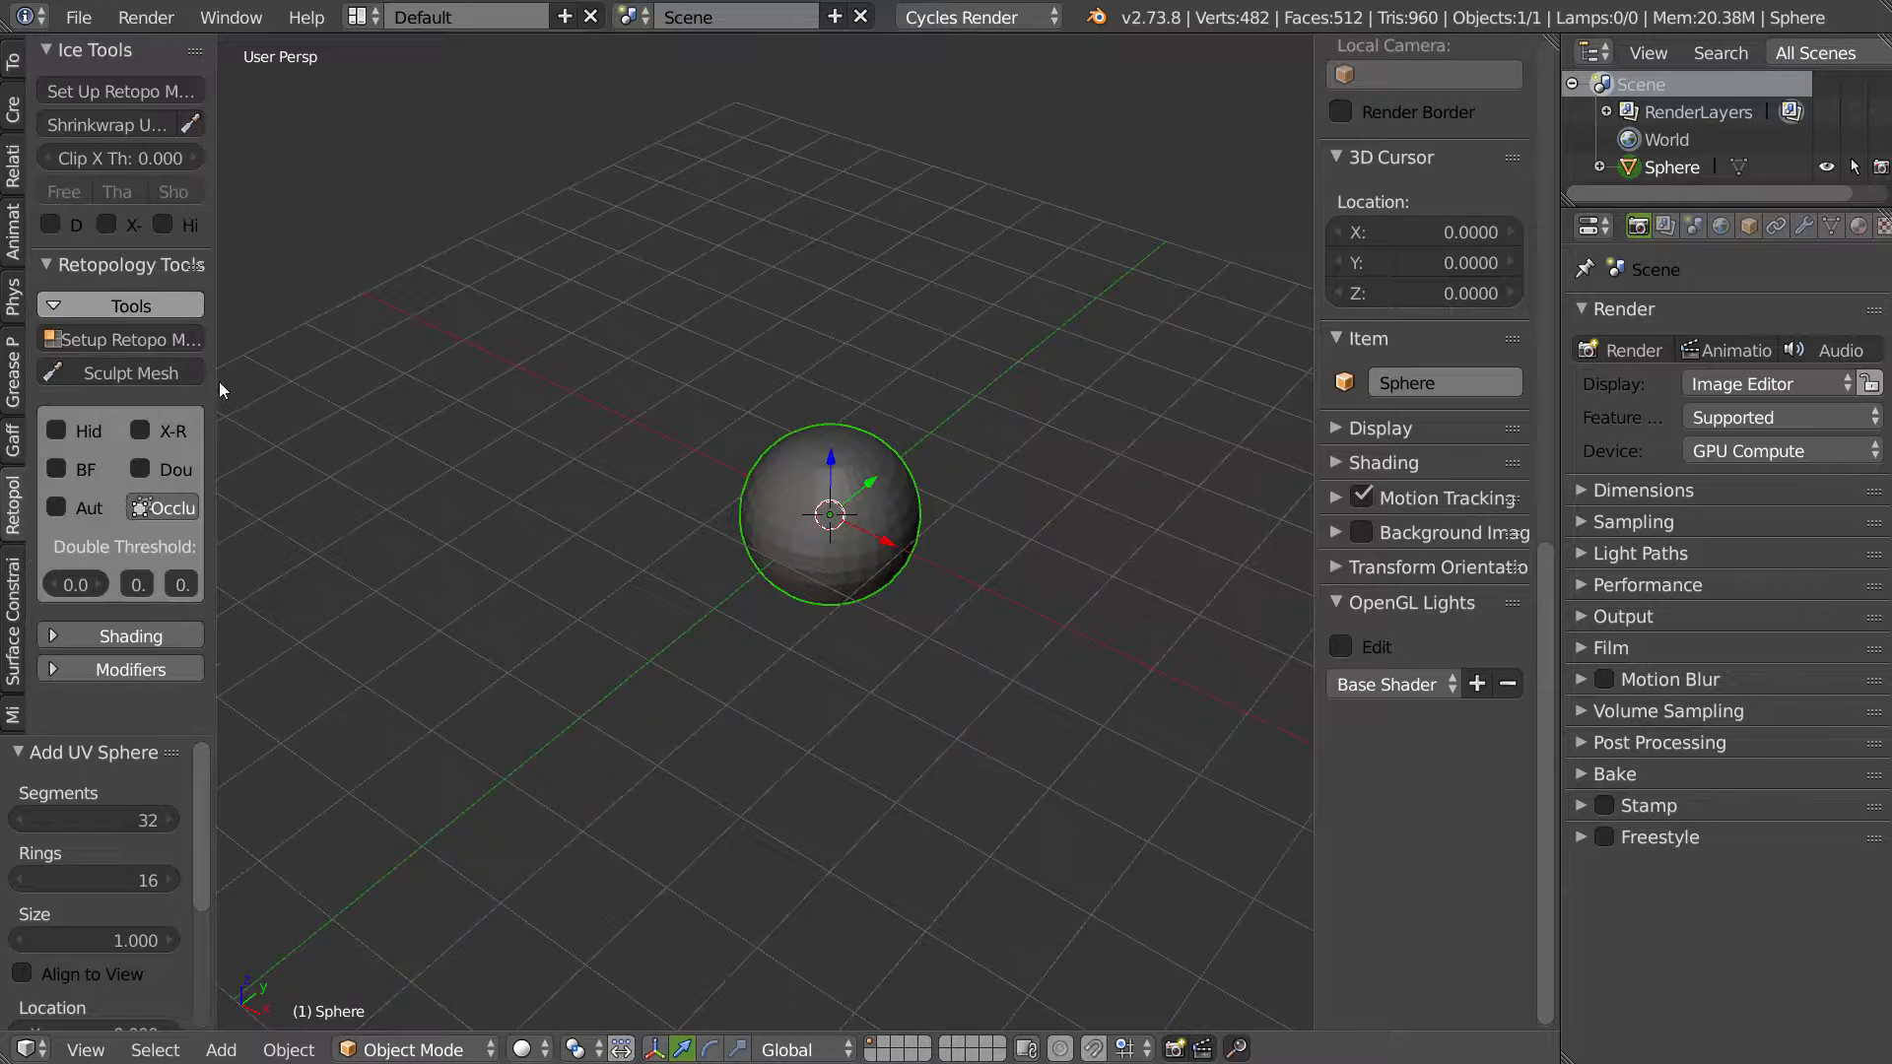
drag(219, 381, 280, 381)
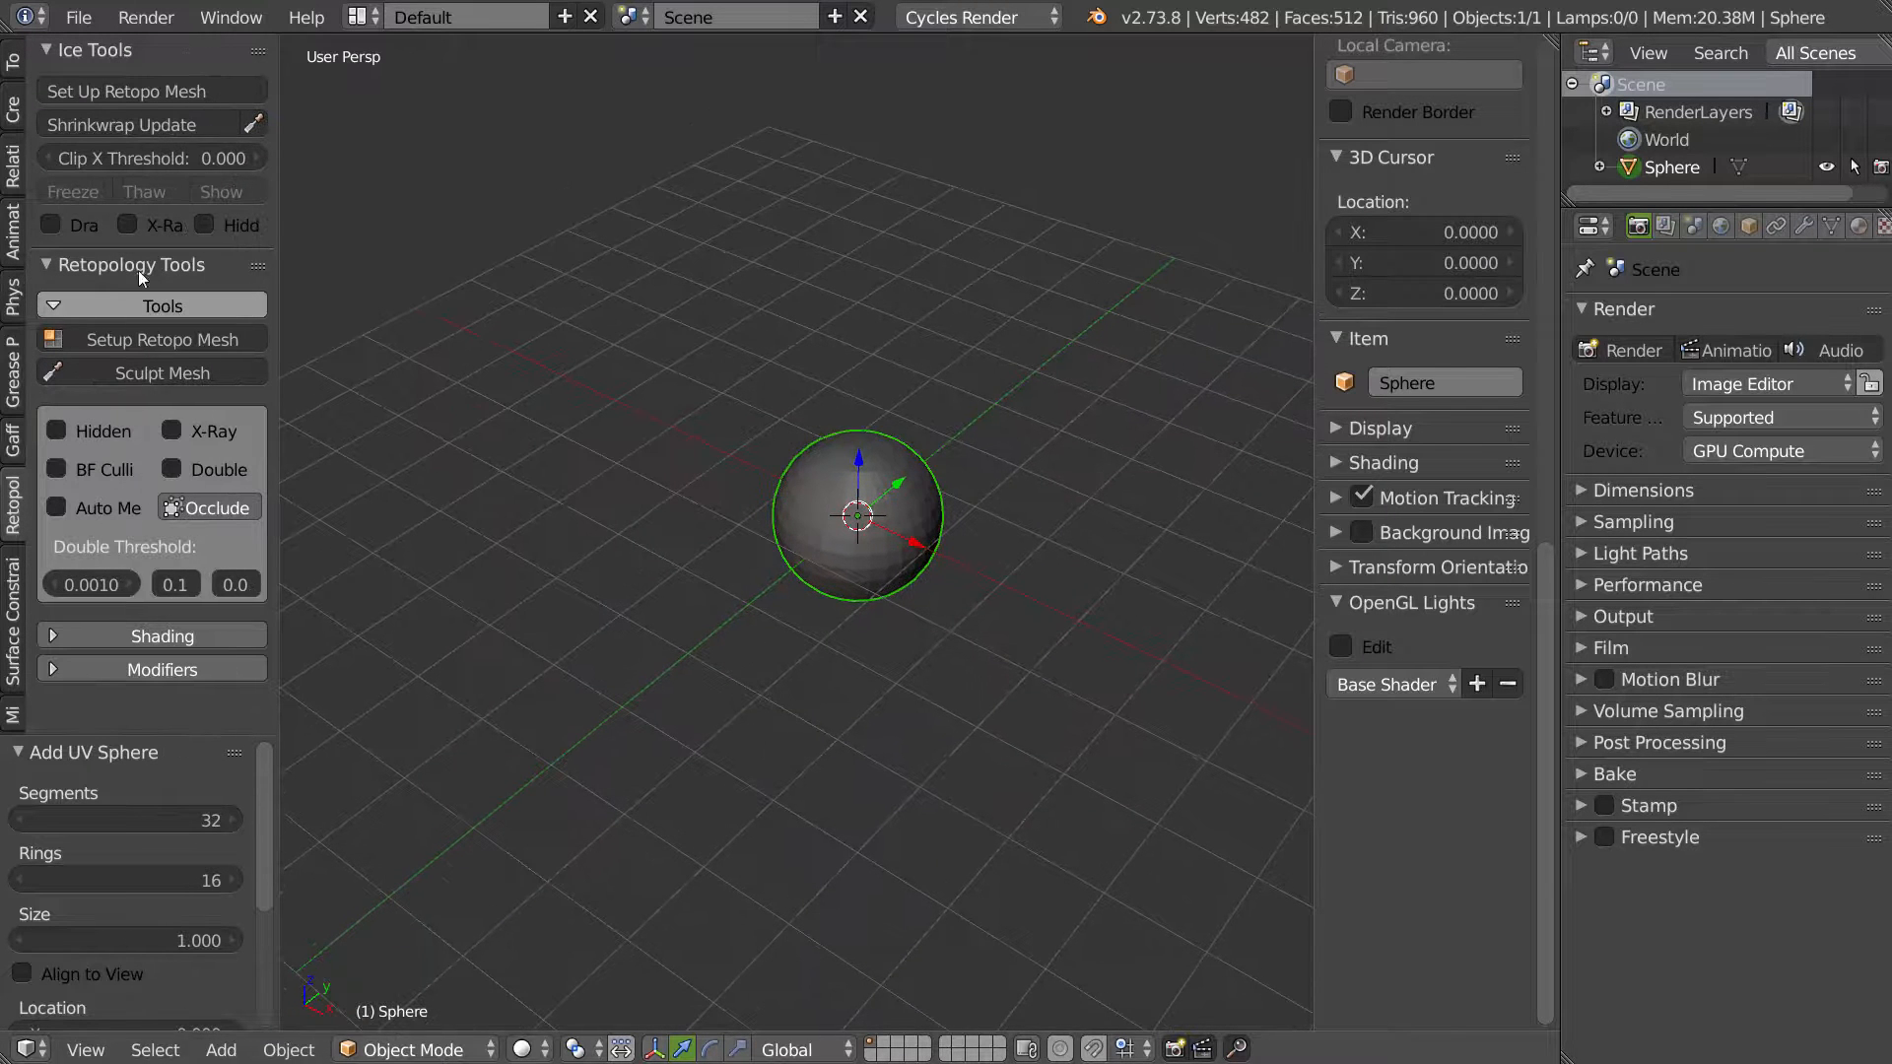
Step: Collapse the Ice Tools and Retopology Tools sections and display the Surface Constraint Tools
click(55, 50)
click(45, 80)
click(18, 603)
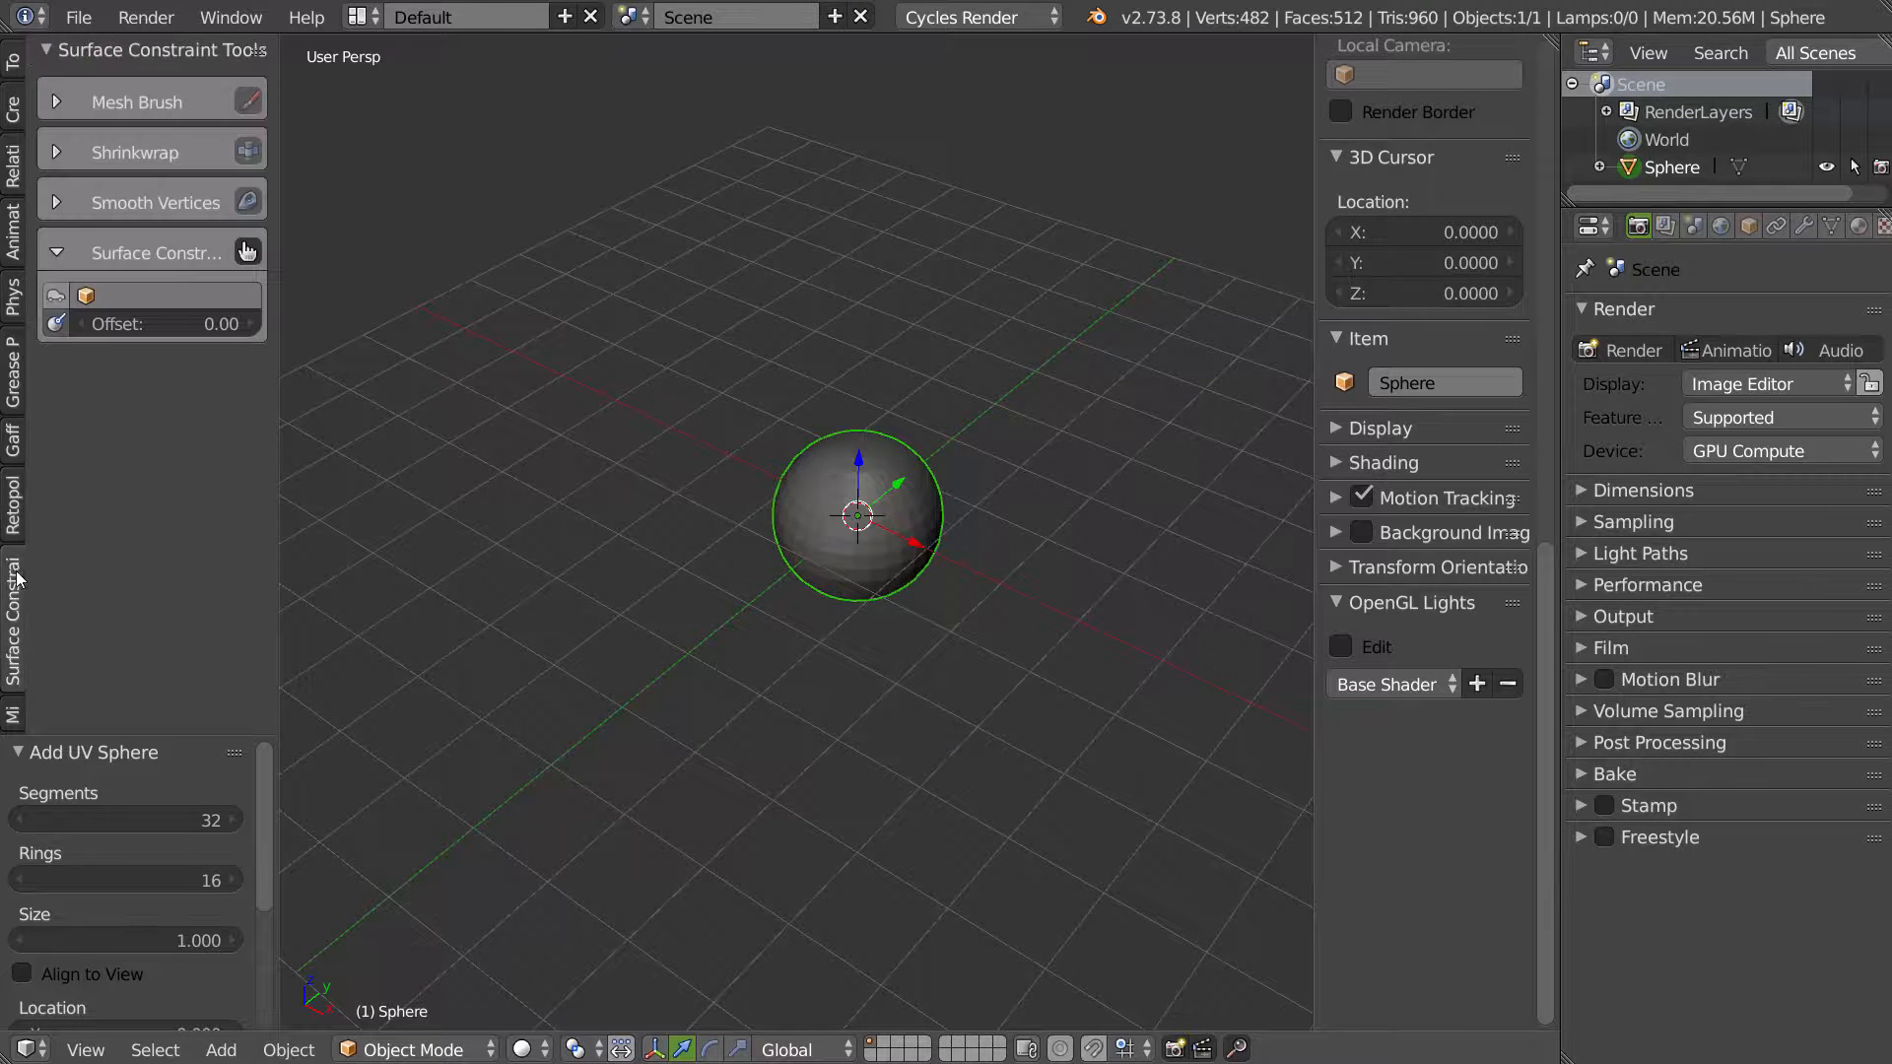
Step: Reopen the user preferences, shift the window to uncover the 3D view, and return to the scene
key(ctrl+alt+u)
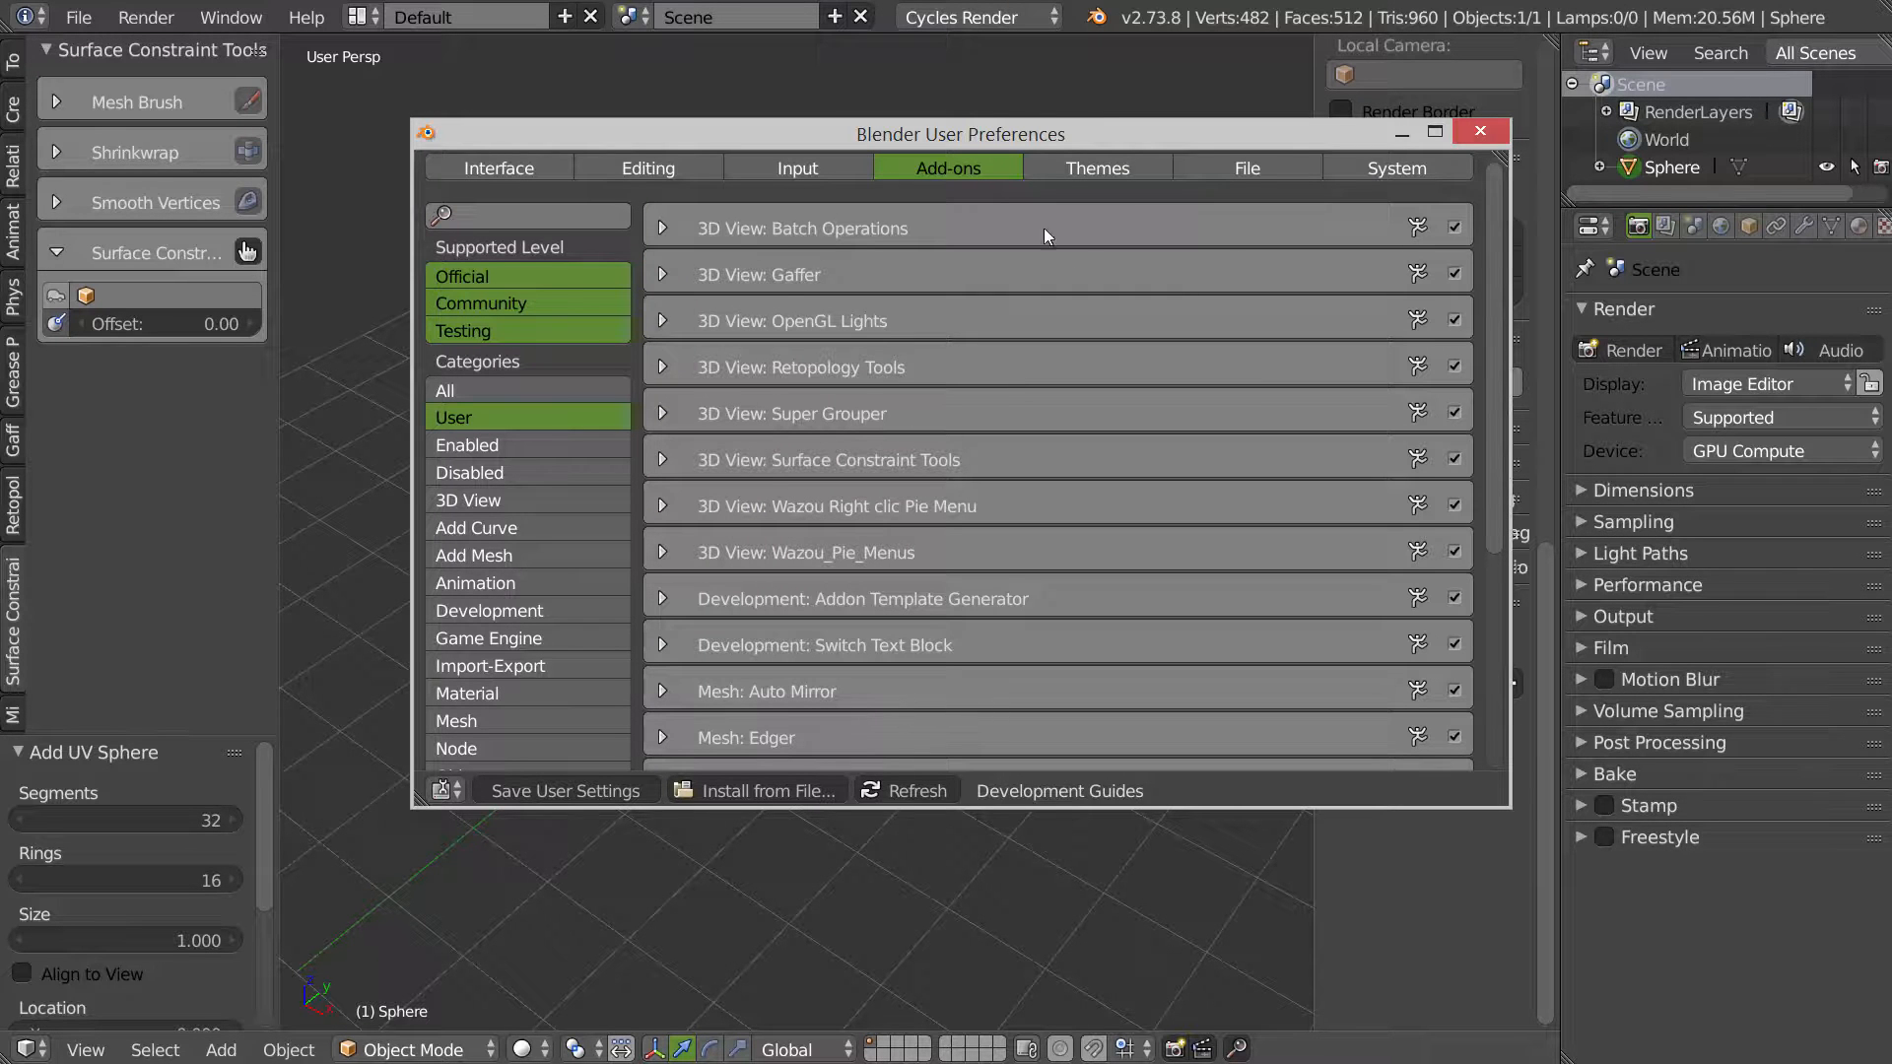
drag(1299, 138, 1329, 304)
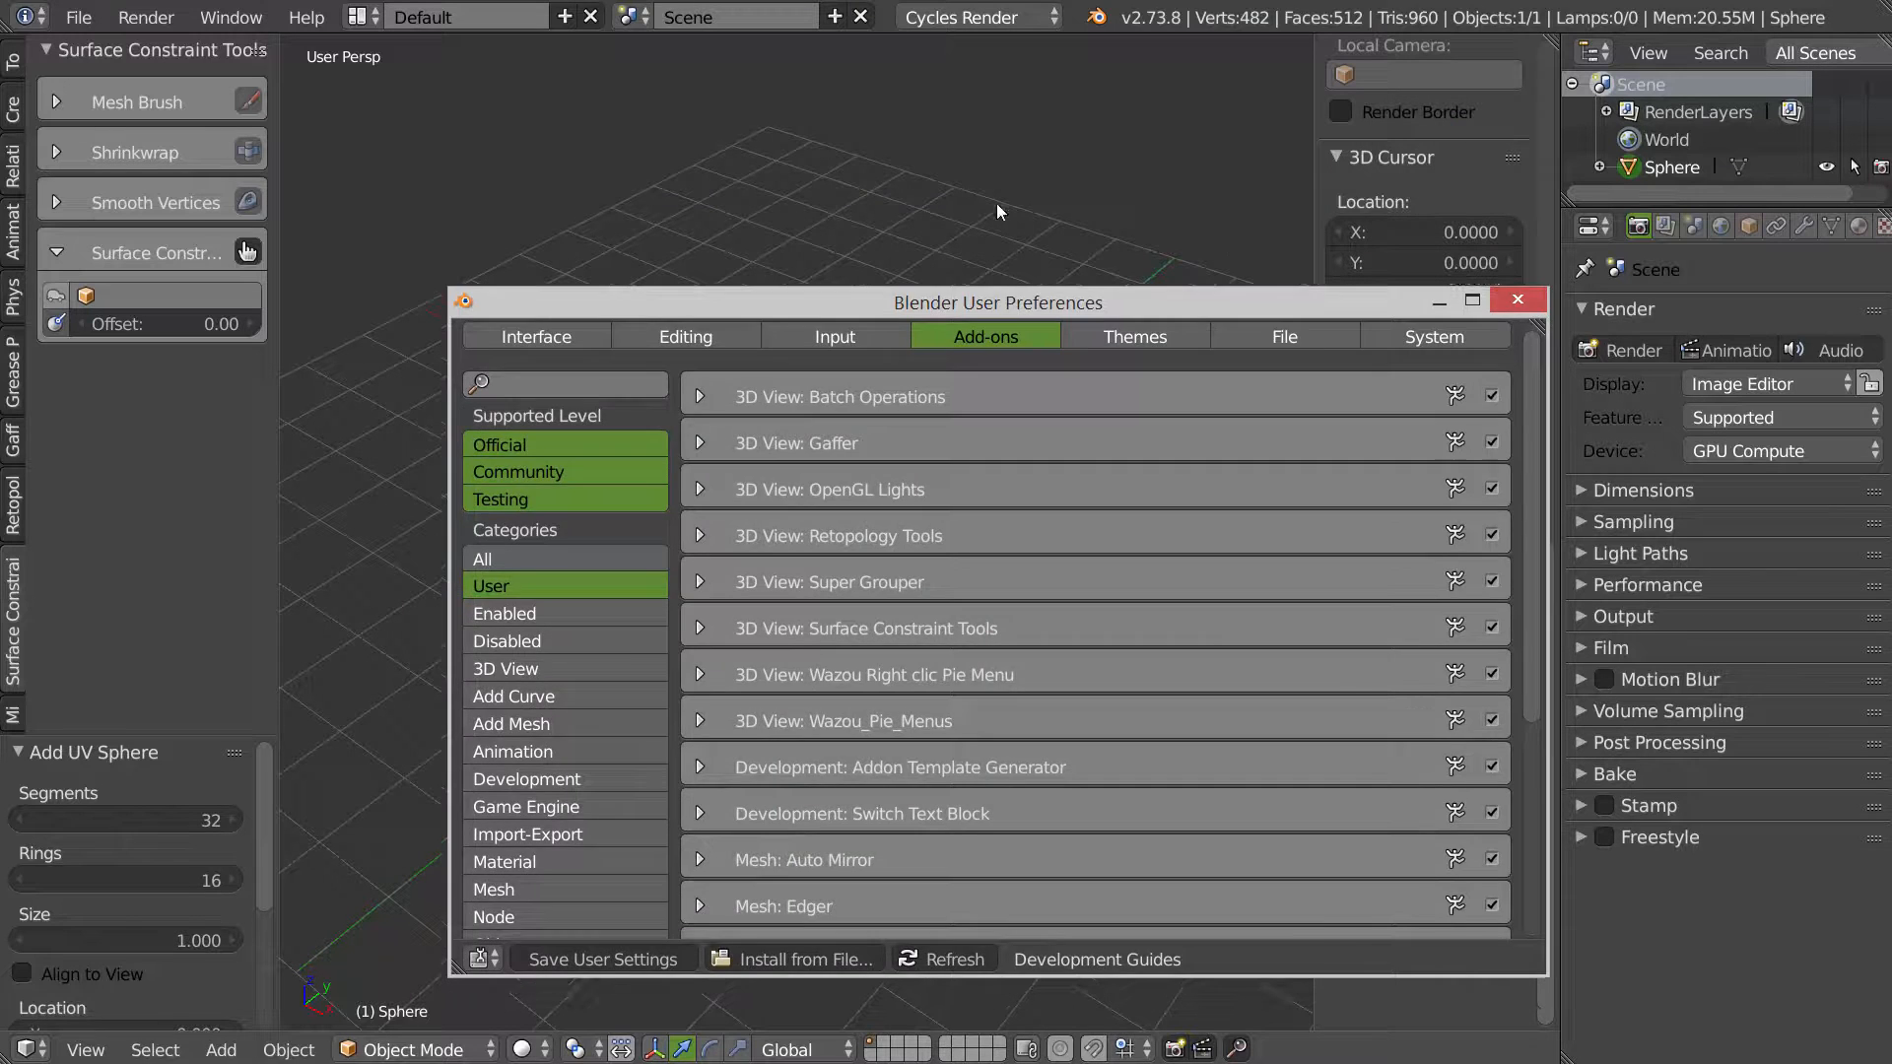
click(999, 203)
Step: Duplicate the sphere three times, spreading the copies to the far side and to the side of the original
key(shift+d)
click(586, 296)
key(shift+d)
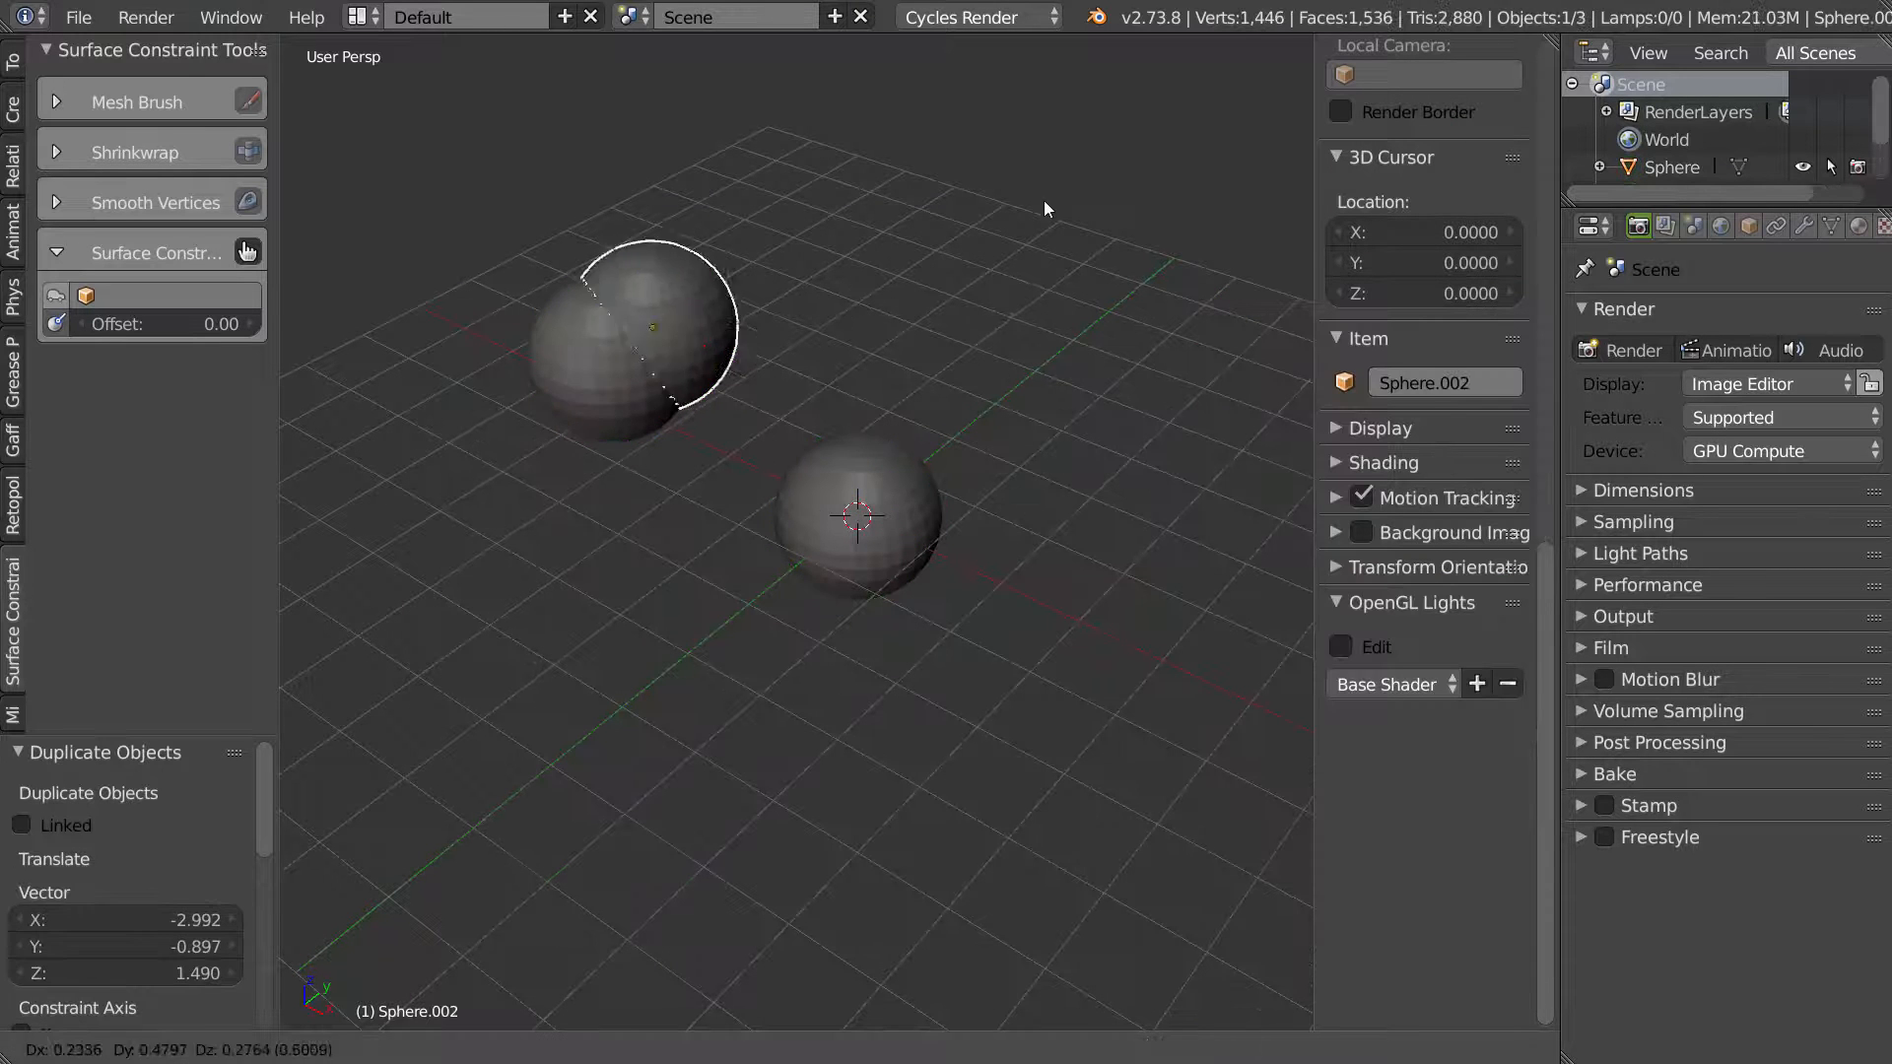
click(1070, 335)
key(shift+d)
click(1060, 483)
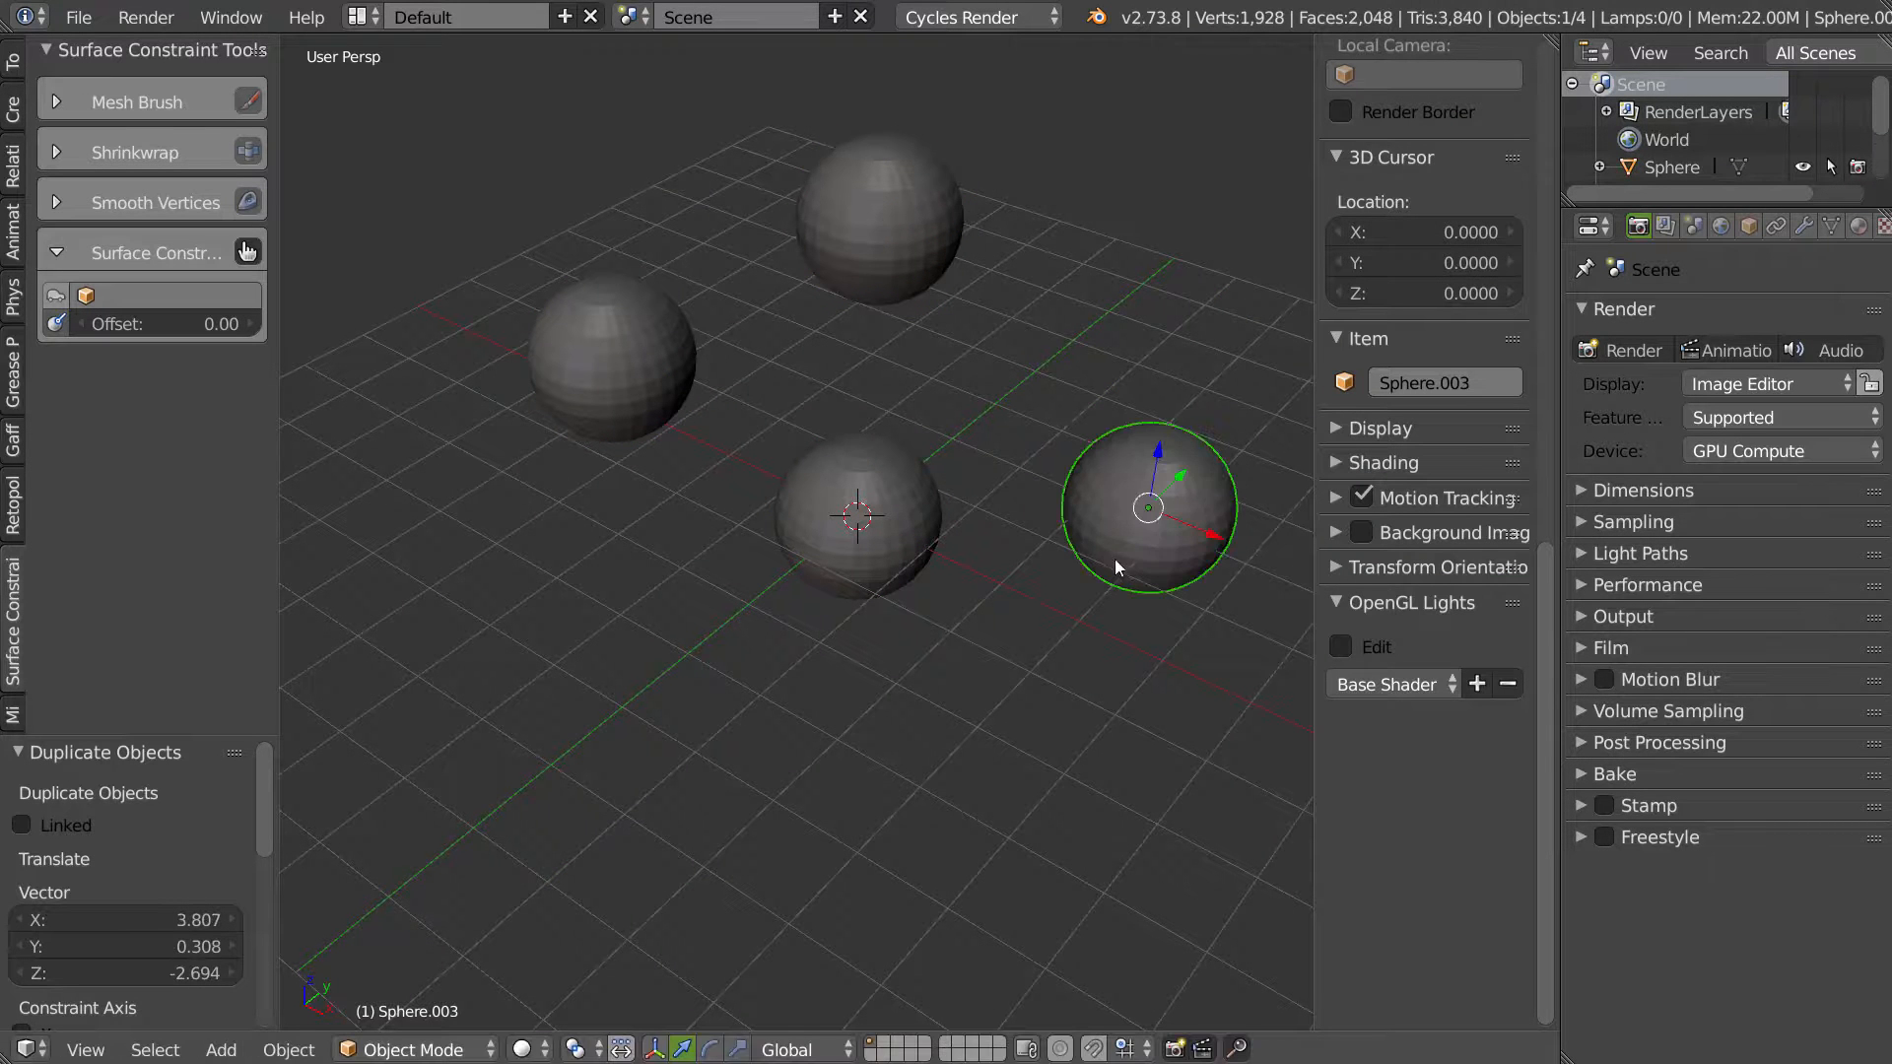
Step: Stretch the newest sphere copy to about 2.75 times along X and place a duplicate of it at the near side
key(s)
key(x)
click(1210, 570)
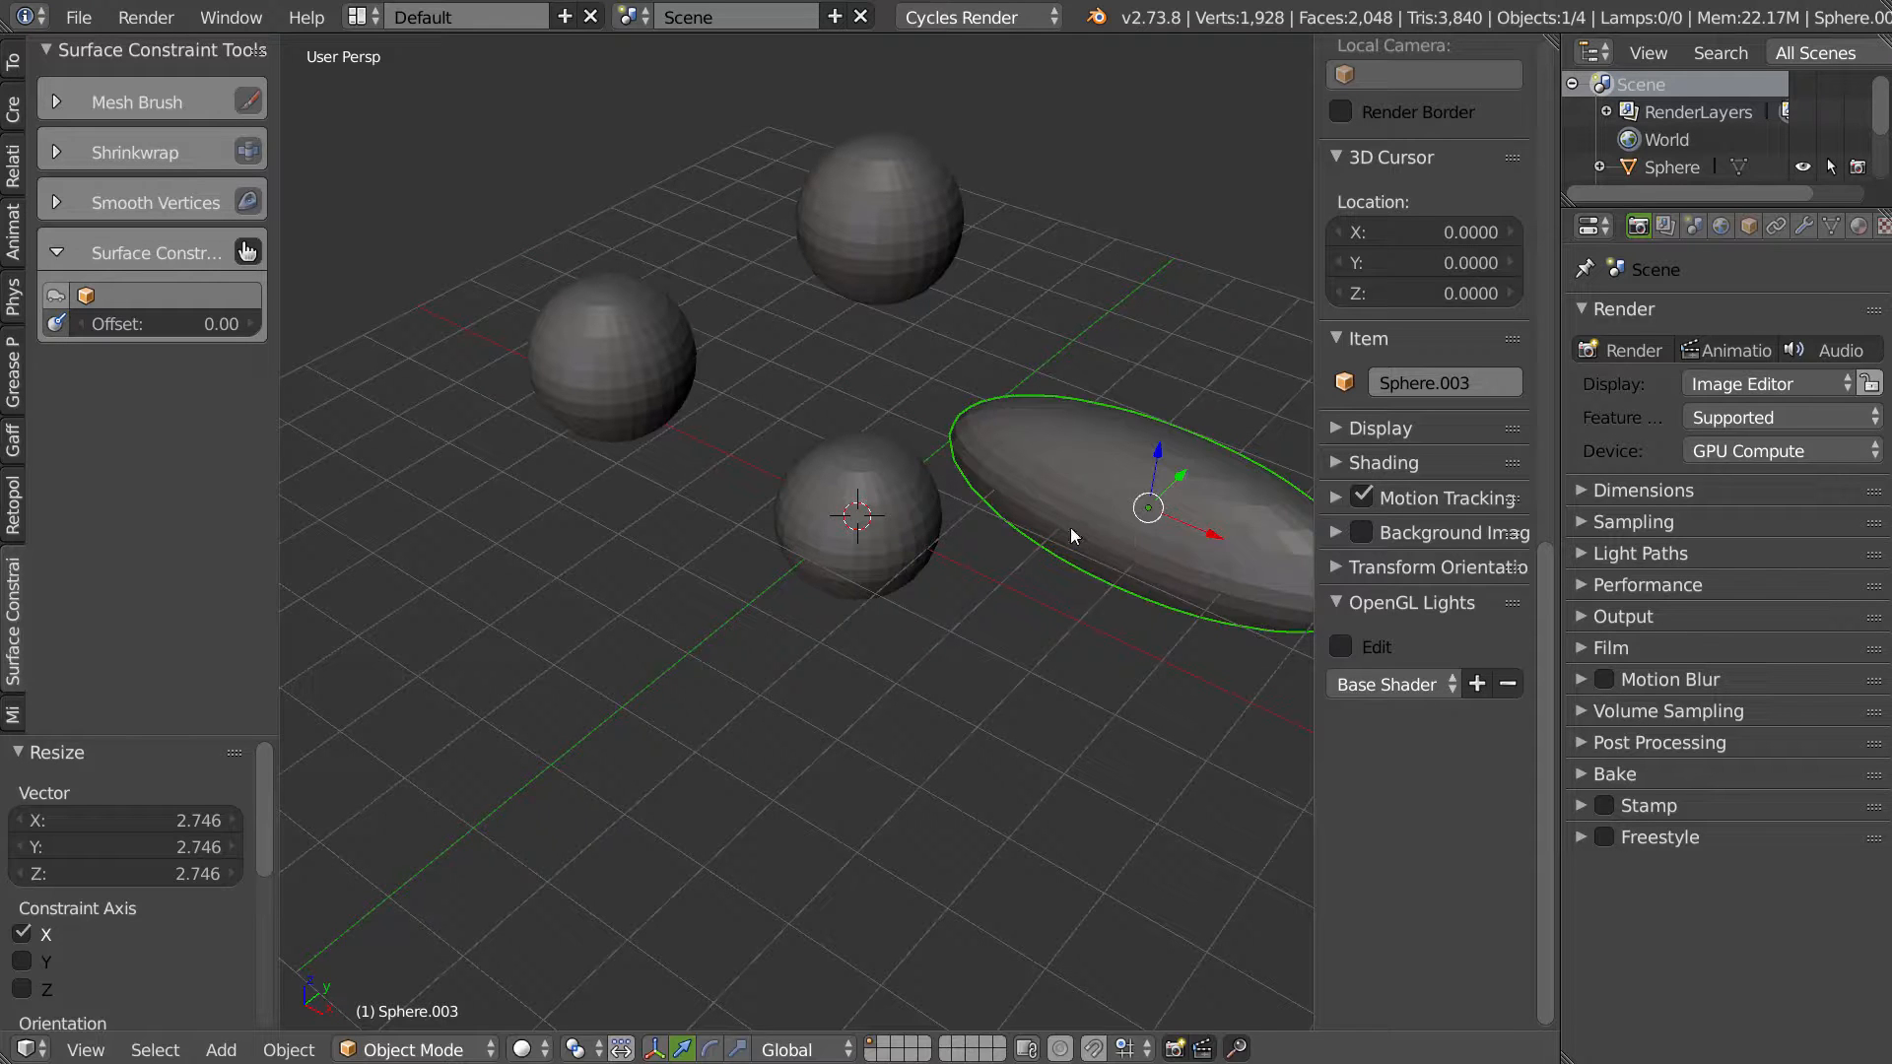
key(shift+d)
click(475, 767)
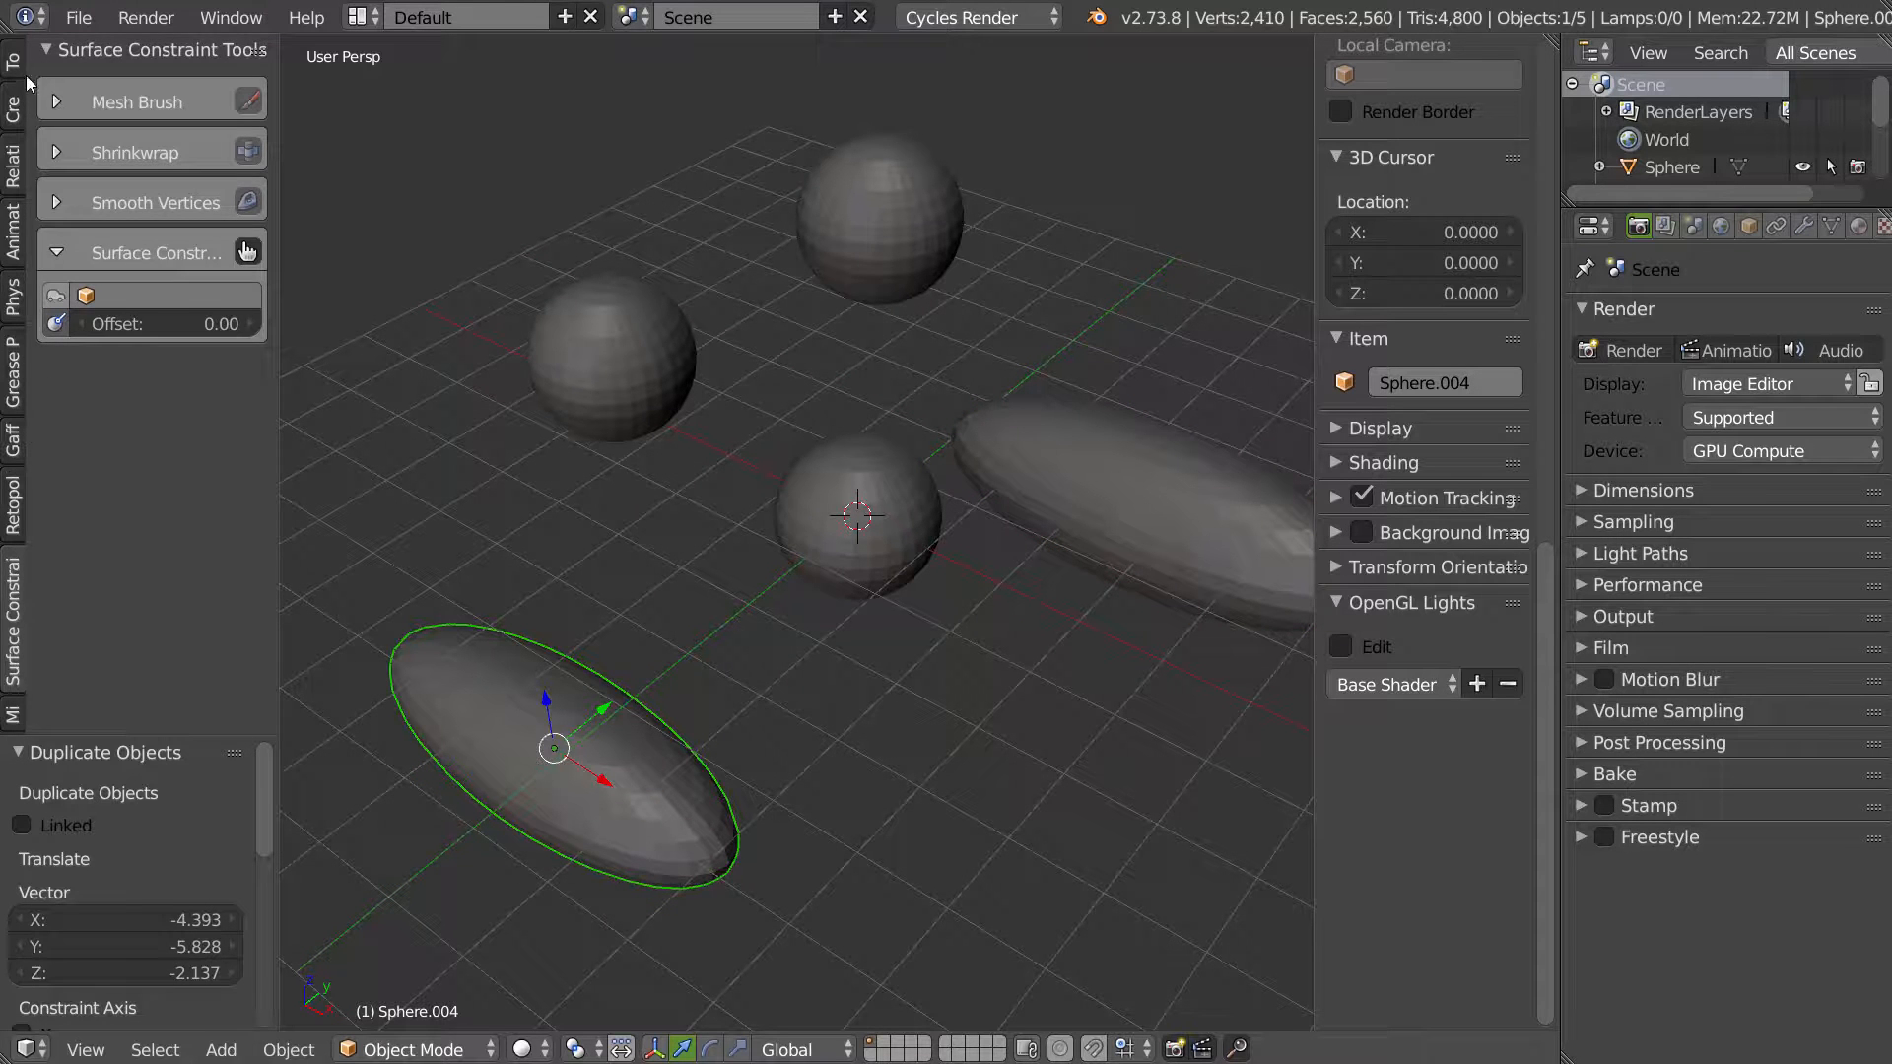
Step: Show the general object tools and collapse the Transform, Edit, Rigify Dev Tools, Auto Mirror and BoolTool sections
click(13, 62)
click(74, 50)
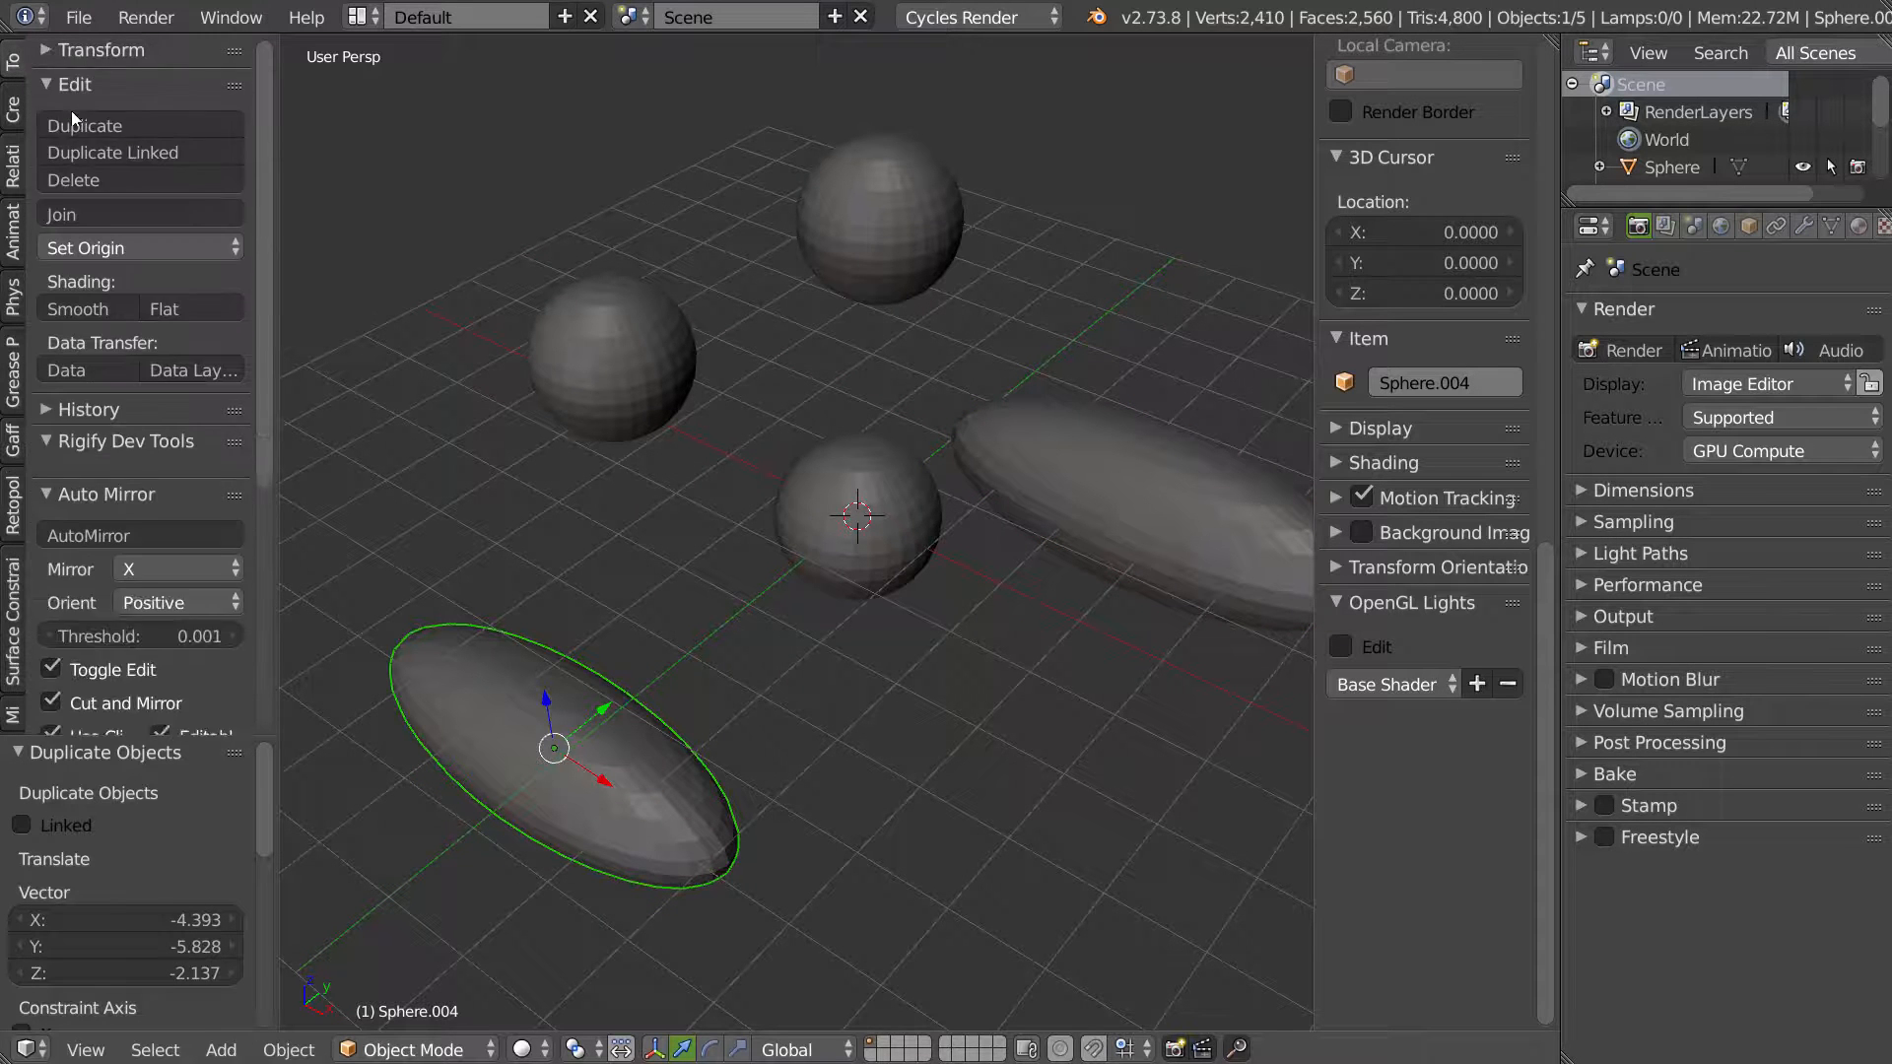
click(74, 80)
click(95, 145)
click(103, 177)
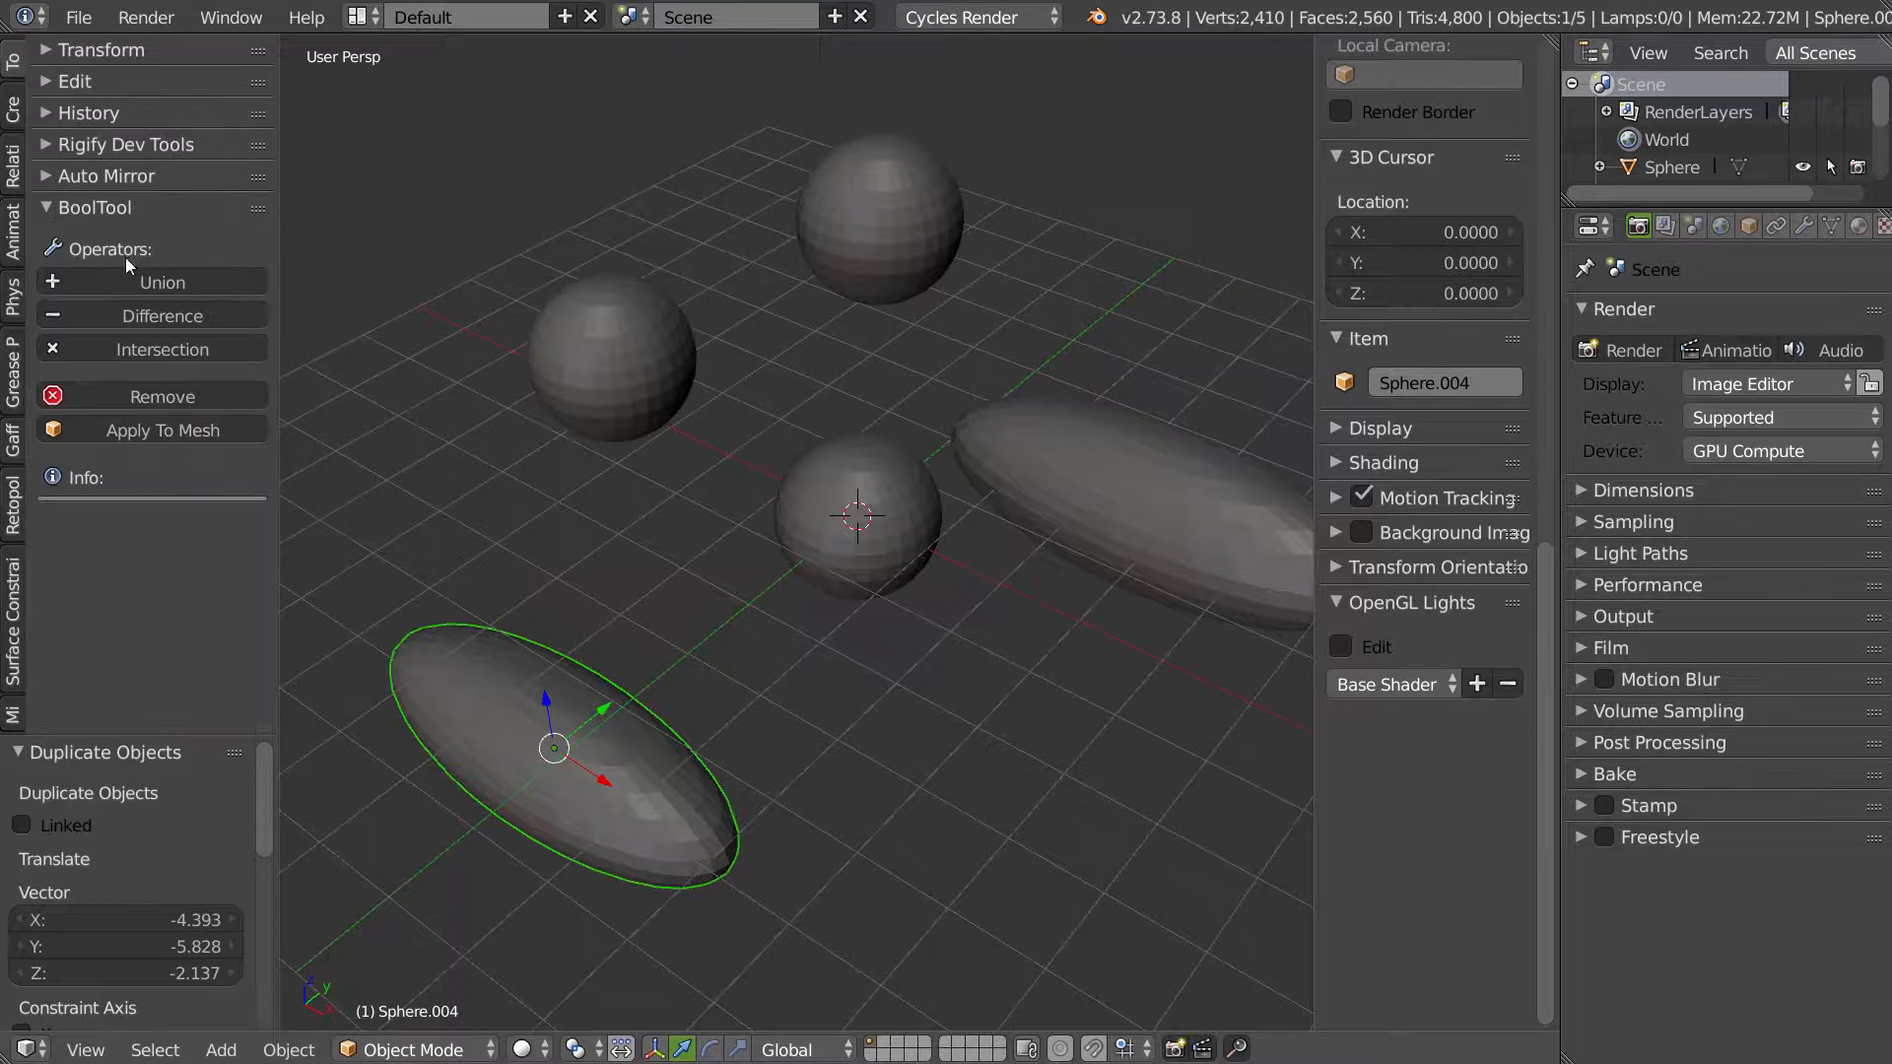
click(104, 208)
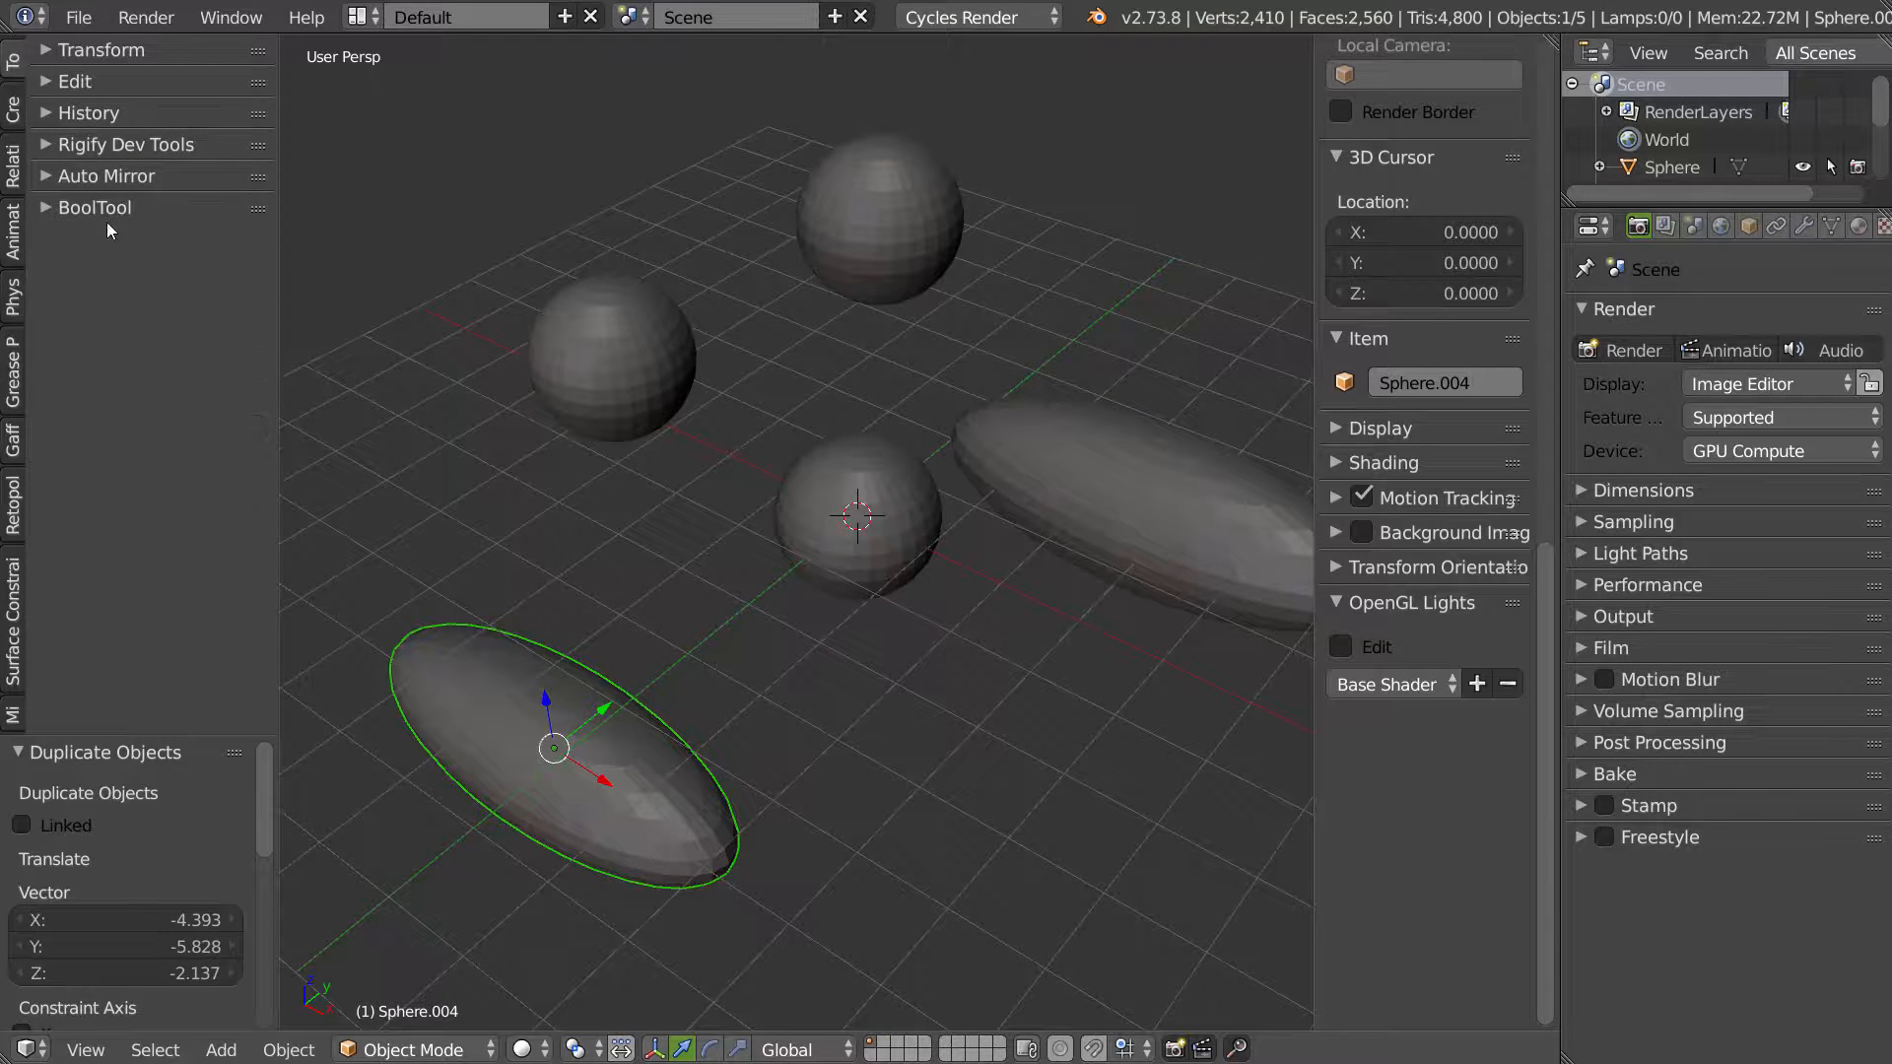
Step: Create an SGrouper group from the near stretched sphere and the central sphere using the relations tools
click(12, 166)
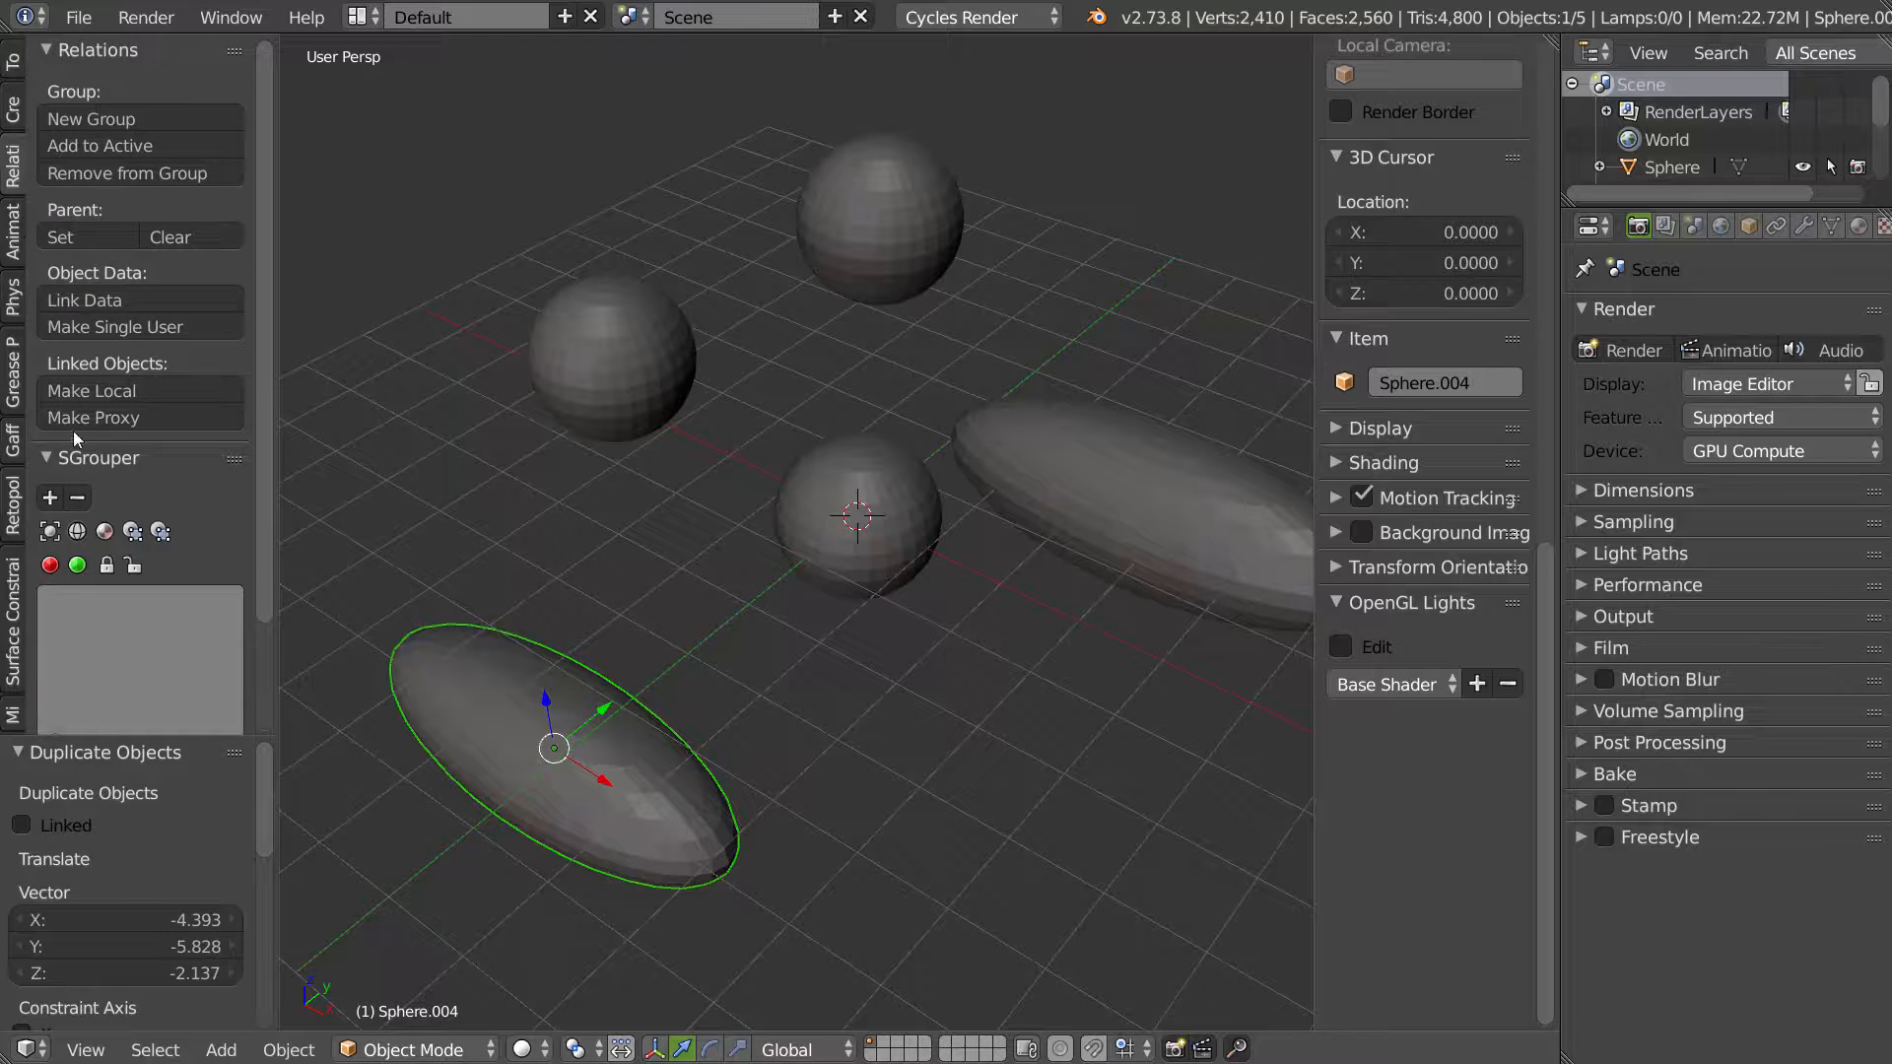
shift+right_click(862, 552)
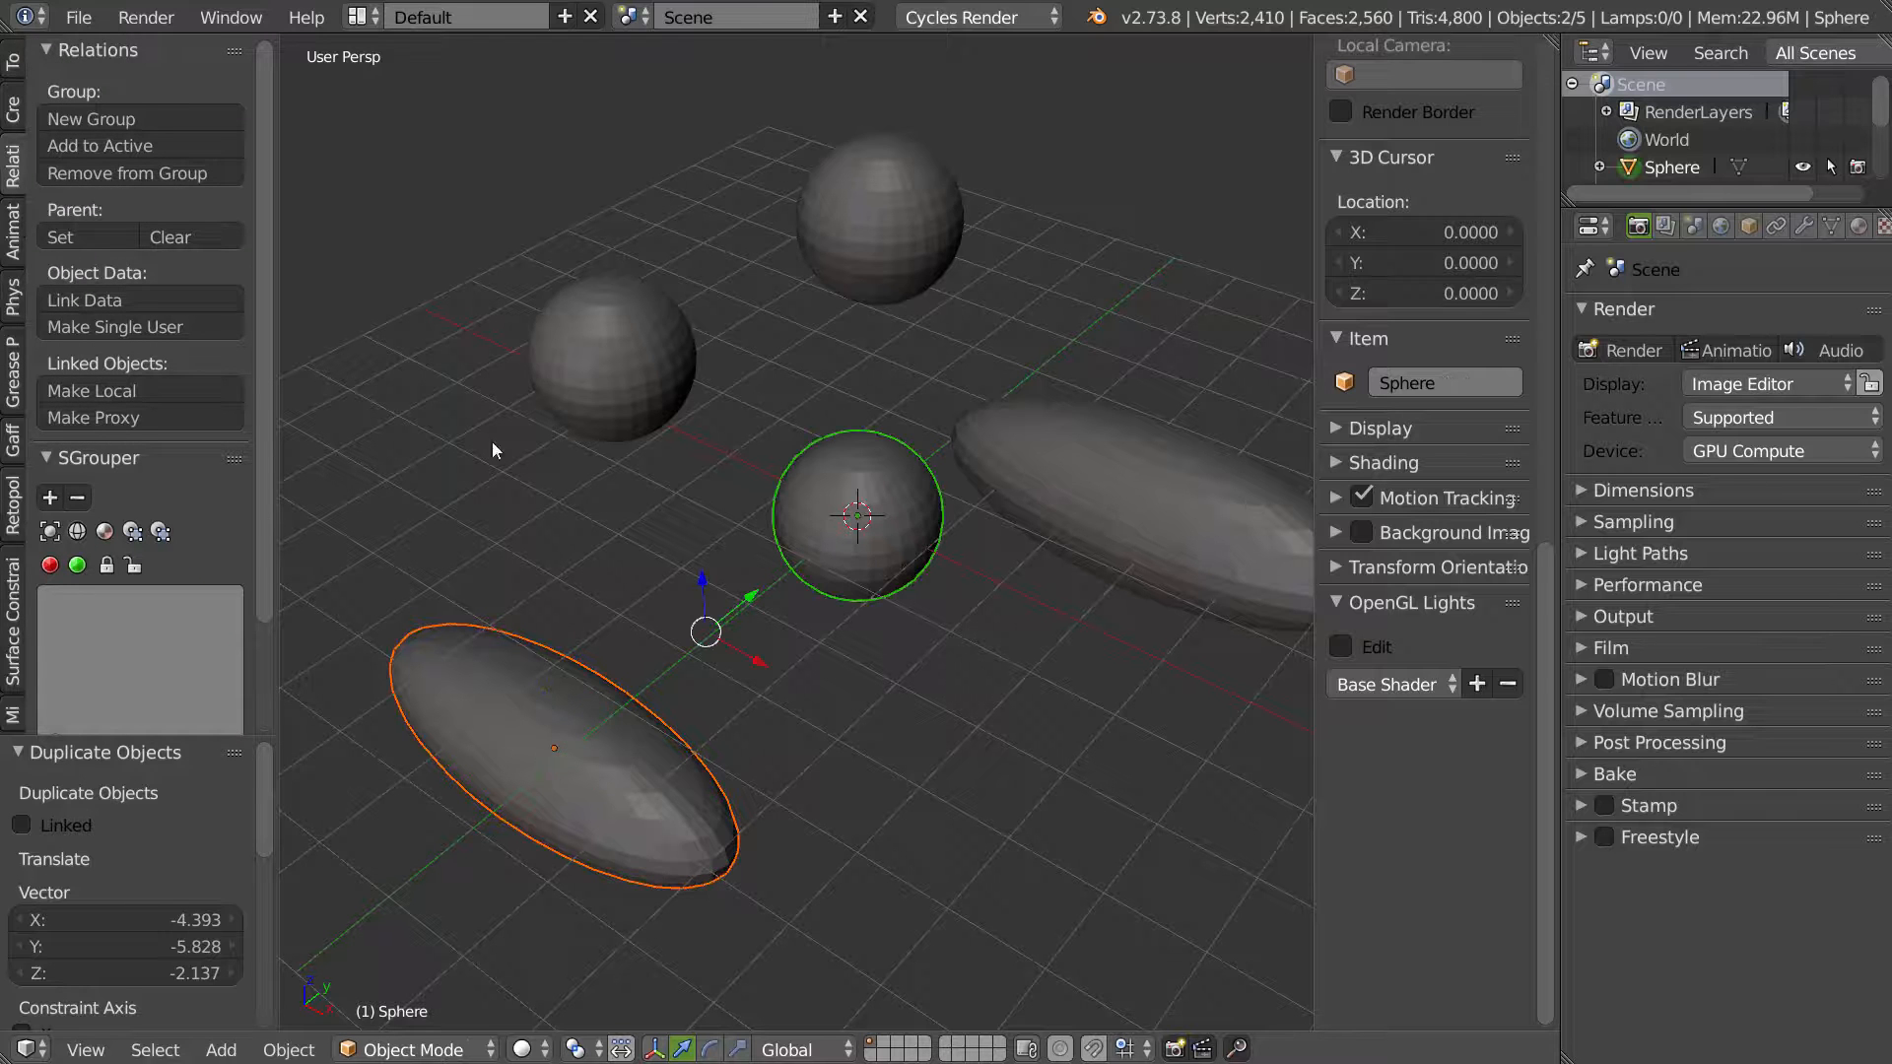
click(50, 498)
scroll(139, 774, down, 3)
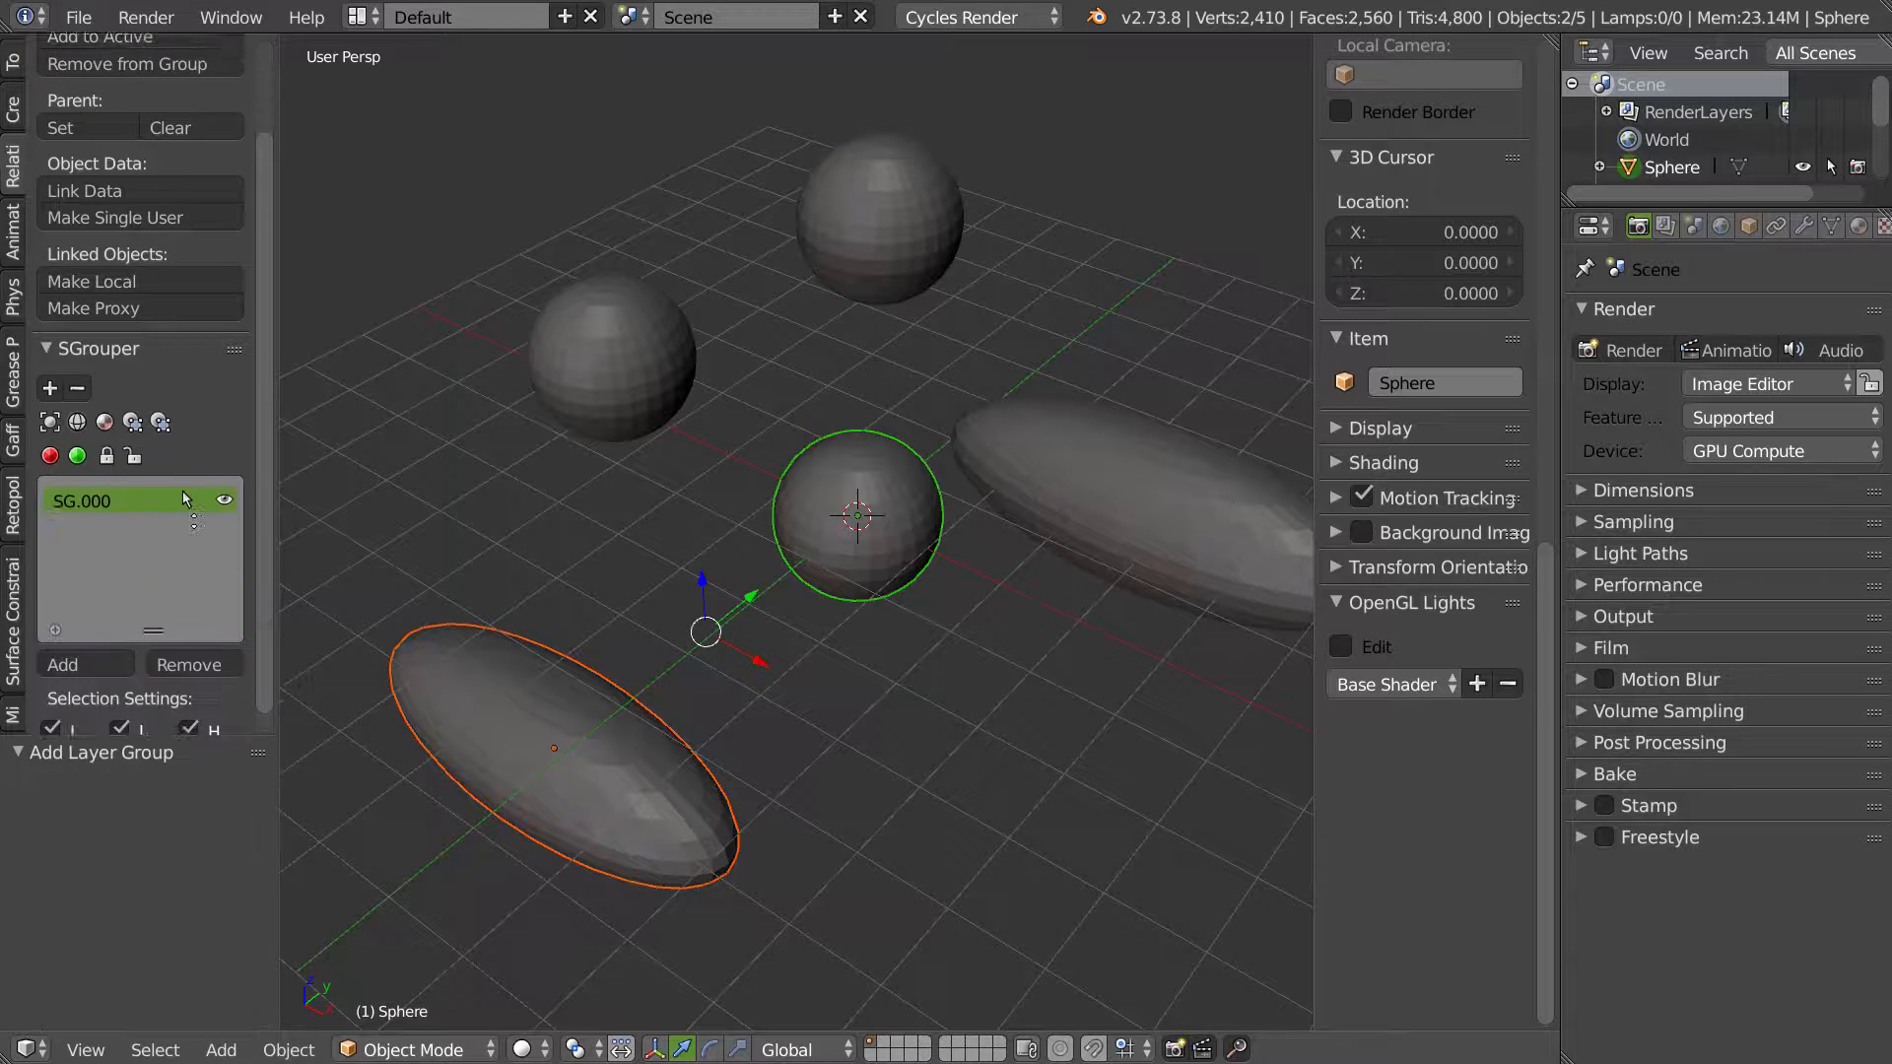
click(86, 651)
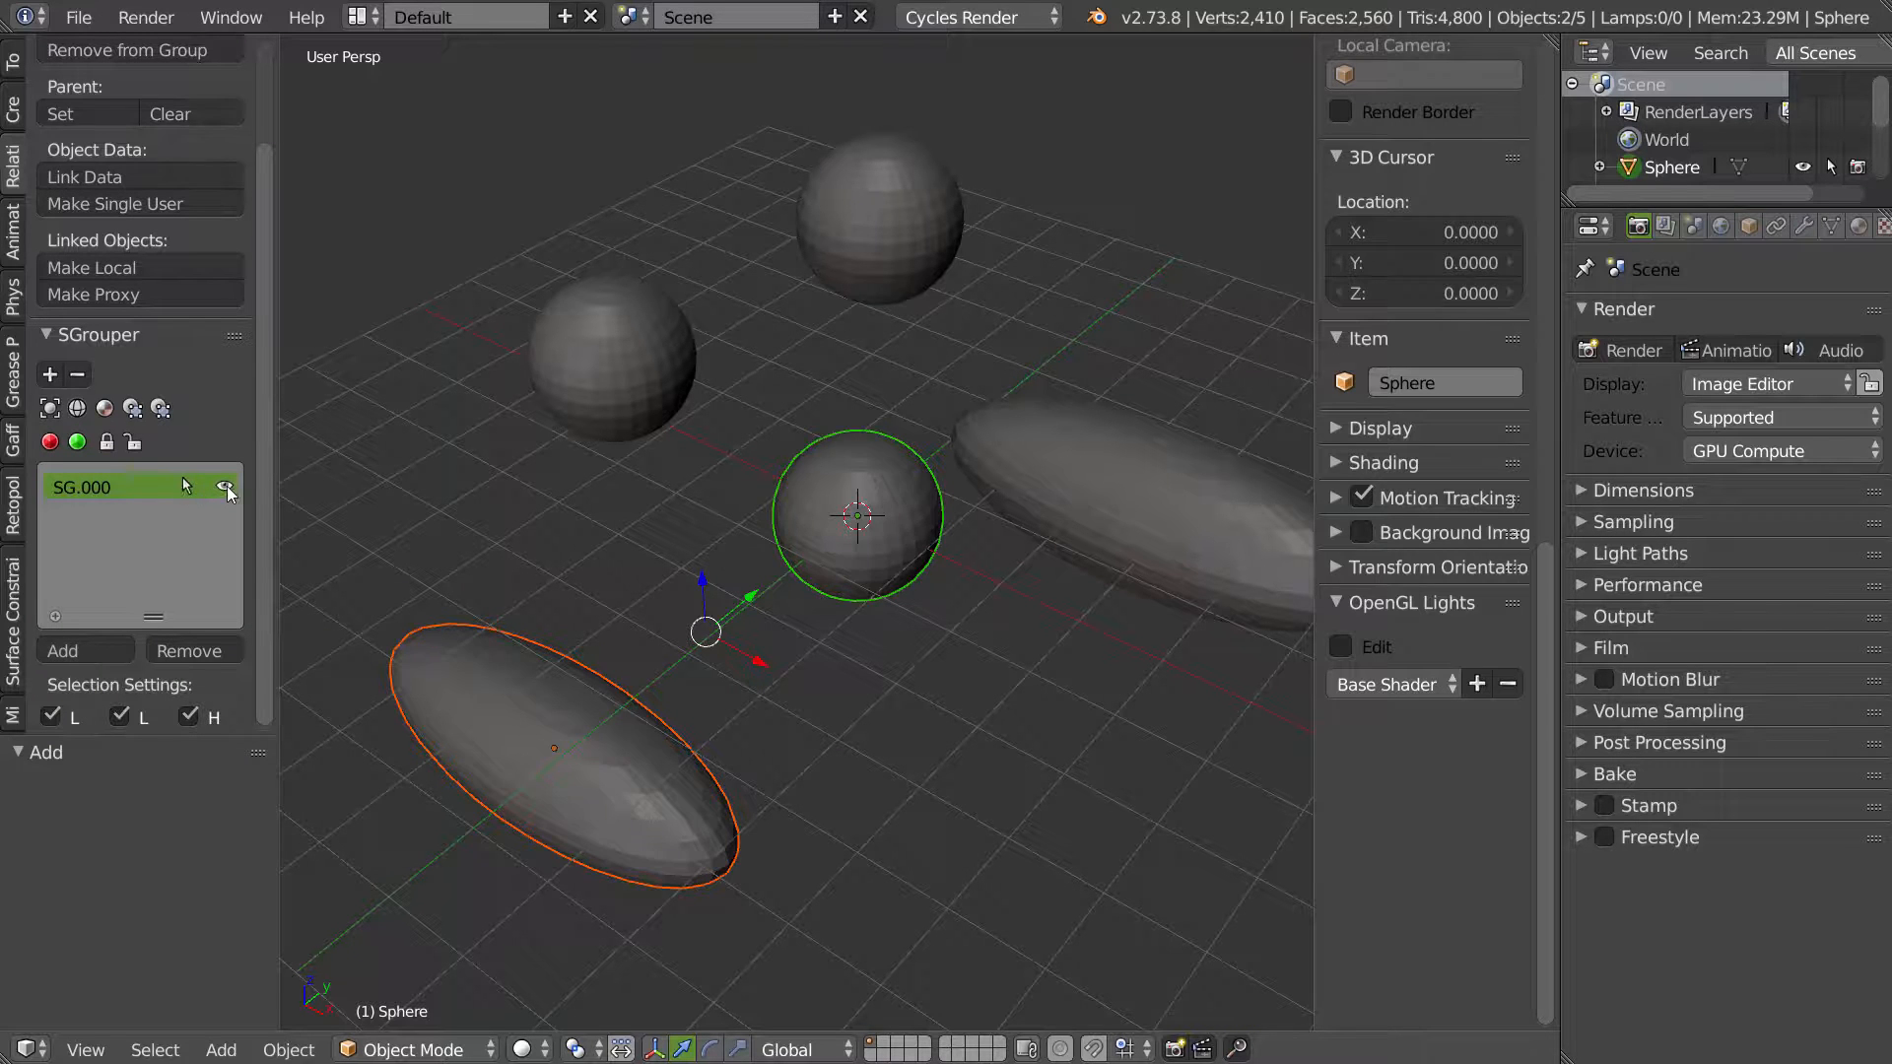
Step: Hide and show the first SGrouper group repeatedly to demonstrate its visibility toggle
click(226, 490)
click(229, 487)
click(228, 490)
click(228, 491)
Step: Create a second SGrouper group from the three ungrouped spheres, then hide and show it
key(n)
right_click(652, 372)
shift+right_click(1070, 455)
shift+right_click(863, 217)
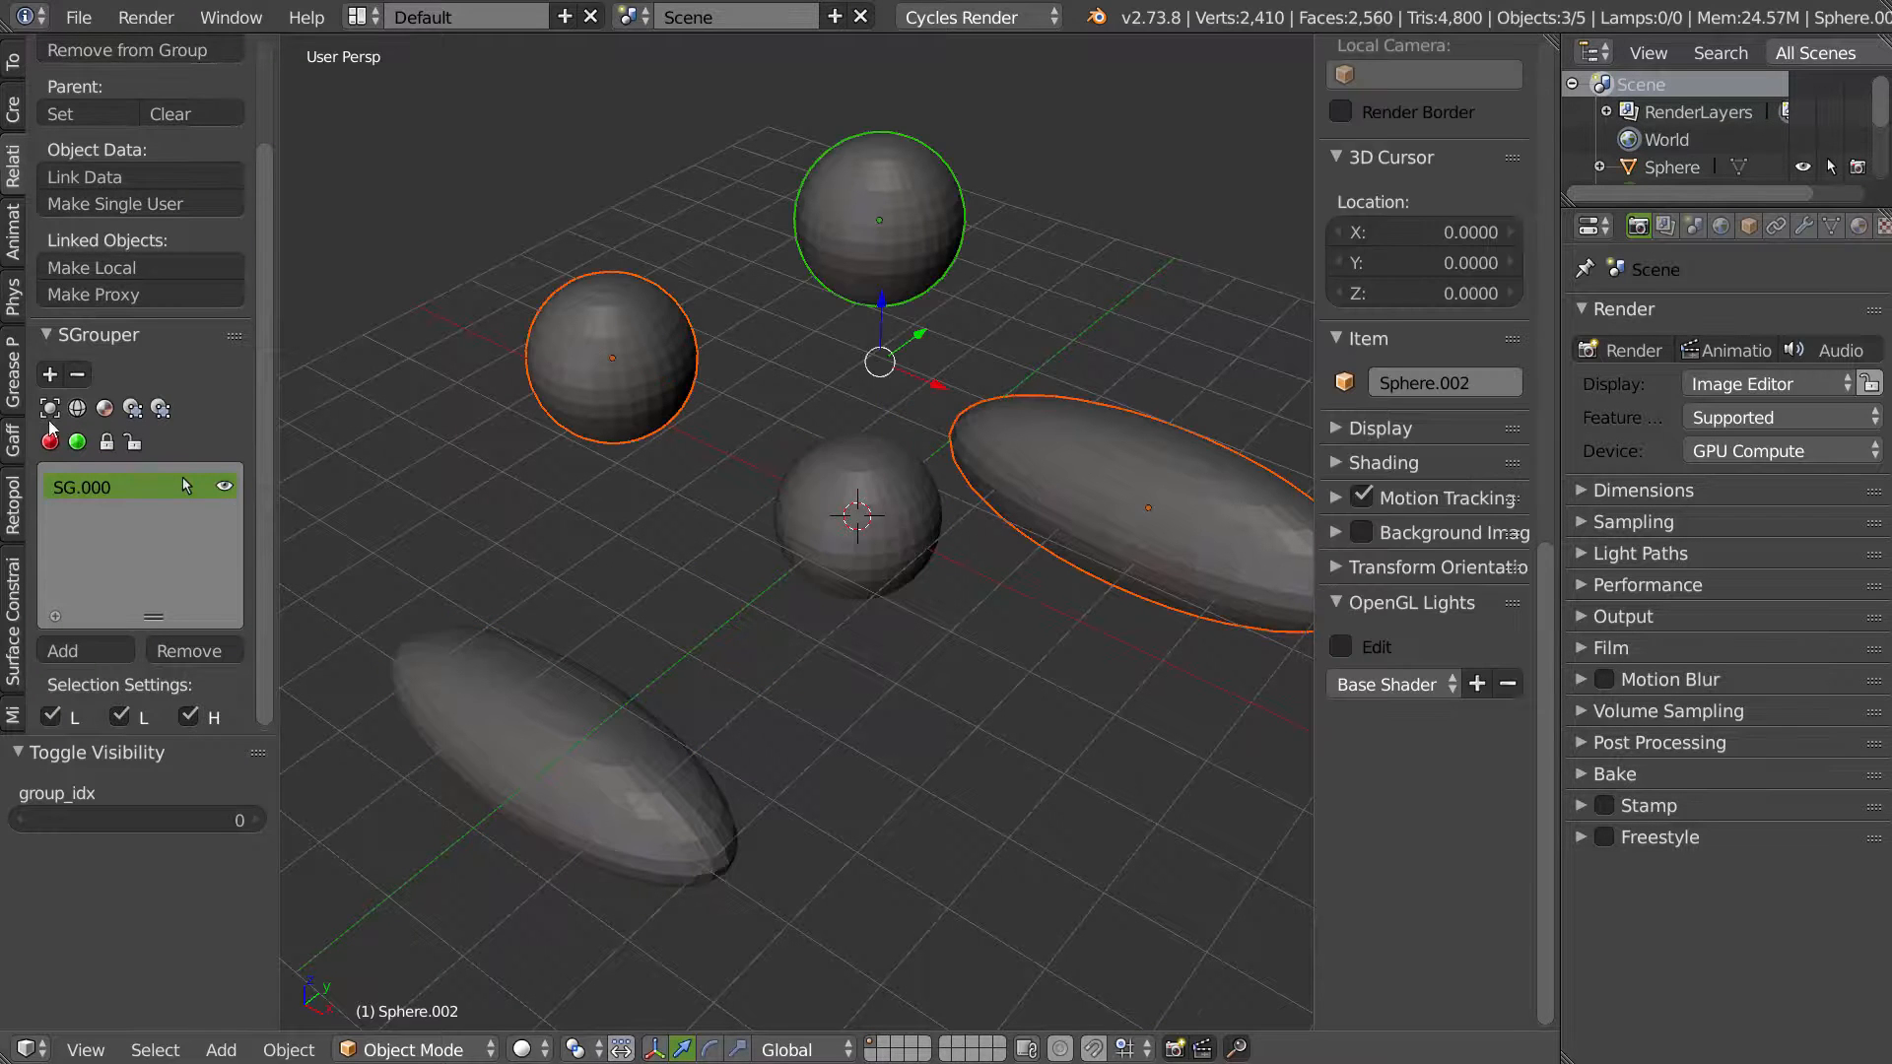
click(49, 375)
click(224, 516)
click(225, 517)
Step: Try SGrouper's wire shade, material shade and wire colour changes with group SG.001 active
click(75, 412)
click(96, 512)
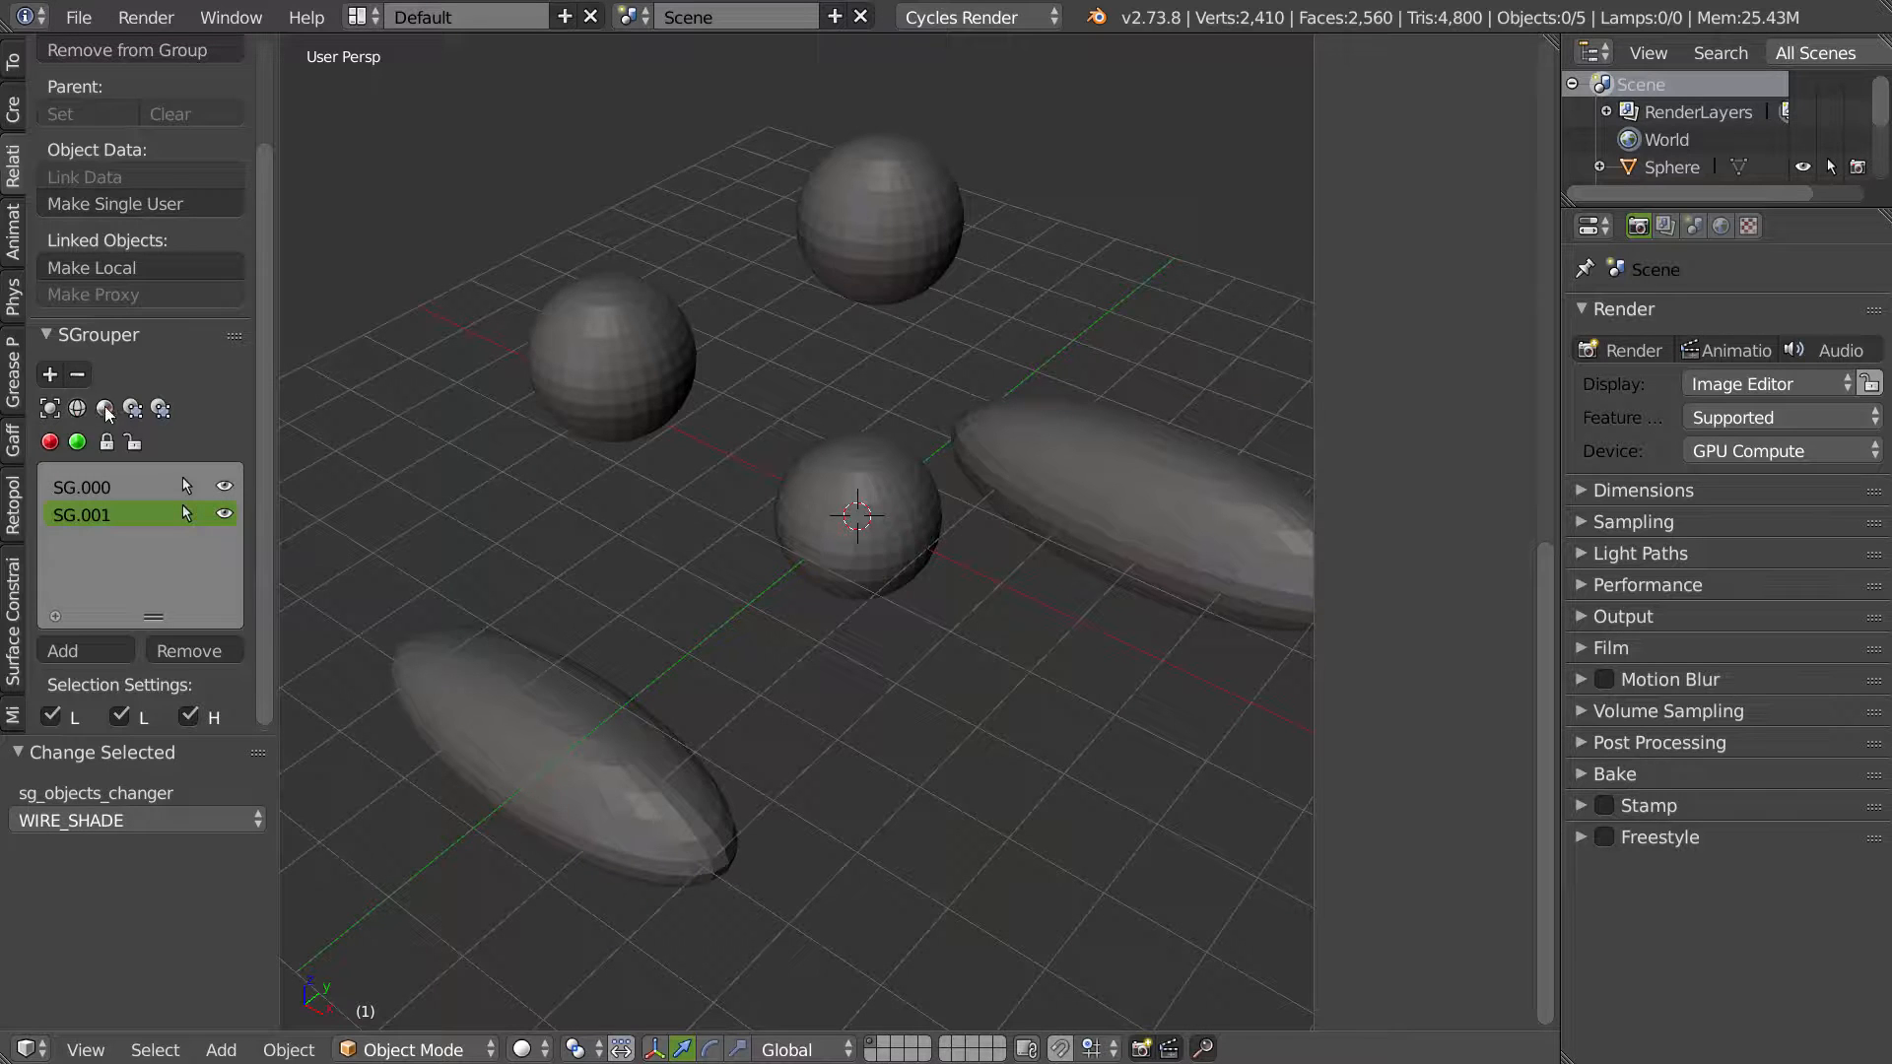
click(51, 412)
click(105, 410)
middle_drag(826, 595, 814, 593)
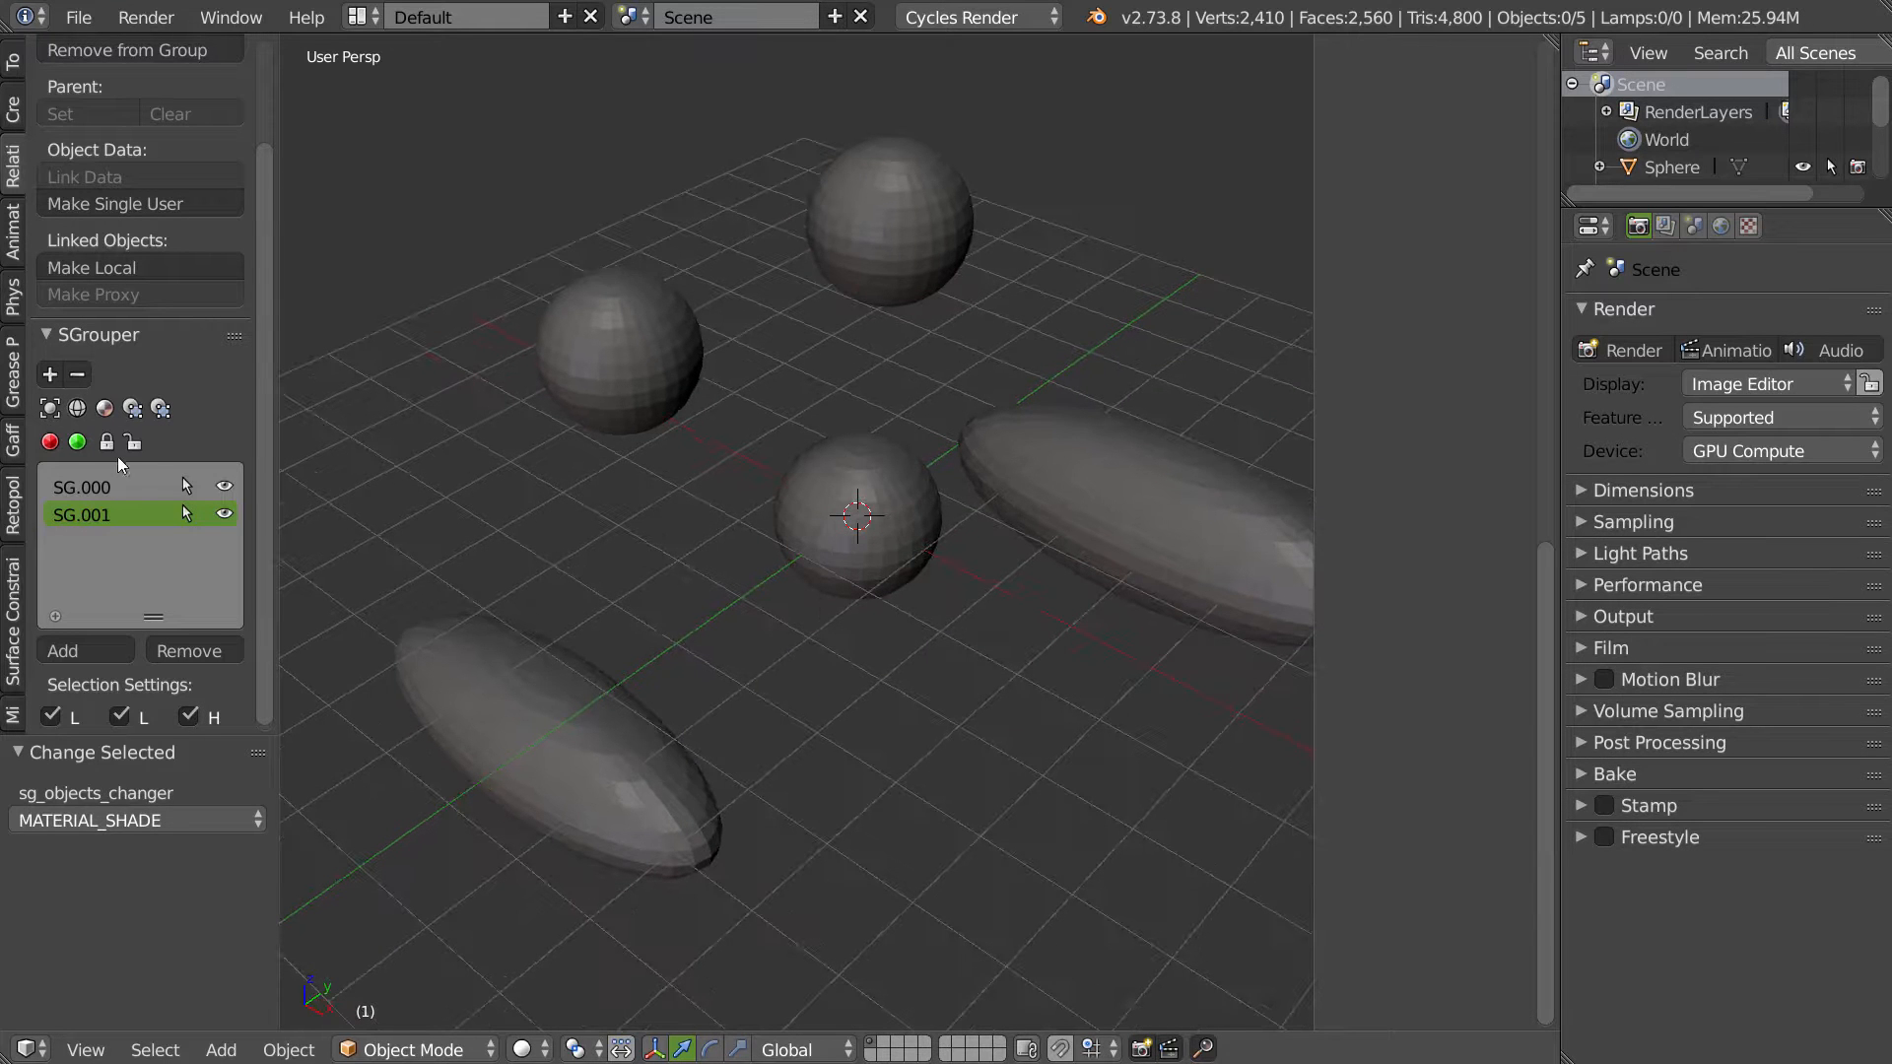
click(77, 442)
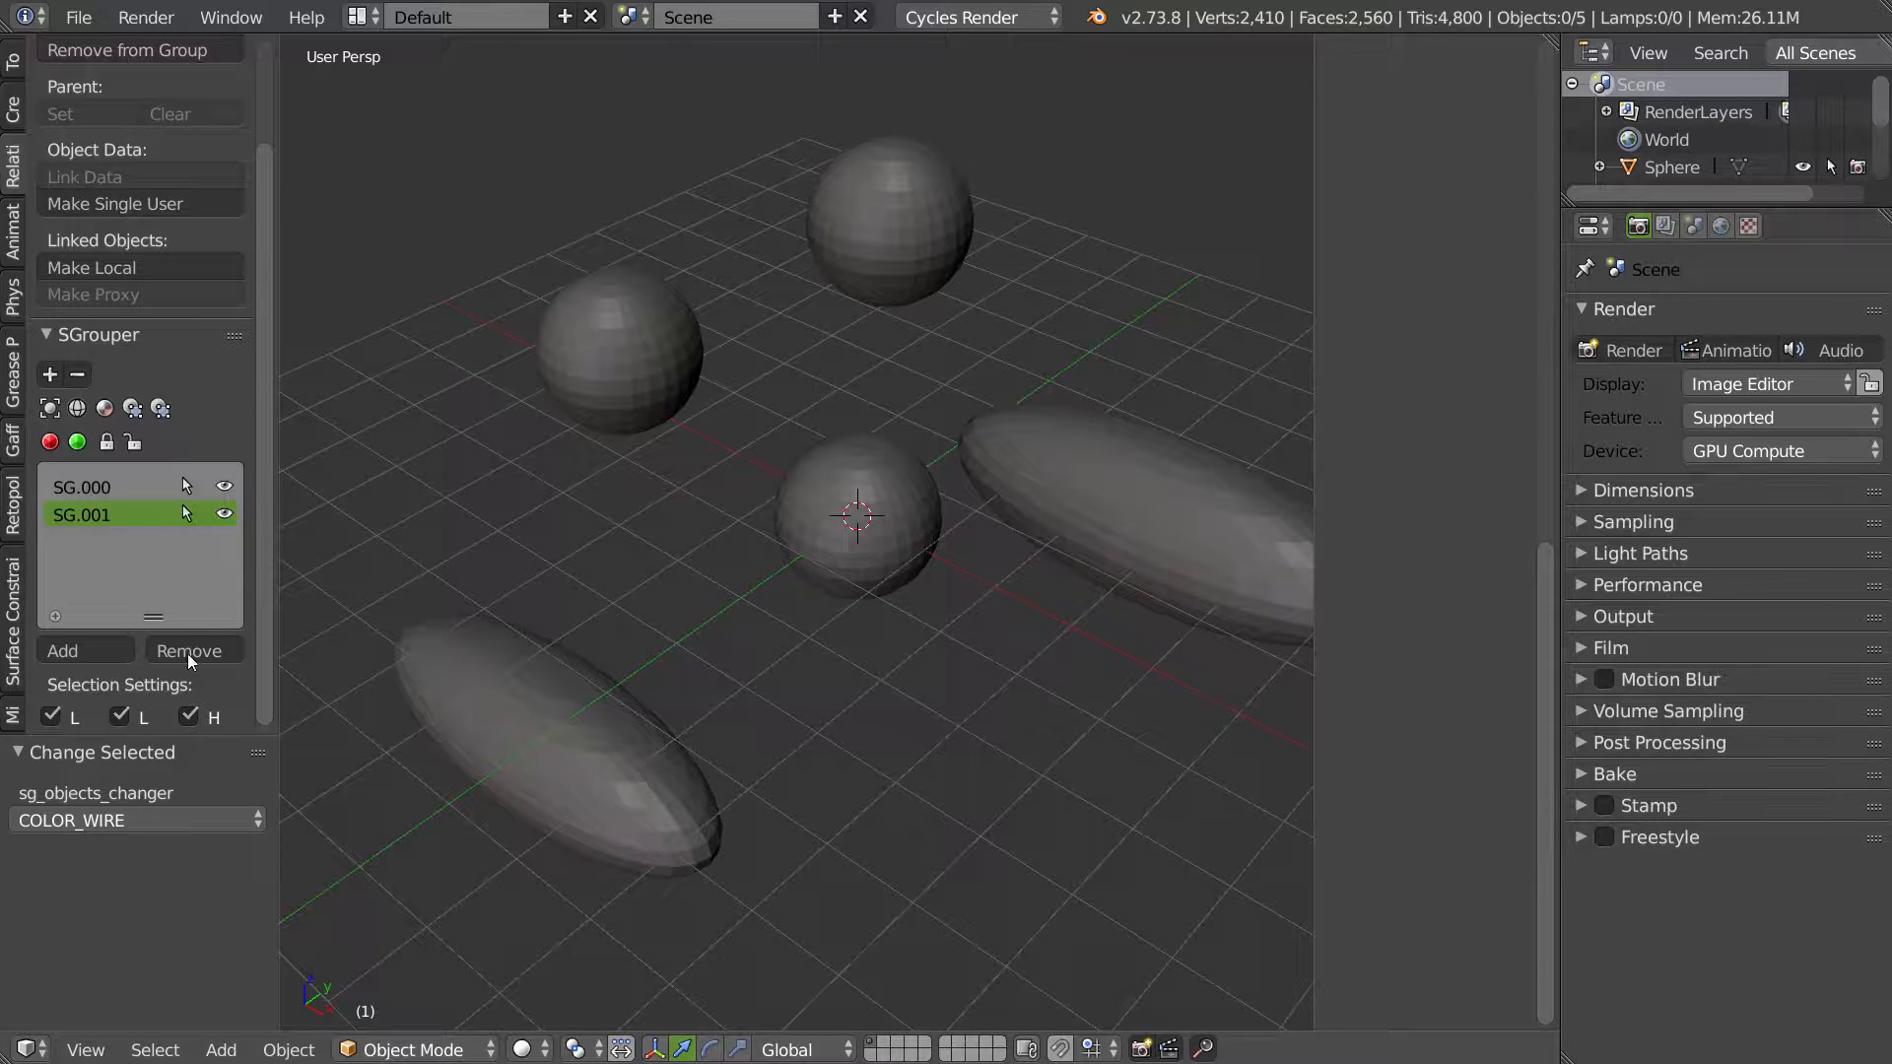
Step: Select the objects of SG.001 and SG.000 through SGrouper, then hide and show each group in turn
scroll(129, 640, up, 1)
click(185, 518)
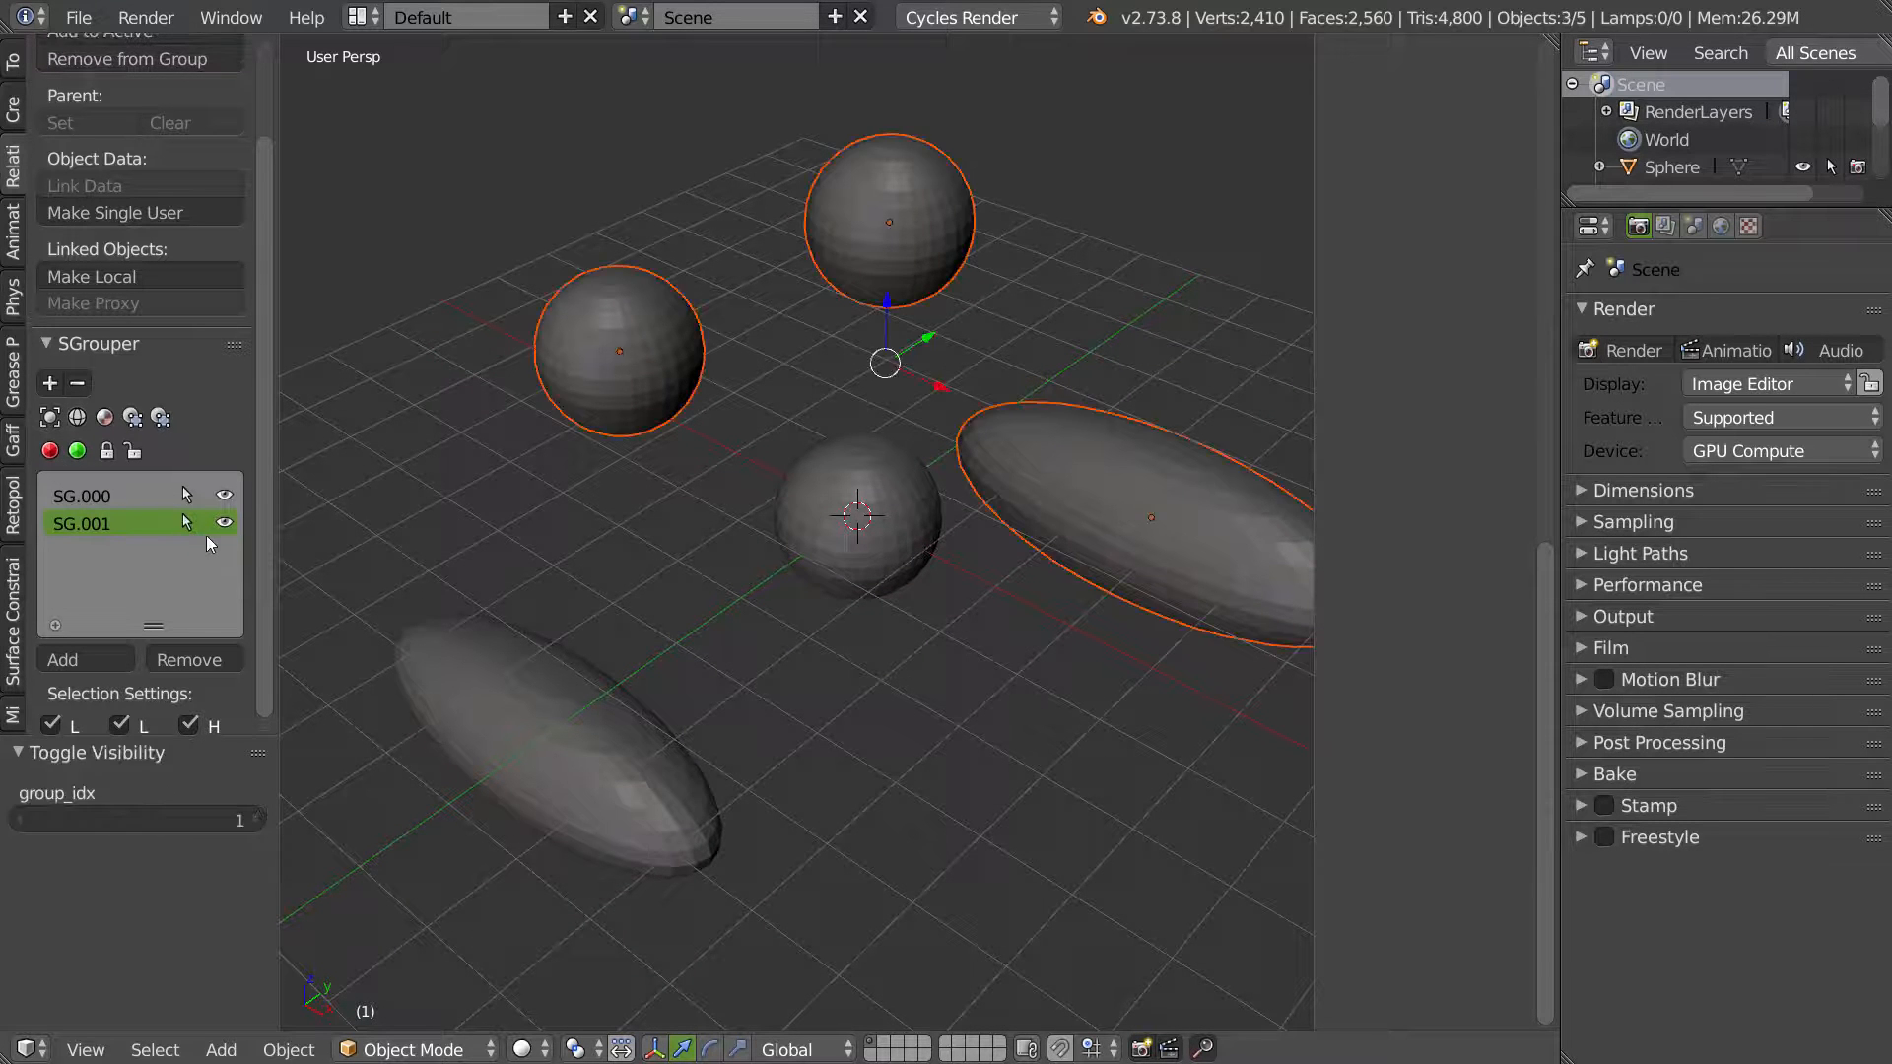
click(188, 495)
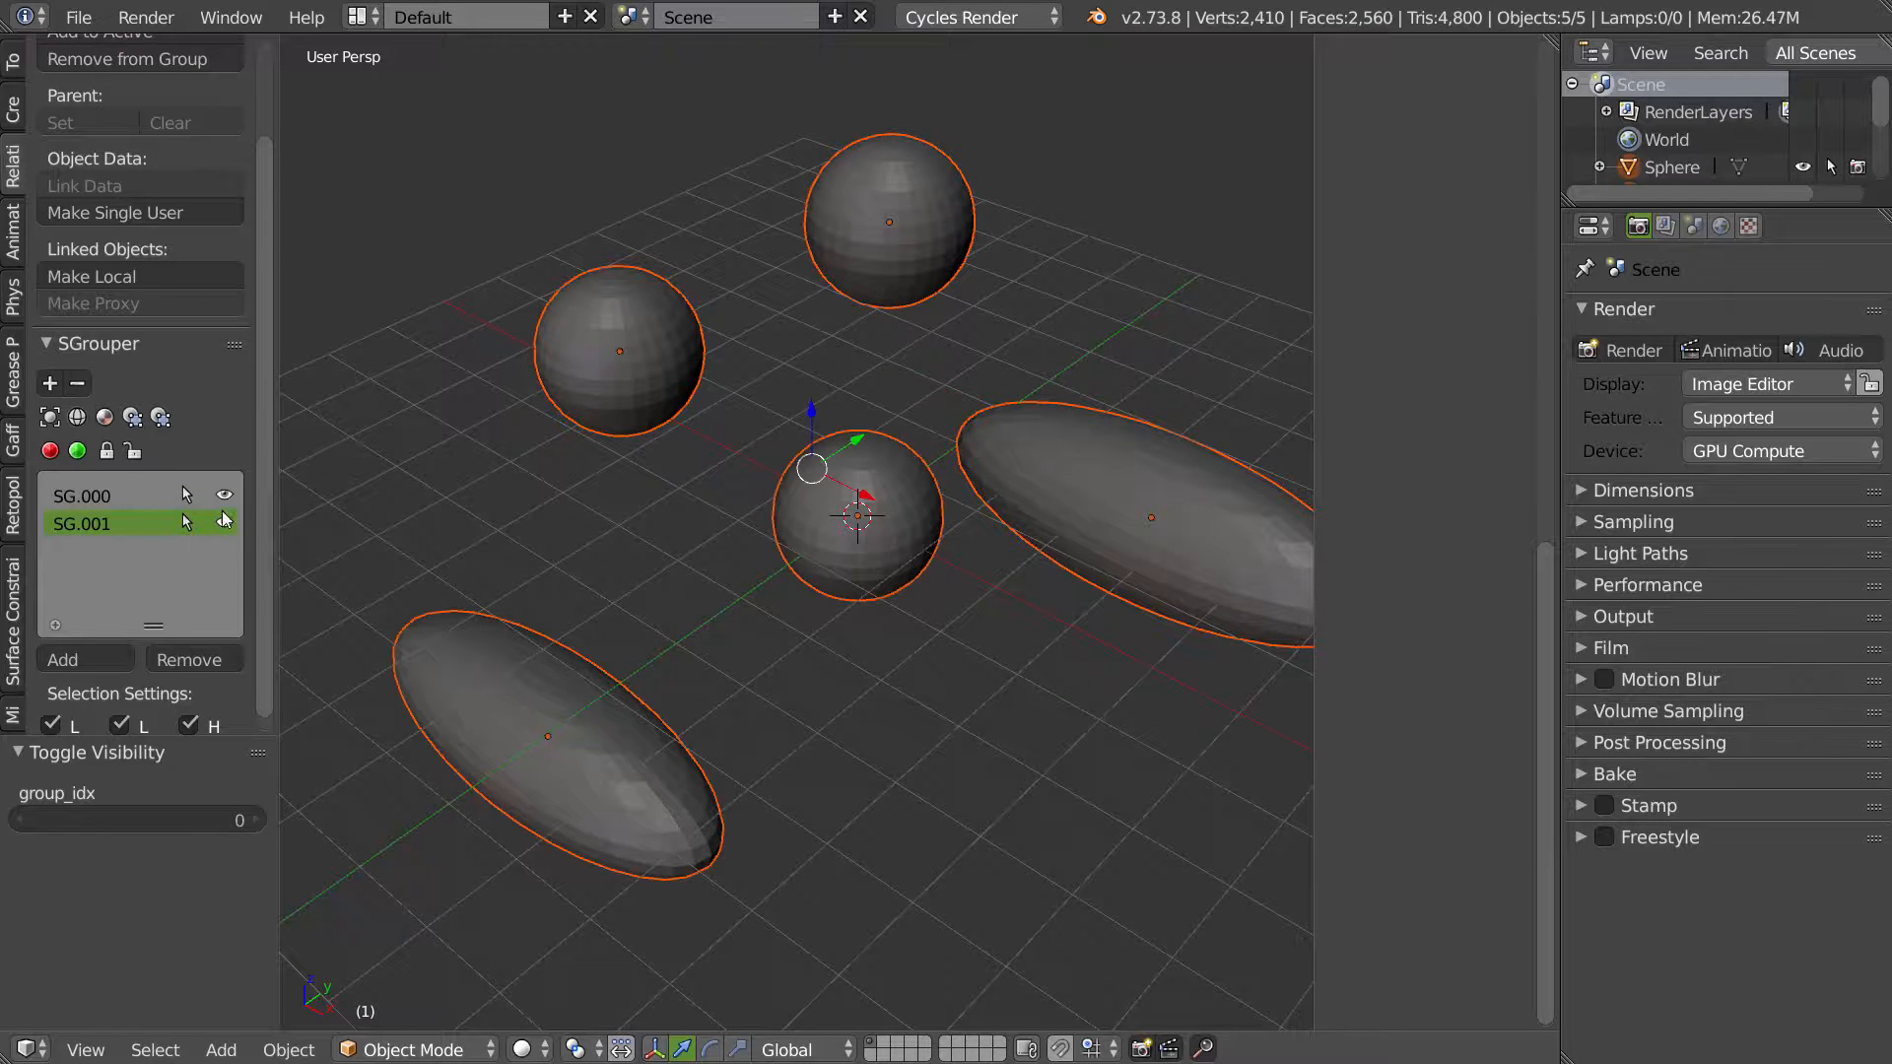
click(225, 494)
click(225, 494)
click(225, 522)
click(225, 523)
Step: Hide both SGrouper groups, SG.000 and SG.001
middle_drag(965, 431, 927, 446)
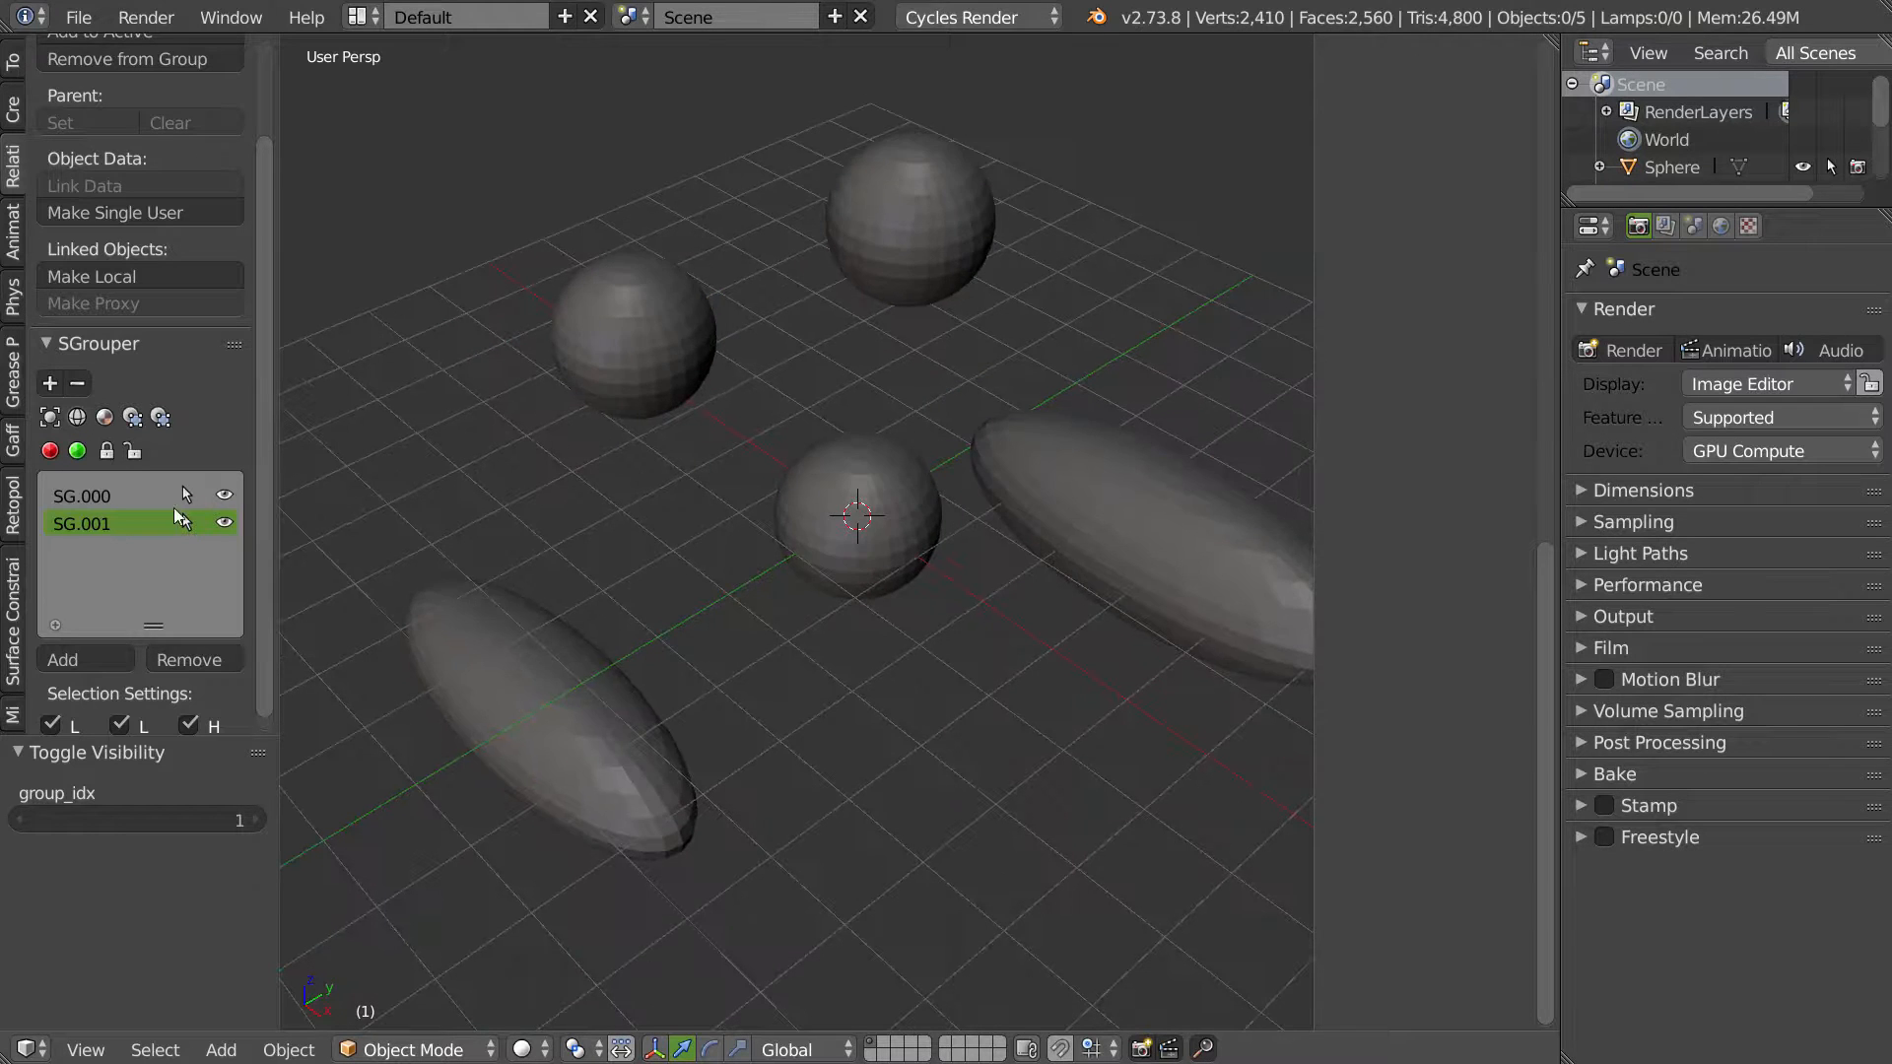
click(226, 498)
click(226, 522)
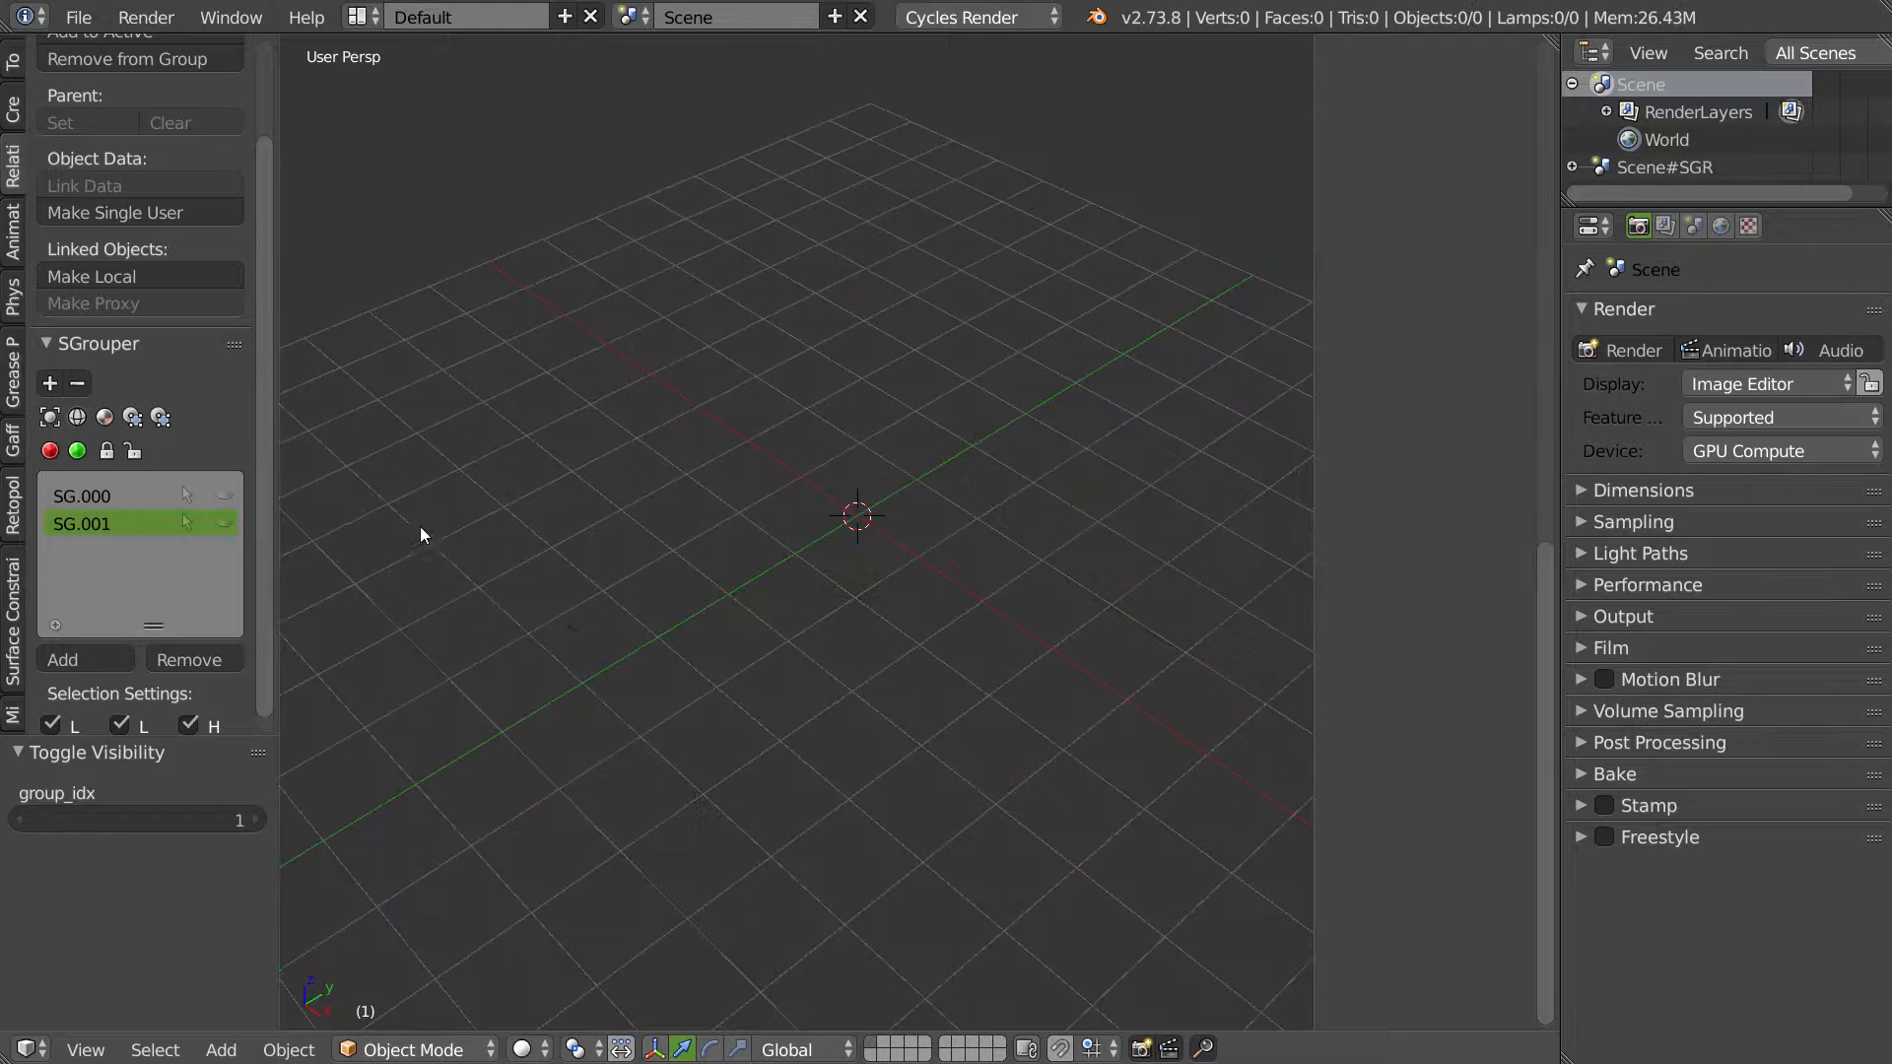
click(19, 233)
click(13, 166)
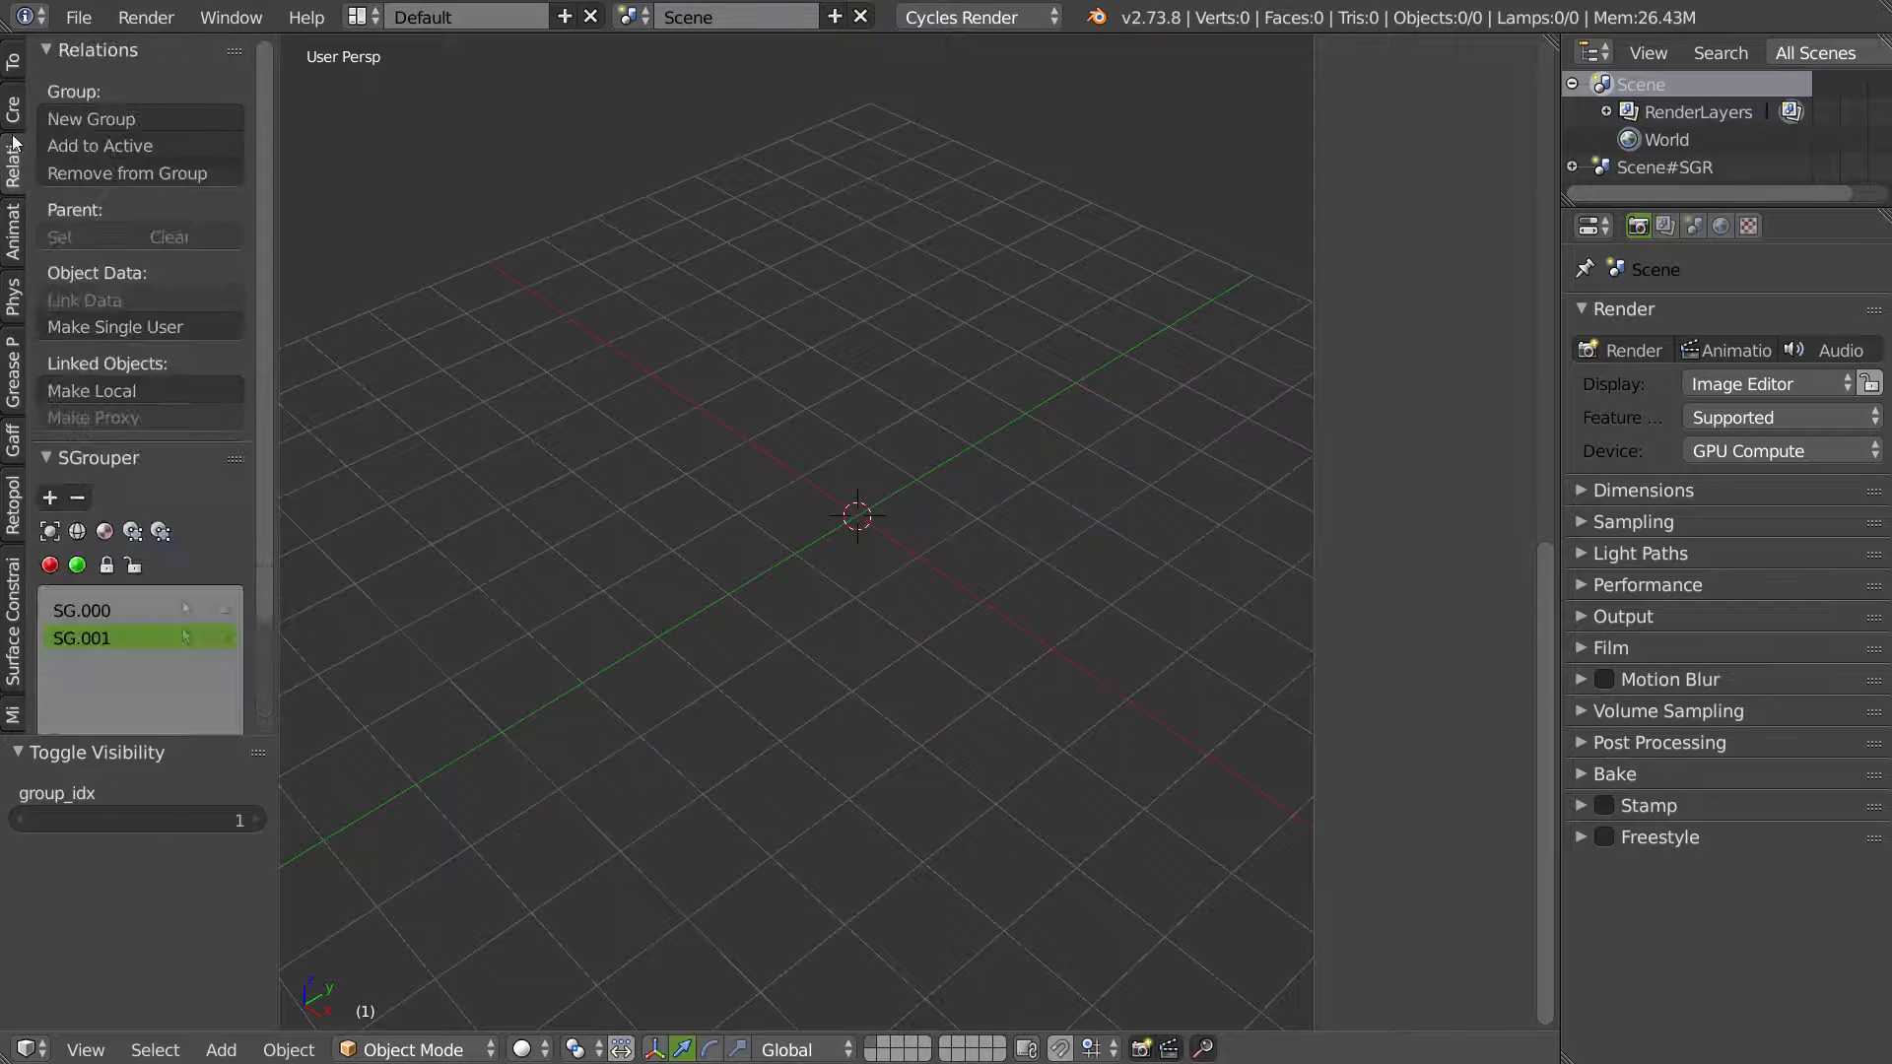
click(13, 106)
click(12, 69)
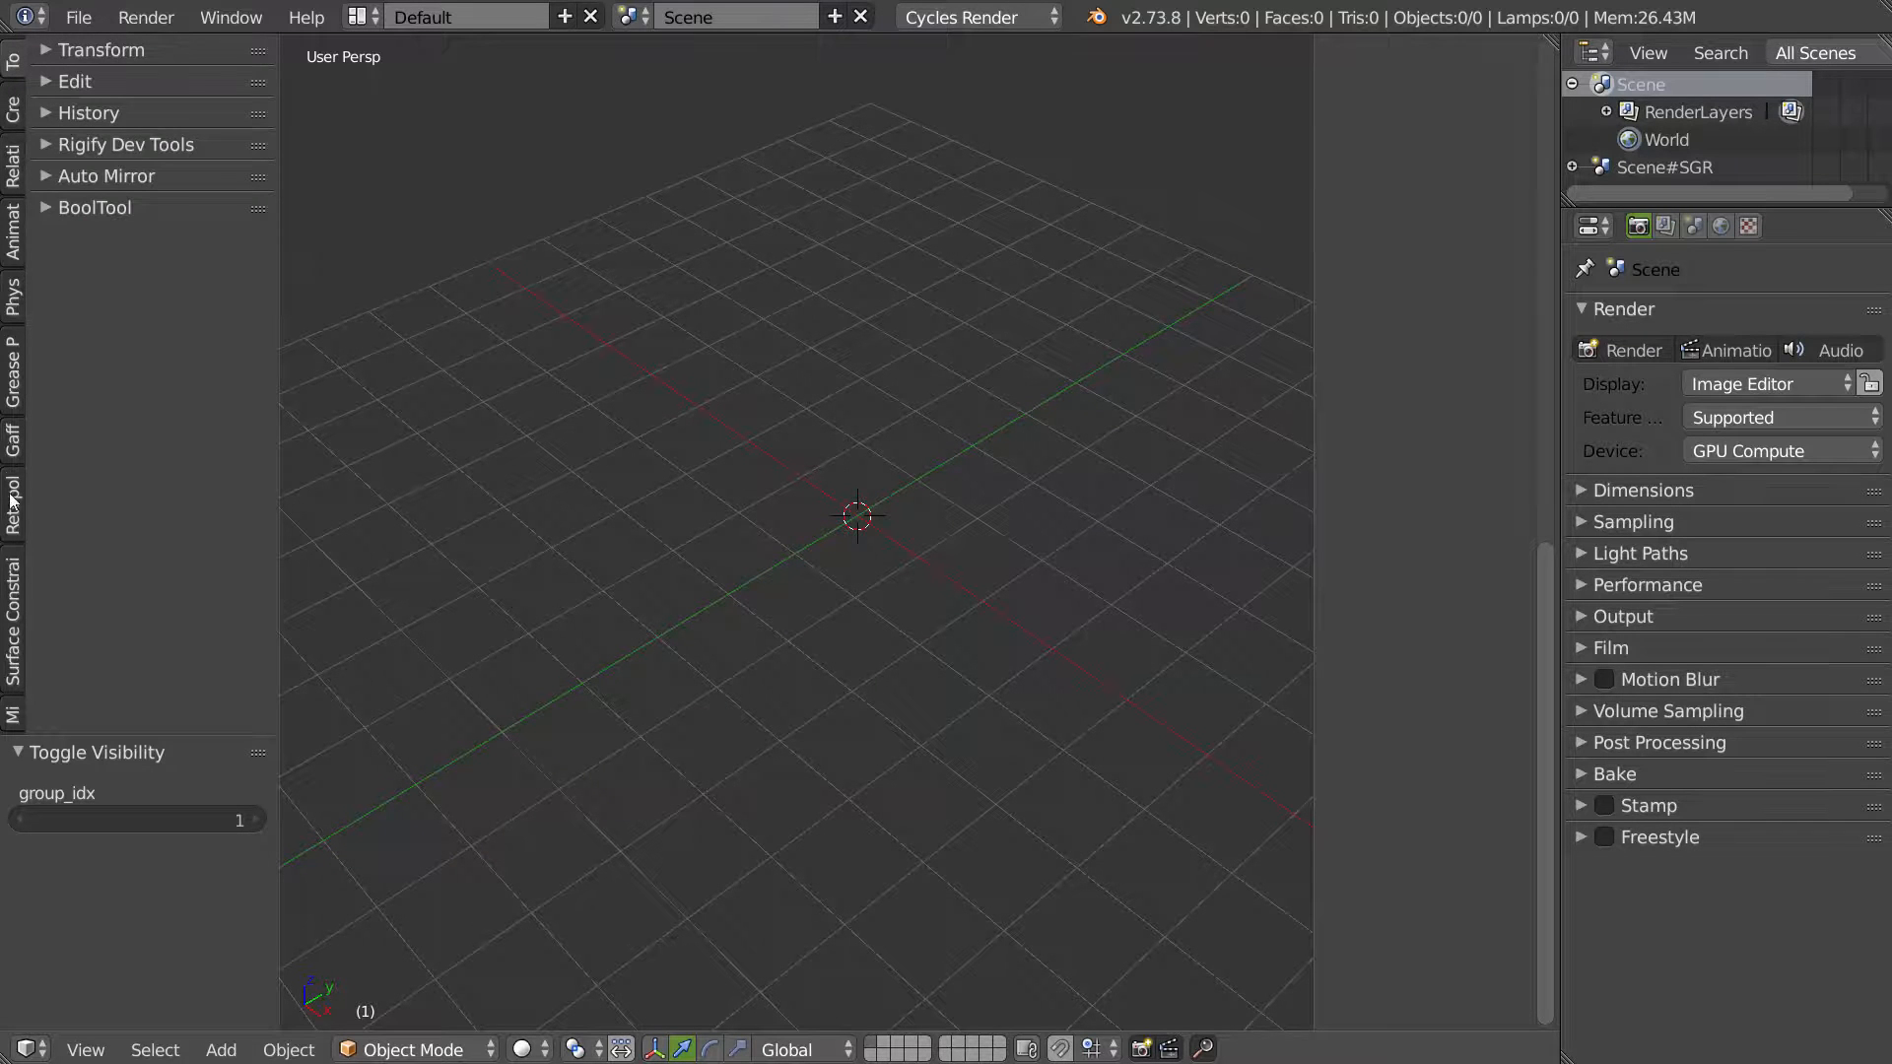
click(18, 167)
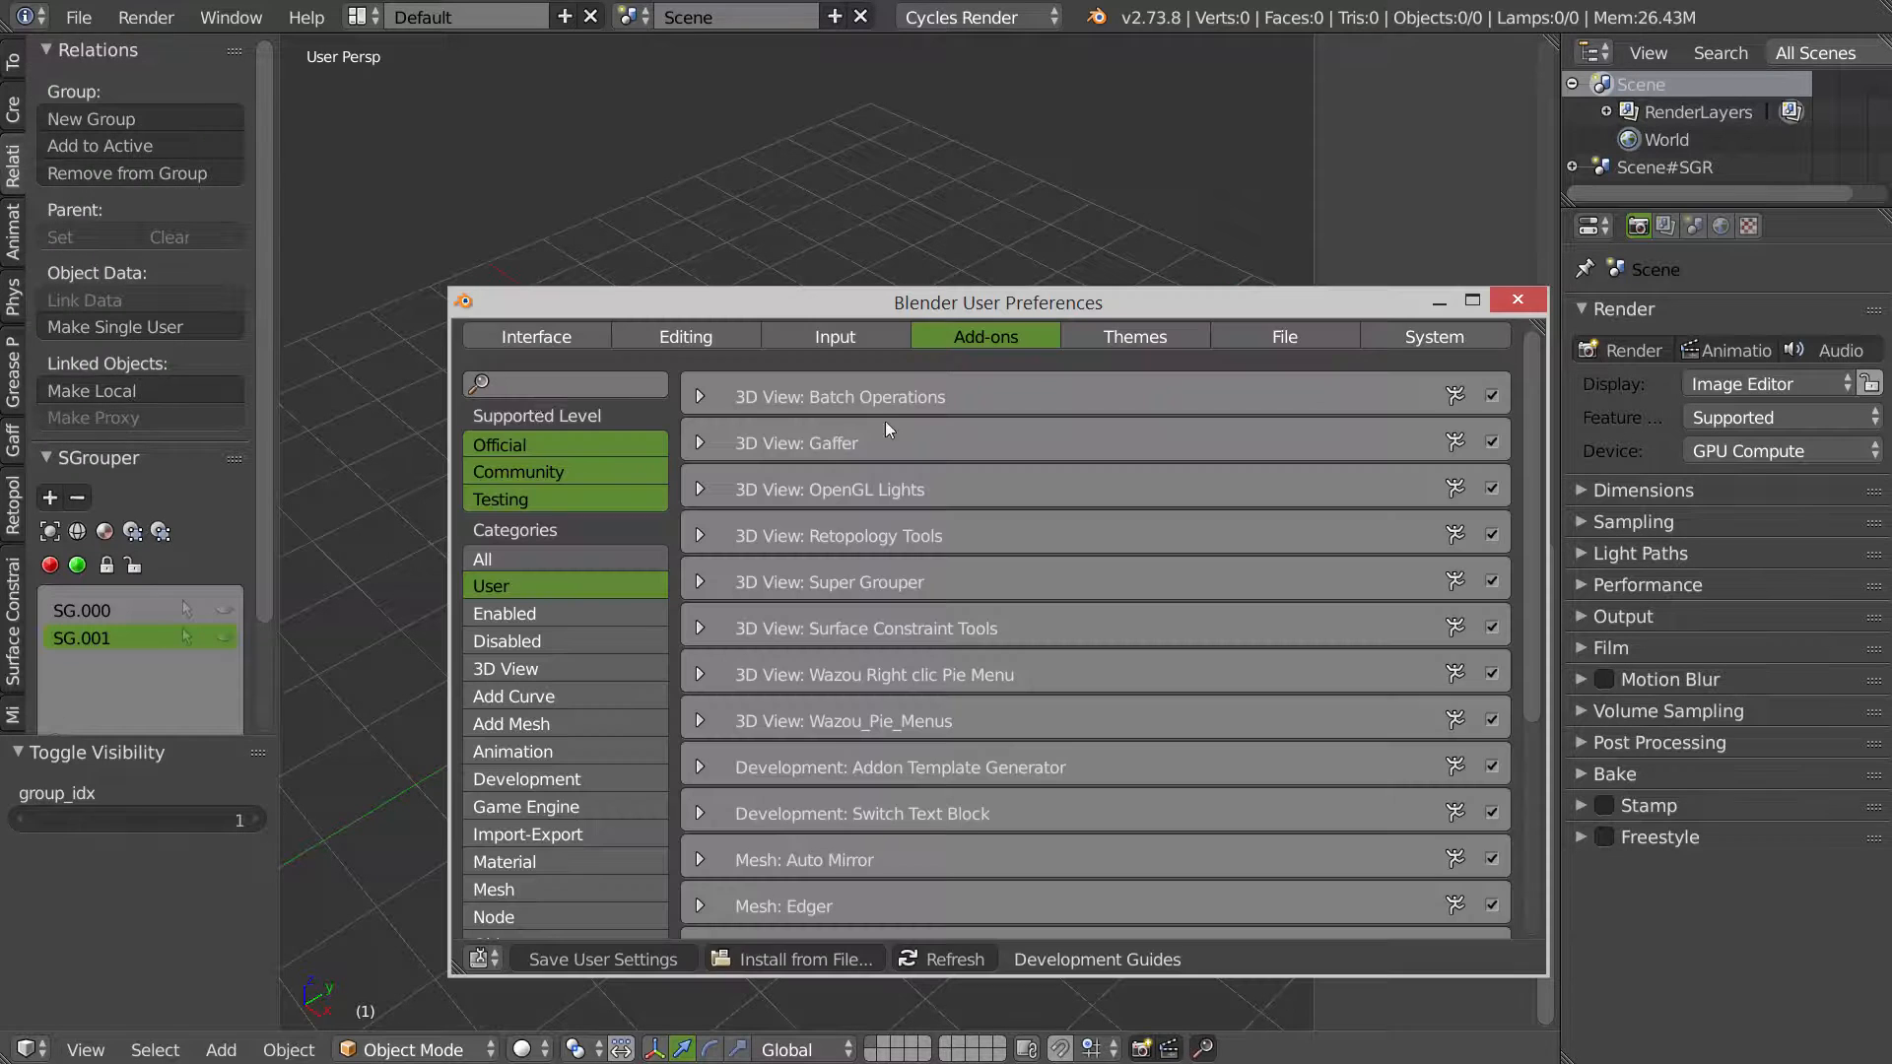
Step: Search all add-on categories for "lay" in the user preferences and enable the Layer Management add-on
key(ctrl+alt+u)
click(537, 385)
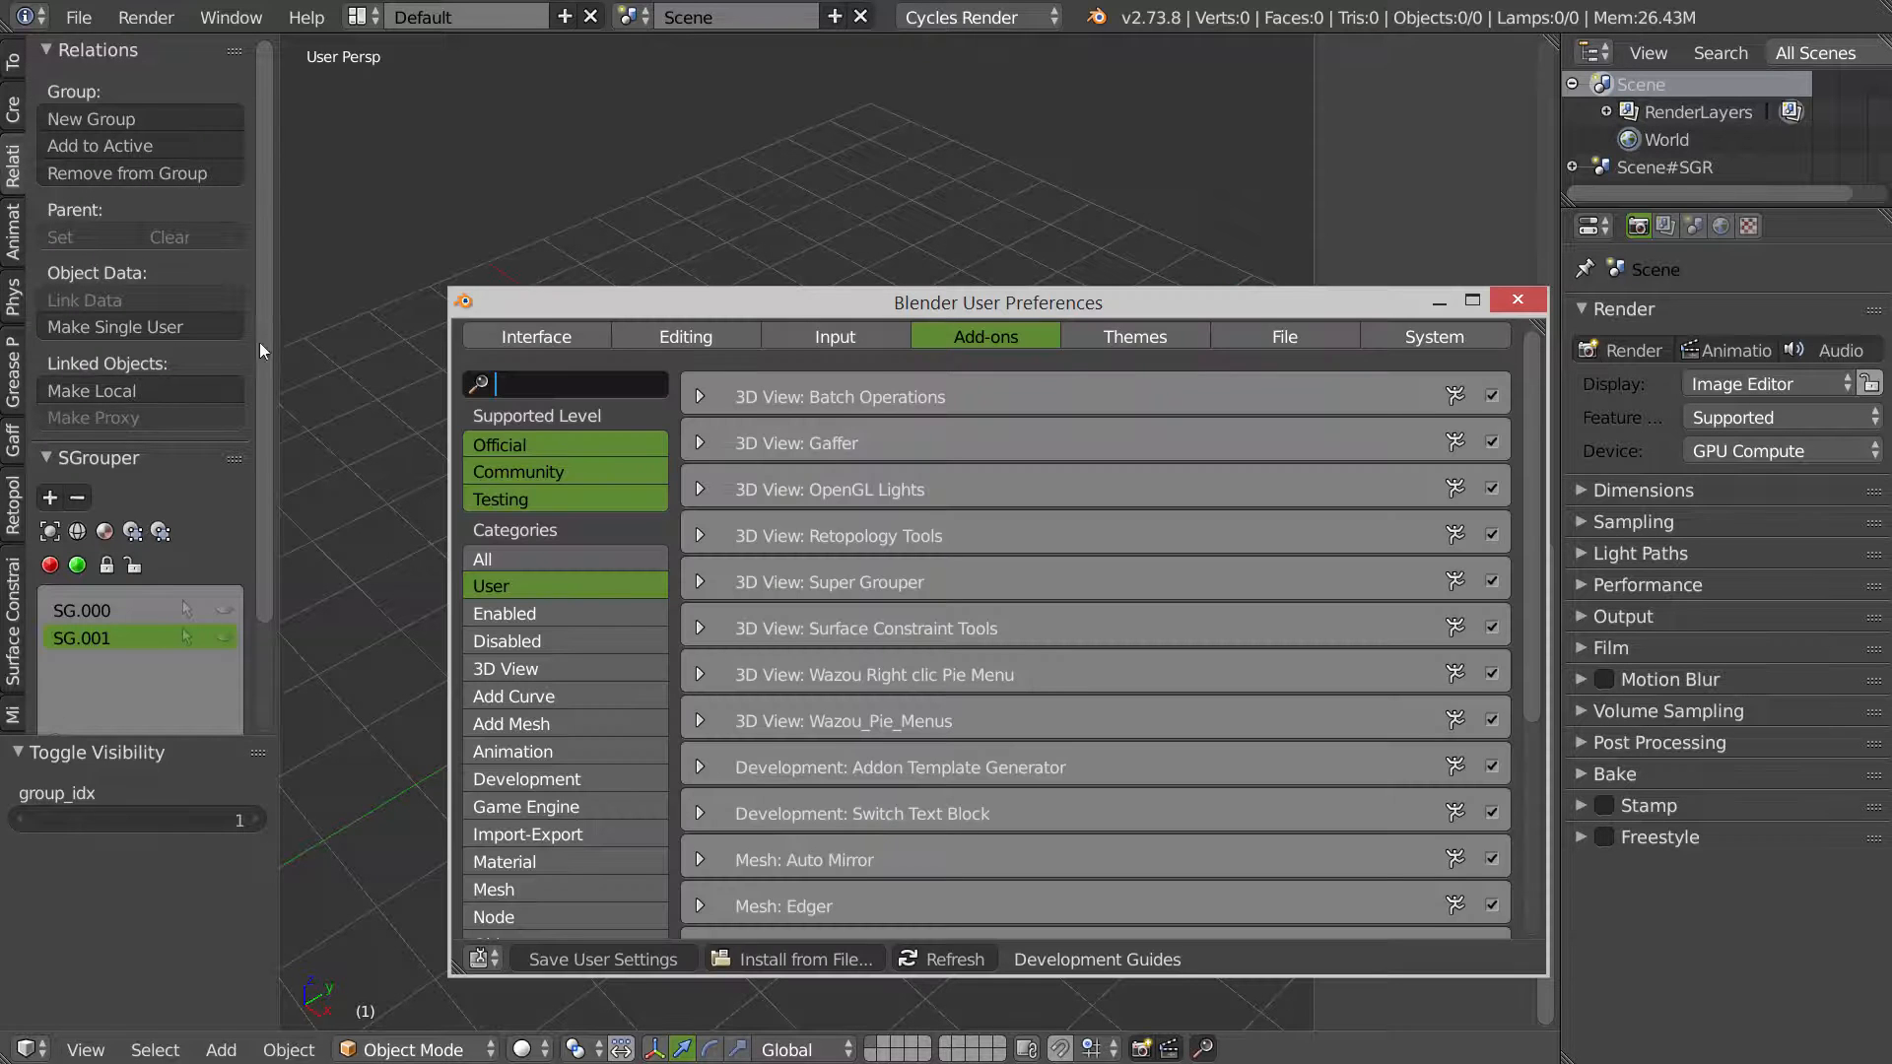
text(lay)
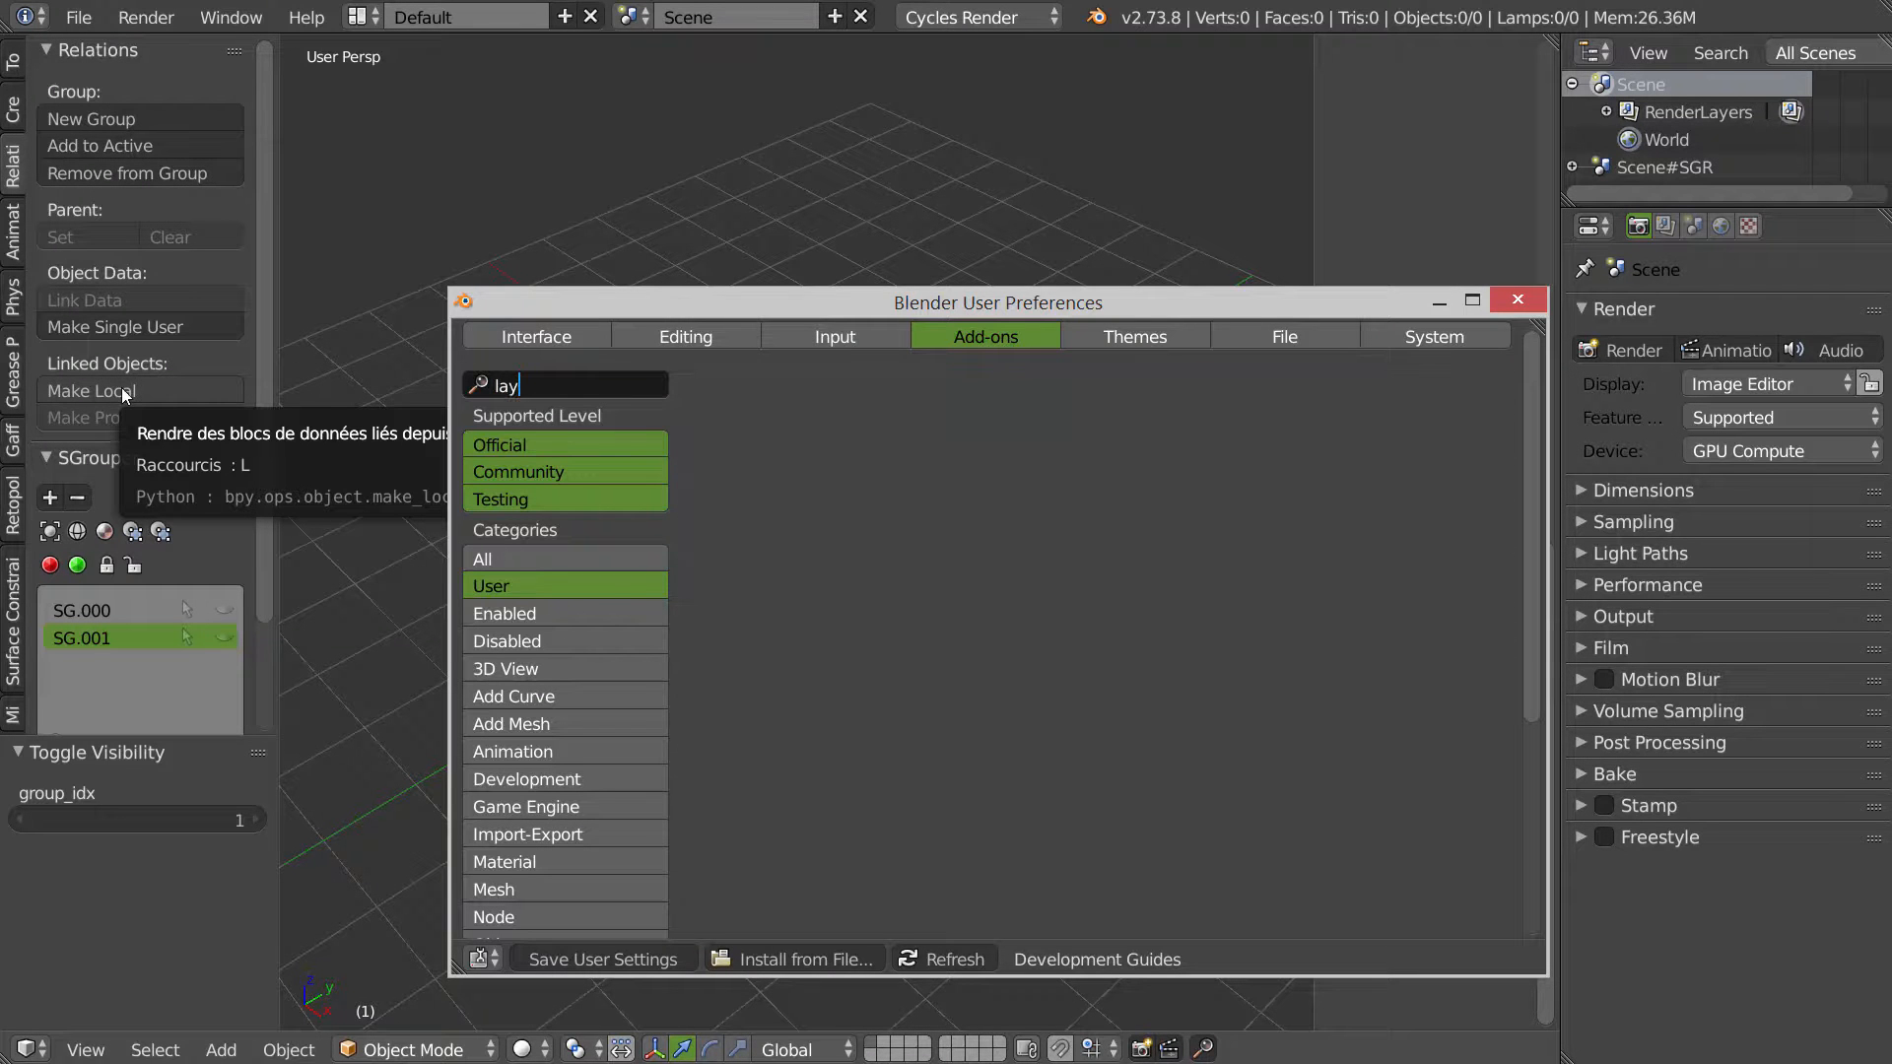
click(540, 559)
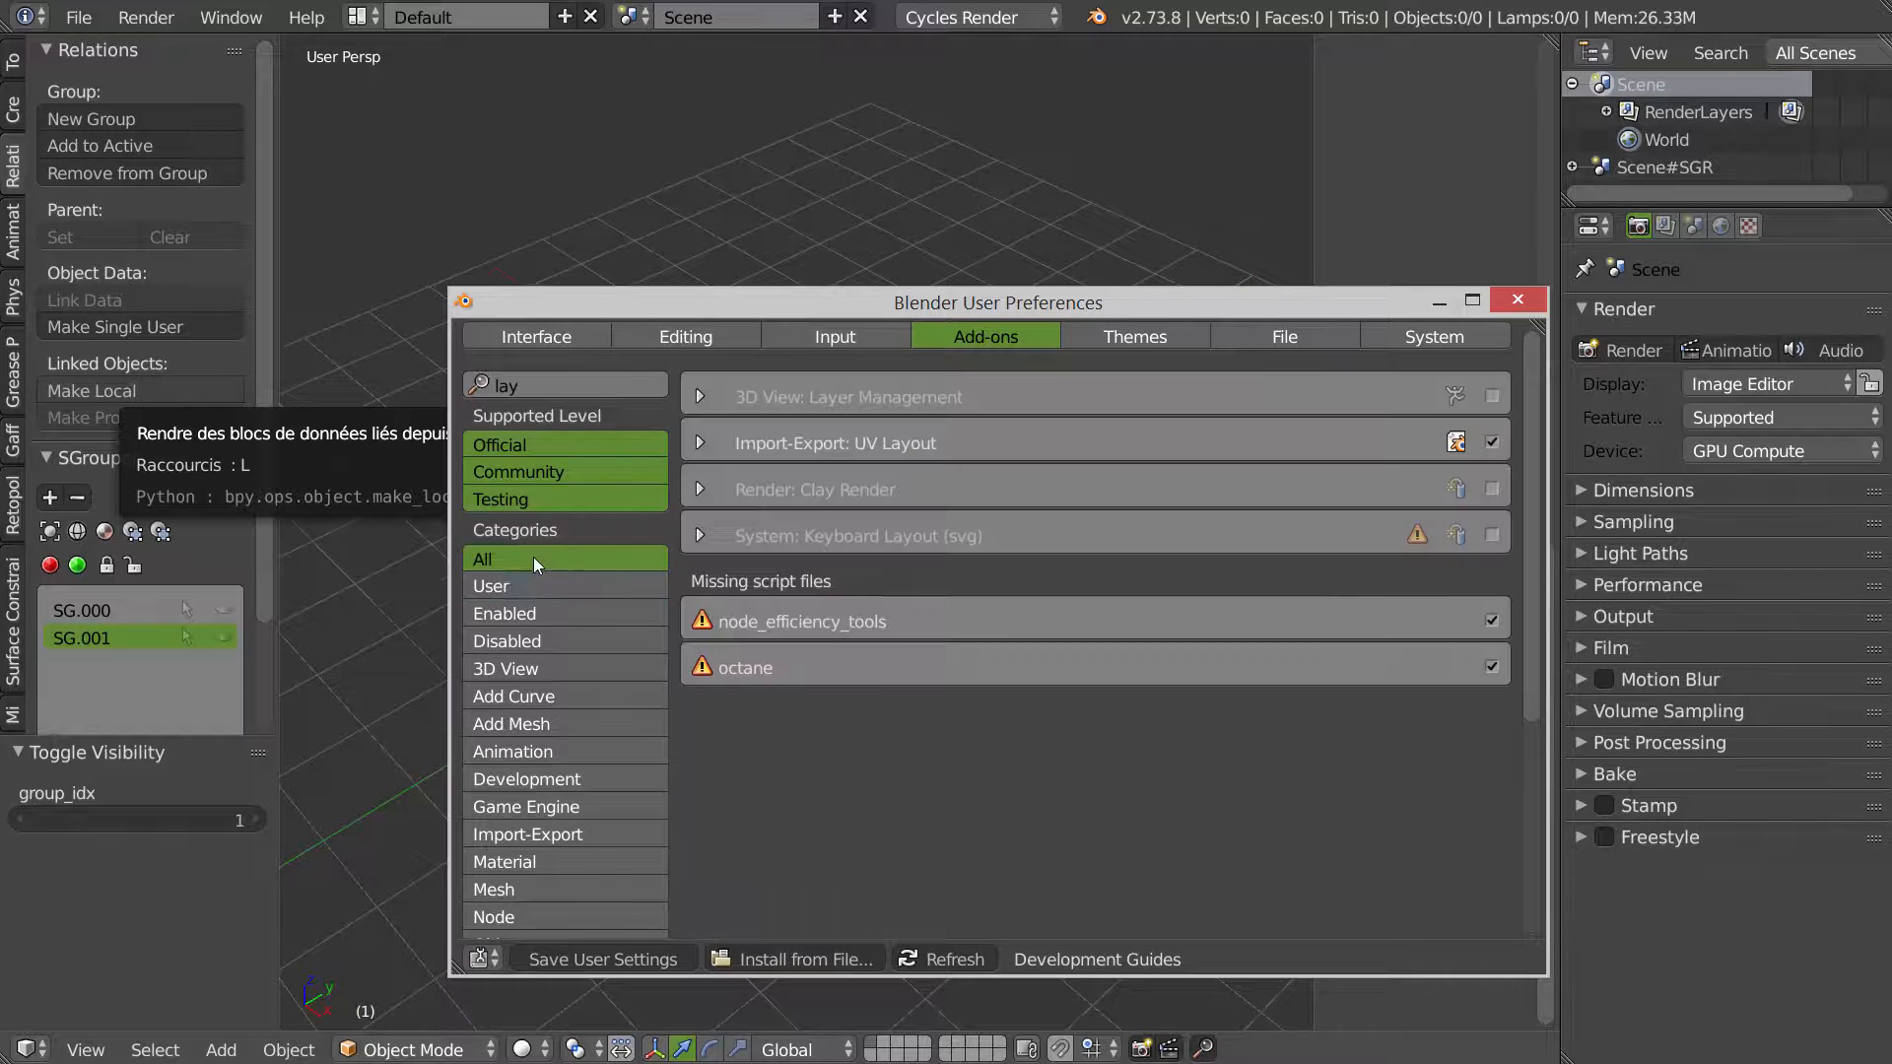
click(1492, 395)
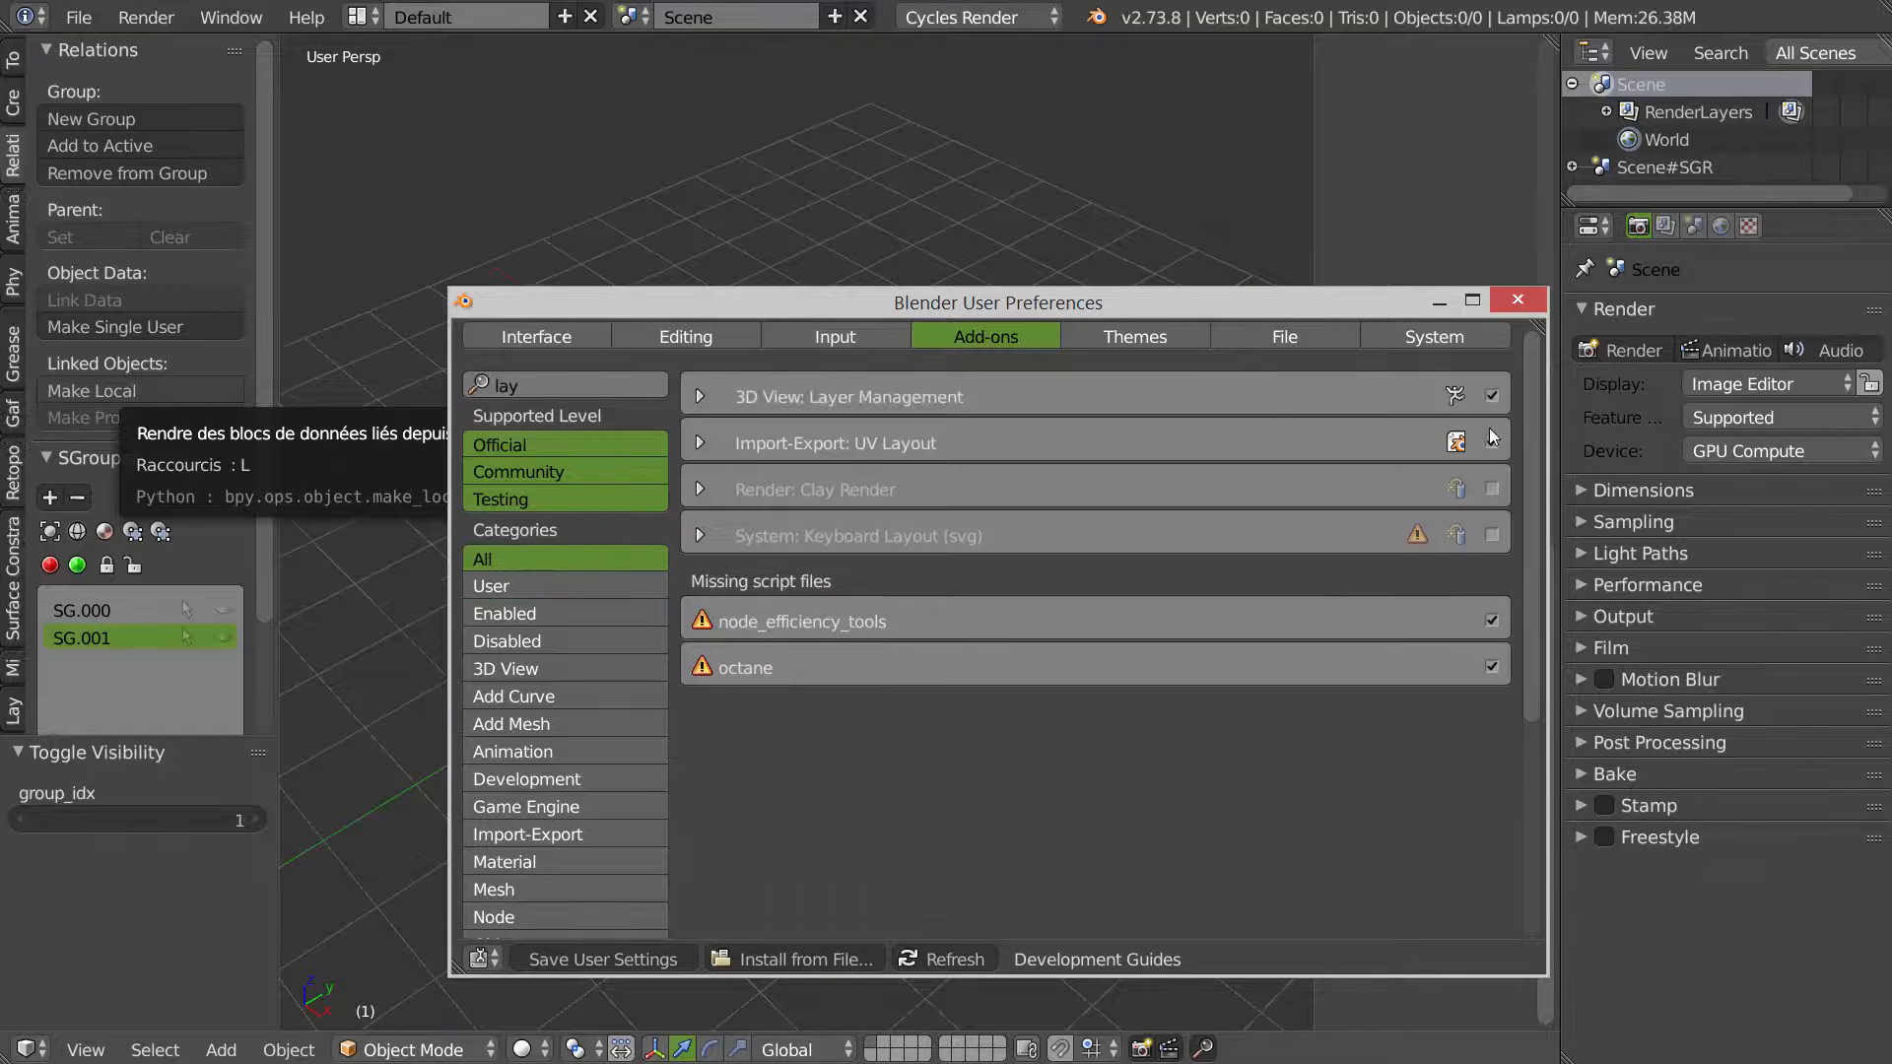
Step: Display the Layer Management tools, expand their section and widen the area until the full layer names are readable
click(17, 242)
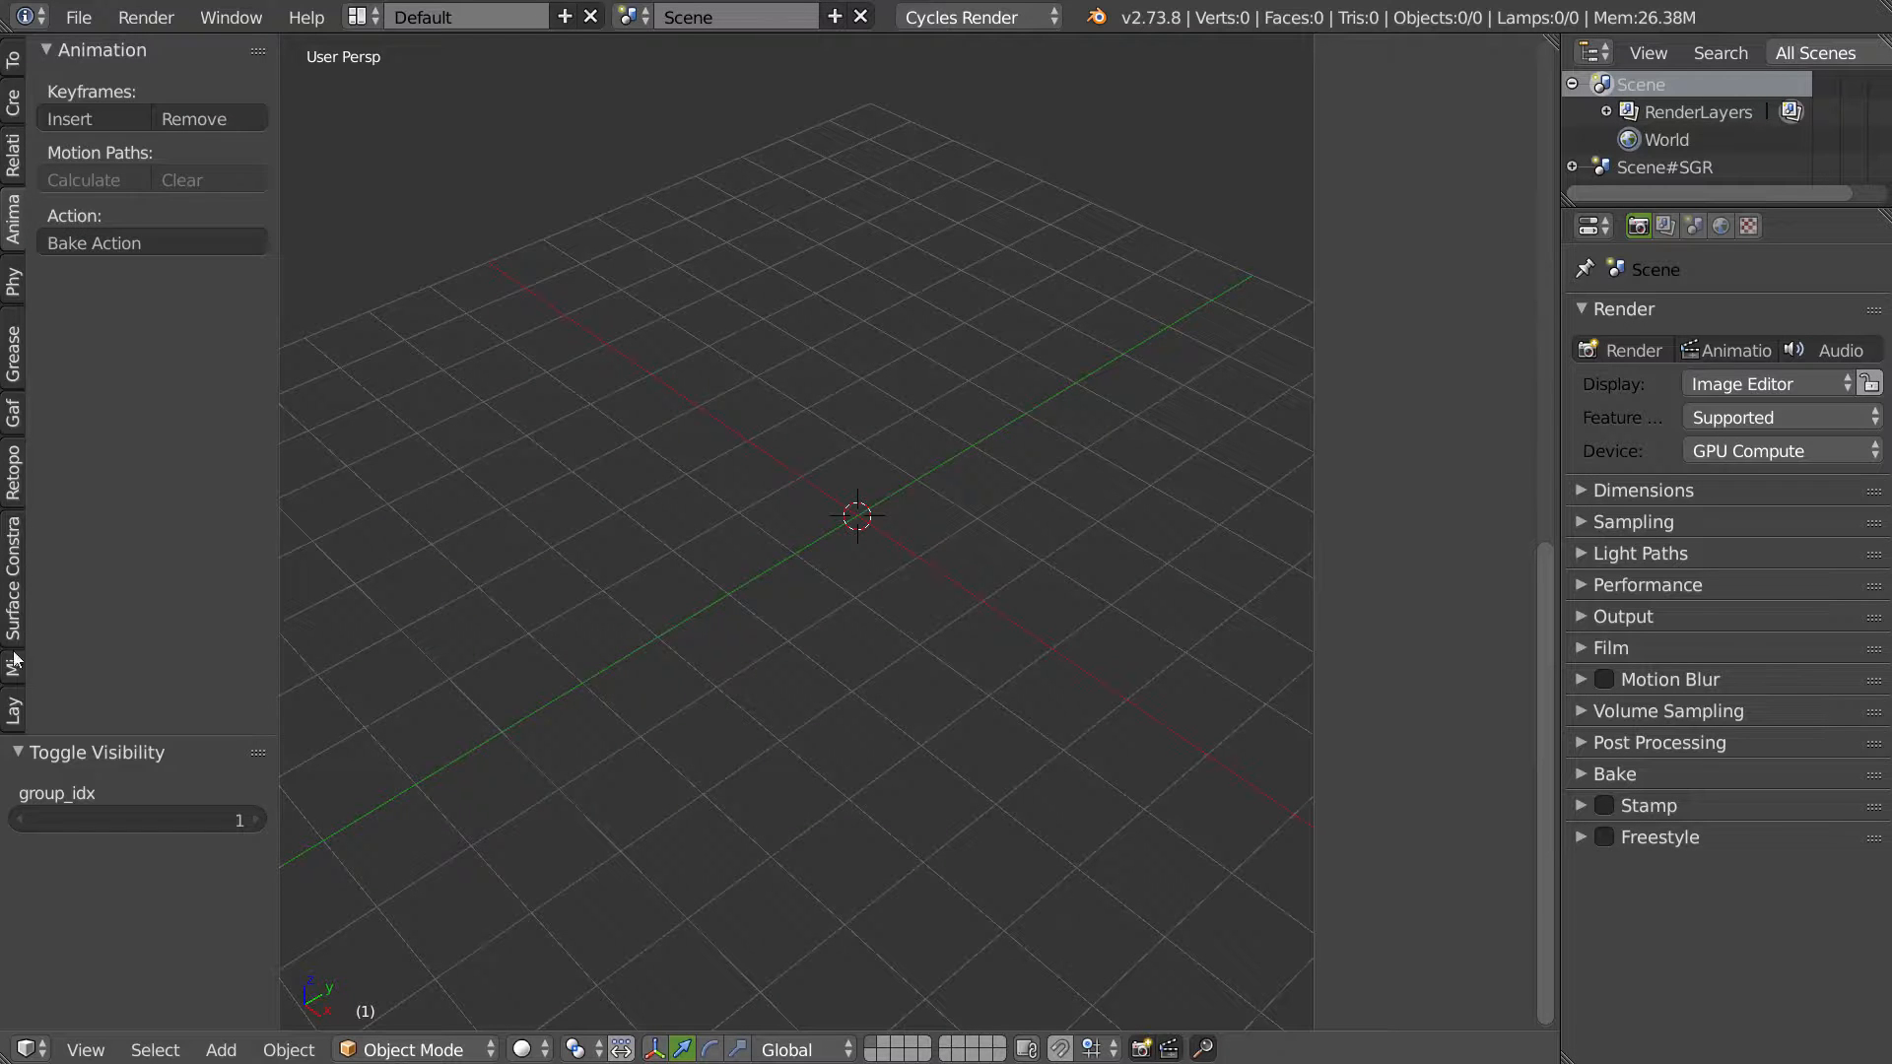
click(25, 708)
click(46, 57)
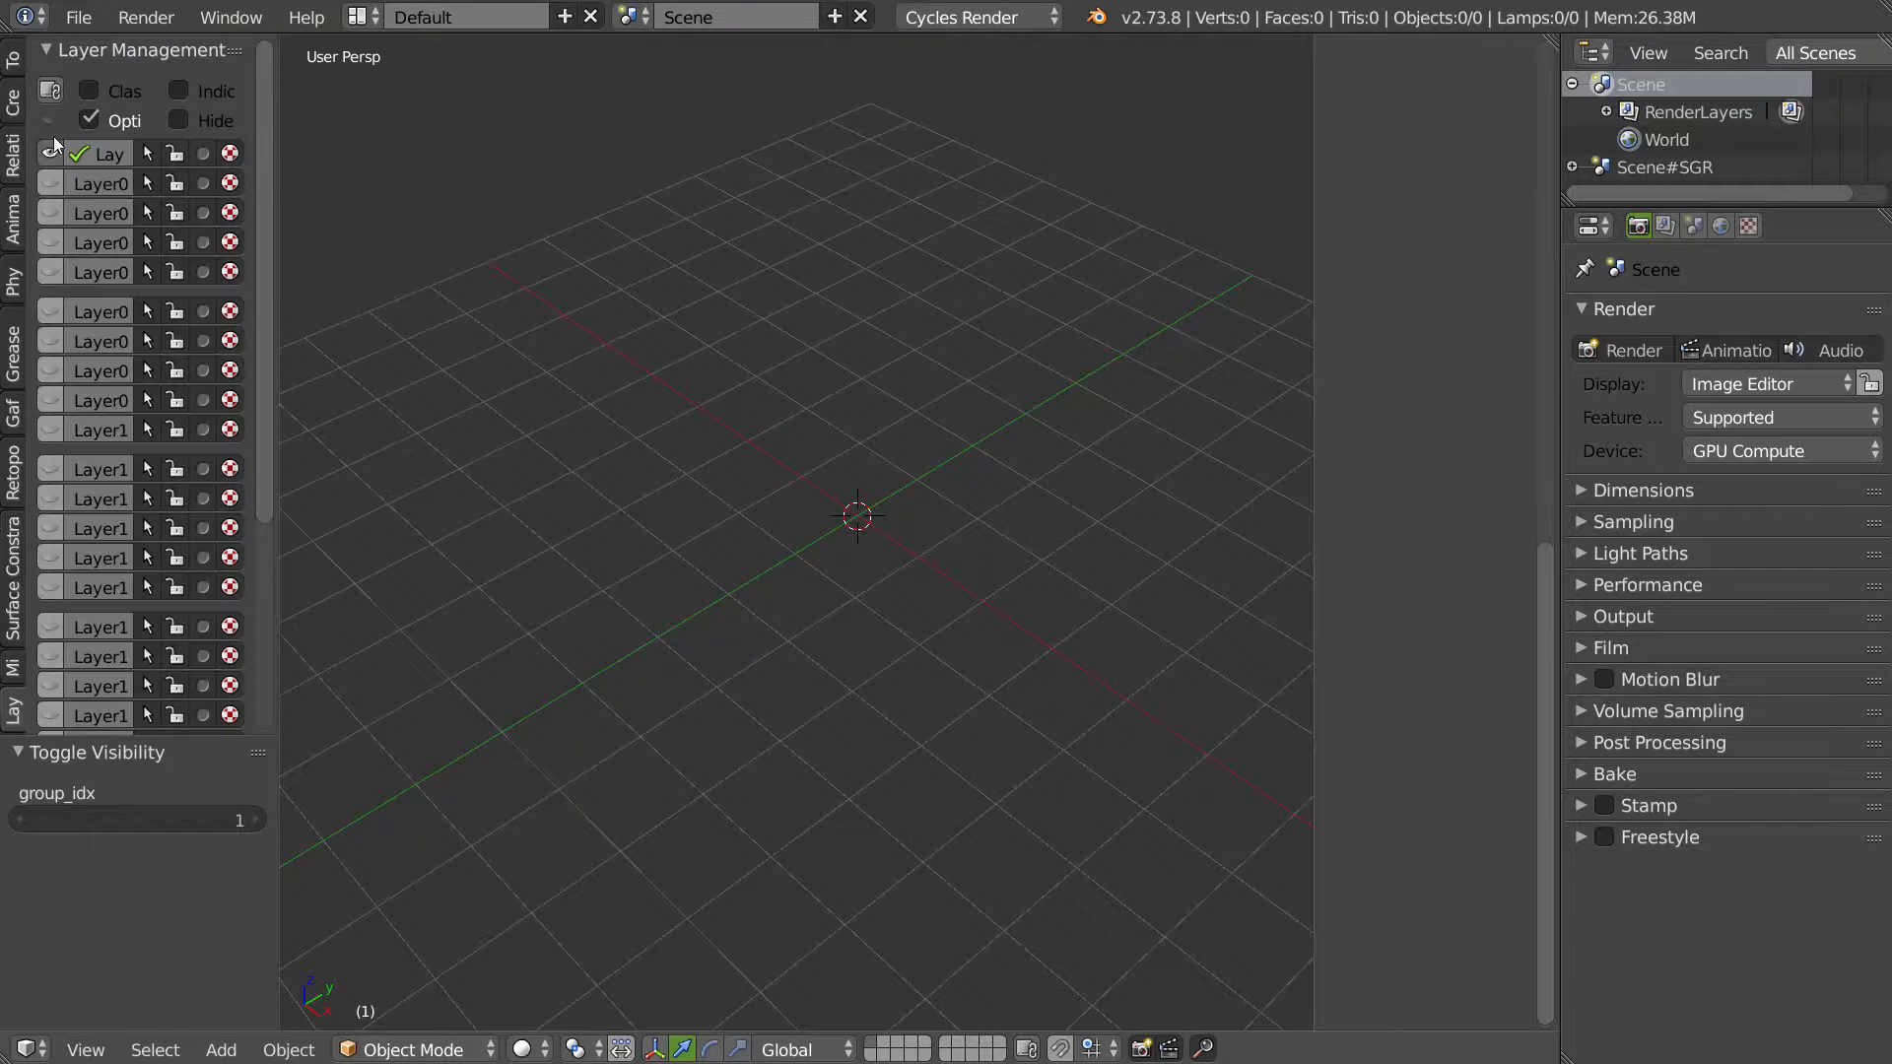
drag(275, 278, 380, 287)
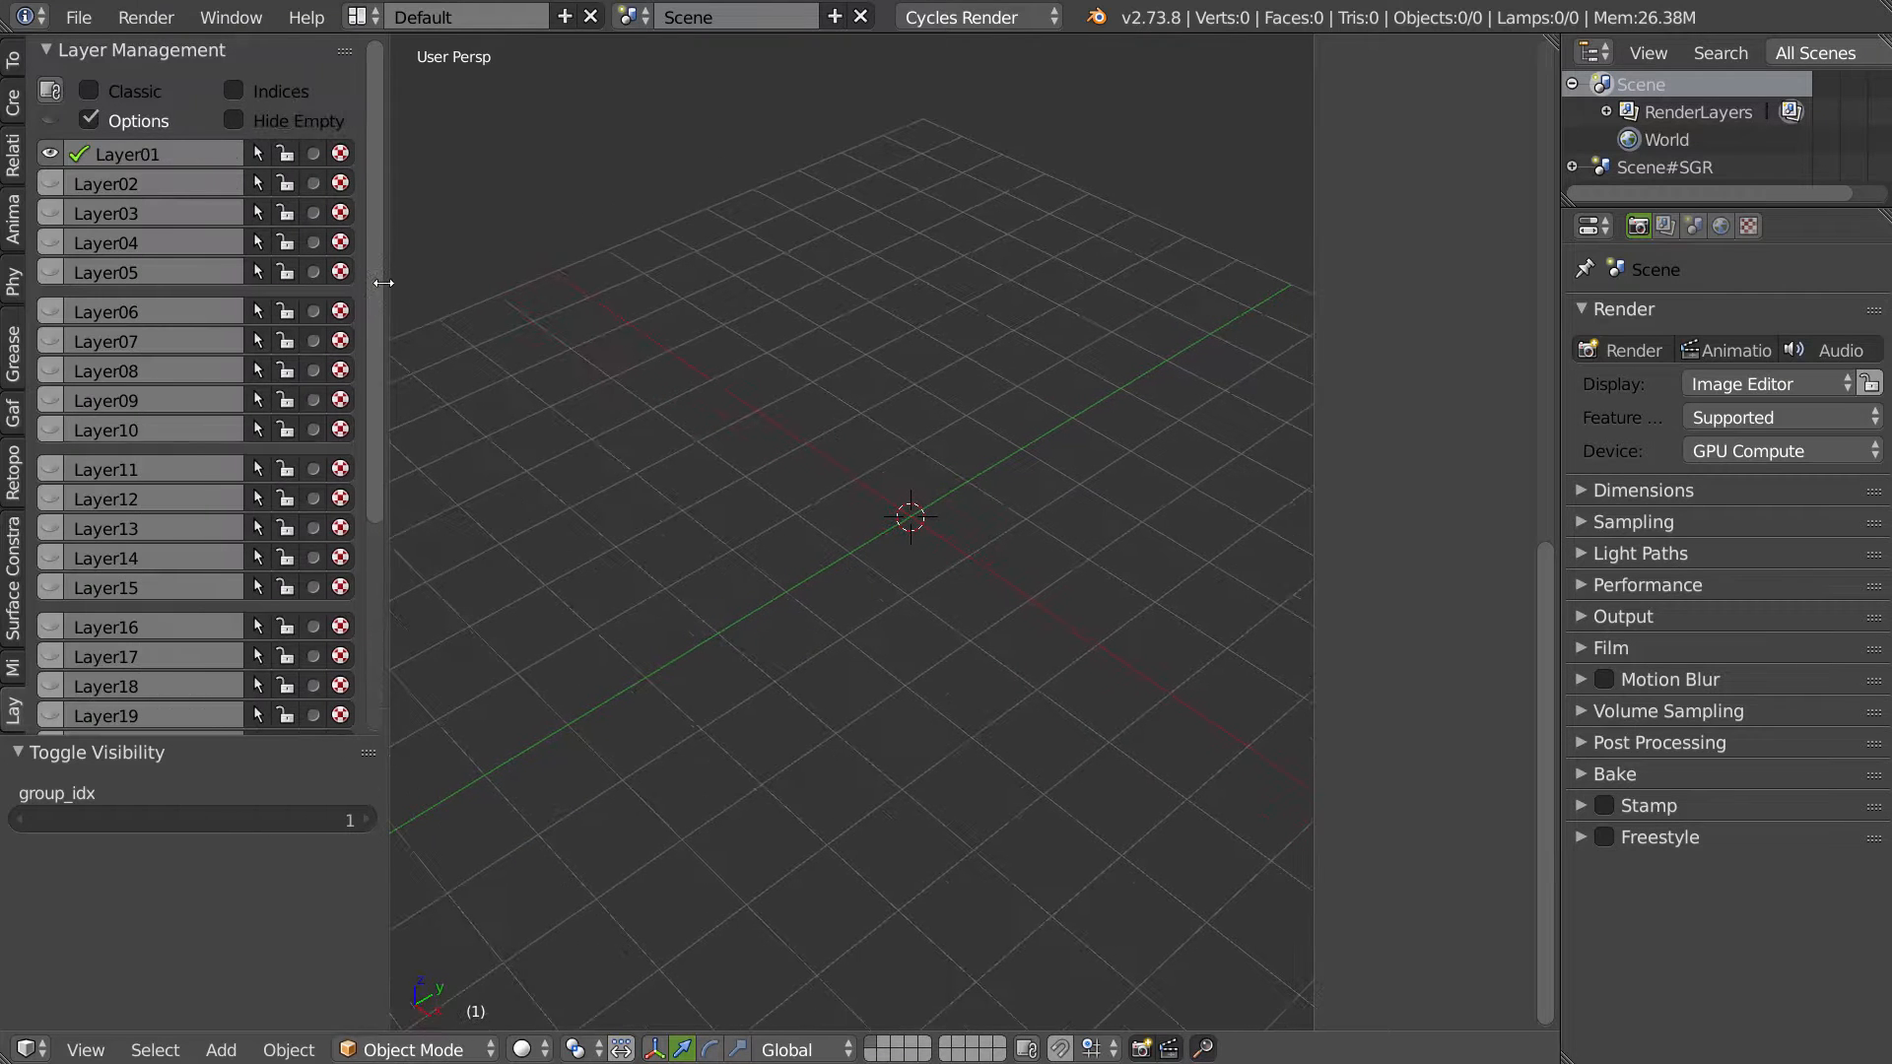
Step: Make SG.000 and SG.001 visible again and remove both groups from SGrouper
click(16, 155)
click(322, 610)
click(322, 637)
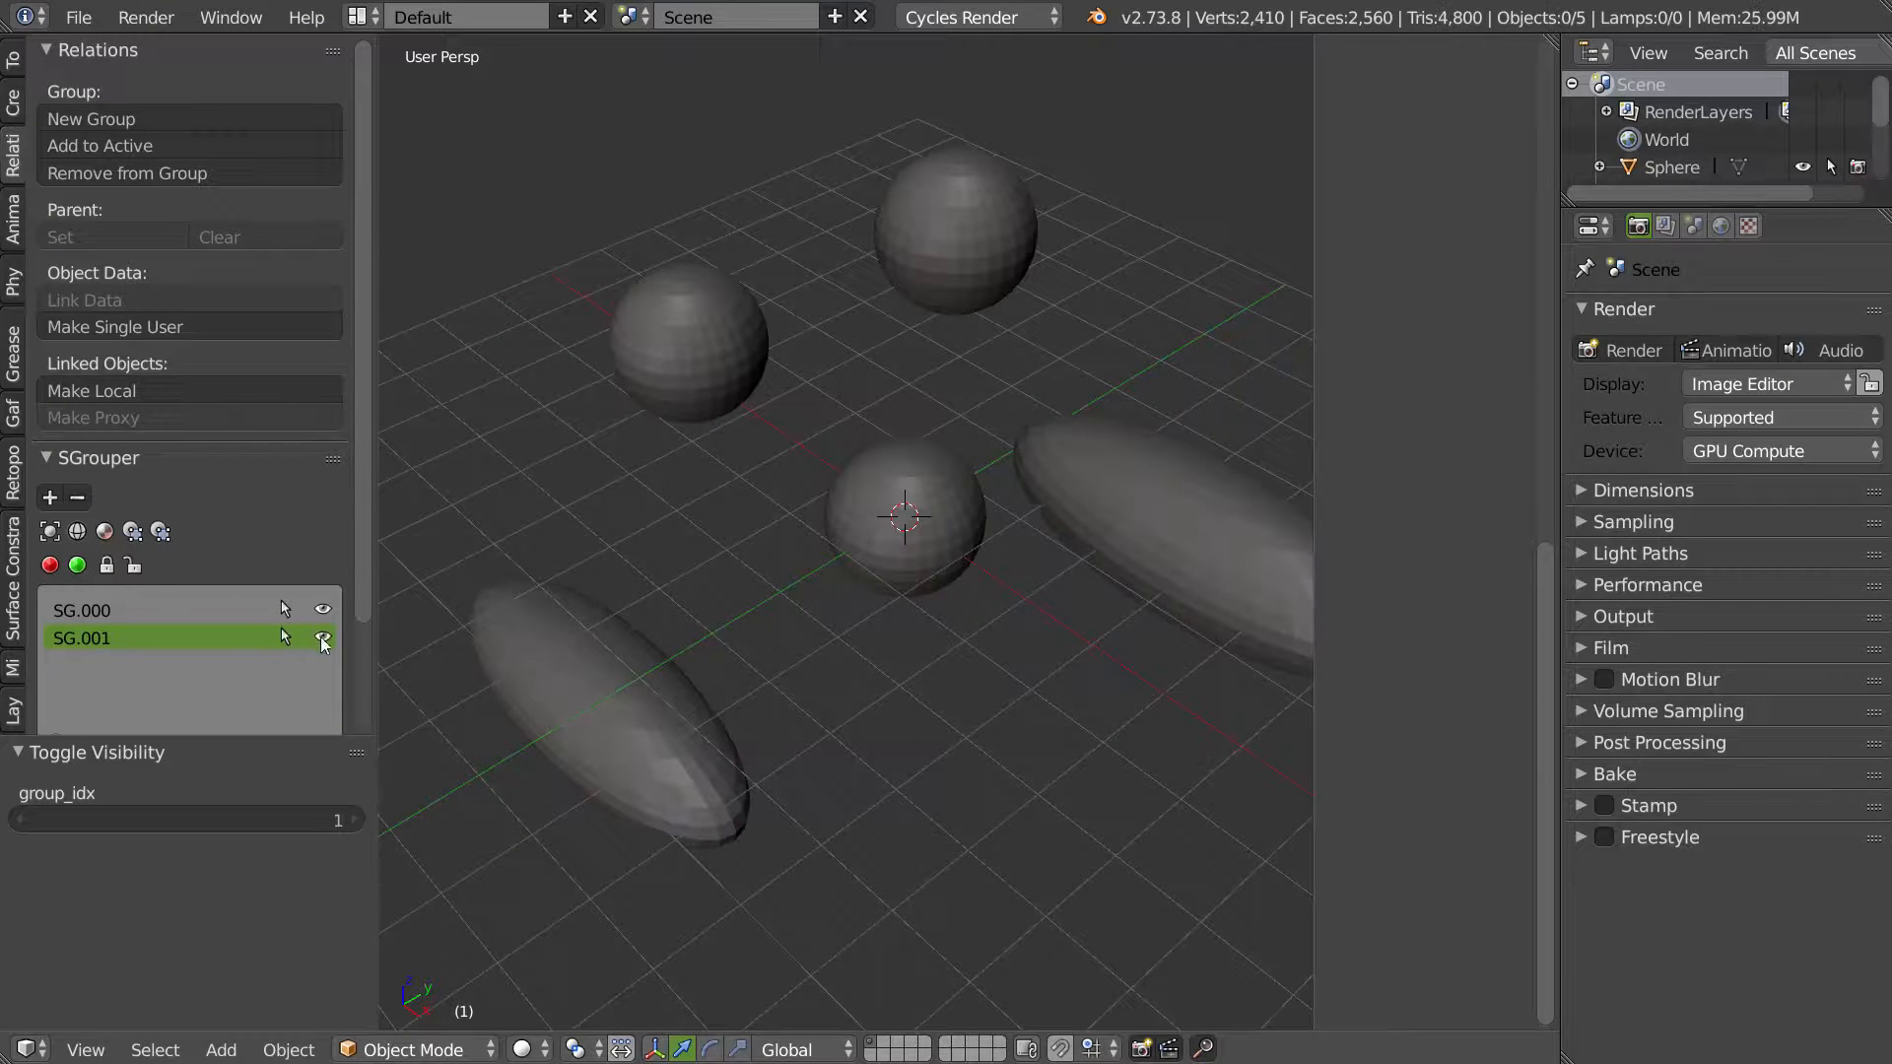
click(79, 497)
click(79, 497)
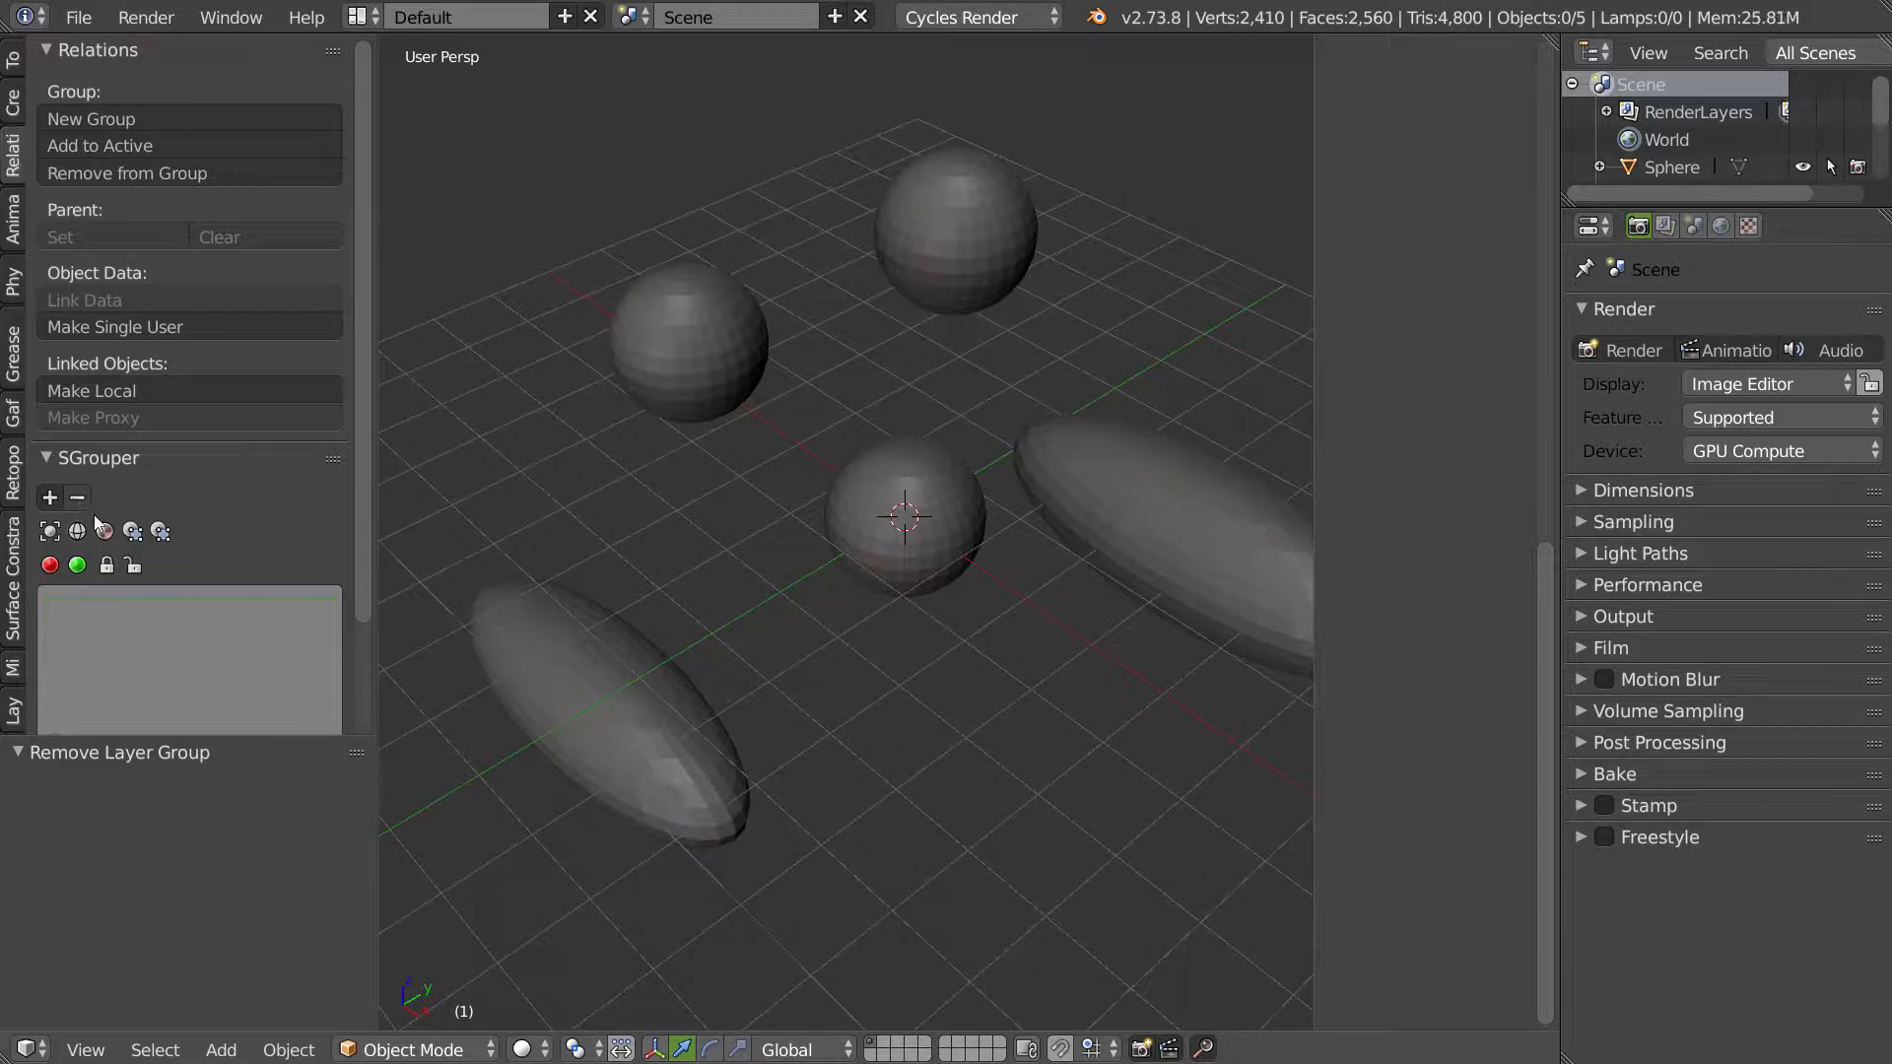
Step: In the Layer Management tools, move the two upper spheres onto Layer02 and make Layer01 the active layer
click(15, 712)
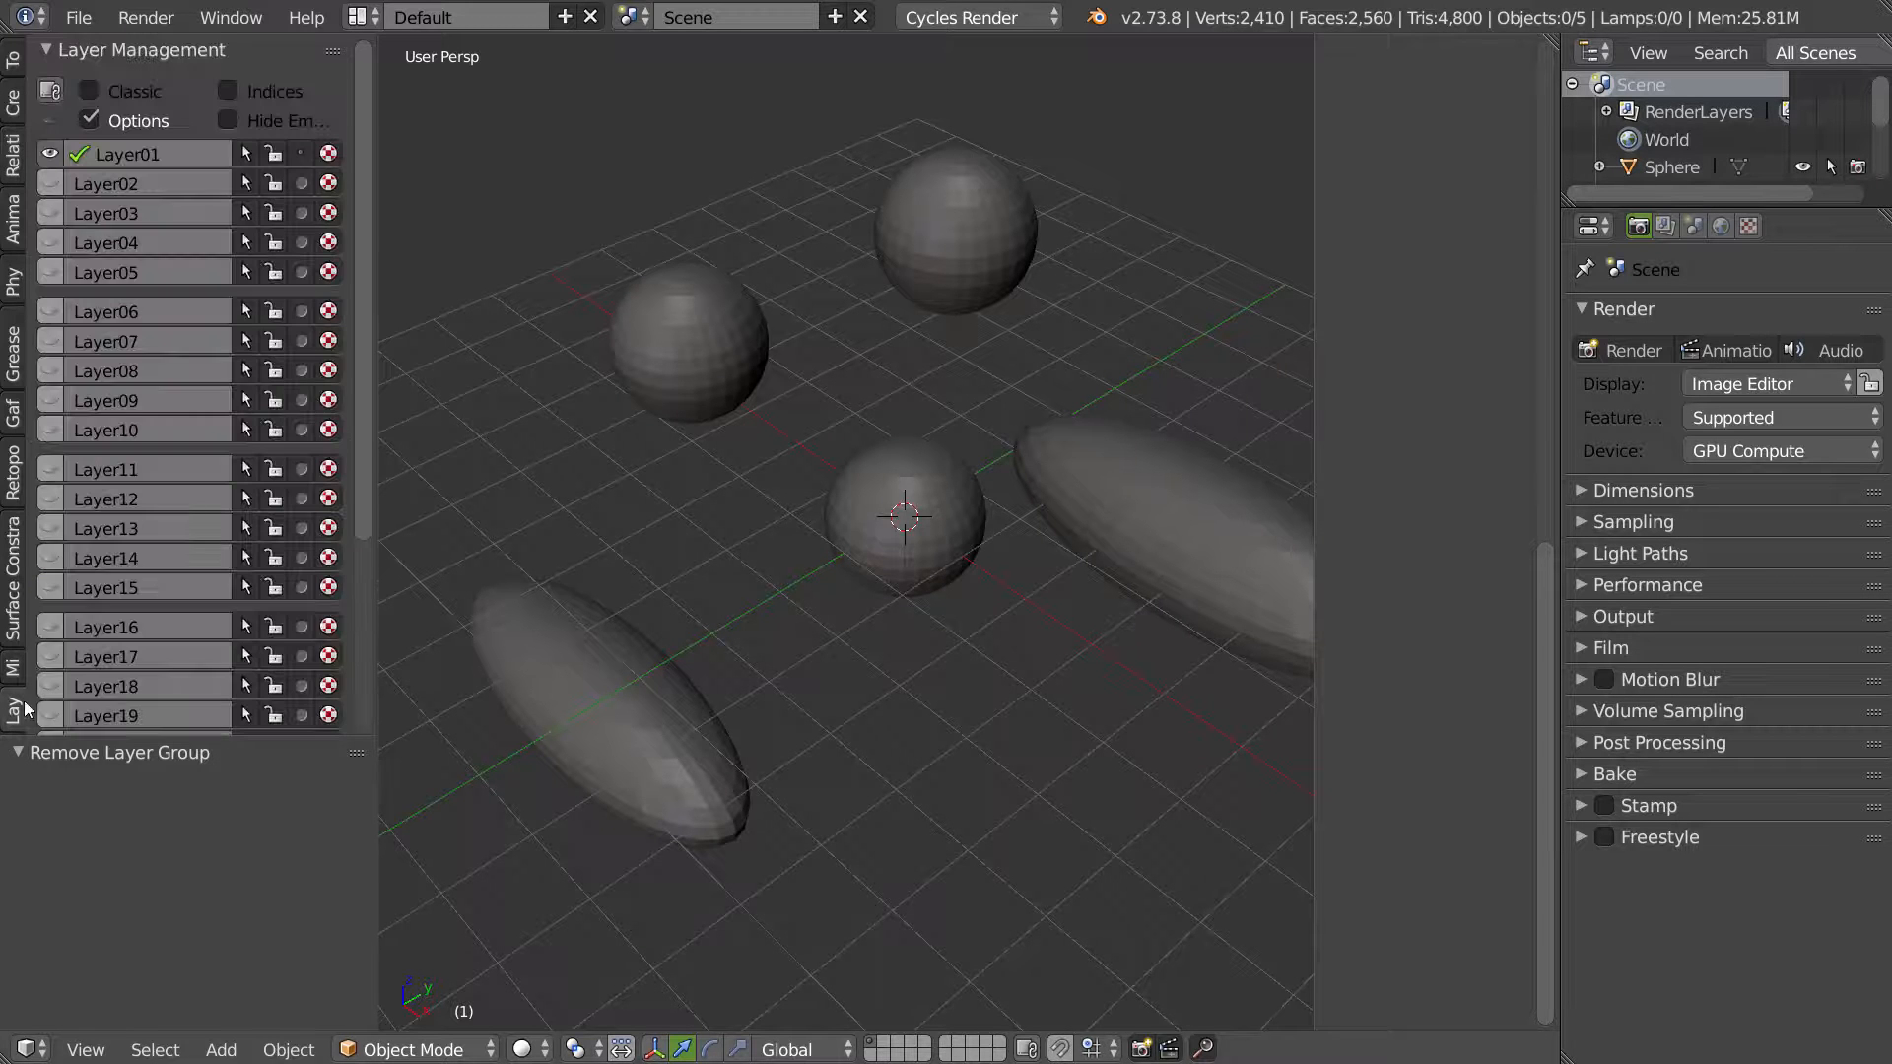
key(n)
right_click(689, 342)
shift+right_click(984, 260)
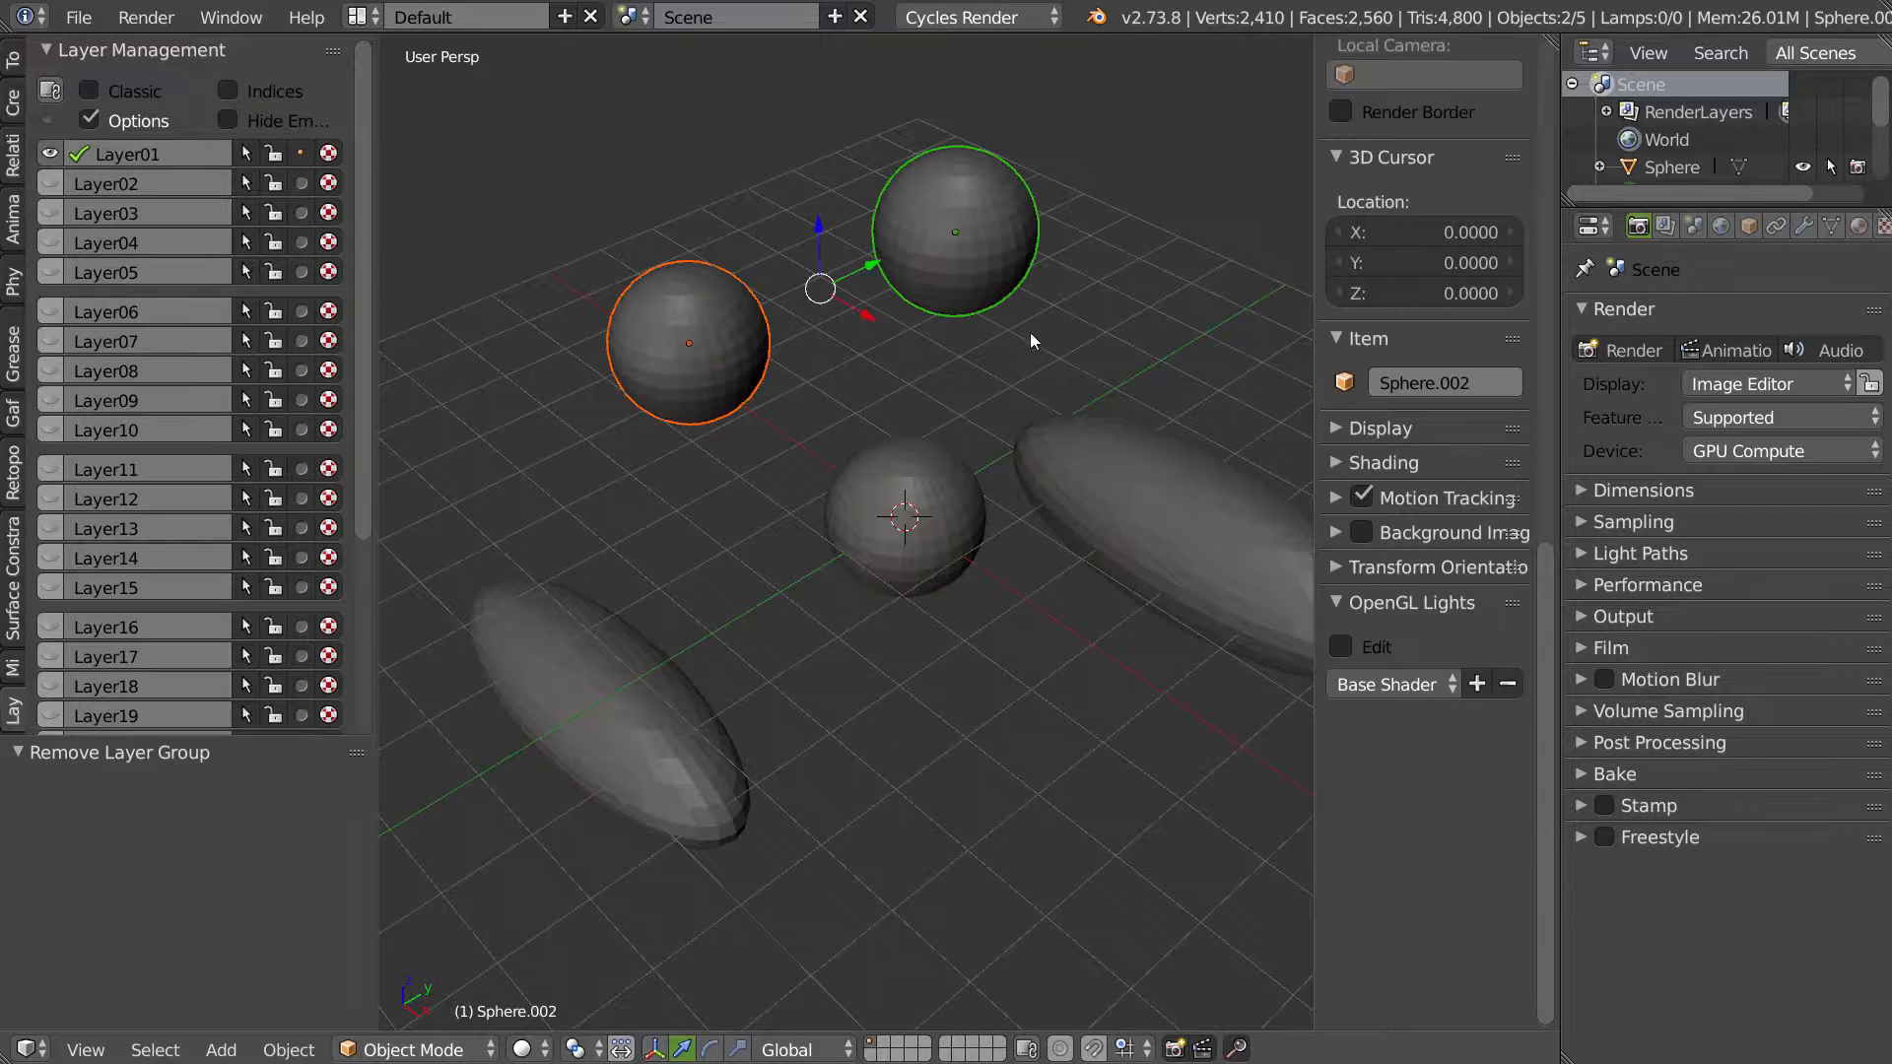
shift+click(71, 185)
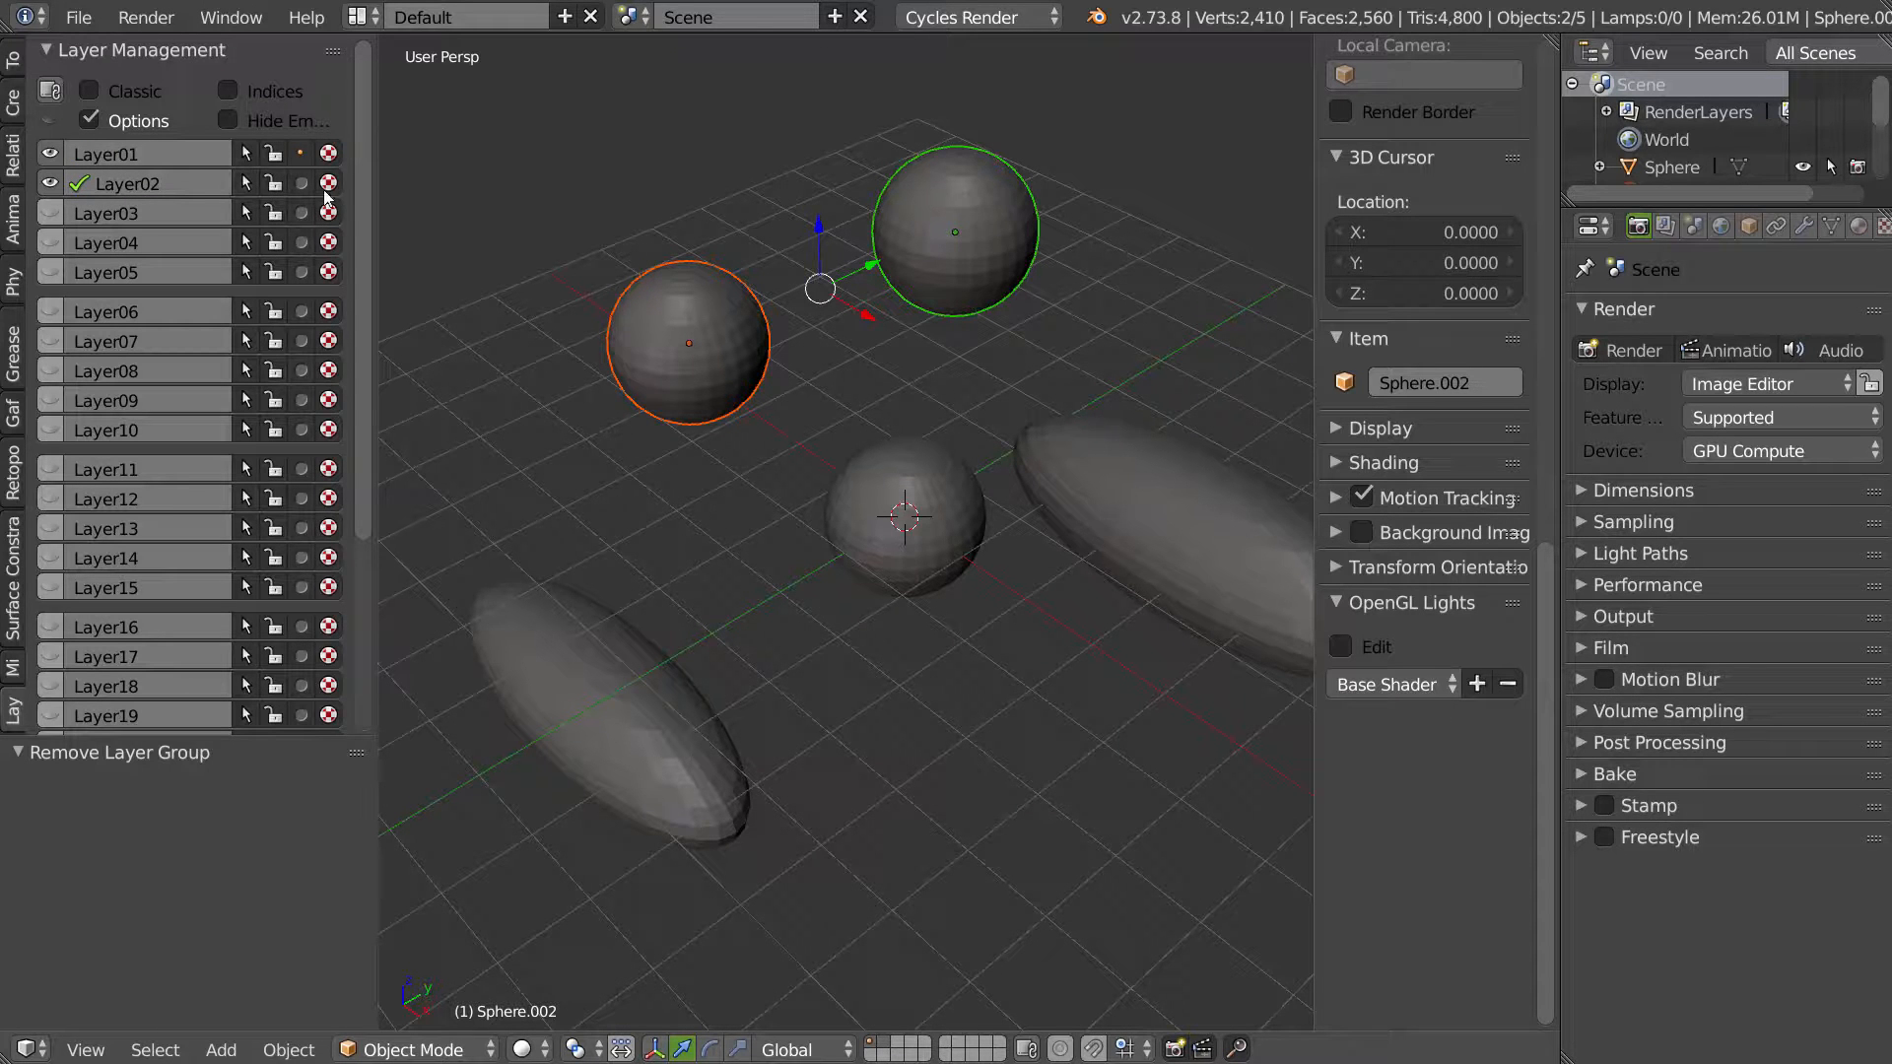
click(301, 184)
double_click(138, 156)
Step: Toggle the visibility of Layer01 and Layer02 off and on to isolate their objects
click(45, 152)
click(51, 150)
click(56, 149)
click(56, 150)
click(54, 152)
click(50, 182)
click(51, 183)
click(54, 153)
click(54, 154)
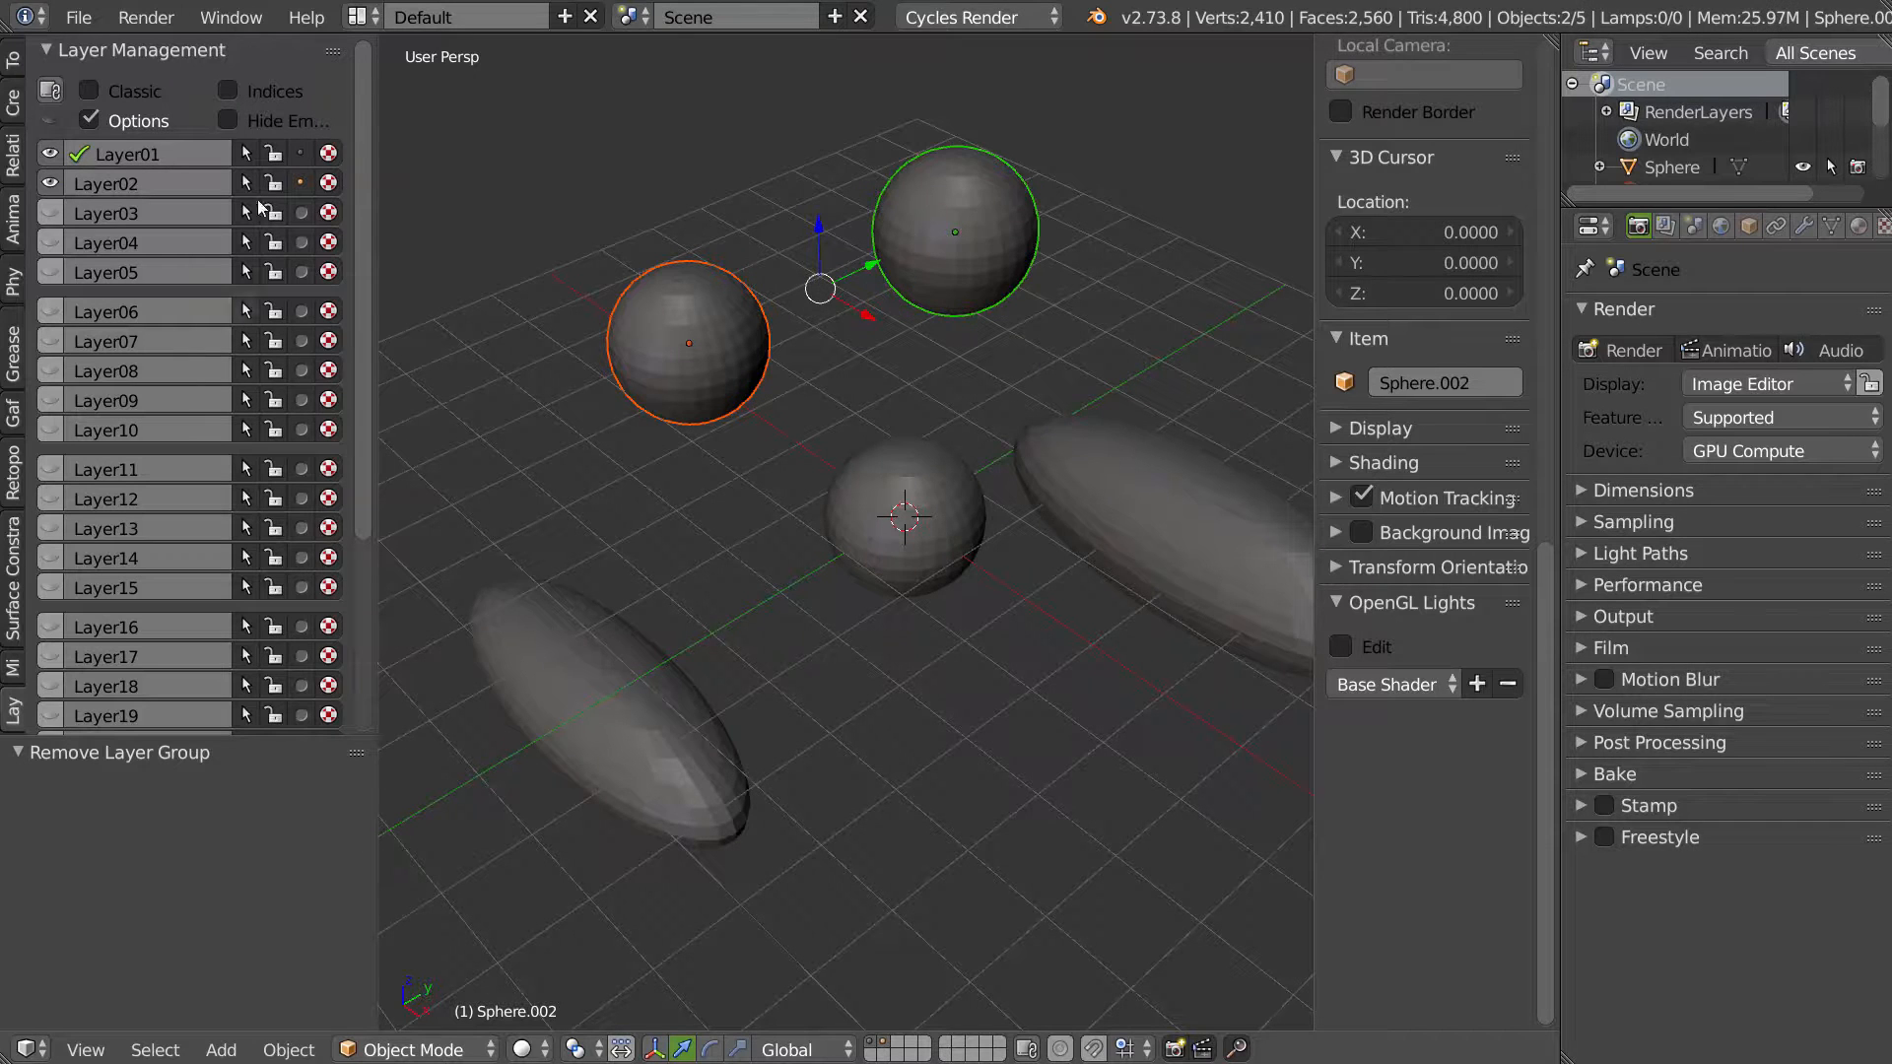
Step: Select and delete all the spheres and stretched shapes in the scene
middle_drag(741, 378, 815, 398)
scroll(916, 423, down, 3)
mouse_move(870, 491)
middle_down()
mouse_move(879, 447)
mouse_move(867, 473)
middle_up()
shift+click(739, 619)
shift+click(892, 461)
shift+click(1070, 442)
key(x)
click(858, 505)
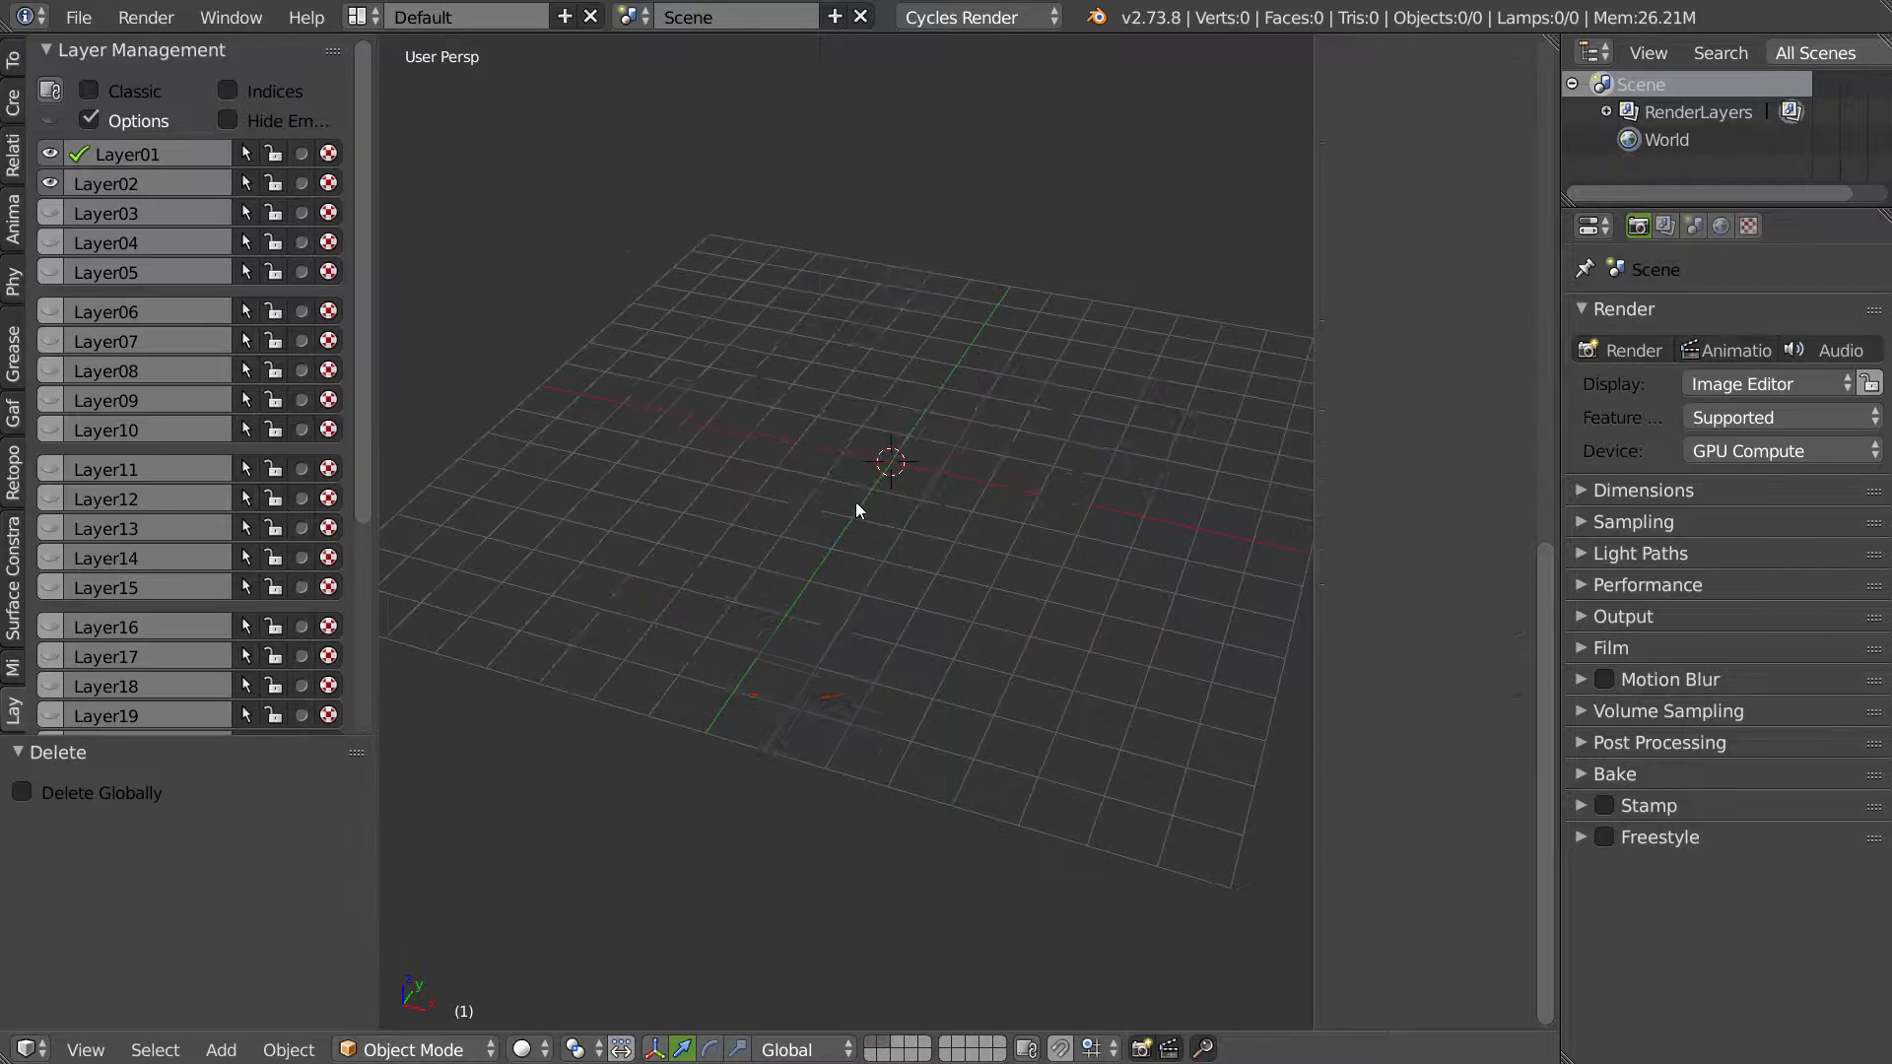
Step: Add a sphere at the 3D cursor, give it a level 2 Subsurf modifier and apply that modifier
right_click(878, 473)
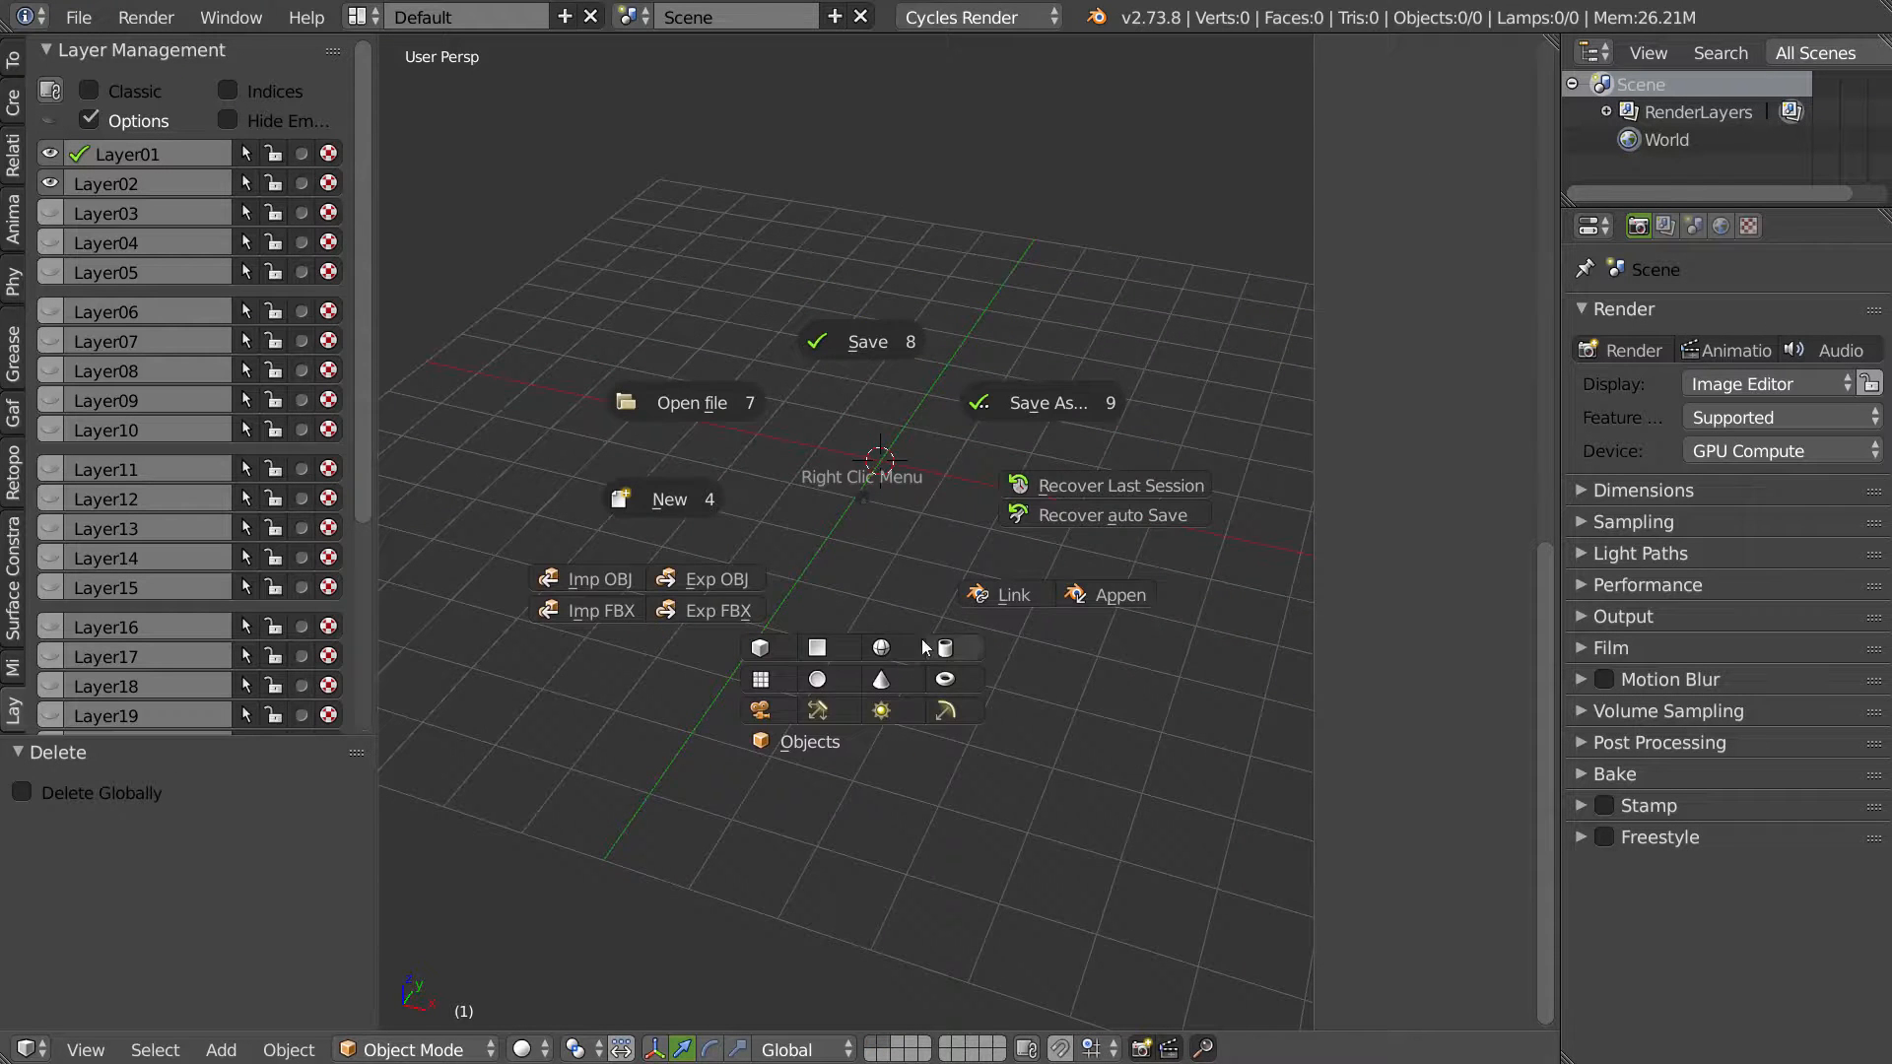
click(883, 648)
scroll(832, 619, up, 3)
shift+middle_drag(939, 470, 880, 512)
right_click(880, 513)
click(1086, 520)
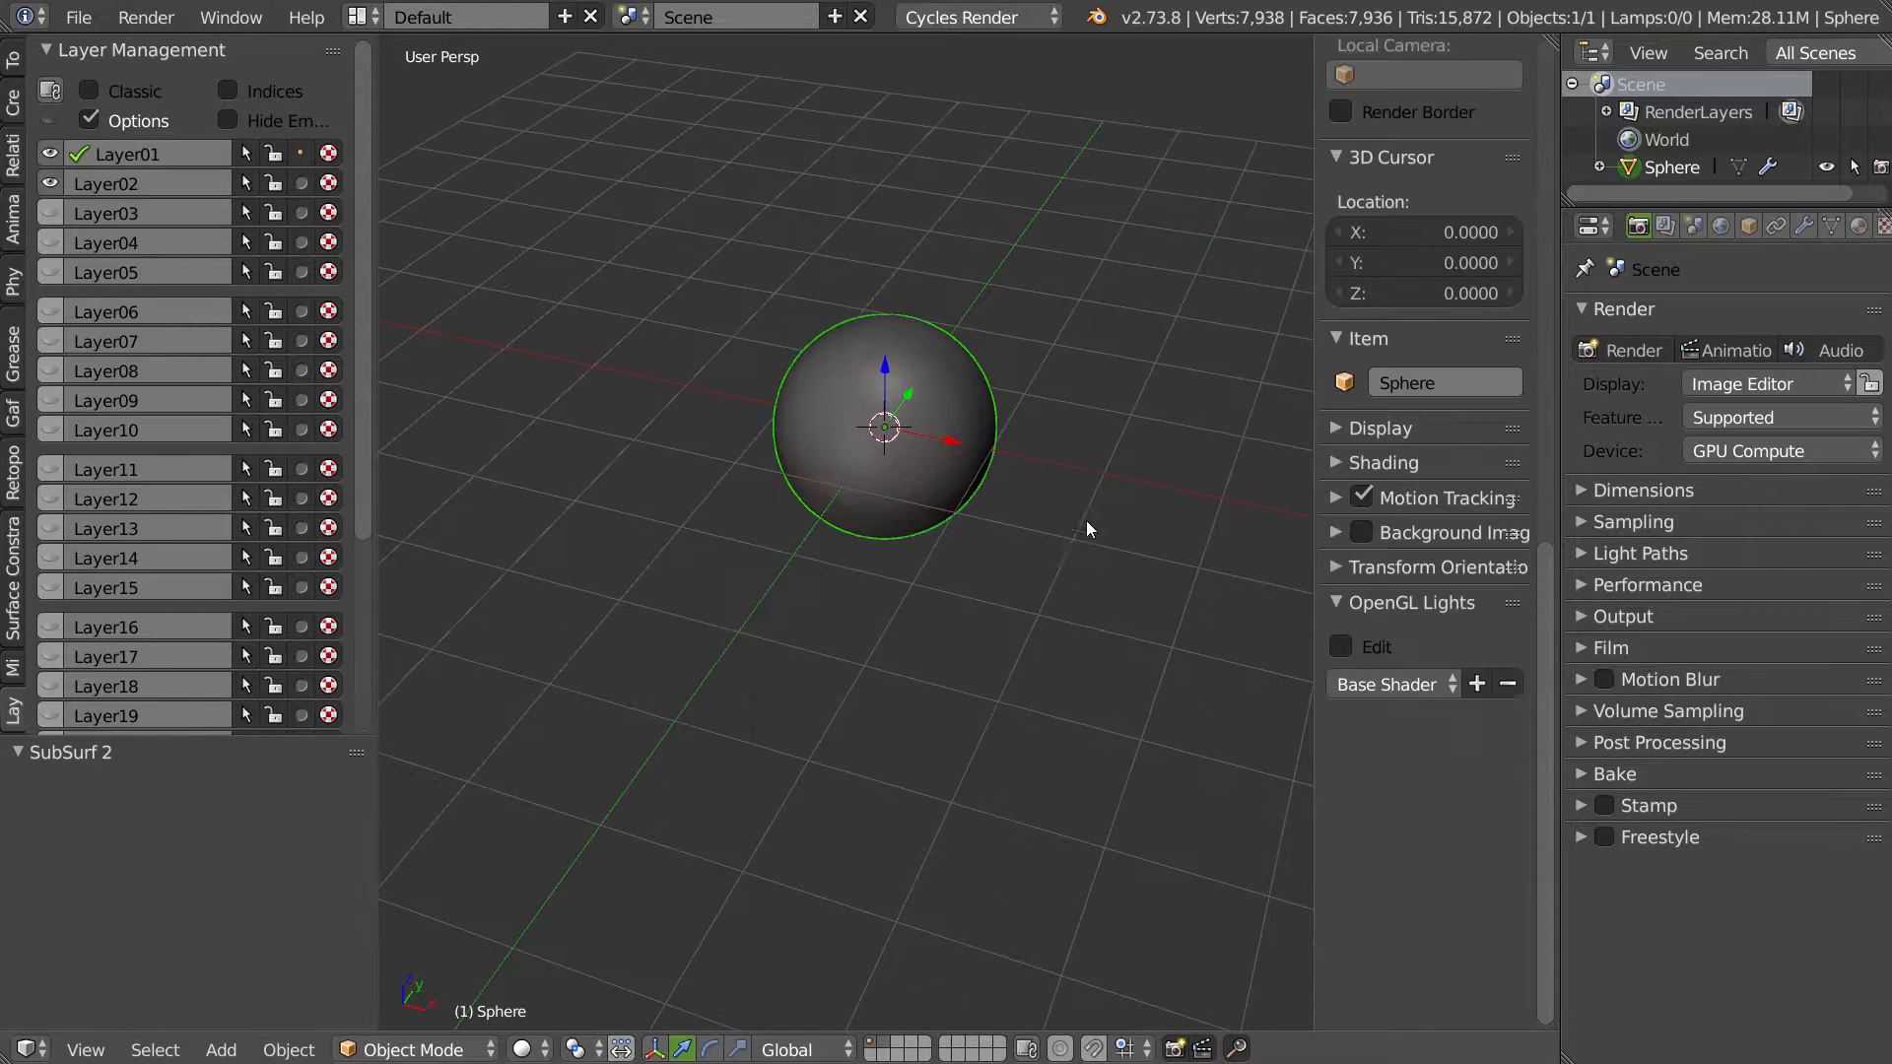
right_click(872, 504)
click(583, 441)
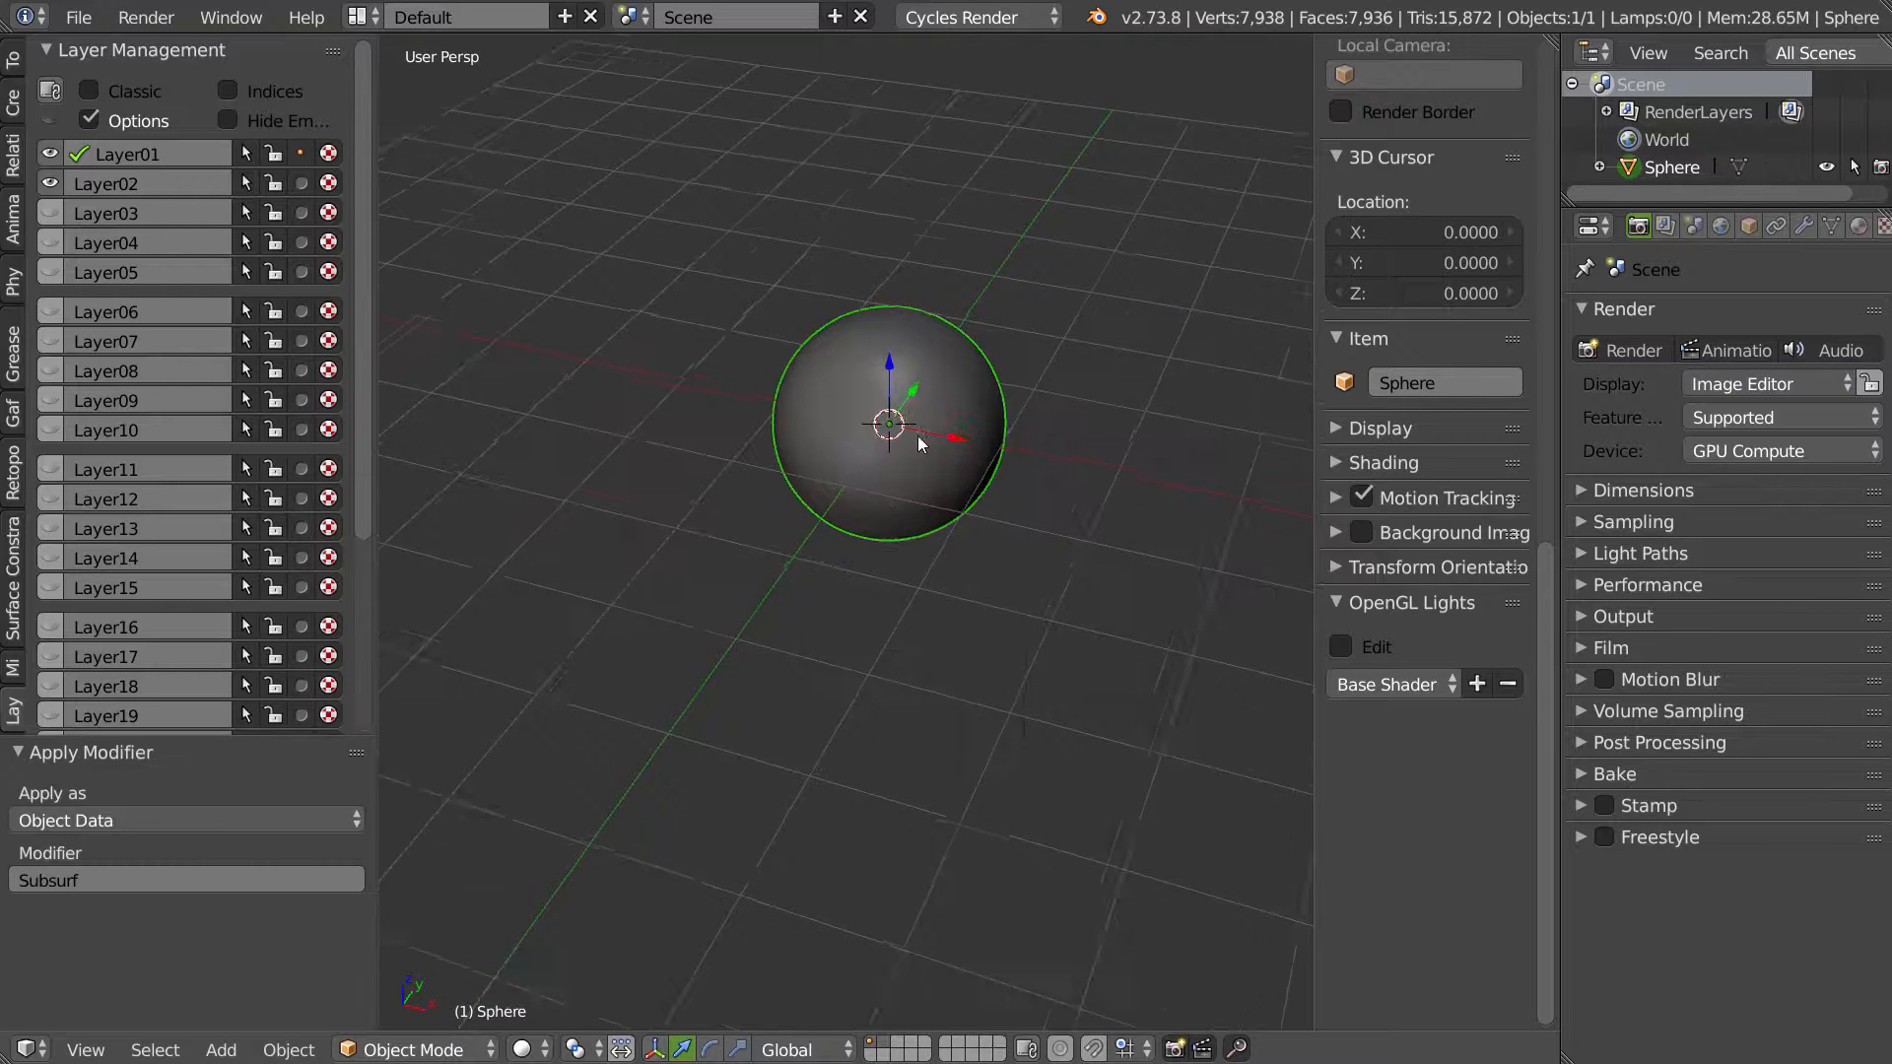
Step: Set up a retopo mesh on the new sphere
scroll(838, 433, up, 2)
shift+middle_drag(849, 423, 774, 531)
scroll(774, 531, up, 4)
shift+right_click(835, 525)
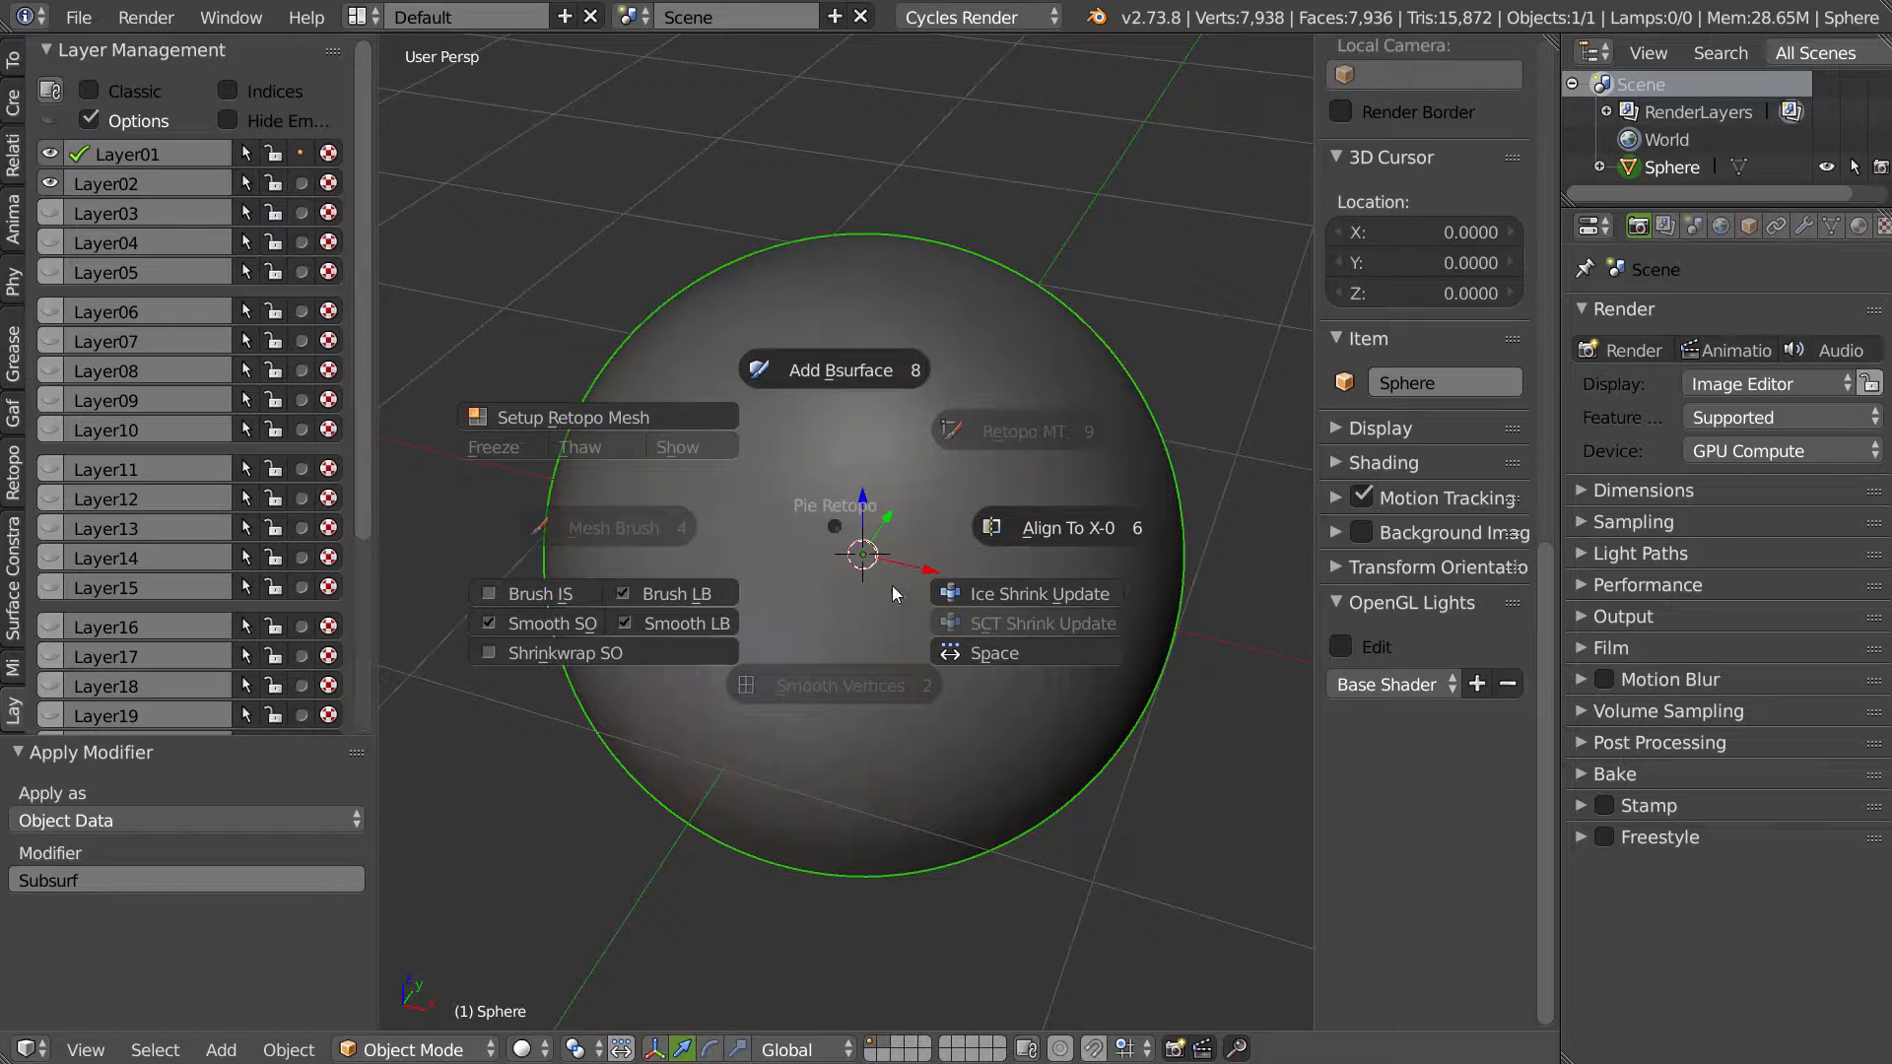
click(577, 421)
Step: Draw a curved strip across the sphere's upper front with Retopo MT and adjust its cuts to five faces
right_click(819, 519)
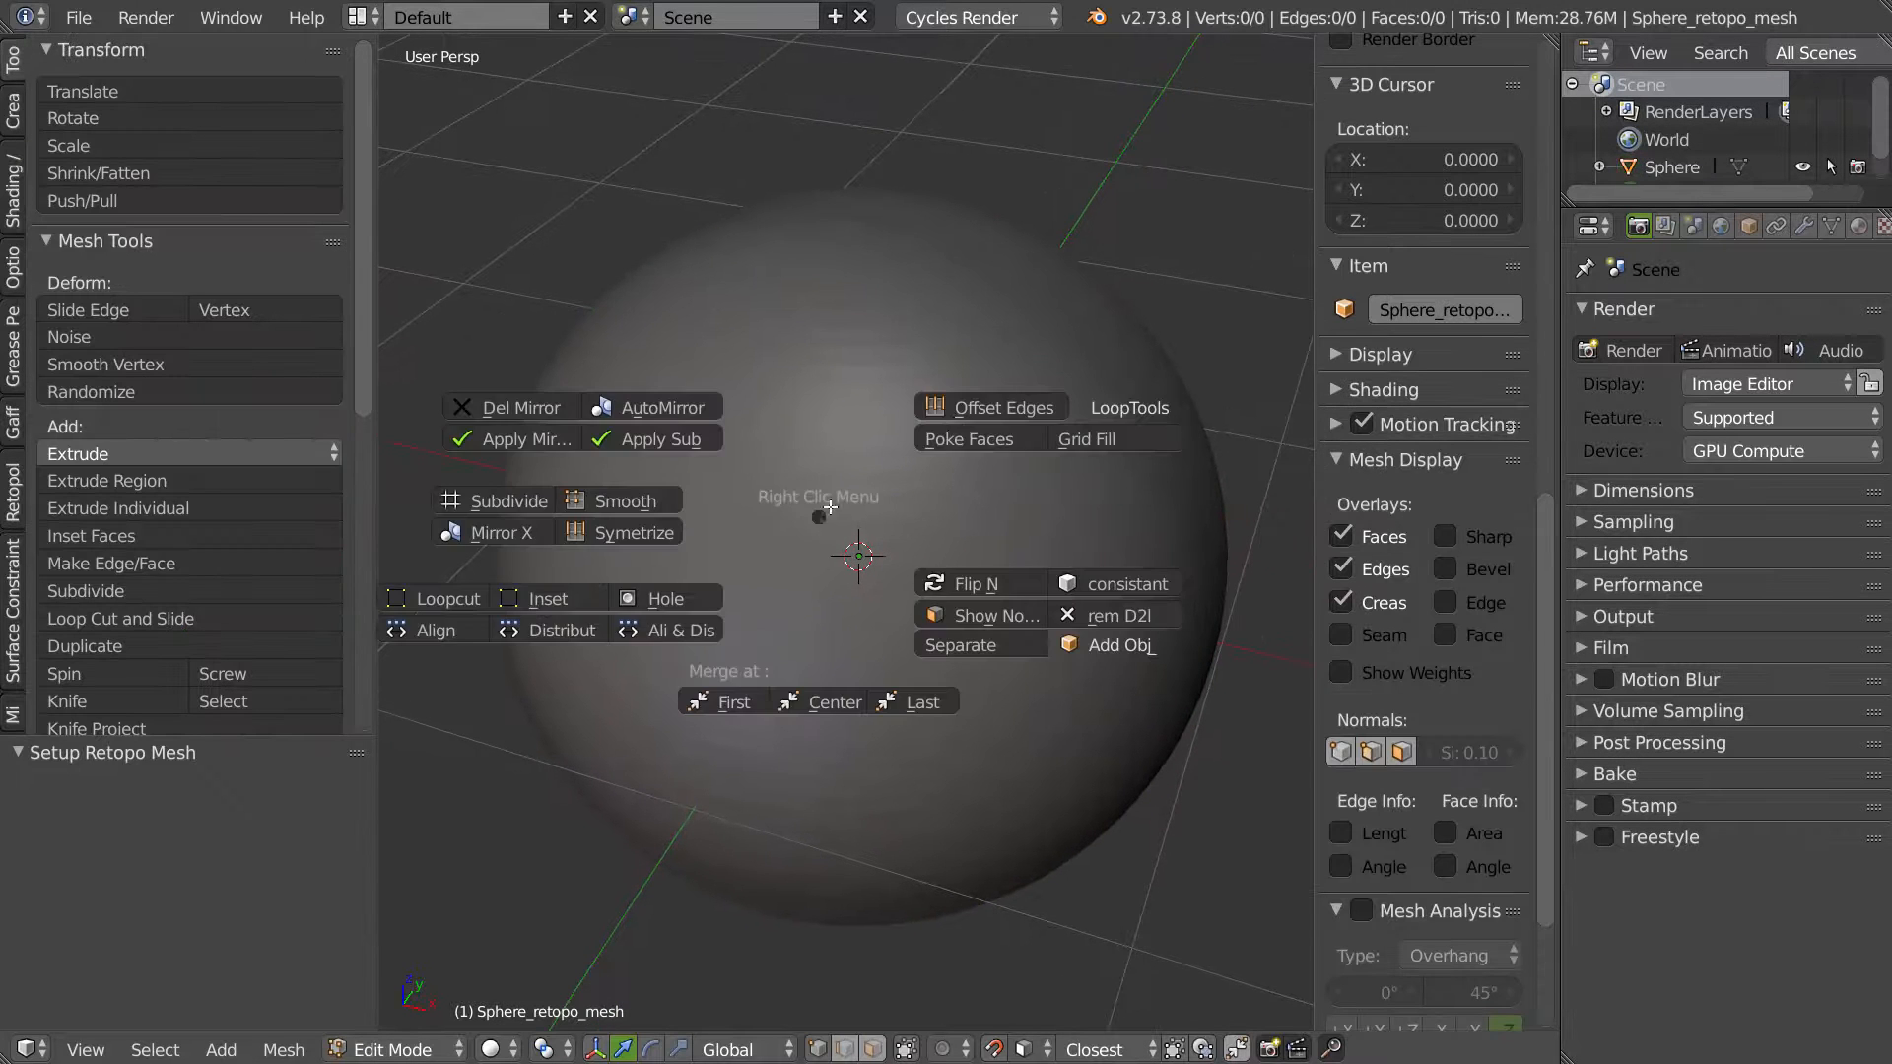
right_click(801, 515)
shift+right_click(838, 518)
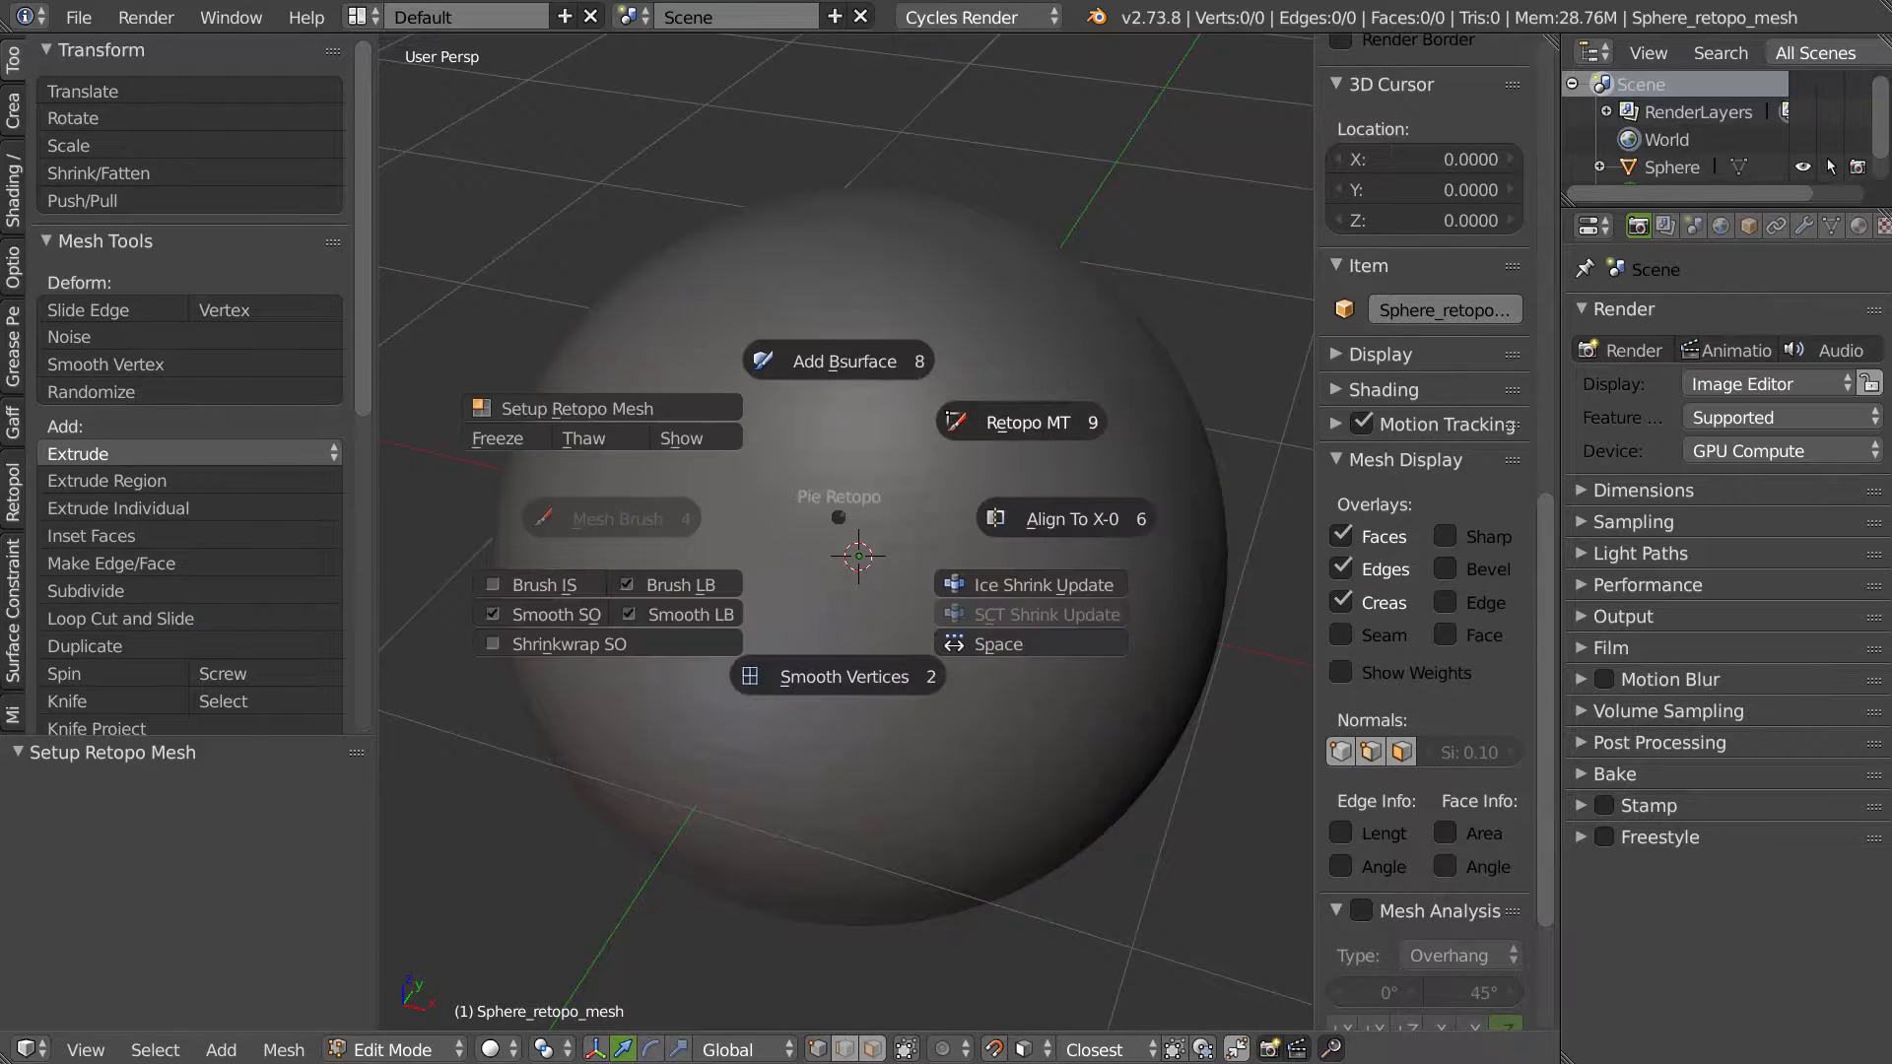
click(991, 425)
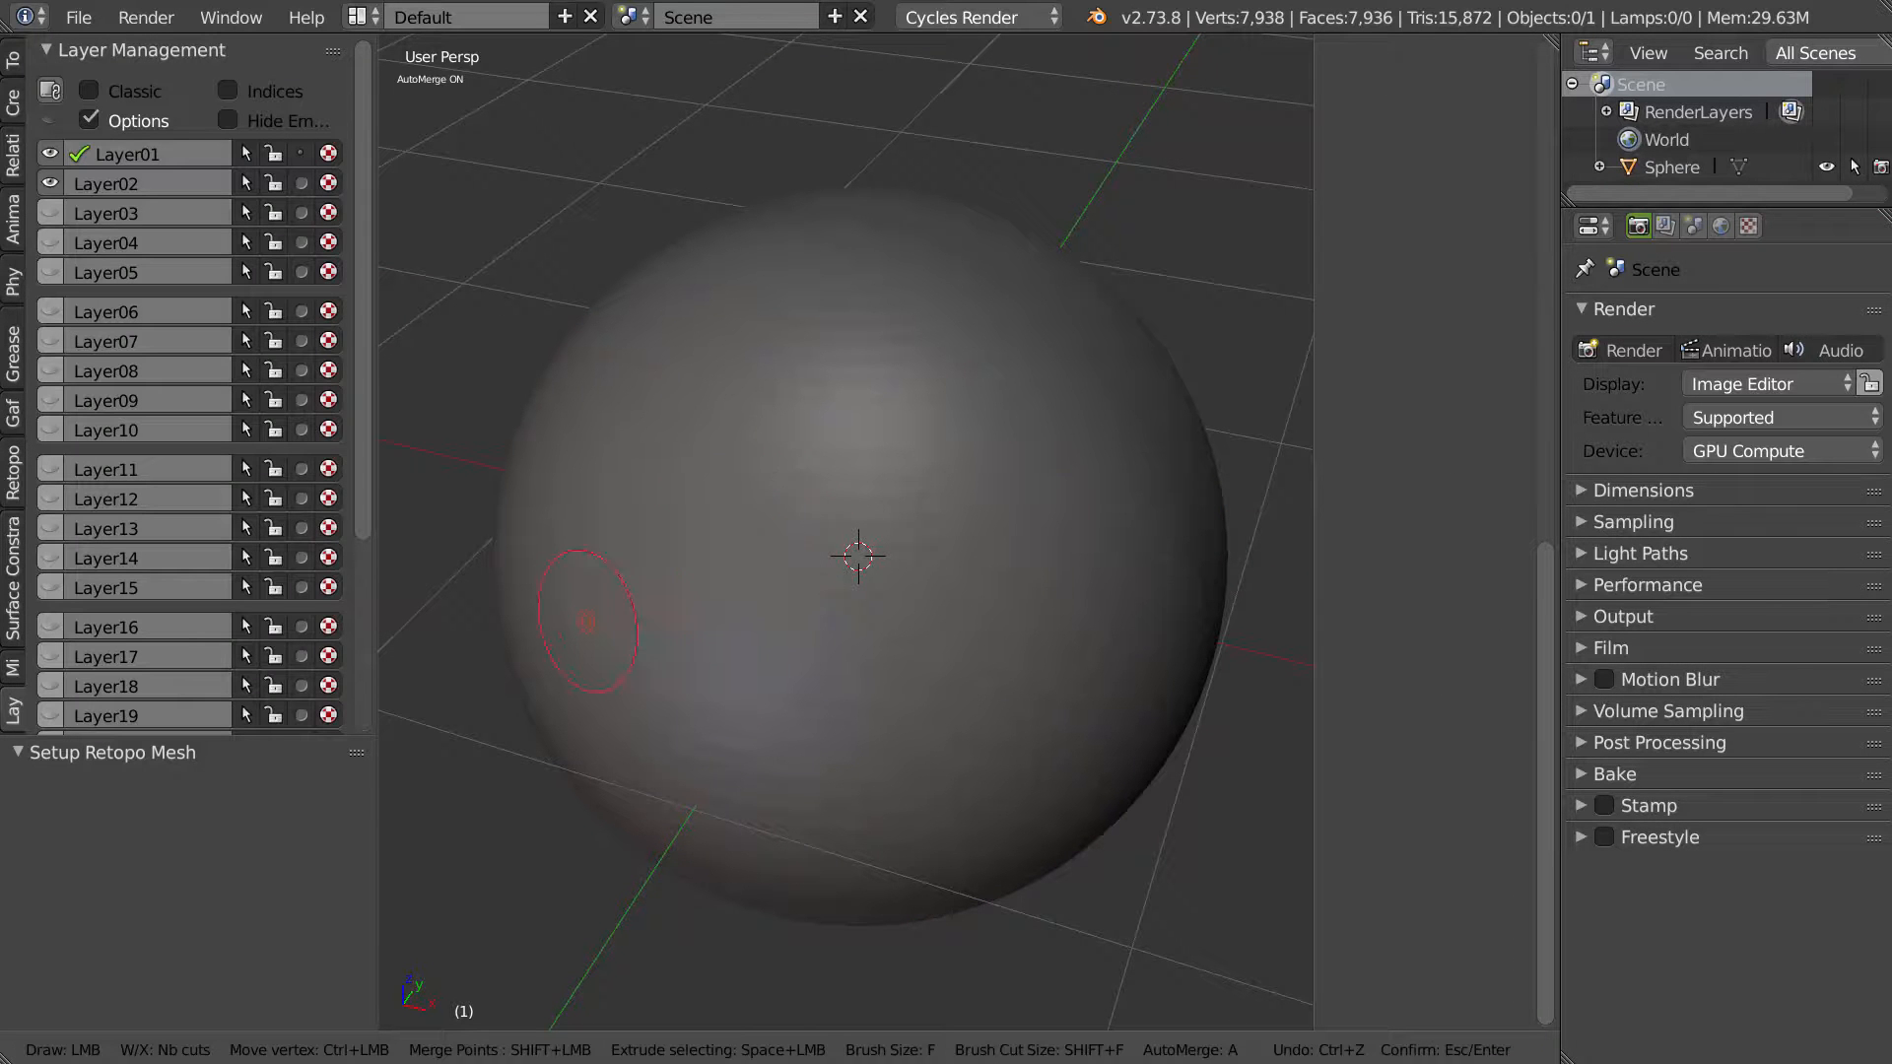
drag(1070, 434, 1074, 435)
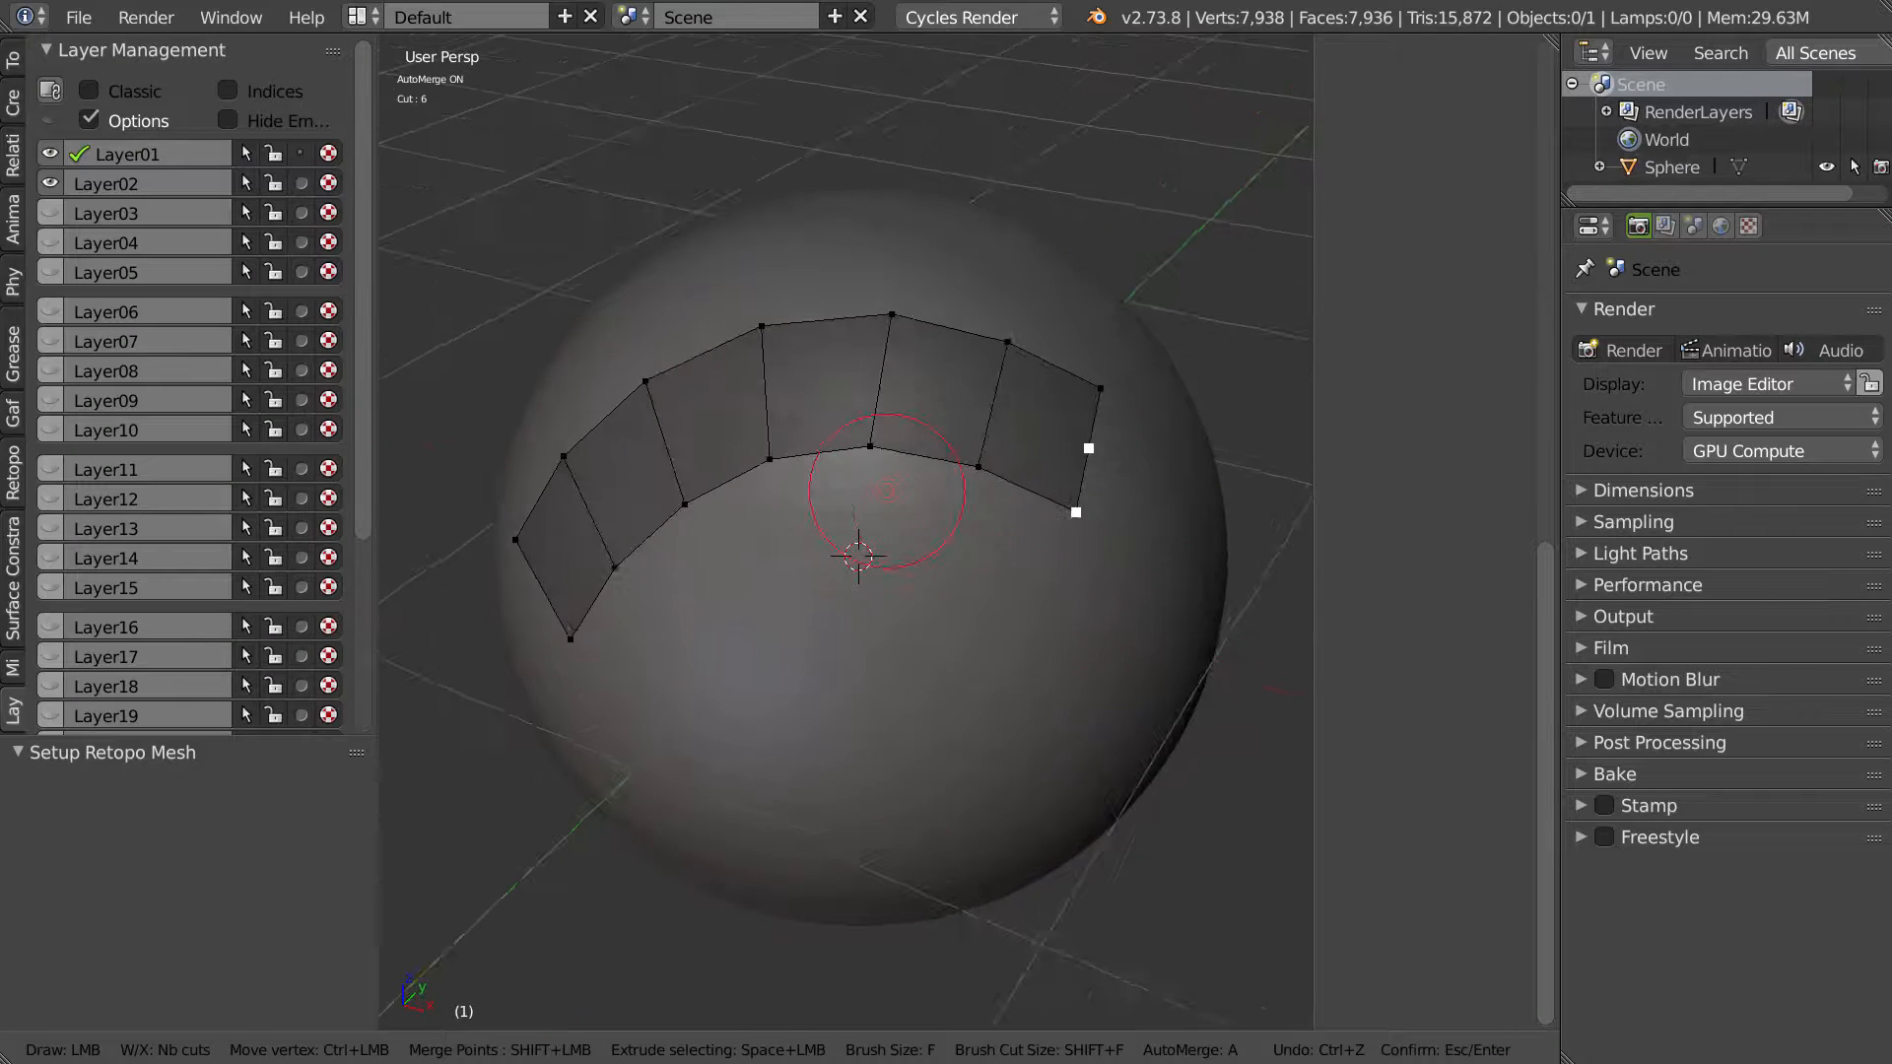
key(w)
key(w)
key(x)
key(x)
key(x)
key(x)
Step: Extrude a second strip from the first strip's left end below it, and join its right end up to the first strip
middle_drag(641, 600, 649, 591)
key(space)
drag(659, 585, 936, 698)
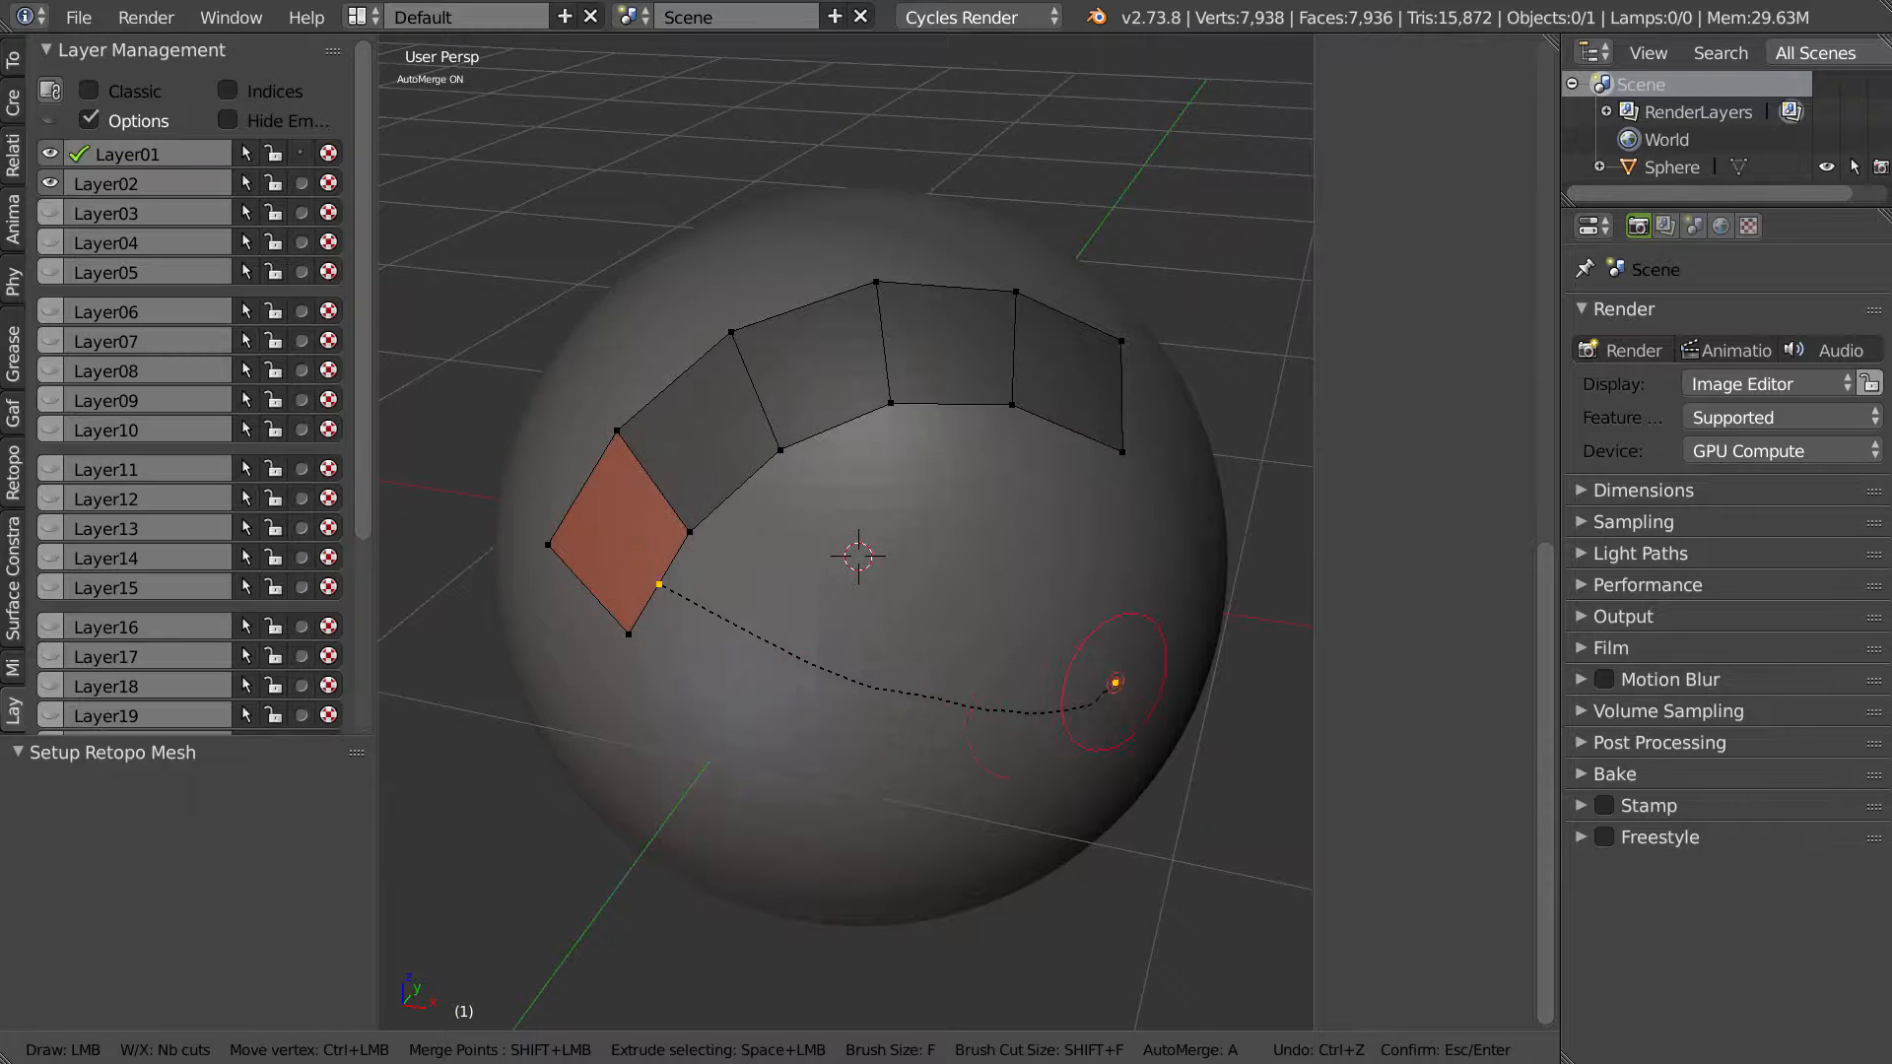
drag(1116, 682, 1108, 678)
middle_drag(1109, 678, 895, 694)
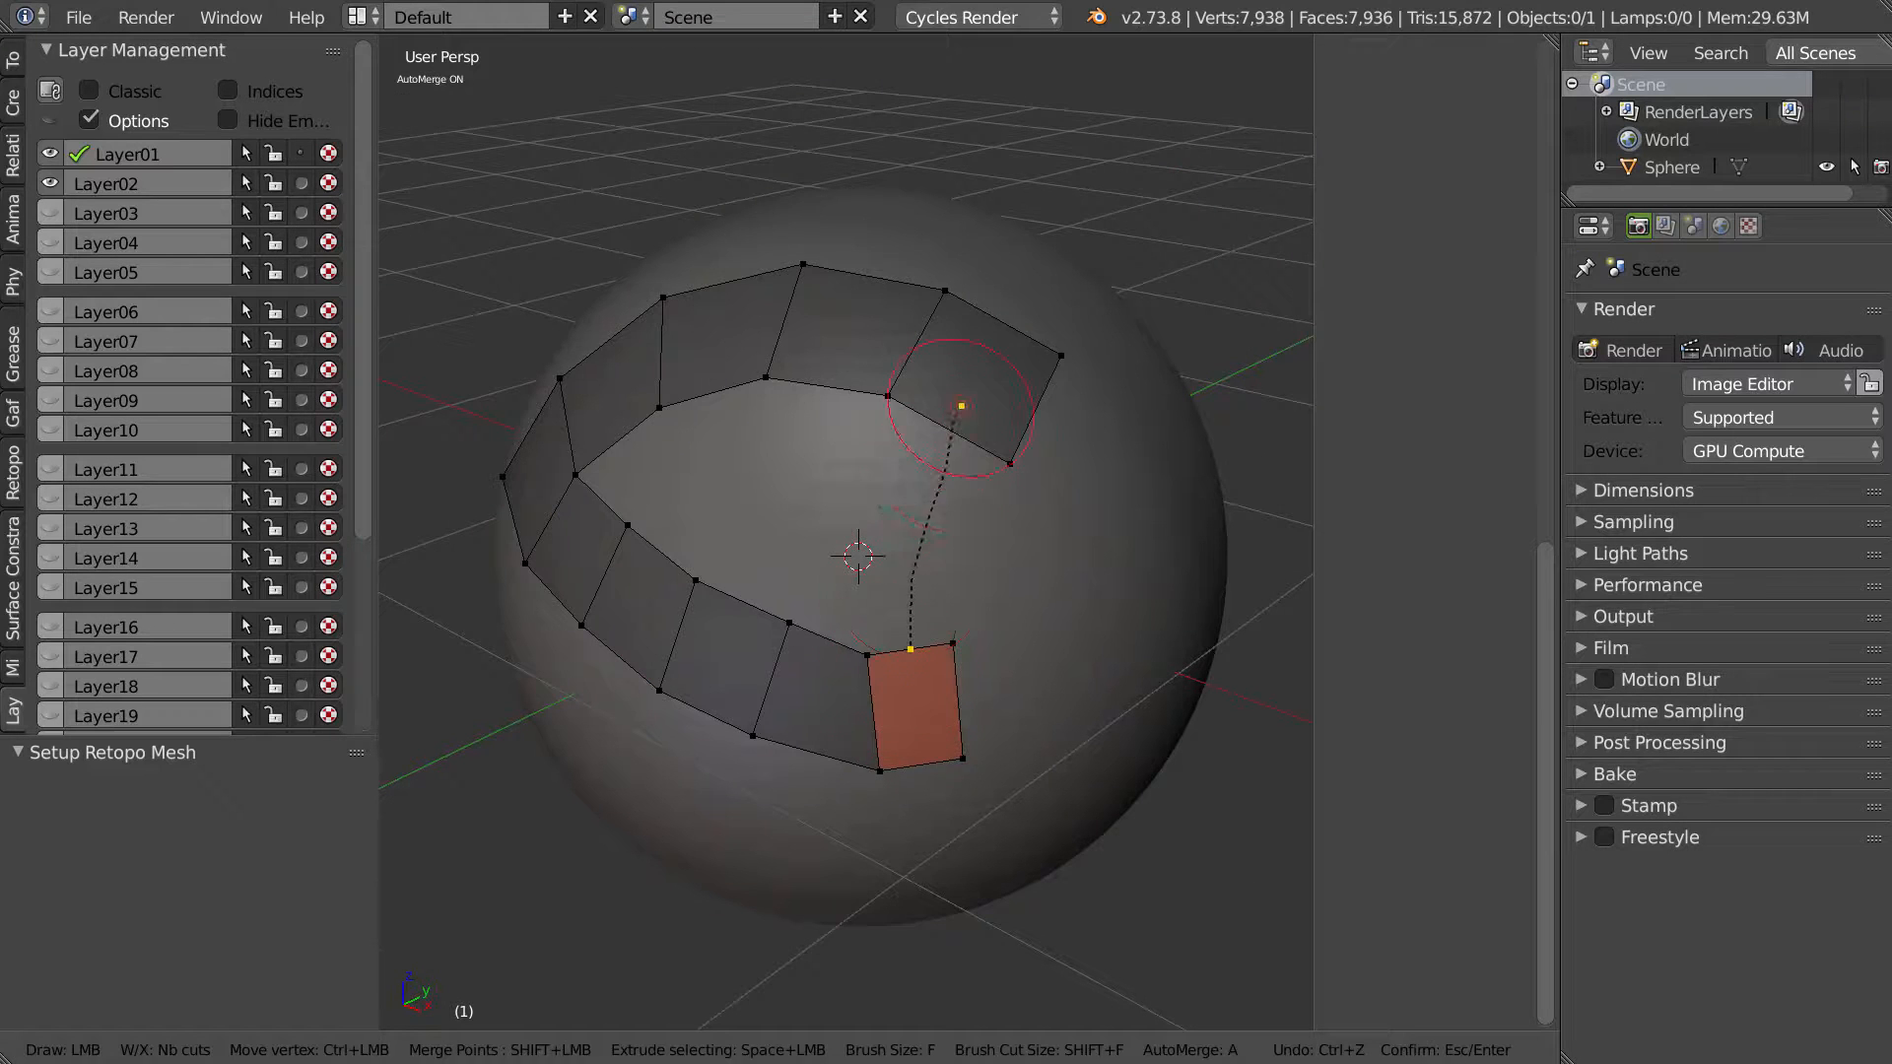
drag(962, 406, 956, 424)
middle_drag(892, 552, 939, 570)
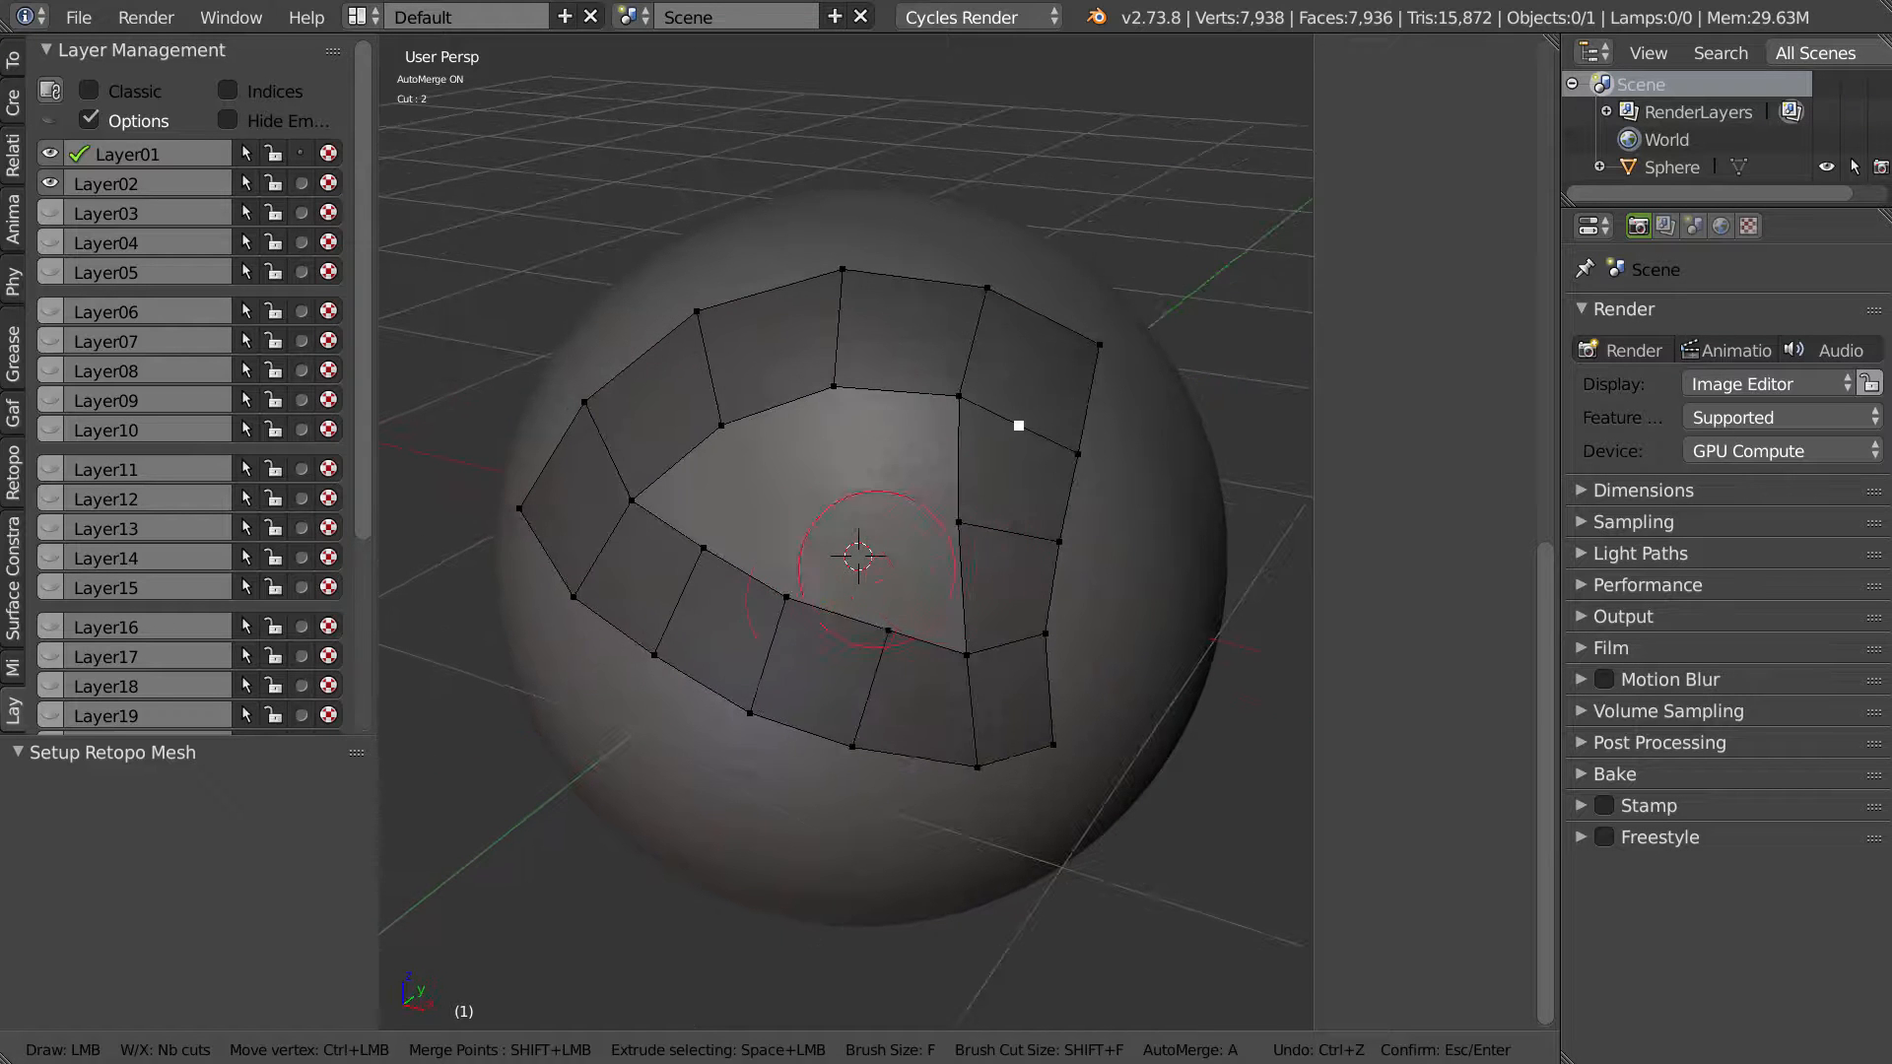
Step: Fill the opening between the strips with new faces and reposition the inner vertices to even out the quads
drag(878, 383, 882, 387)
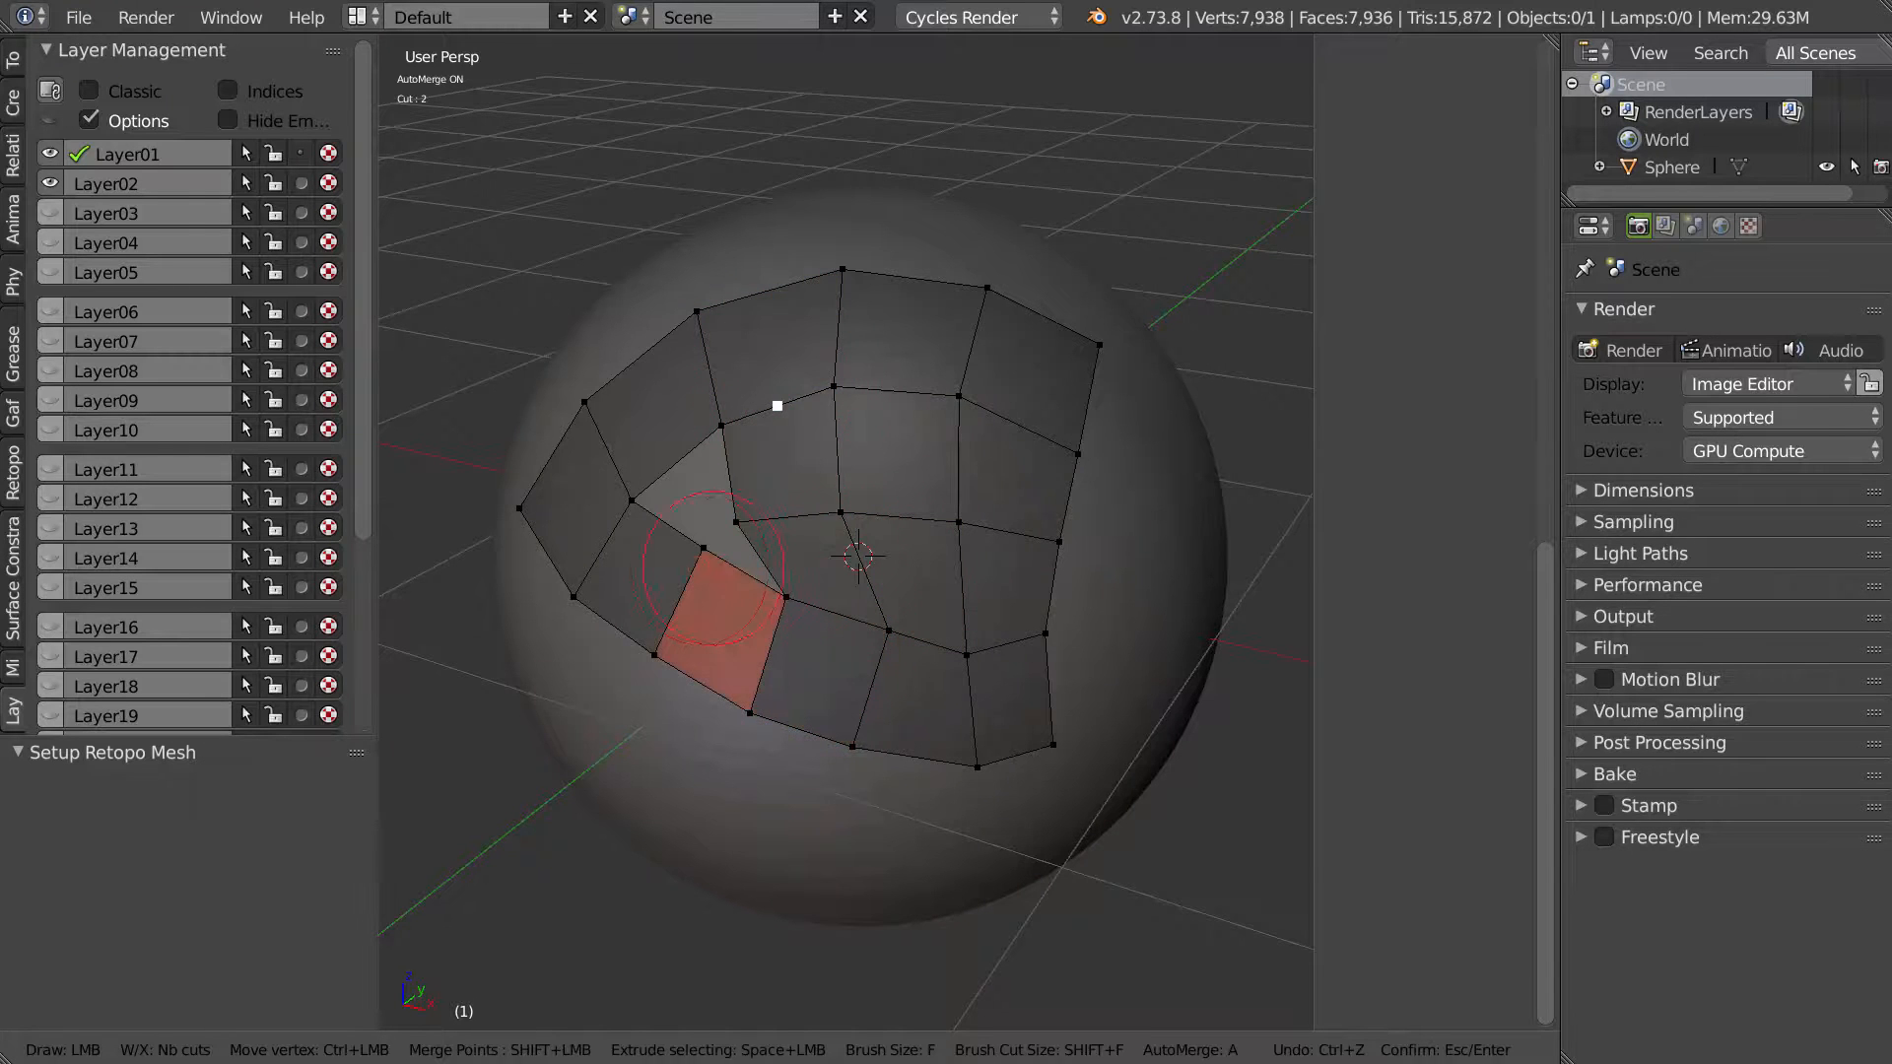
middle_drag(781, 405, 849, 418)
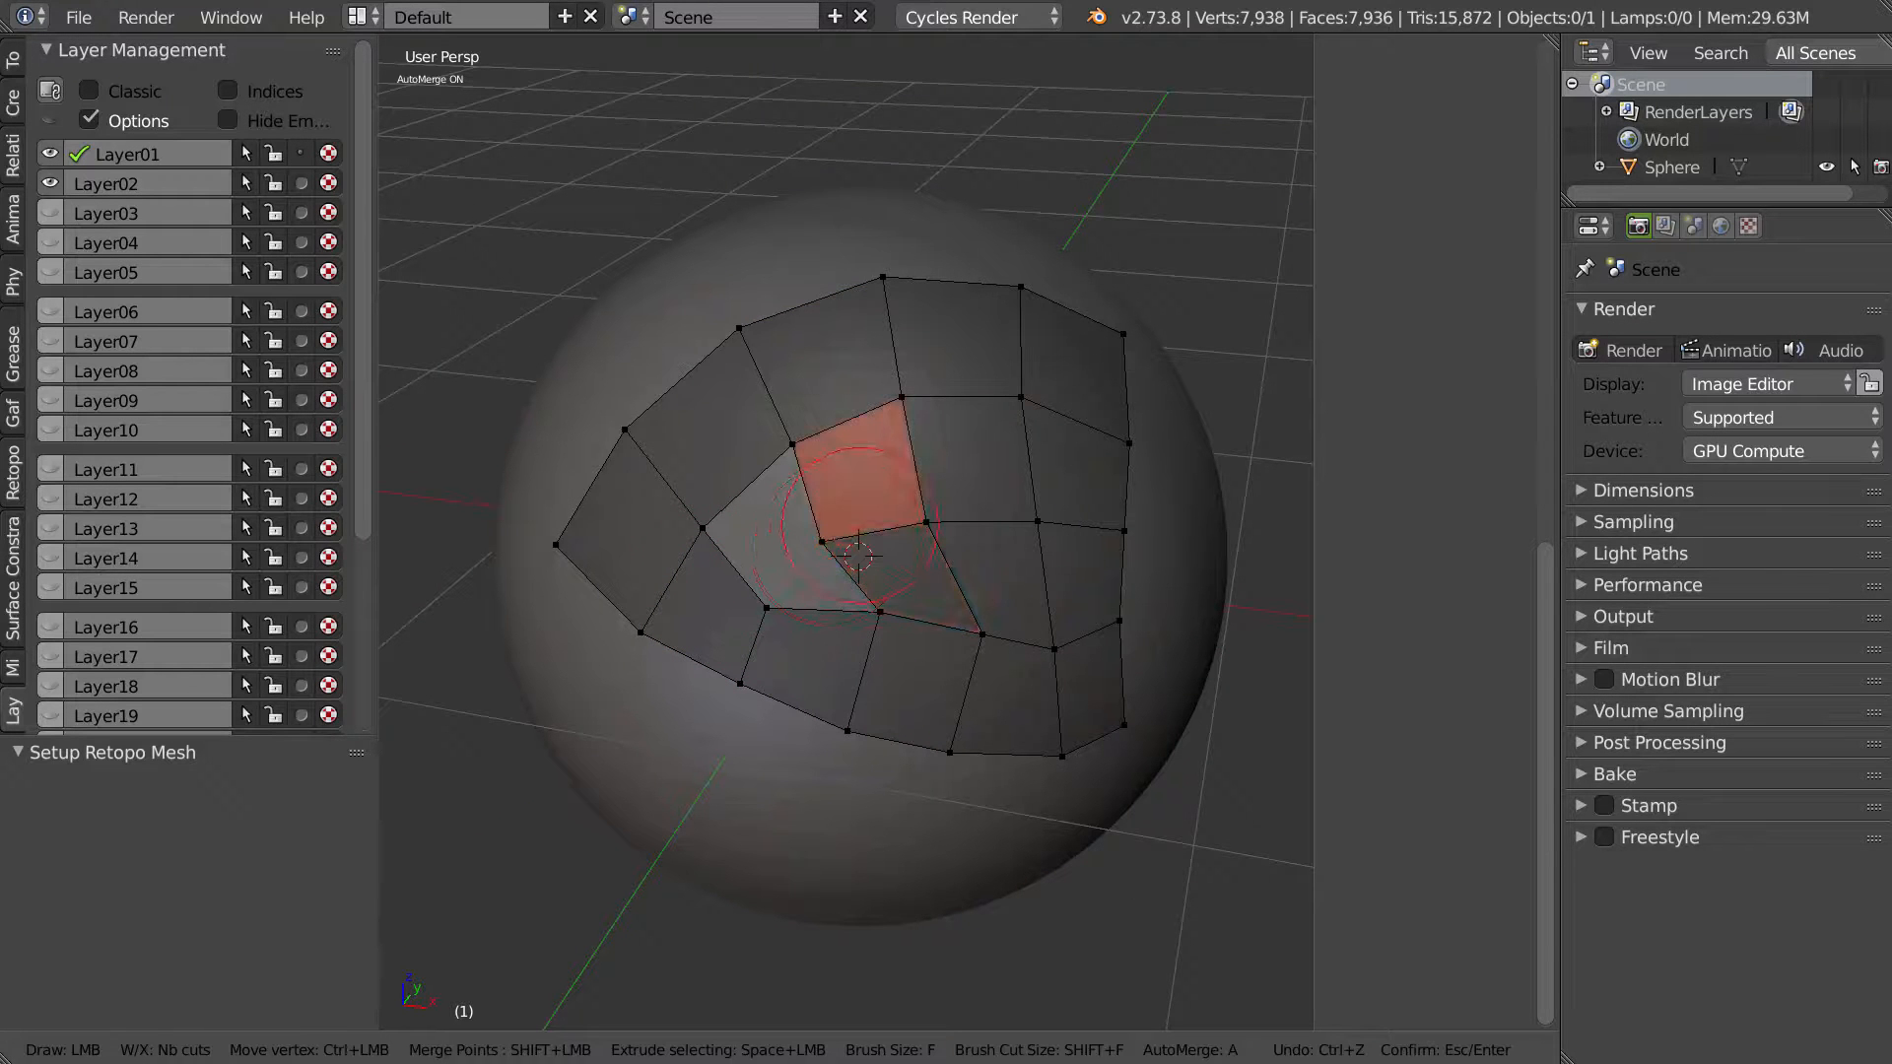
ctrl+drag(822, 543, 859, 532)
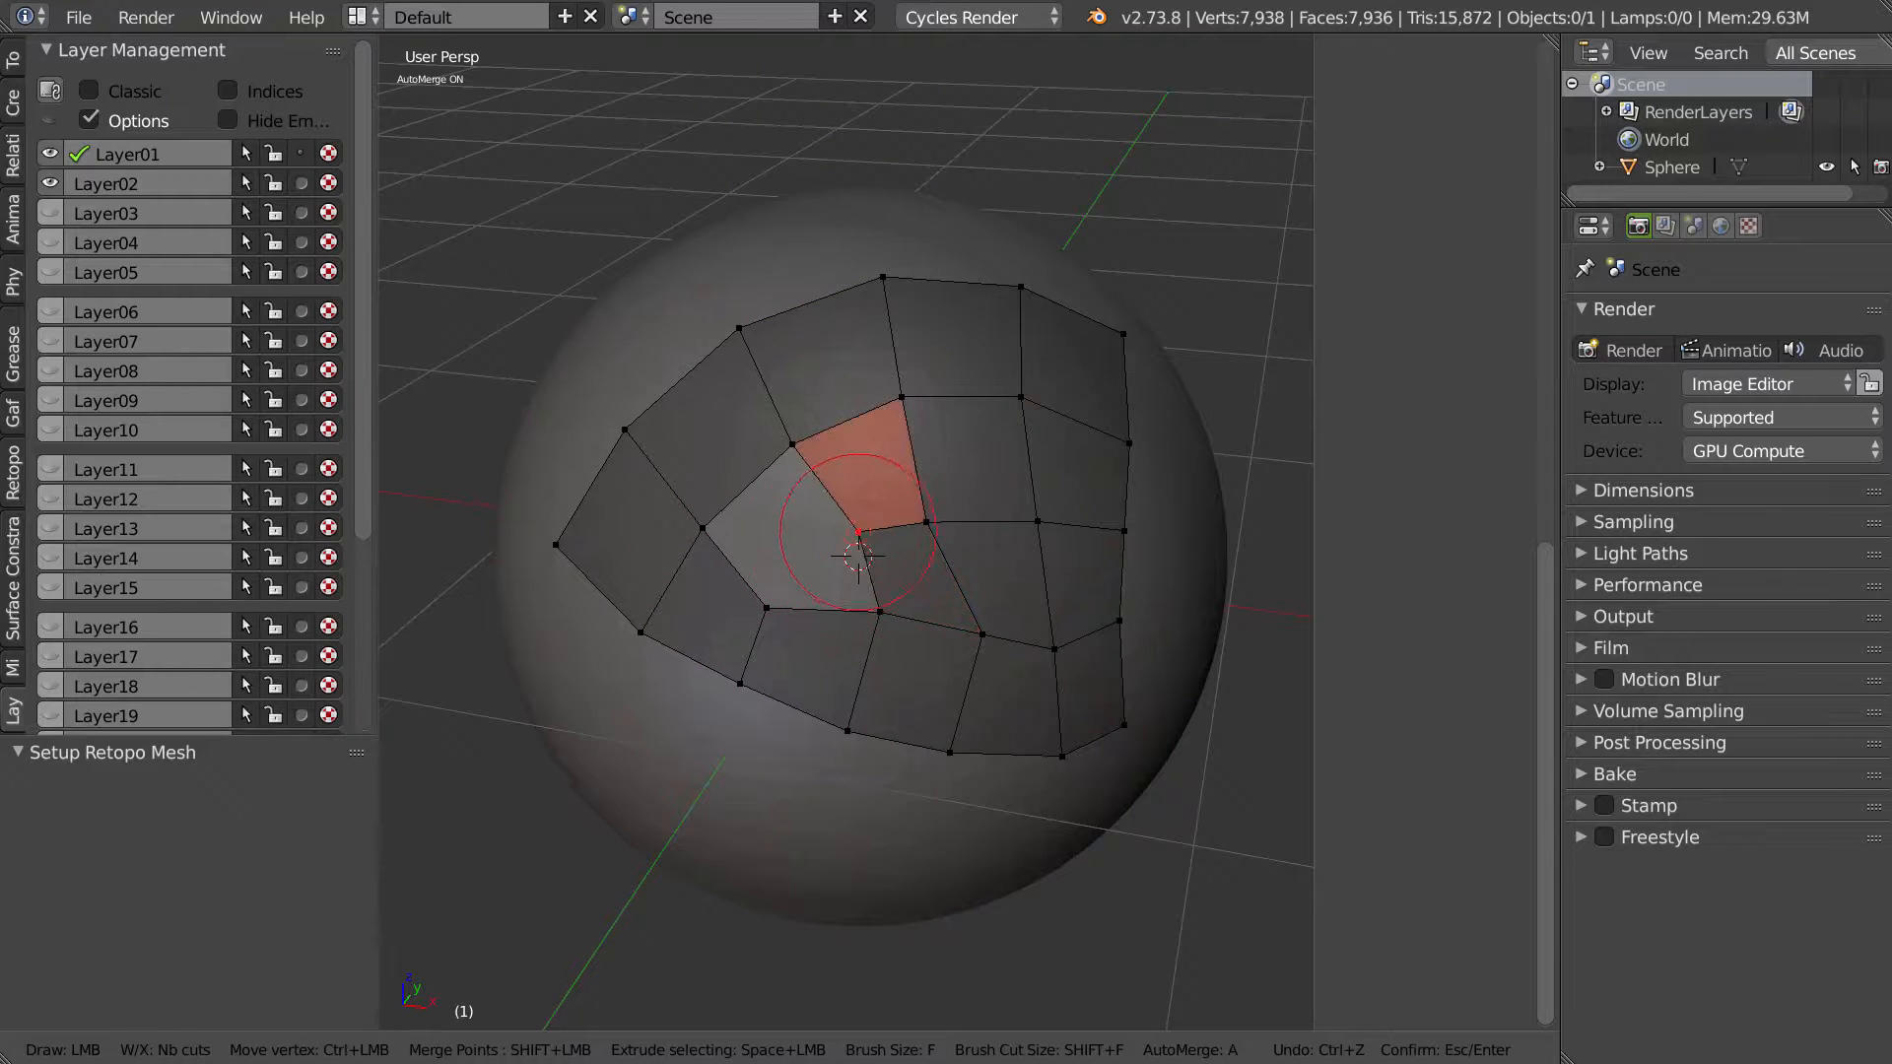
ctrl+drag(880, 613, 880, 646)
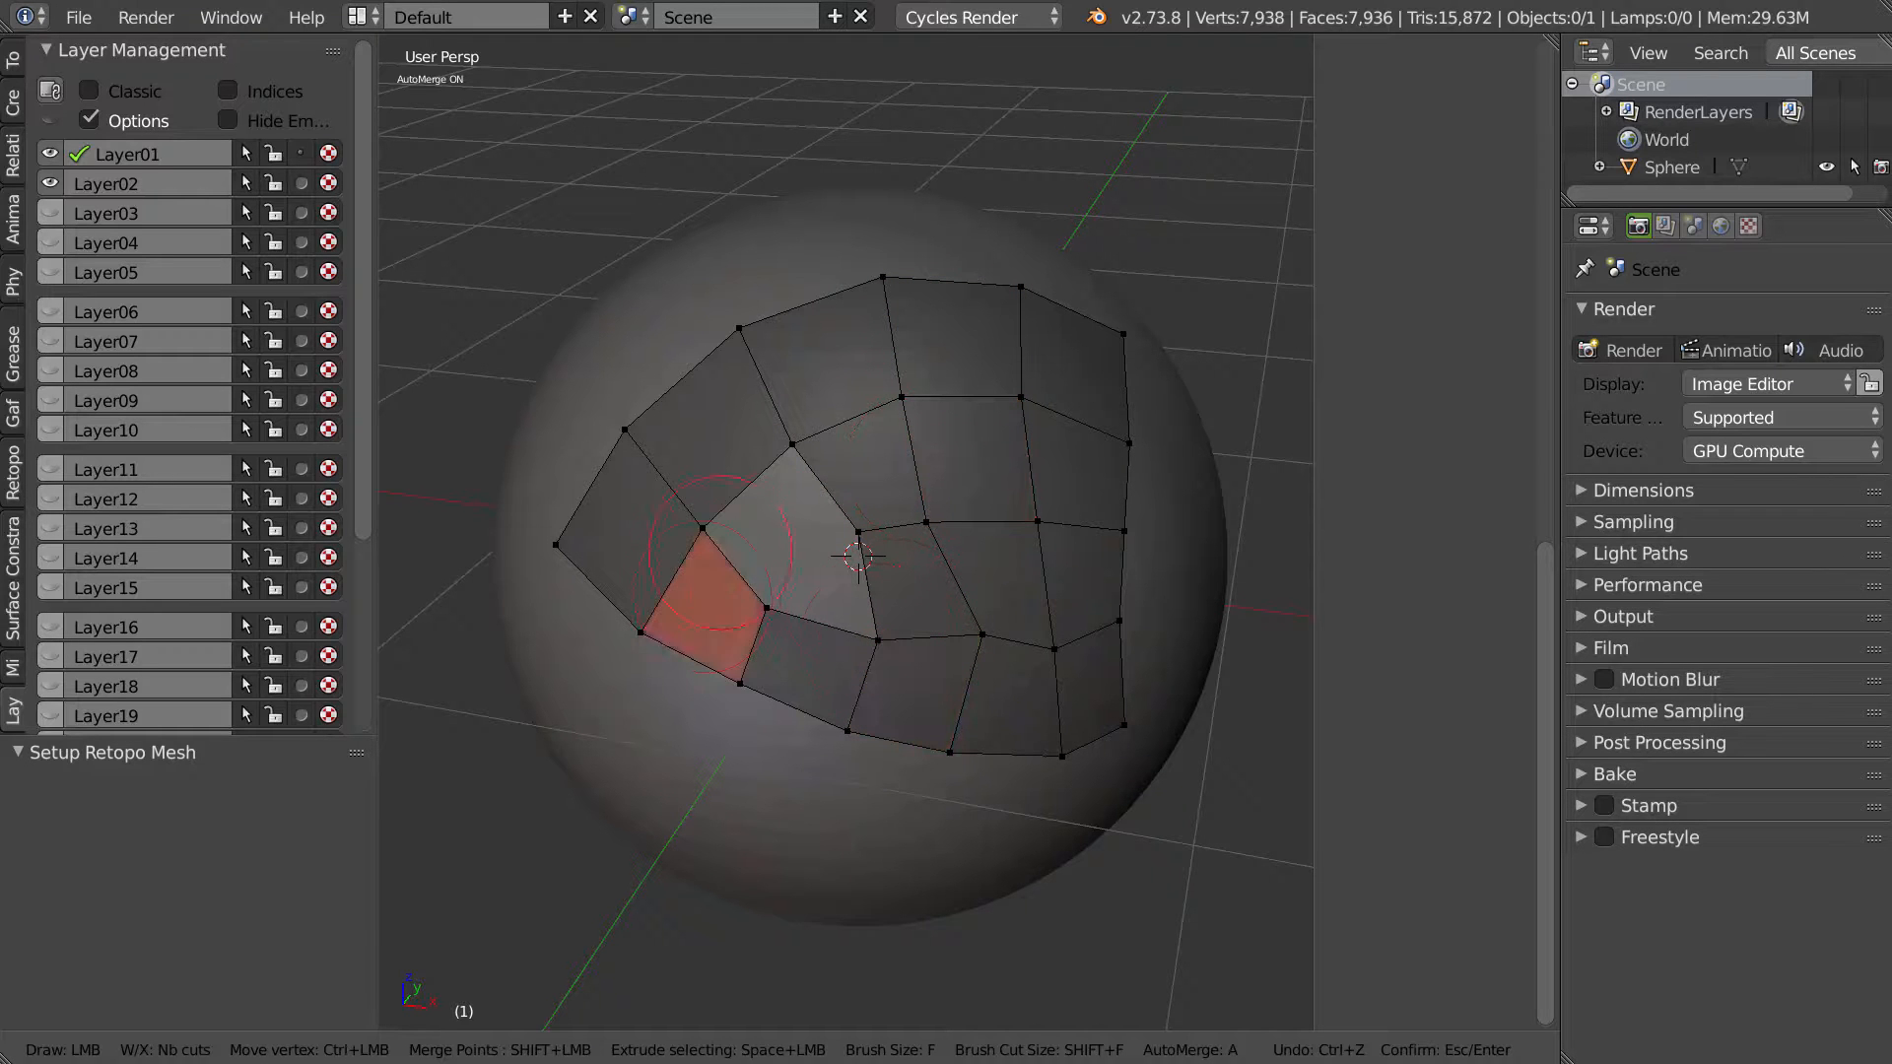
key(w)
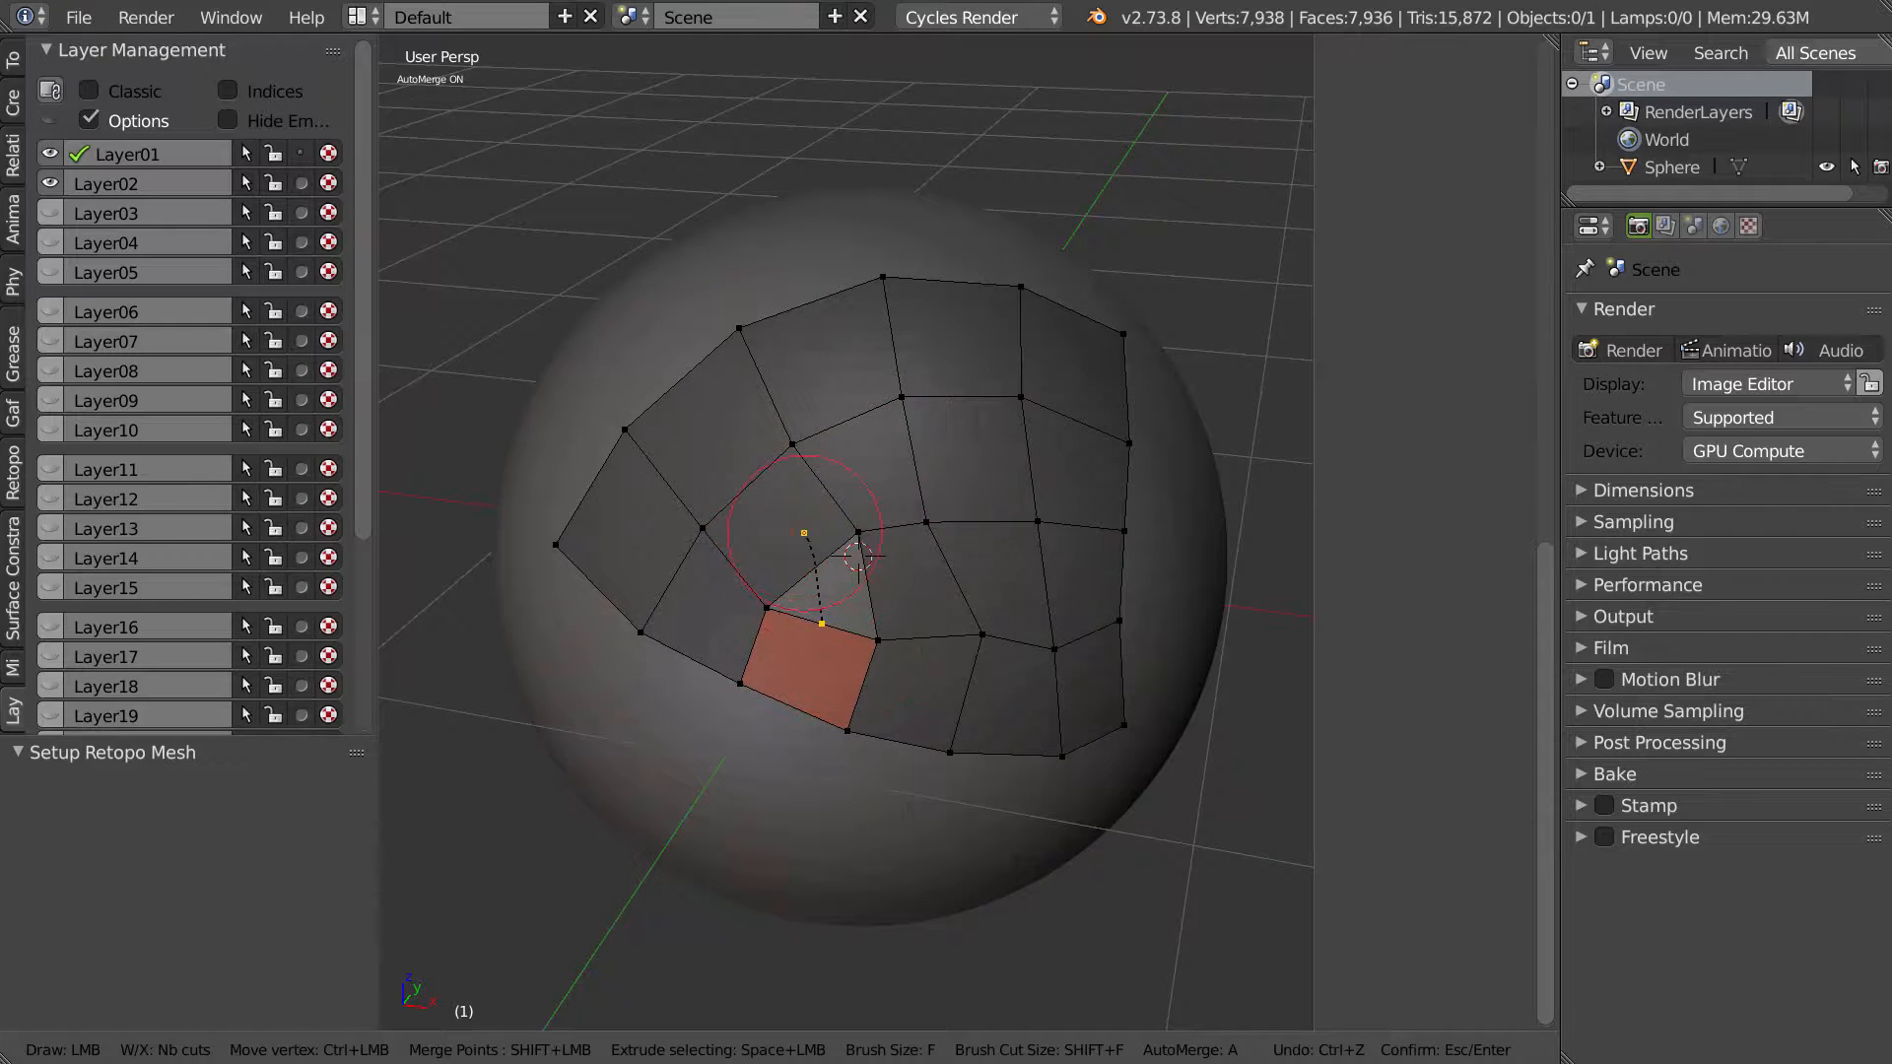
middle_drag(796, 522, 806, 524)
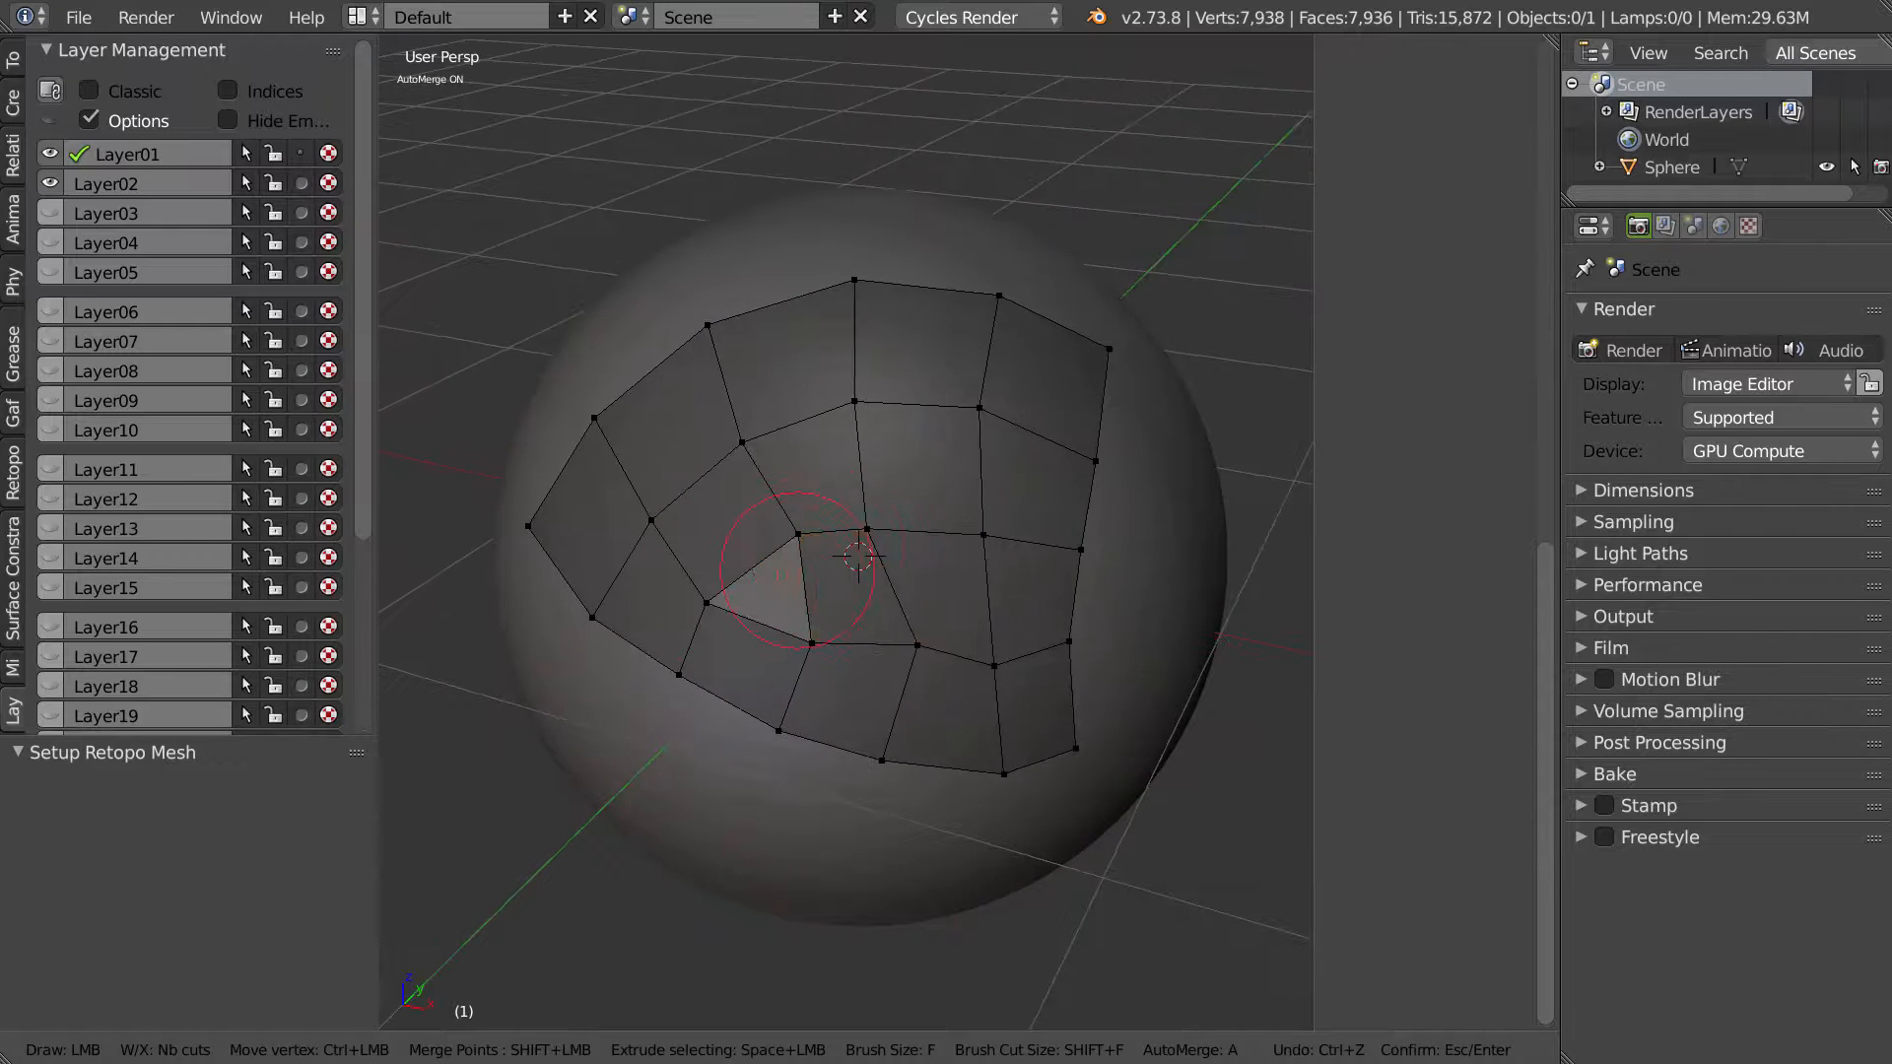
ctrl+drag(804, 526, 905, 524)
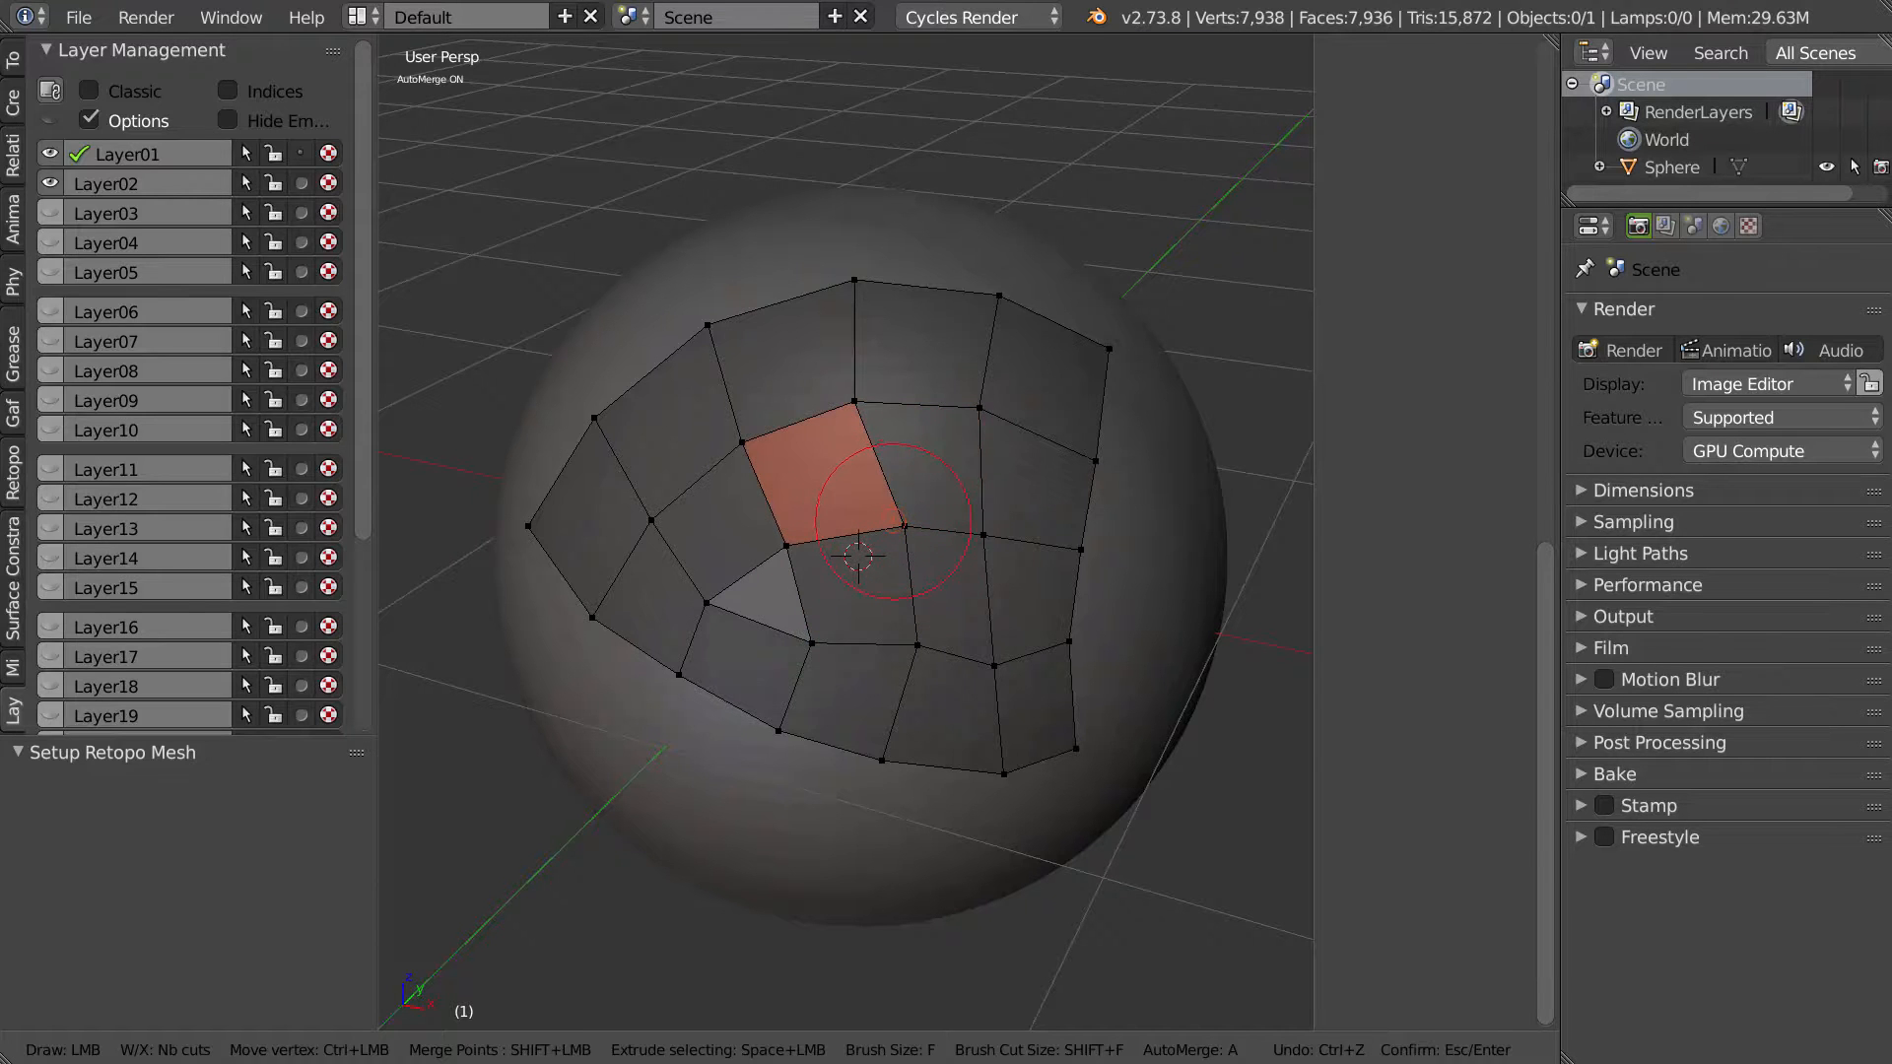
Step: Confirm the Retopo MT drawing and remove the Mirror modifier from the retopo mesh
key(Return)
middle_drag(830, 526, 867, 460)
right_click(910, 515)
click(651, 438)
middle_drag(747, 534, 650, 420)
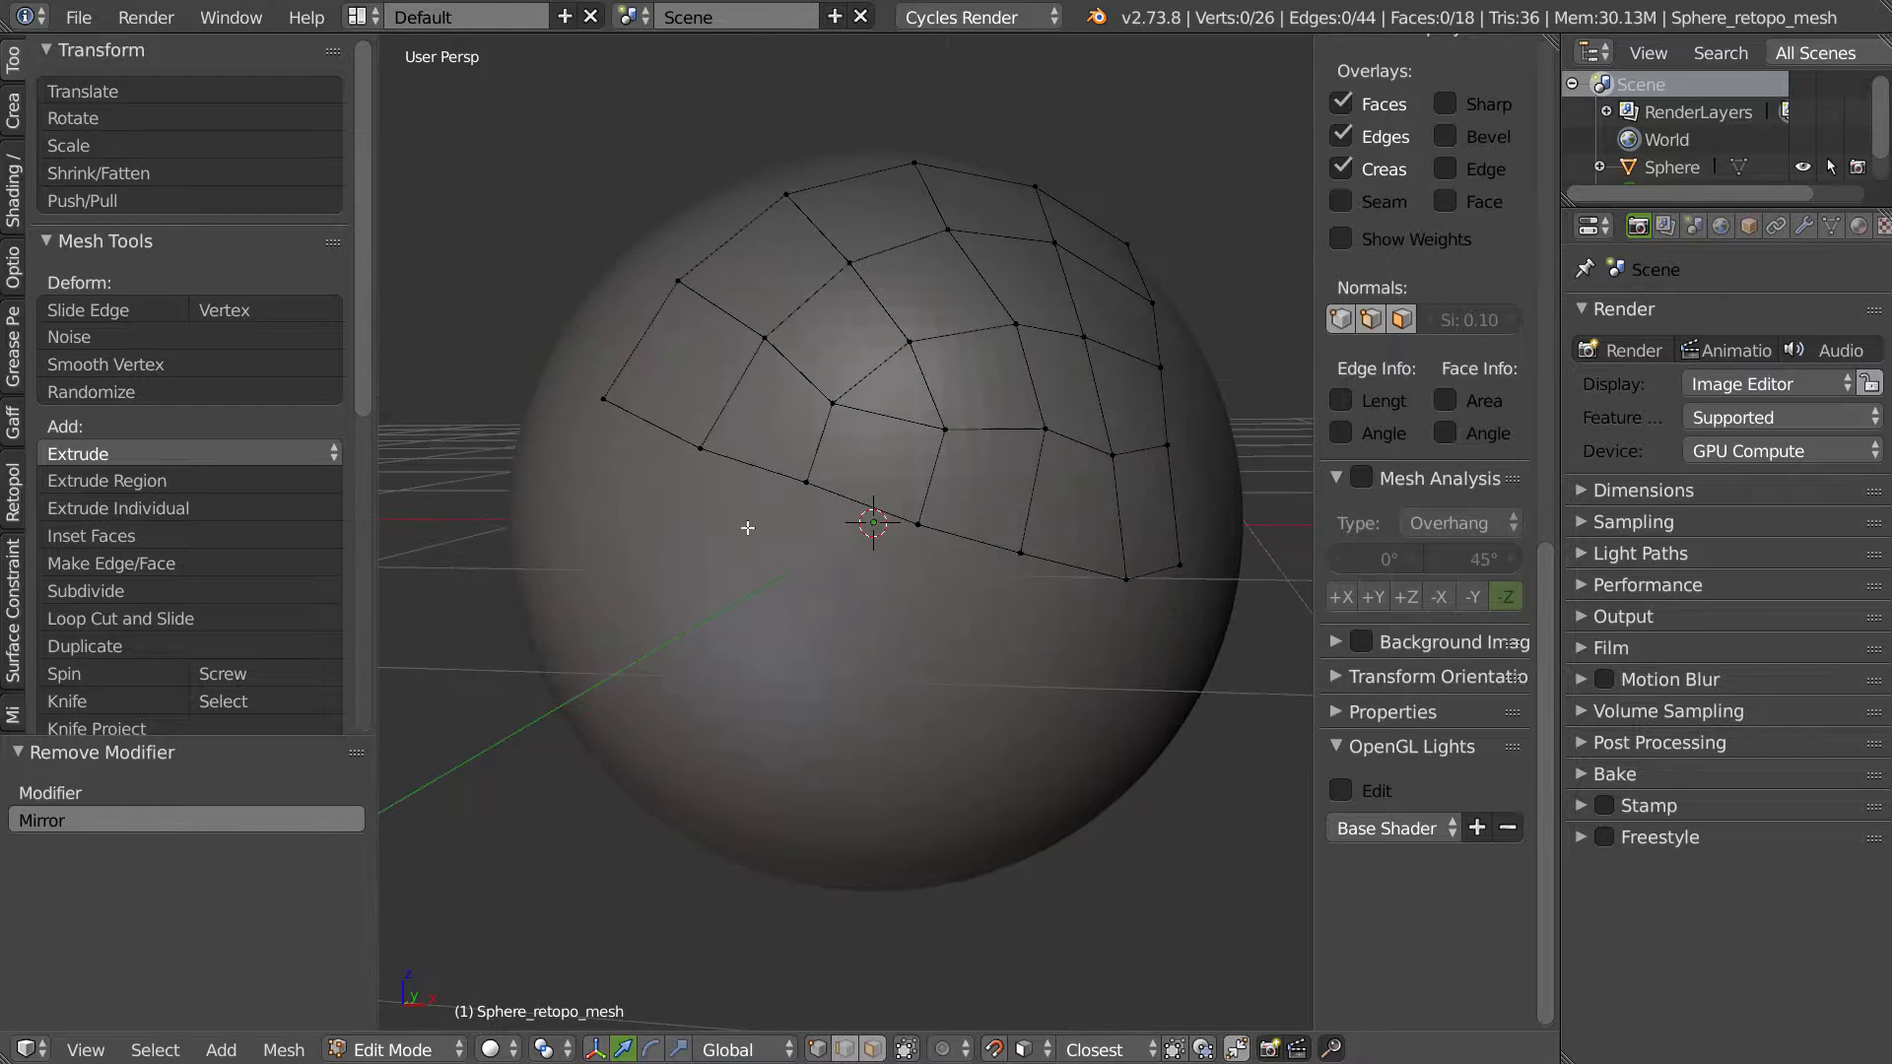
Step: Try a grease pencil stroke below the mesh, set stroke placement to Surface and remove the stroke's layer
drag(583, 520, 1057, 702)
mouse_move(1053, 698)
middle_down()
mouse_move(967, 705)
mouse_move(978, 691)
middle_up()
scroll(1404, 289, up, 15)
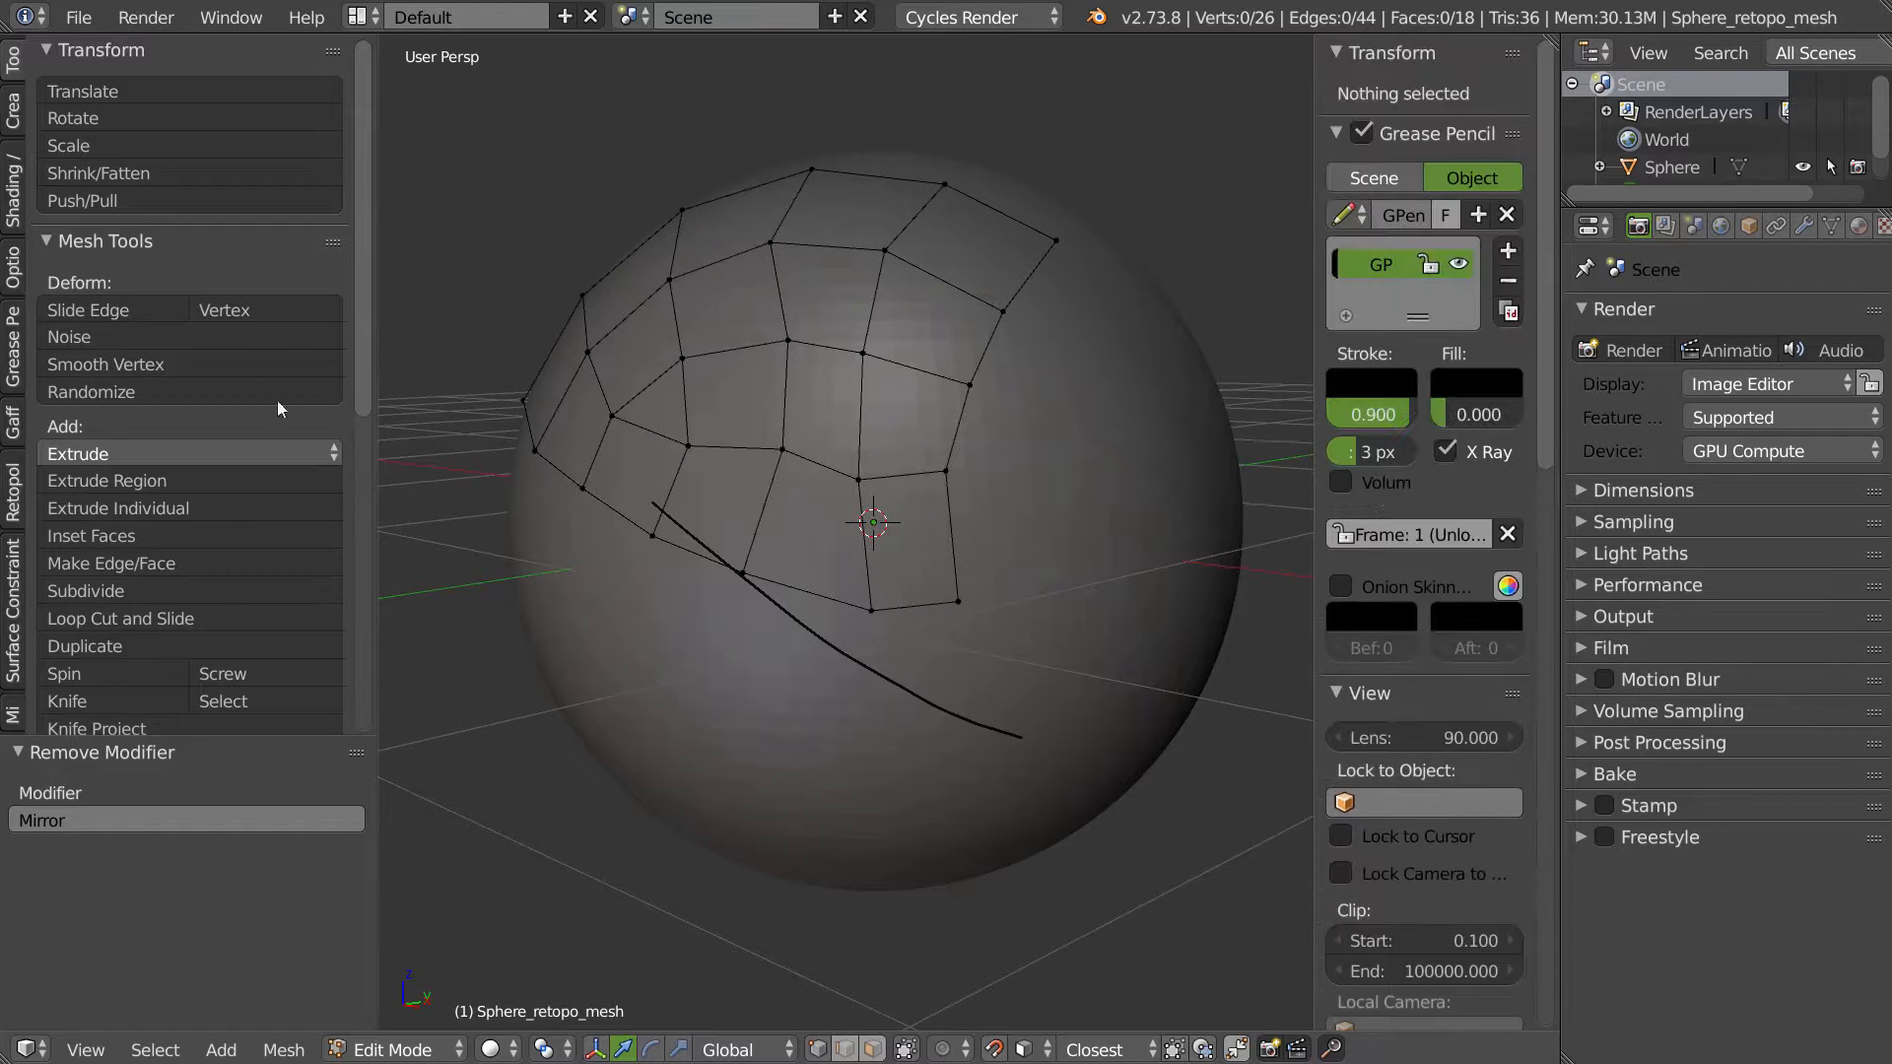
click(14, 347)
click(110, 333)
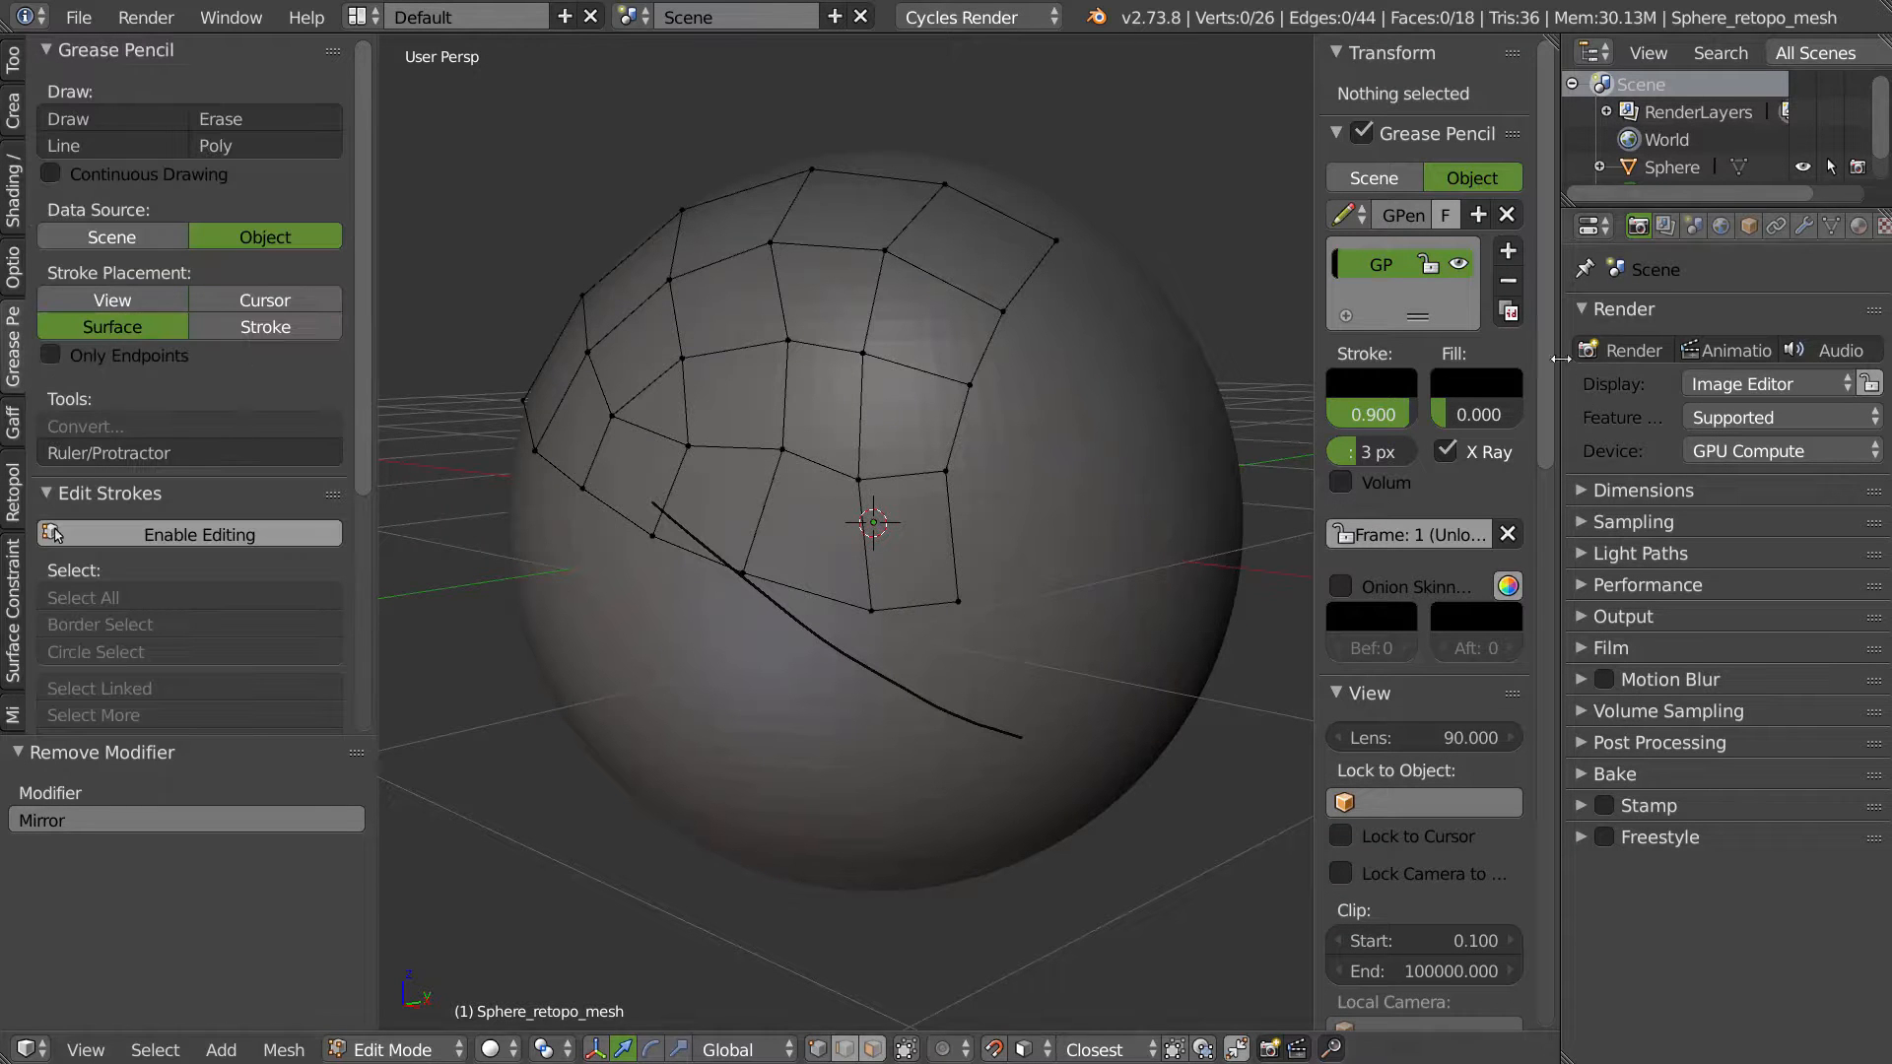
click(1507, 282)
Step: Draw a grease pencil stroke below the mesh and build a Bsurfaces surface from its lower edge loop with Follow set to 2
mouse_move(890, 593)
middle_down()
mouse_move(885, 560)
mouse_move(950, 561)
mouse_move(879, 569)
middle_up()
mouse_move(548, 535)
mouse_down()
mouse_move(662, 598)
mouse_move(1066, 702)
mouse_up()
mouse_move(1066, 702)
middle_down()
mouse_move(1035, 672)
mouse_move(1069, 678)
middle_up()
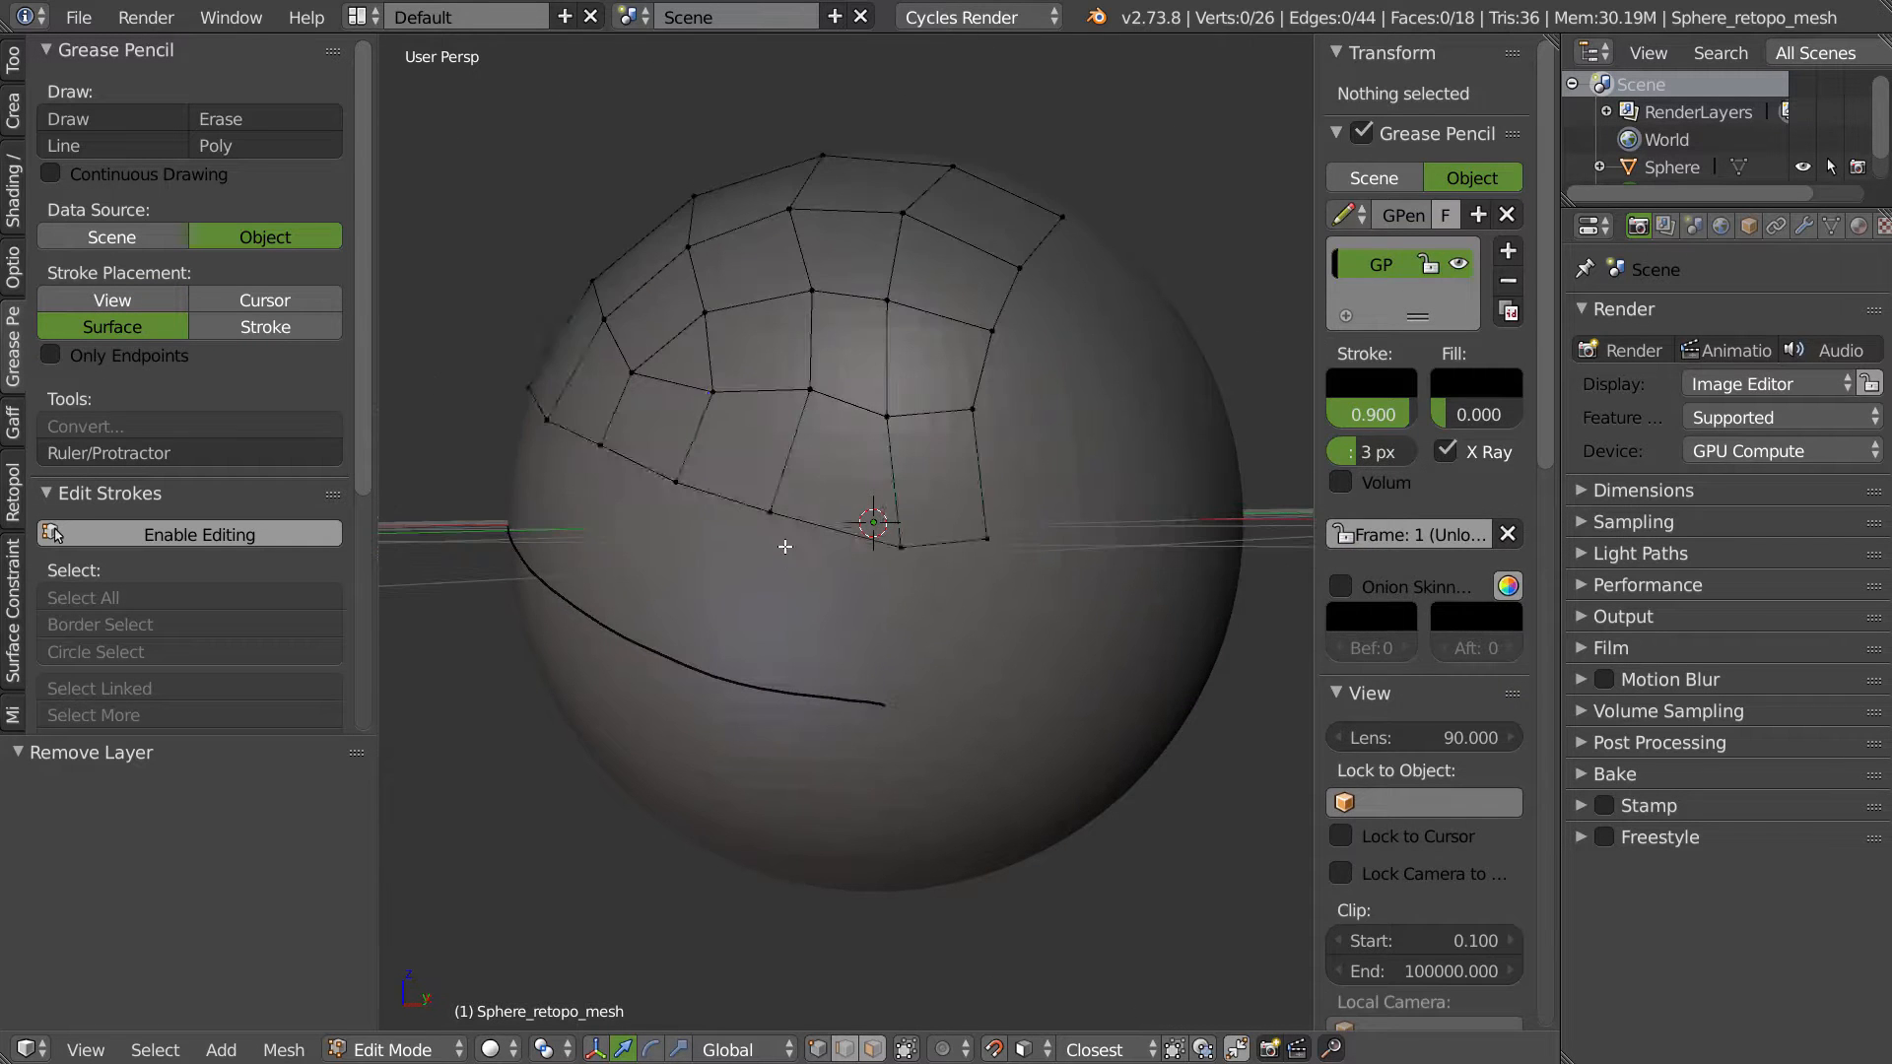
alt+right_click(807, 530)
mouse_move(837, 566)
middle_down()
mouse_move(867, 577)
mouse_move(770, 545)
mouse_move(853, 540)
middle_up()
key(shift+v)
click(895, 476)
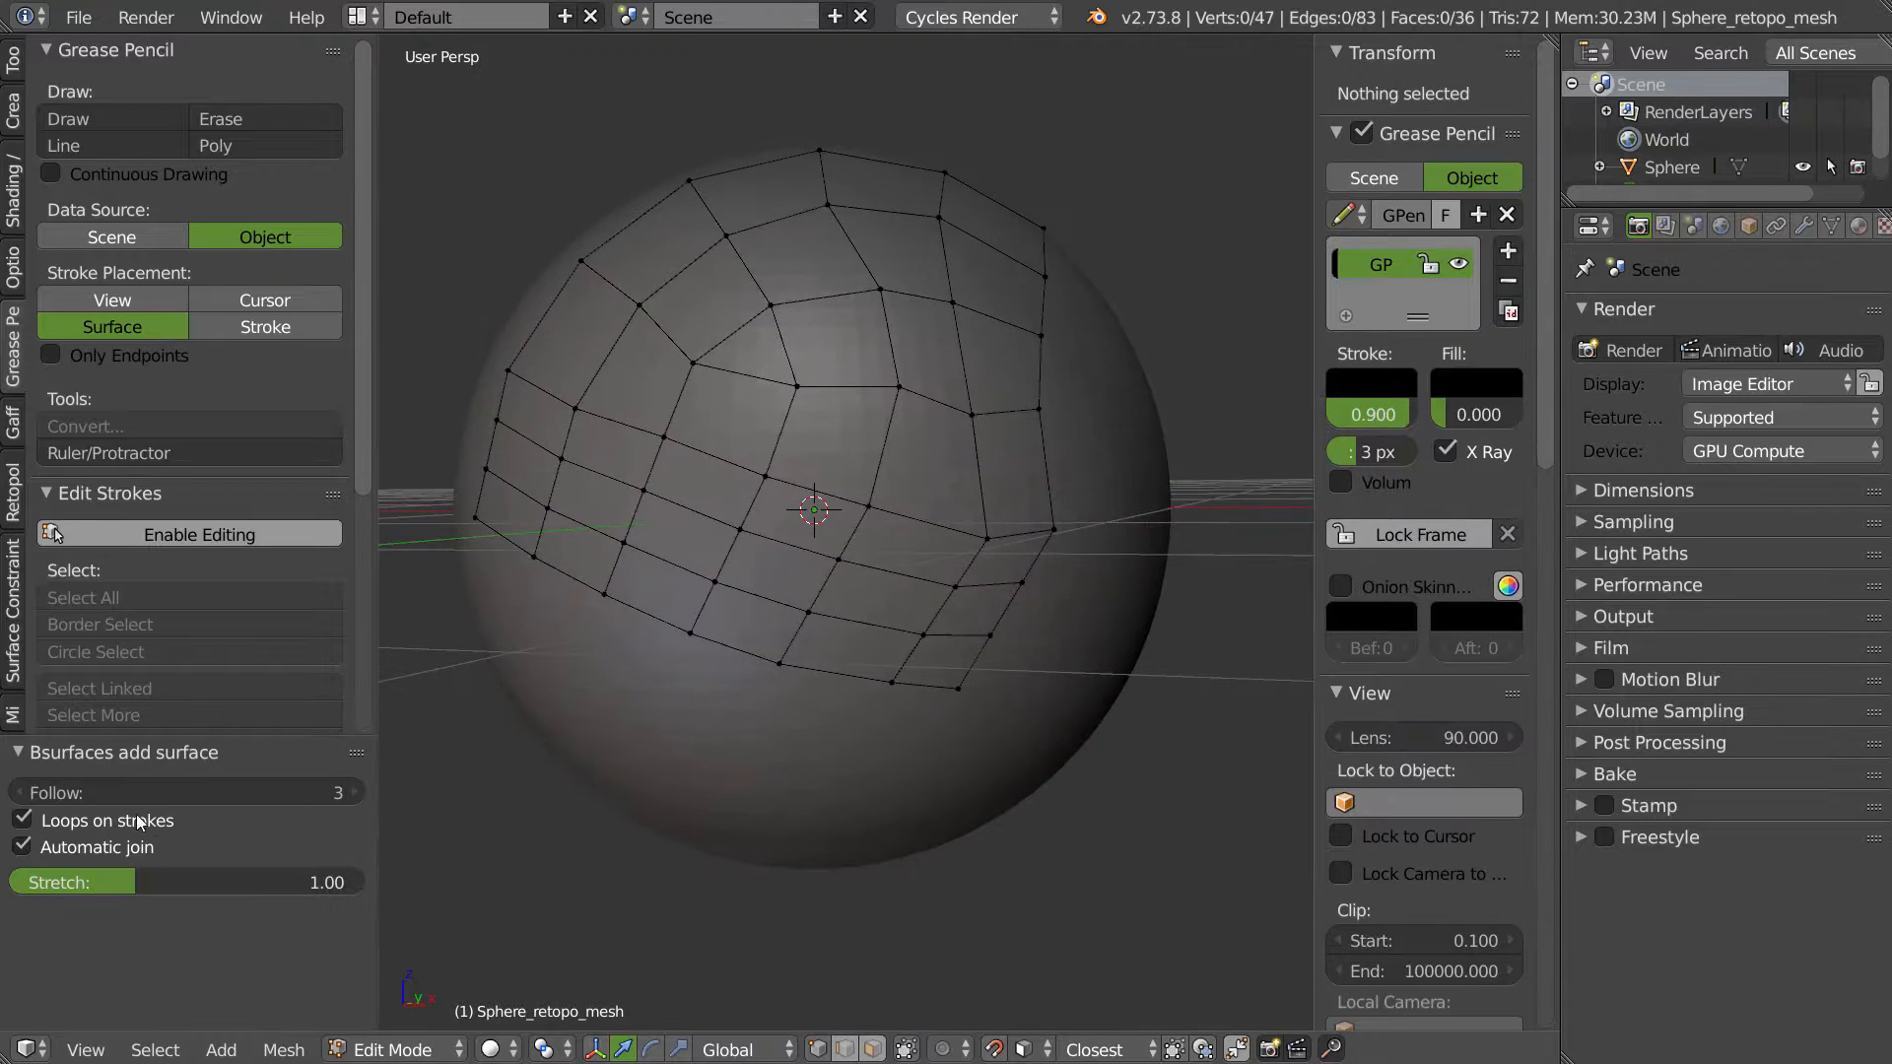
drag(156, 790, 140, 789)
Step: Smooth the vertices of the whole retopo mesh several times
middle_drag(1030, 530, 978, 569)
key(shift+v)
click(936, 764)
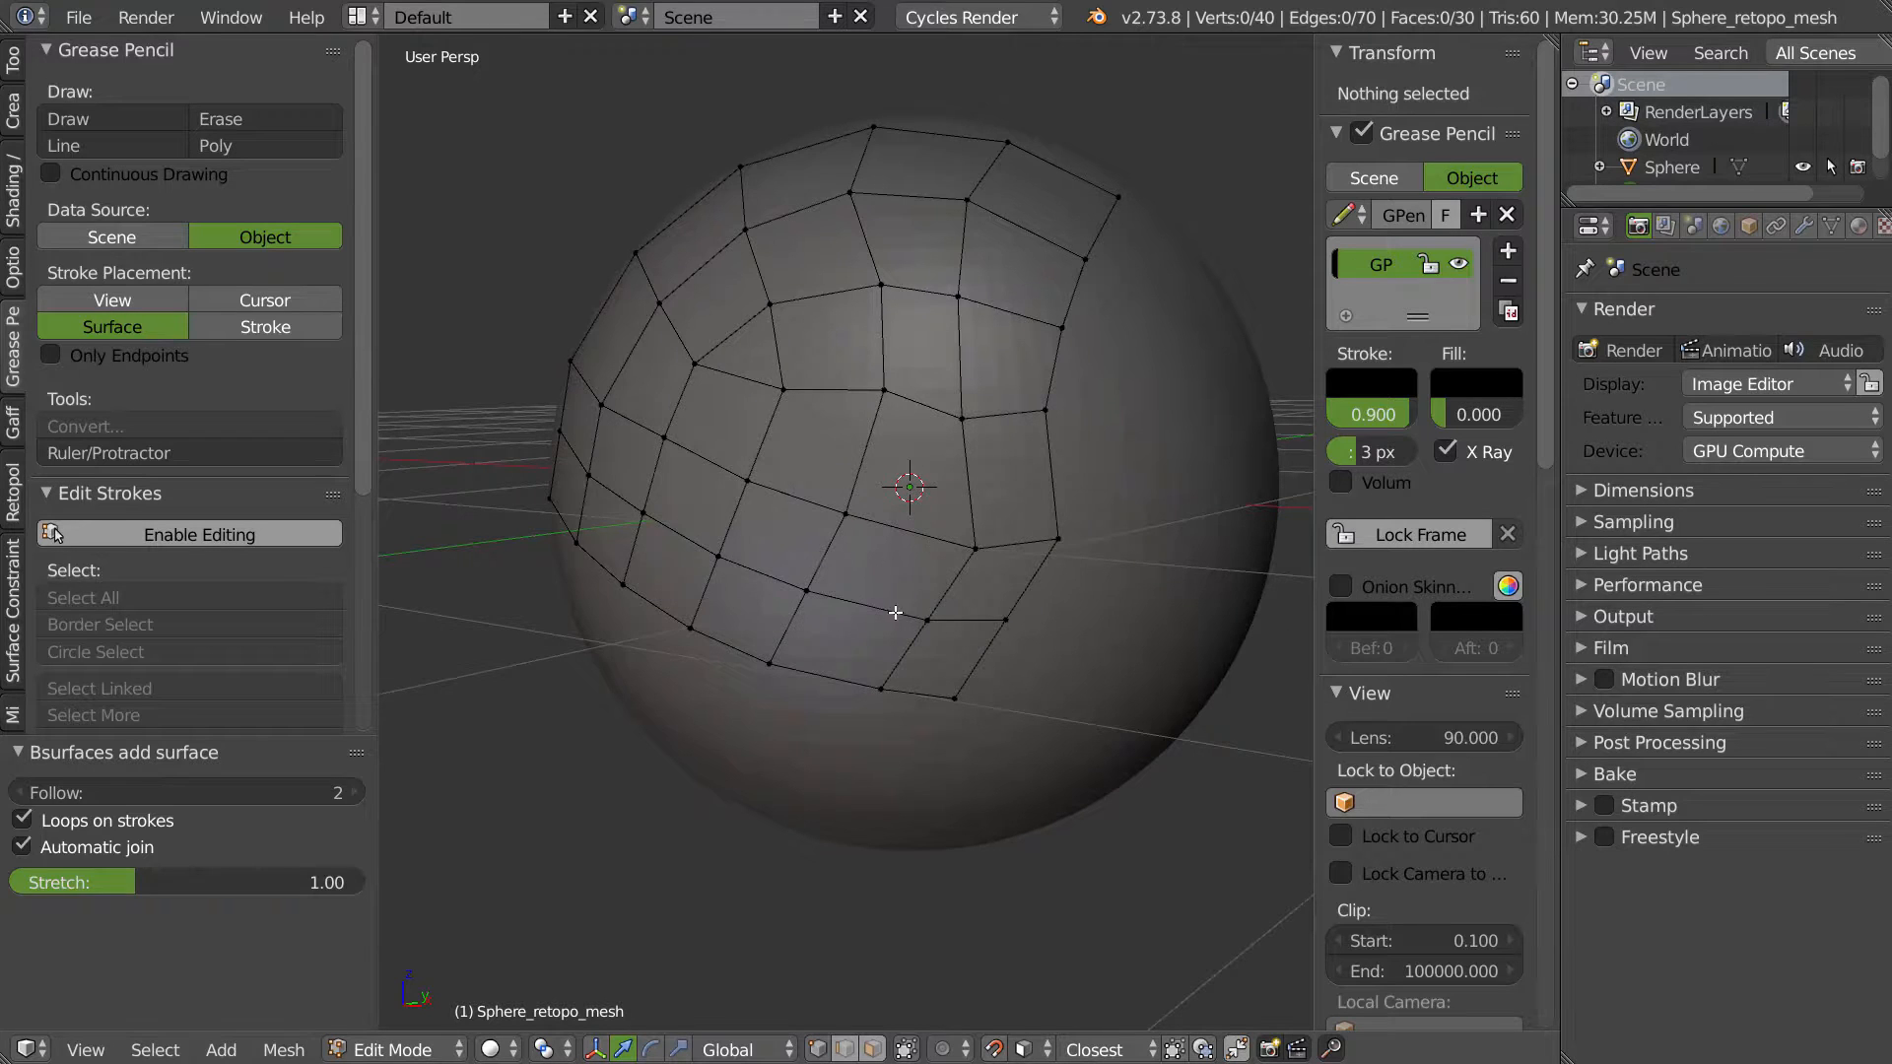
key(a)
click(927, 431)
key(shift+v)
click(915, 767)
key(shift+v)
click(972, 772)
Step: Move three vertices on the mesh's right border outward and hide both side regions of the 3D view
right_drag(1049, 412, 1097, 438)
right_drag(1065, 329, 1120, 346)
right_drag(1088, 260, 1122, 265)
middle_drag(1029, 420, 1065, 483)
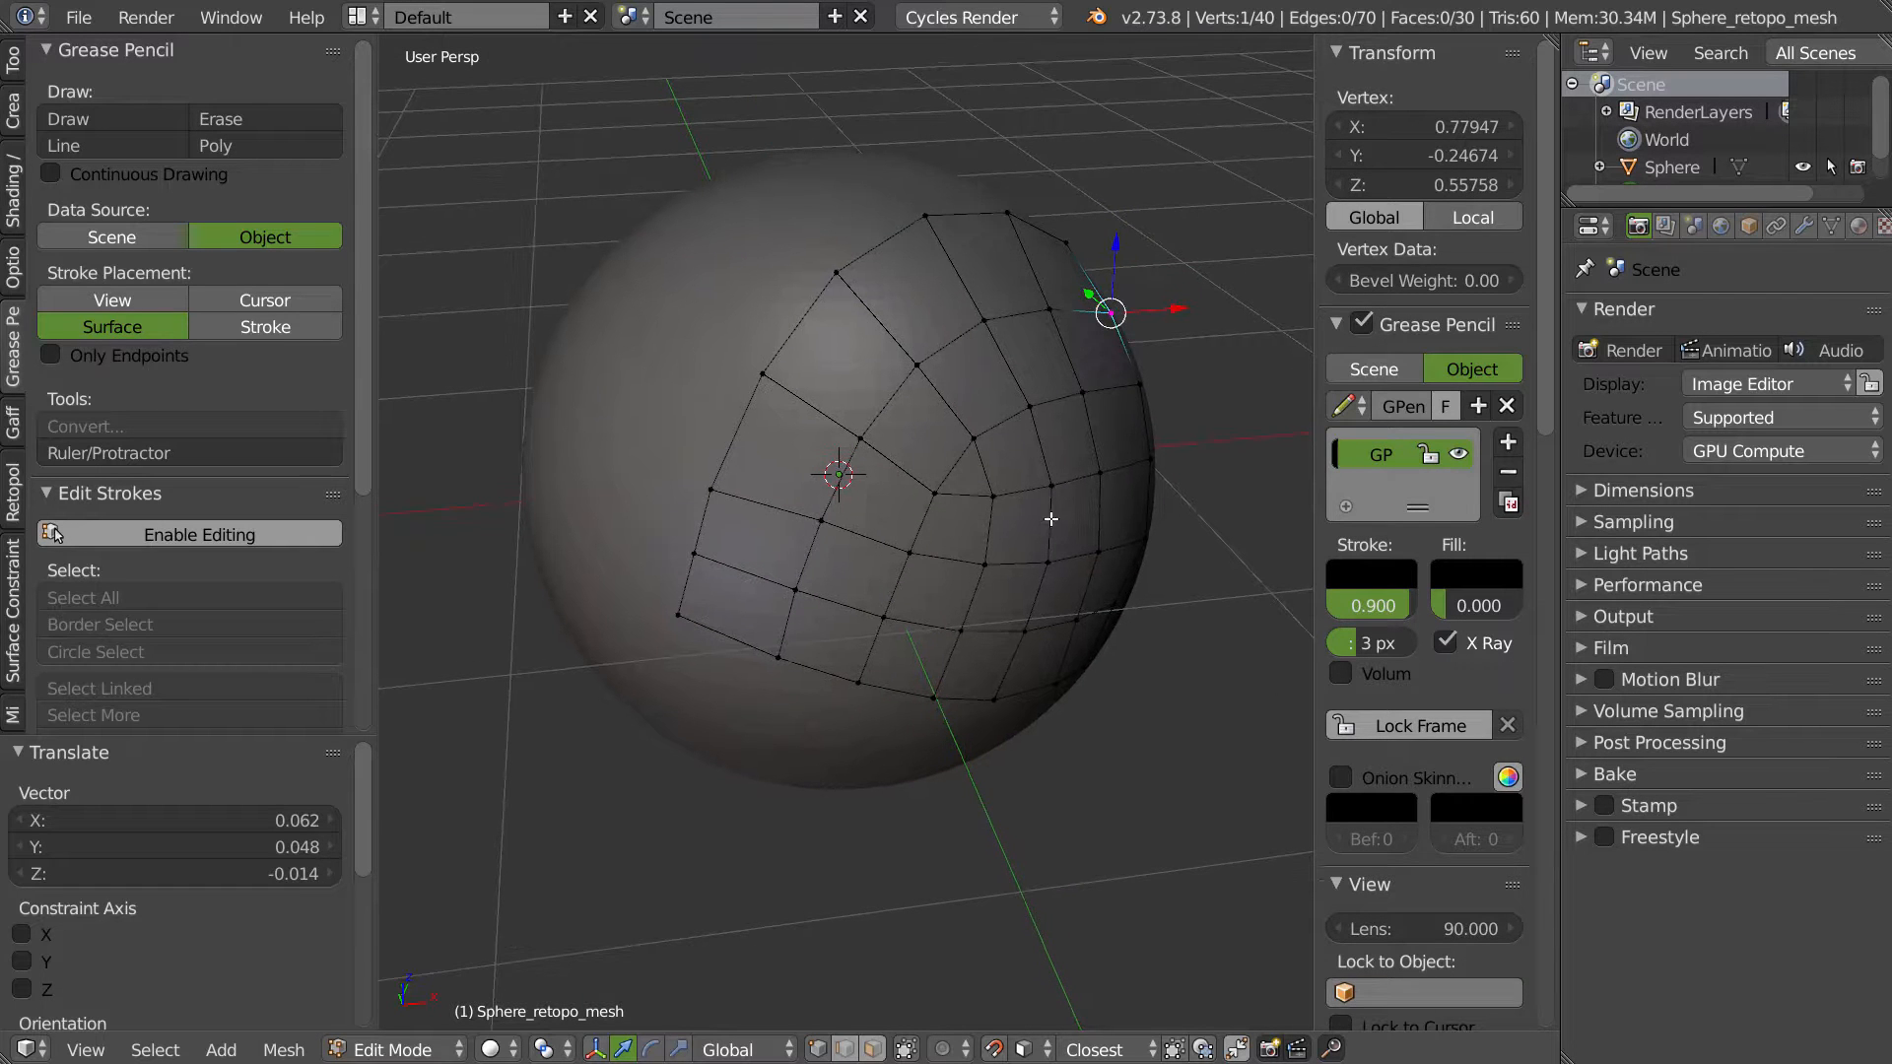
key(n)
key(t)
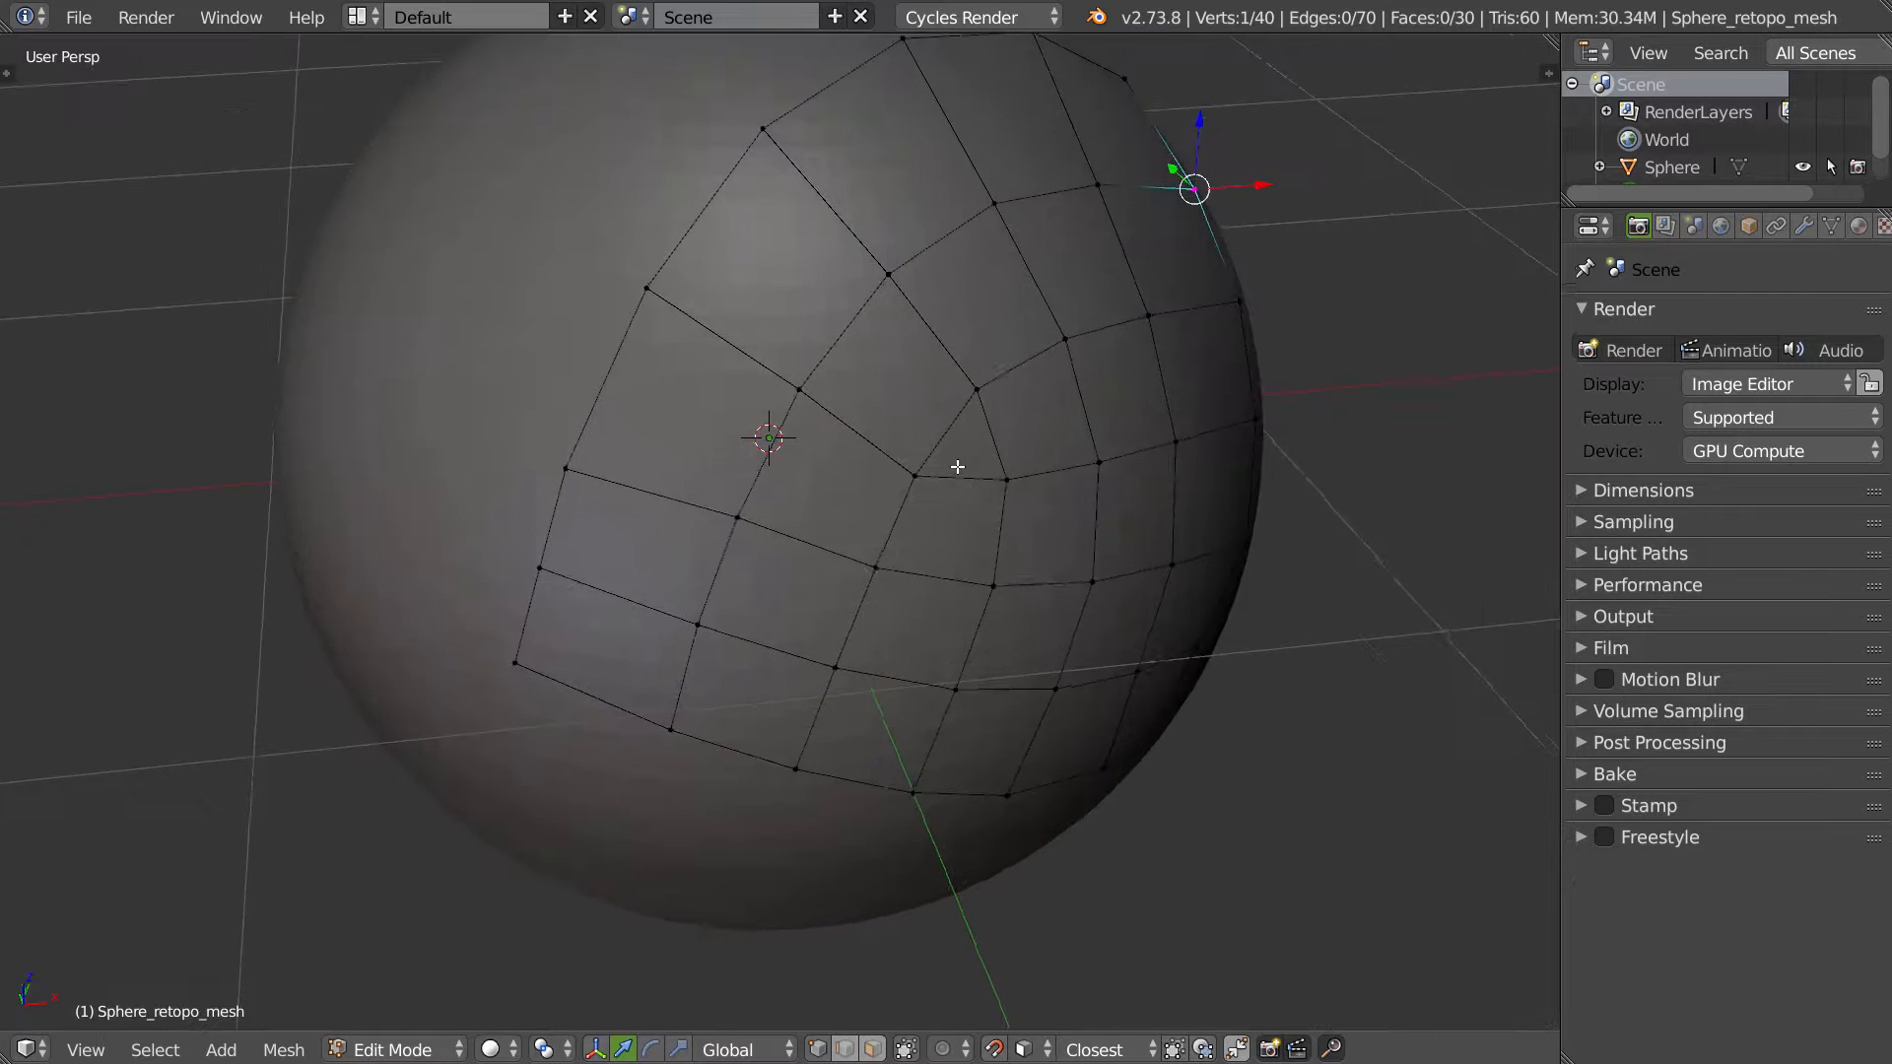
Step: Clear the add-on search in the user preferences and look through the add-ons of the Mesh category
key(ctrl+alt+u)
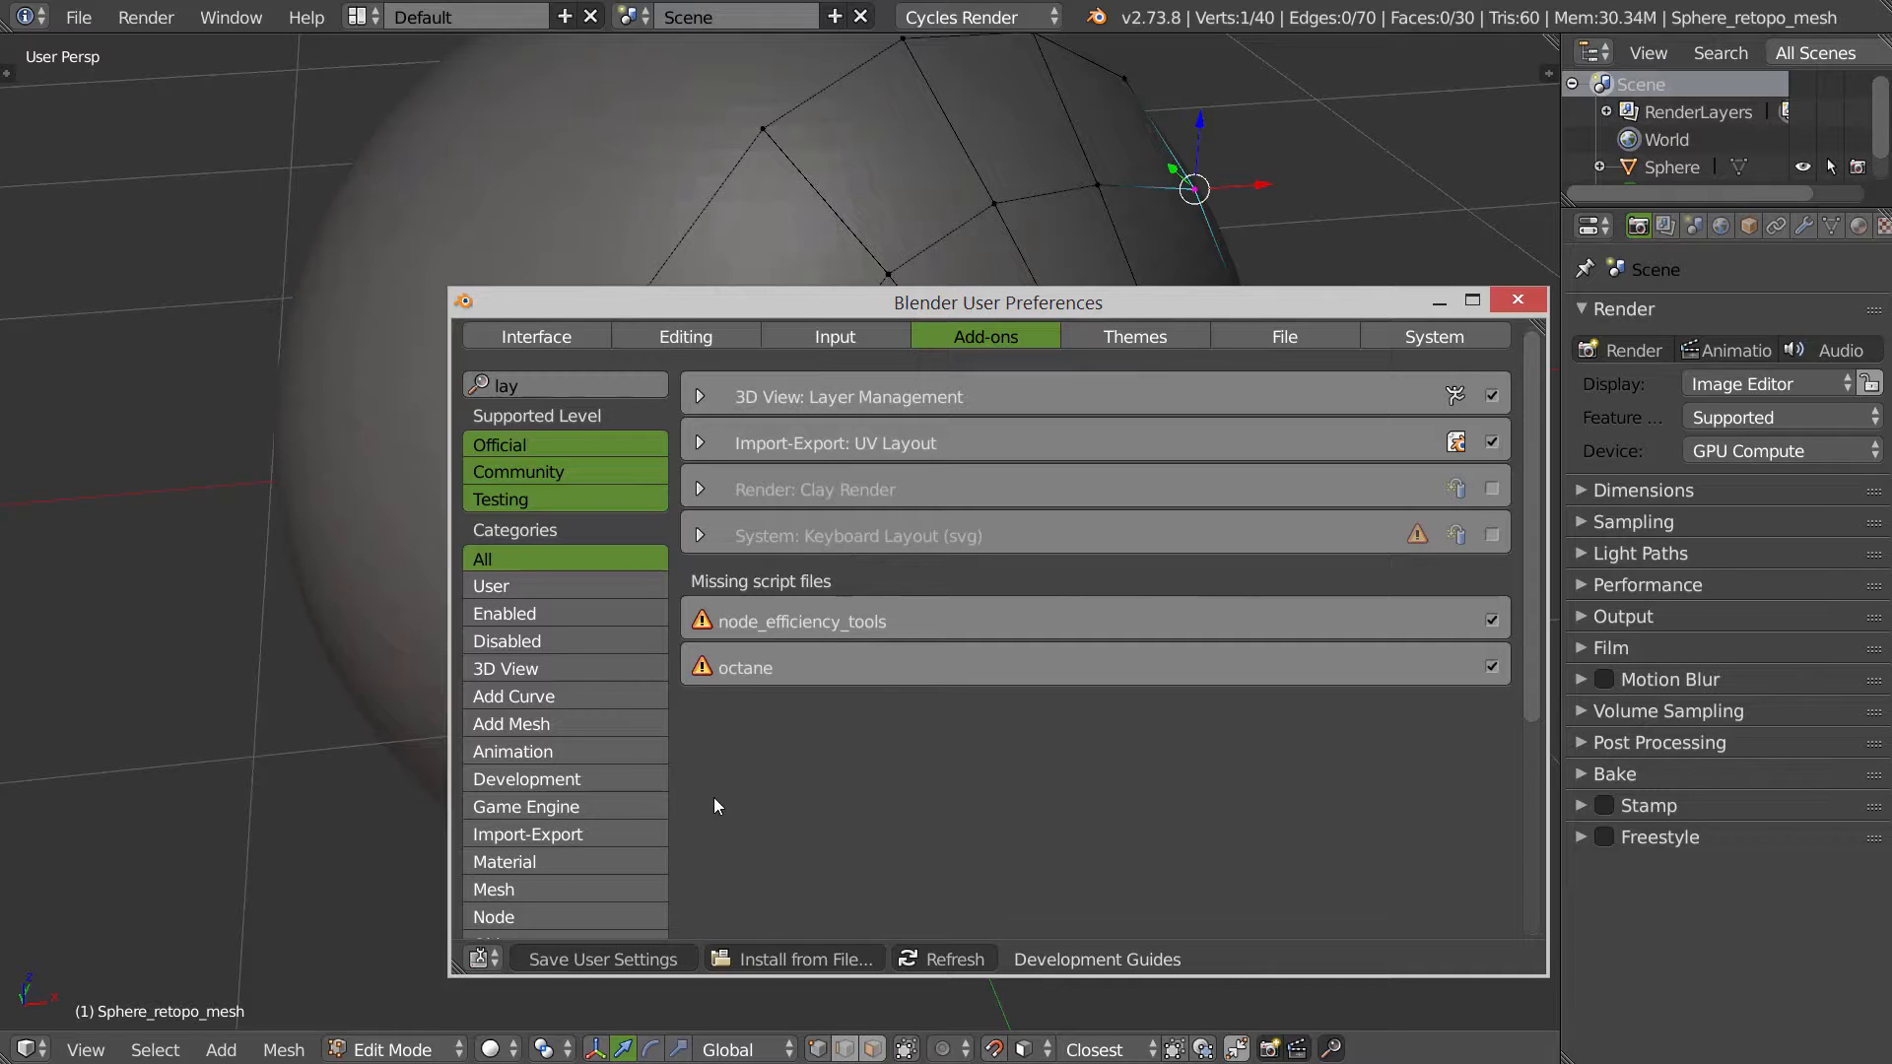
click(508, 892)
click(539, 384)
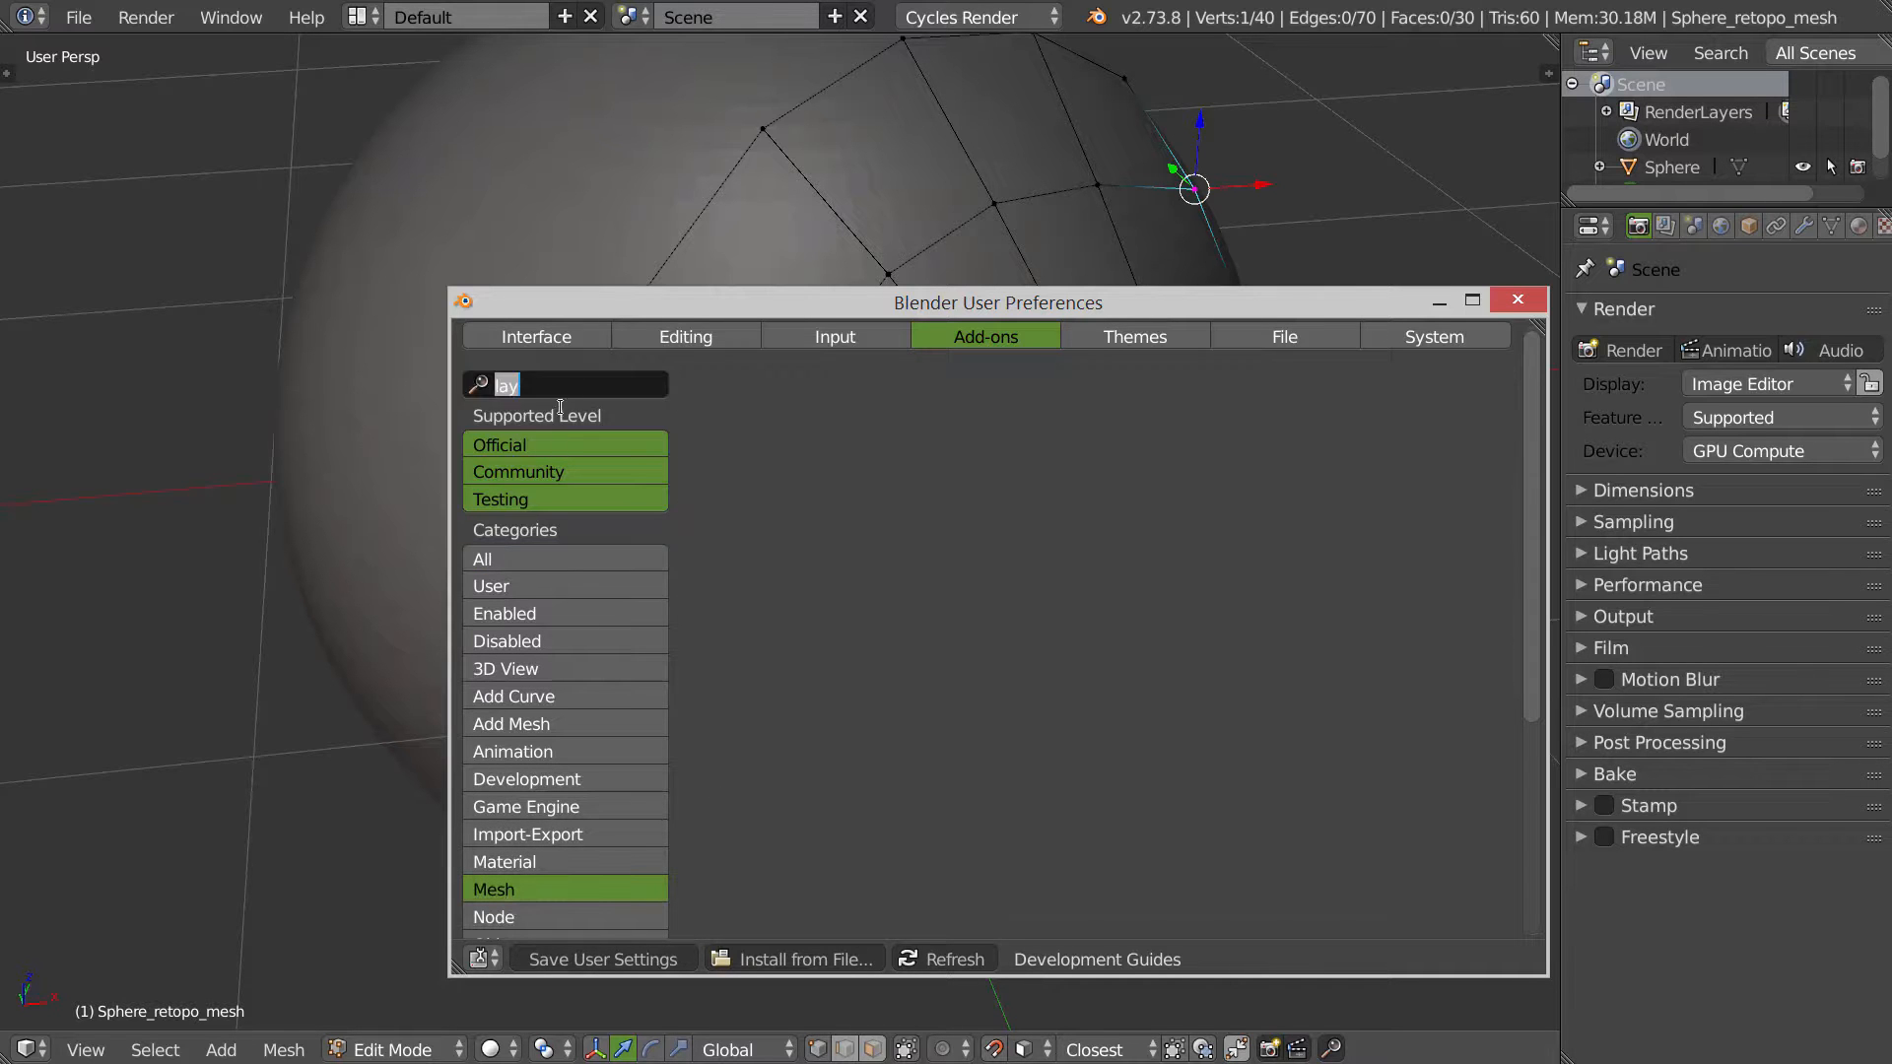
key(BackSpace)
click(1539, 413)
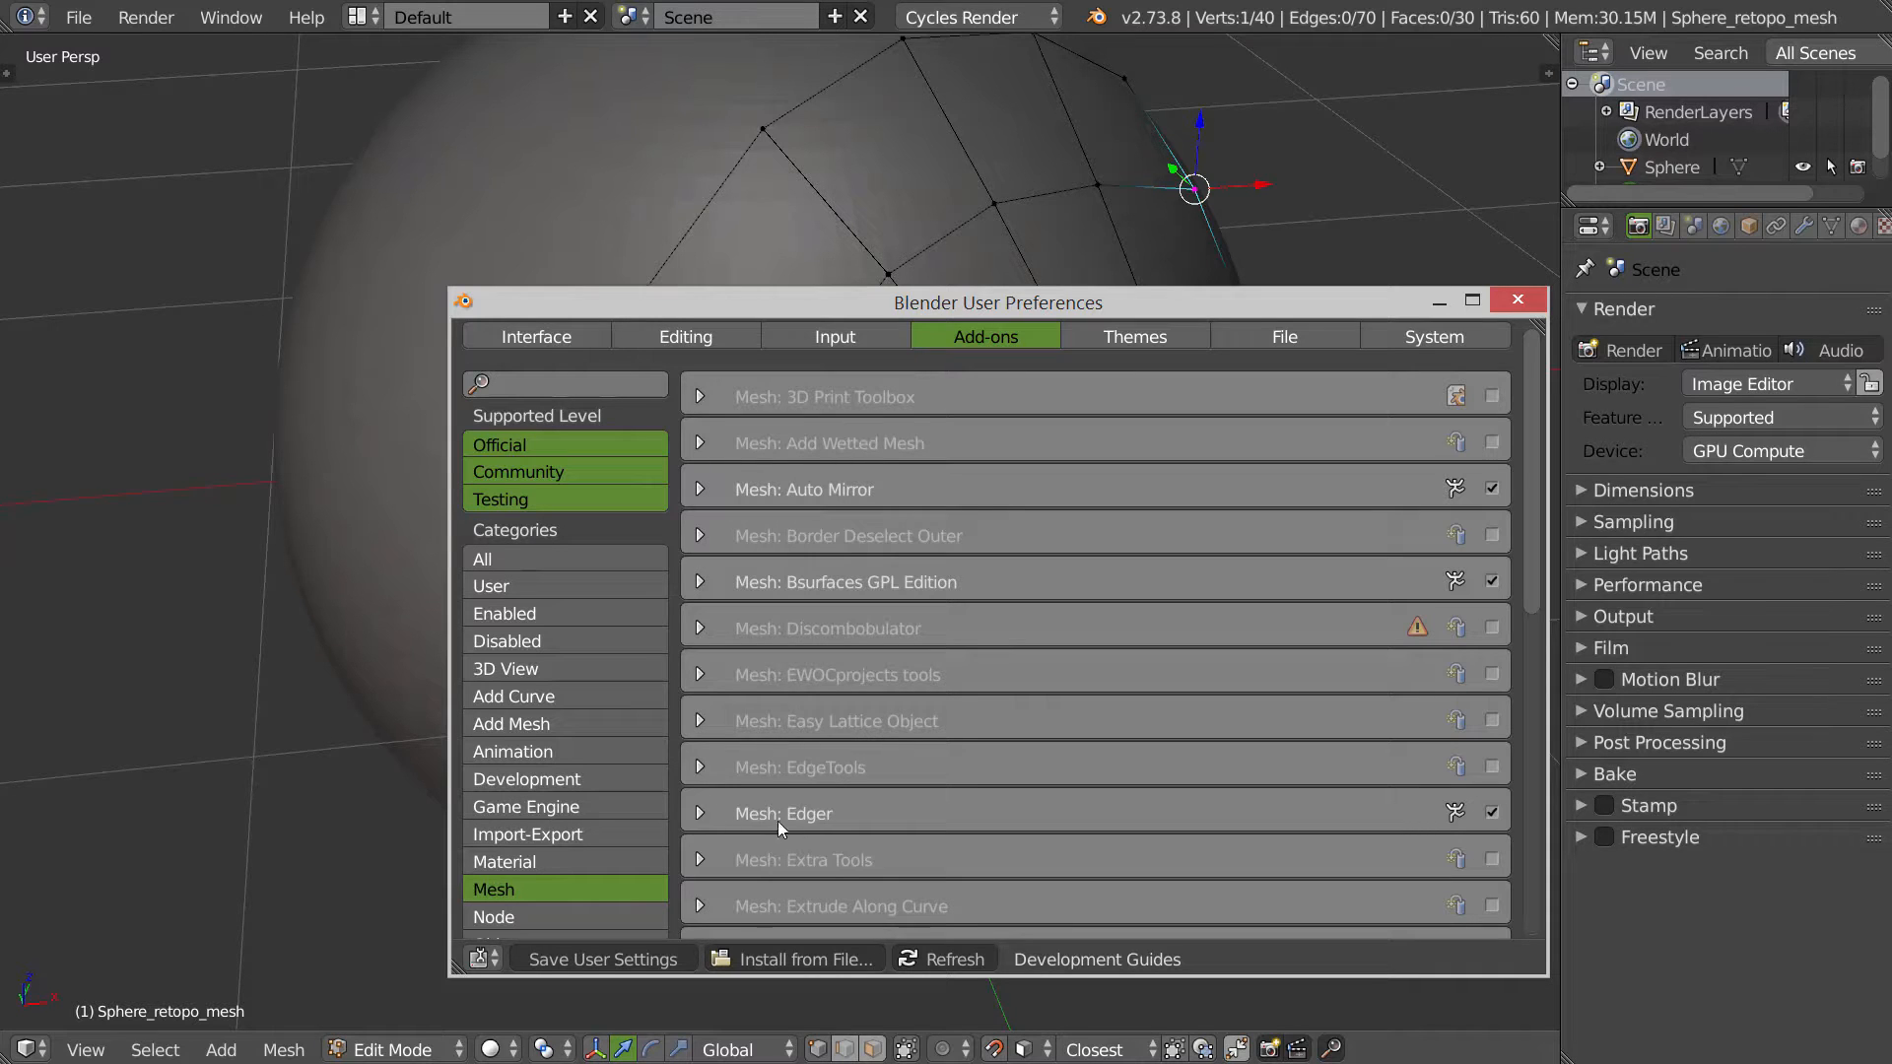
drag(1540, 518, 1549, 724)
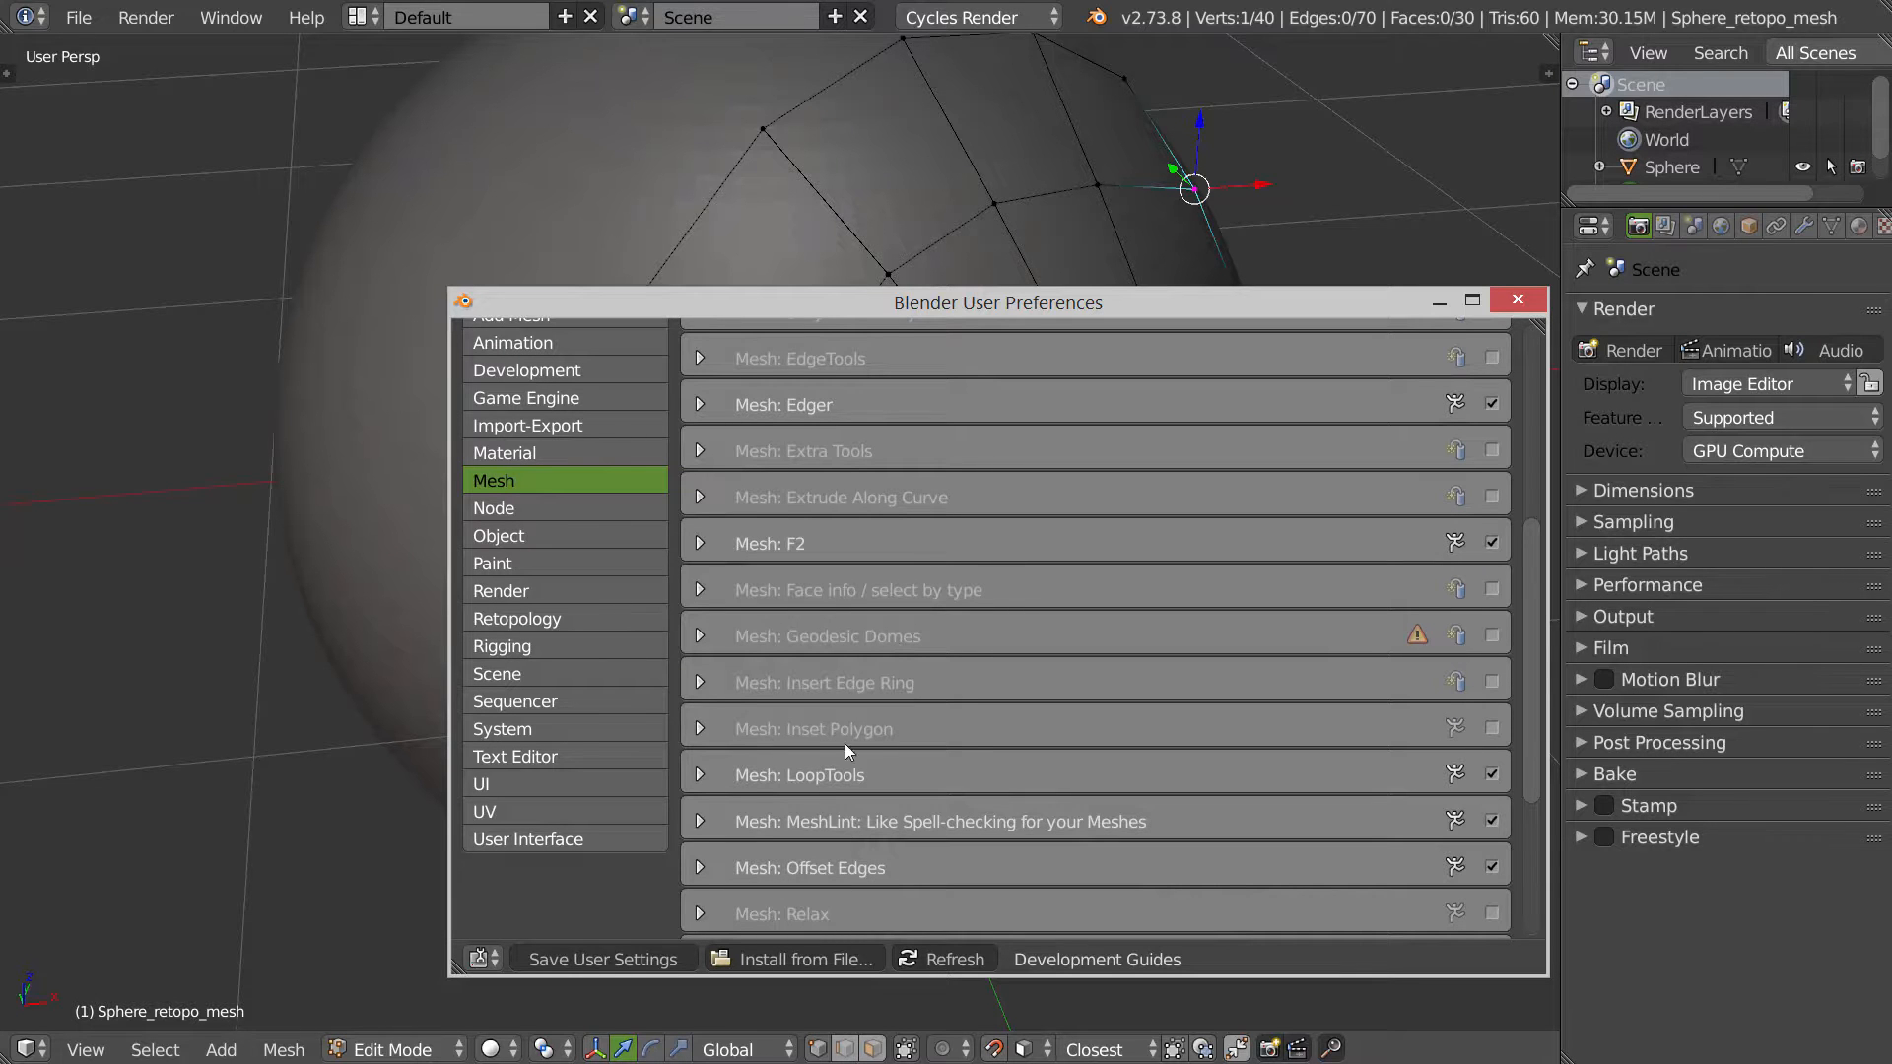
drag(1530, 722, 1533, 887)
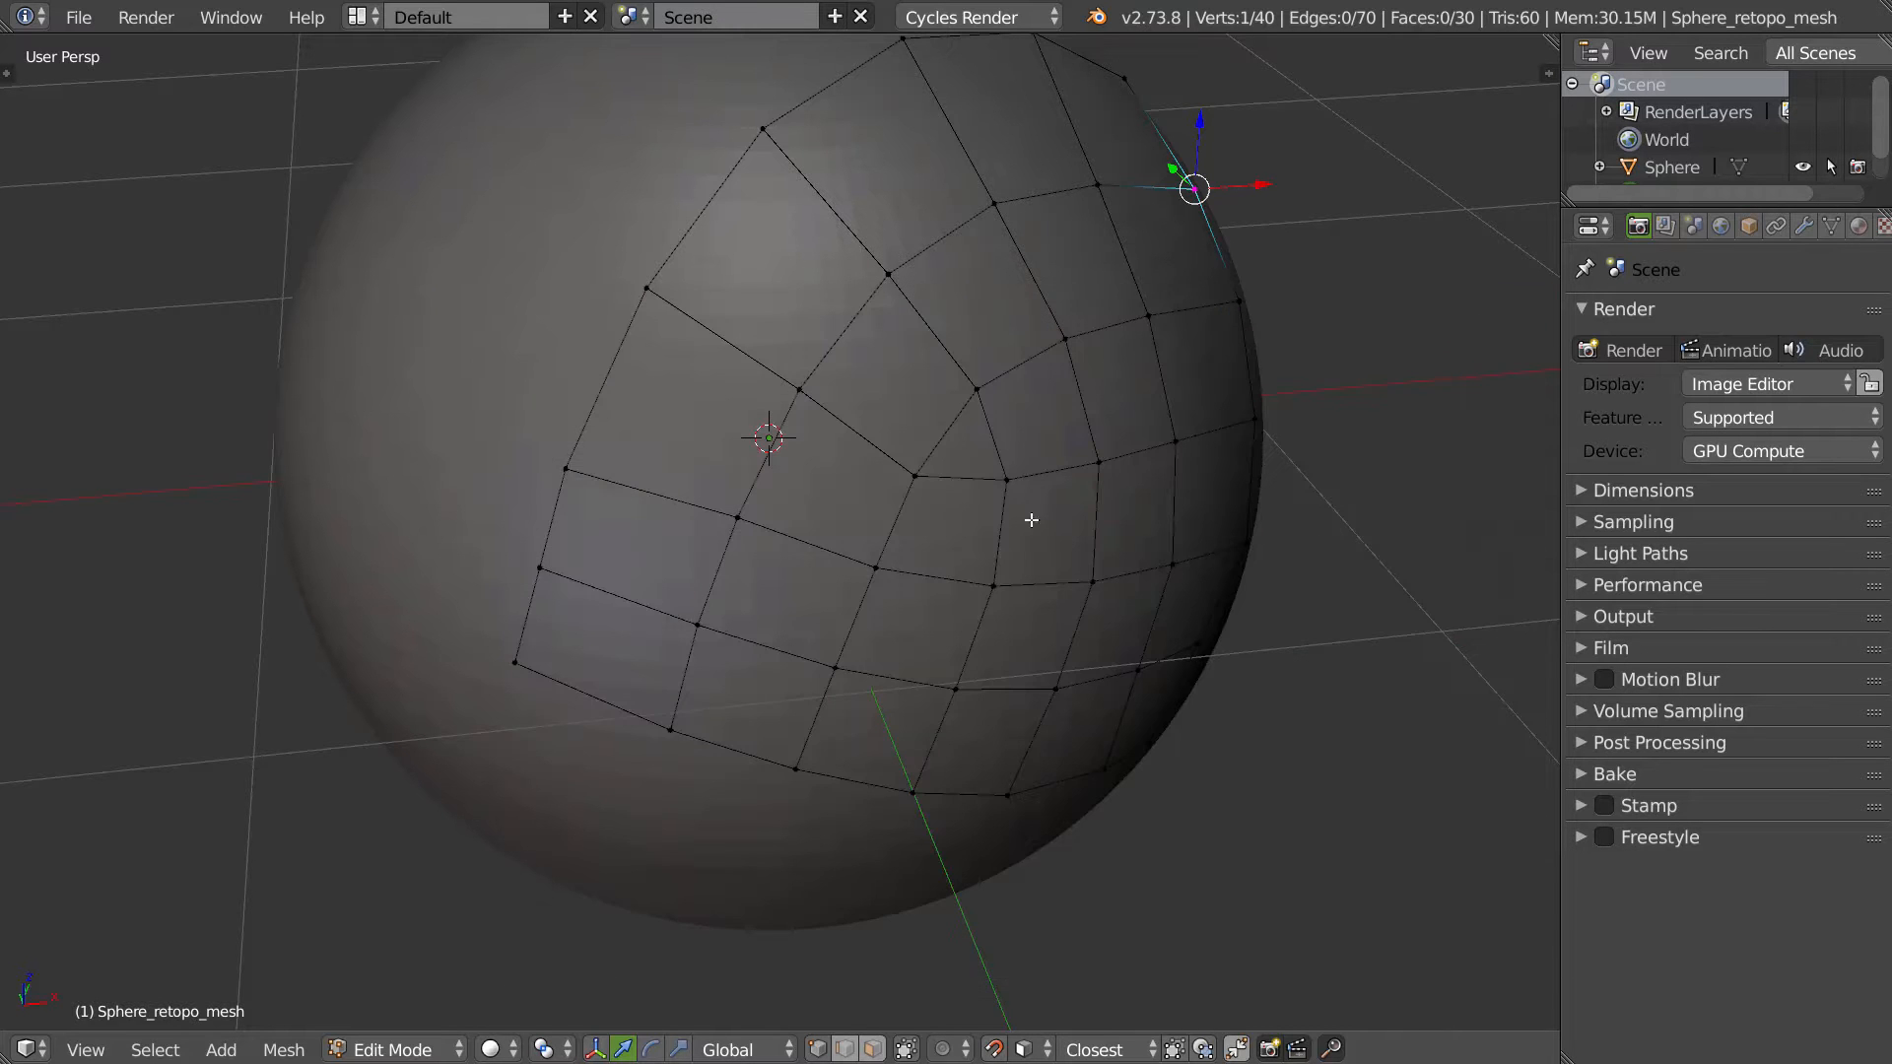
Step: Switch to the file explorer and open the scripts/addons folder inside Blender's 2.73 folder
middle_drag(946, 497, 962, 553)
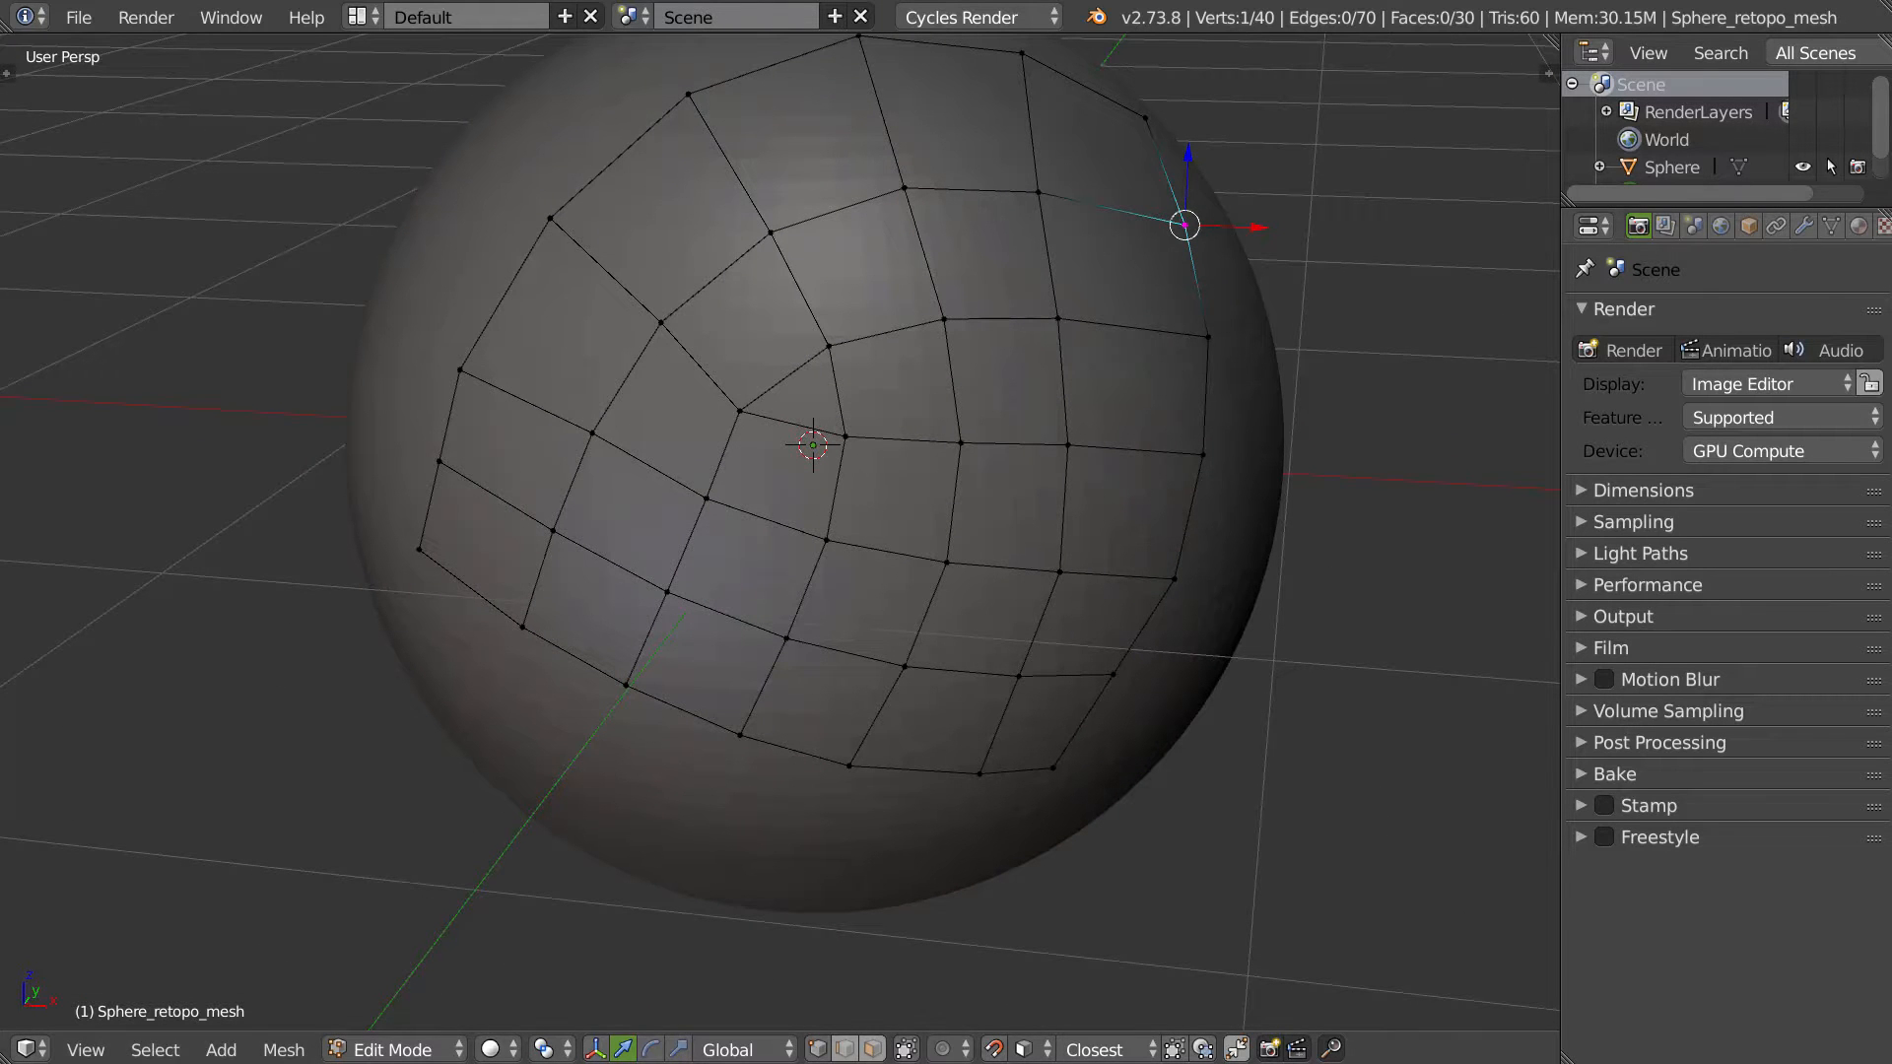
key(alt+Tab)
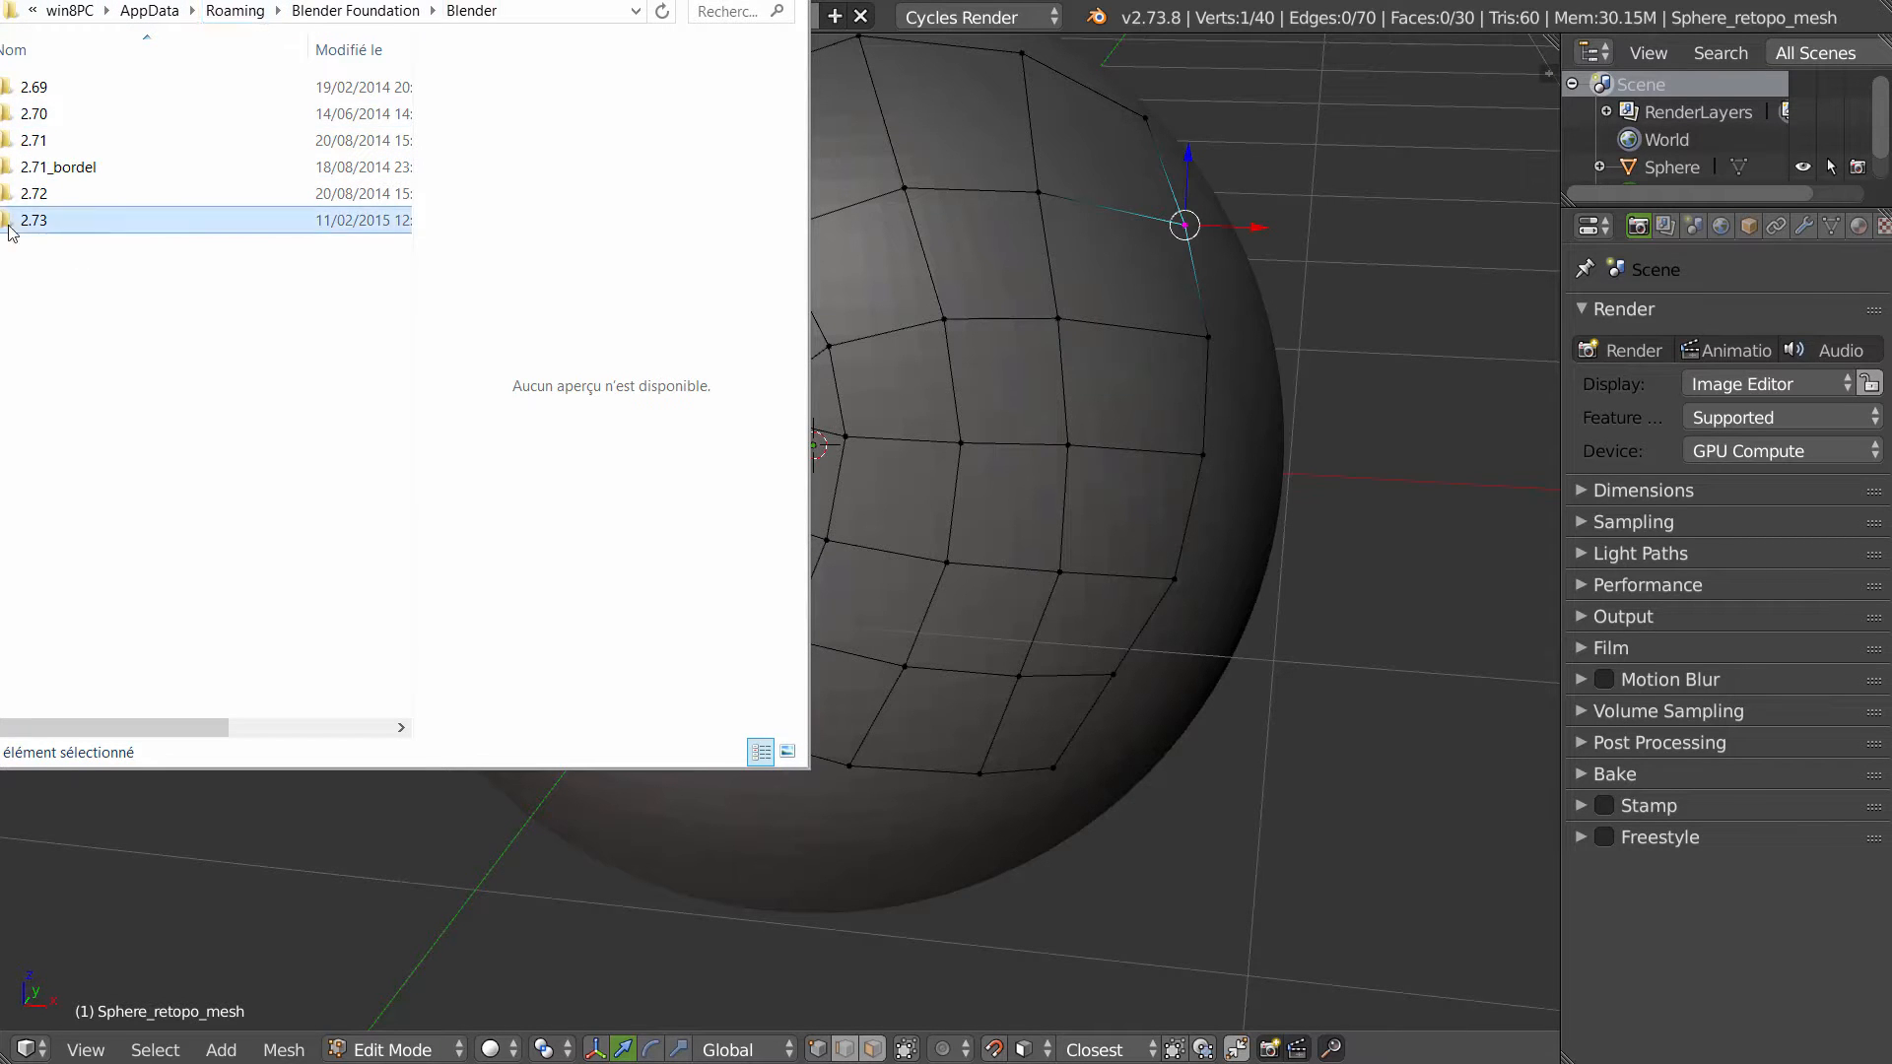
double_click(46, 226)
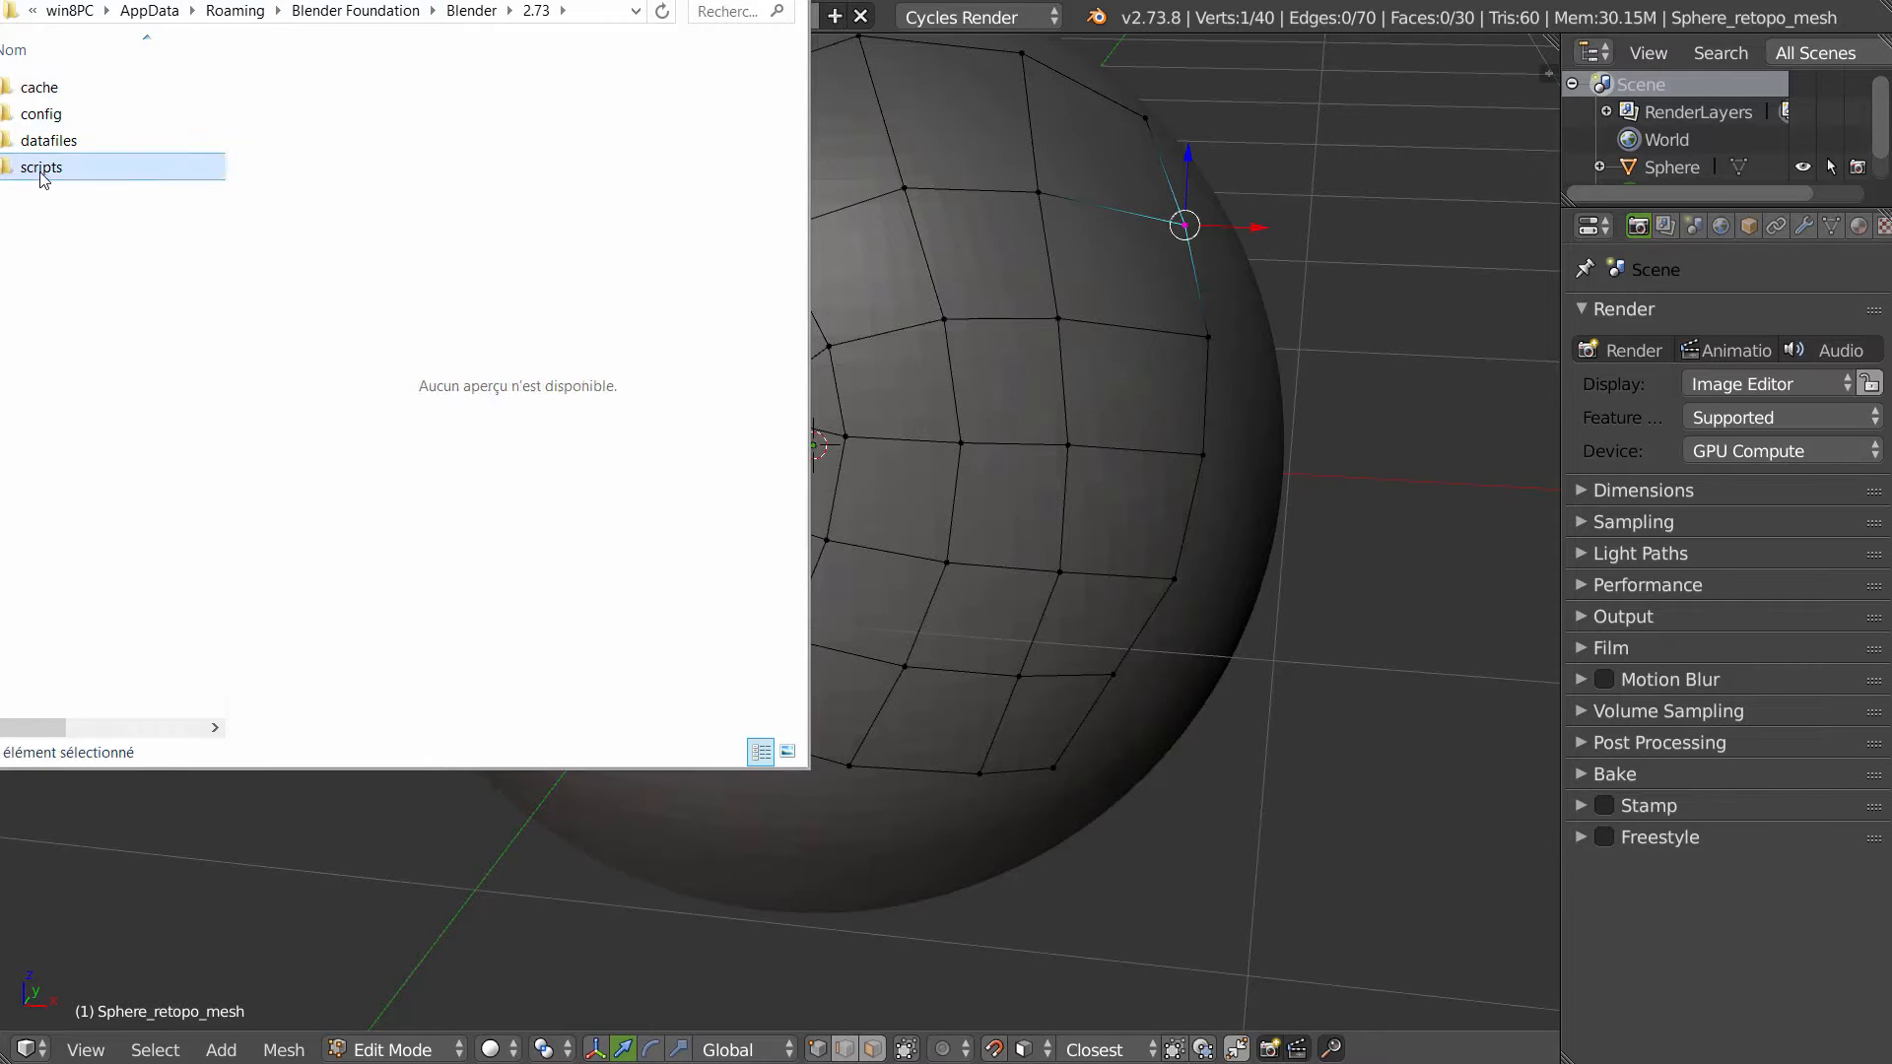
double_click(42, 168)
double_click(47, 88)
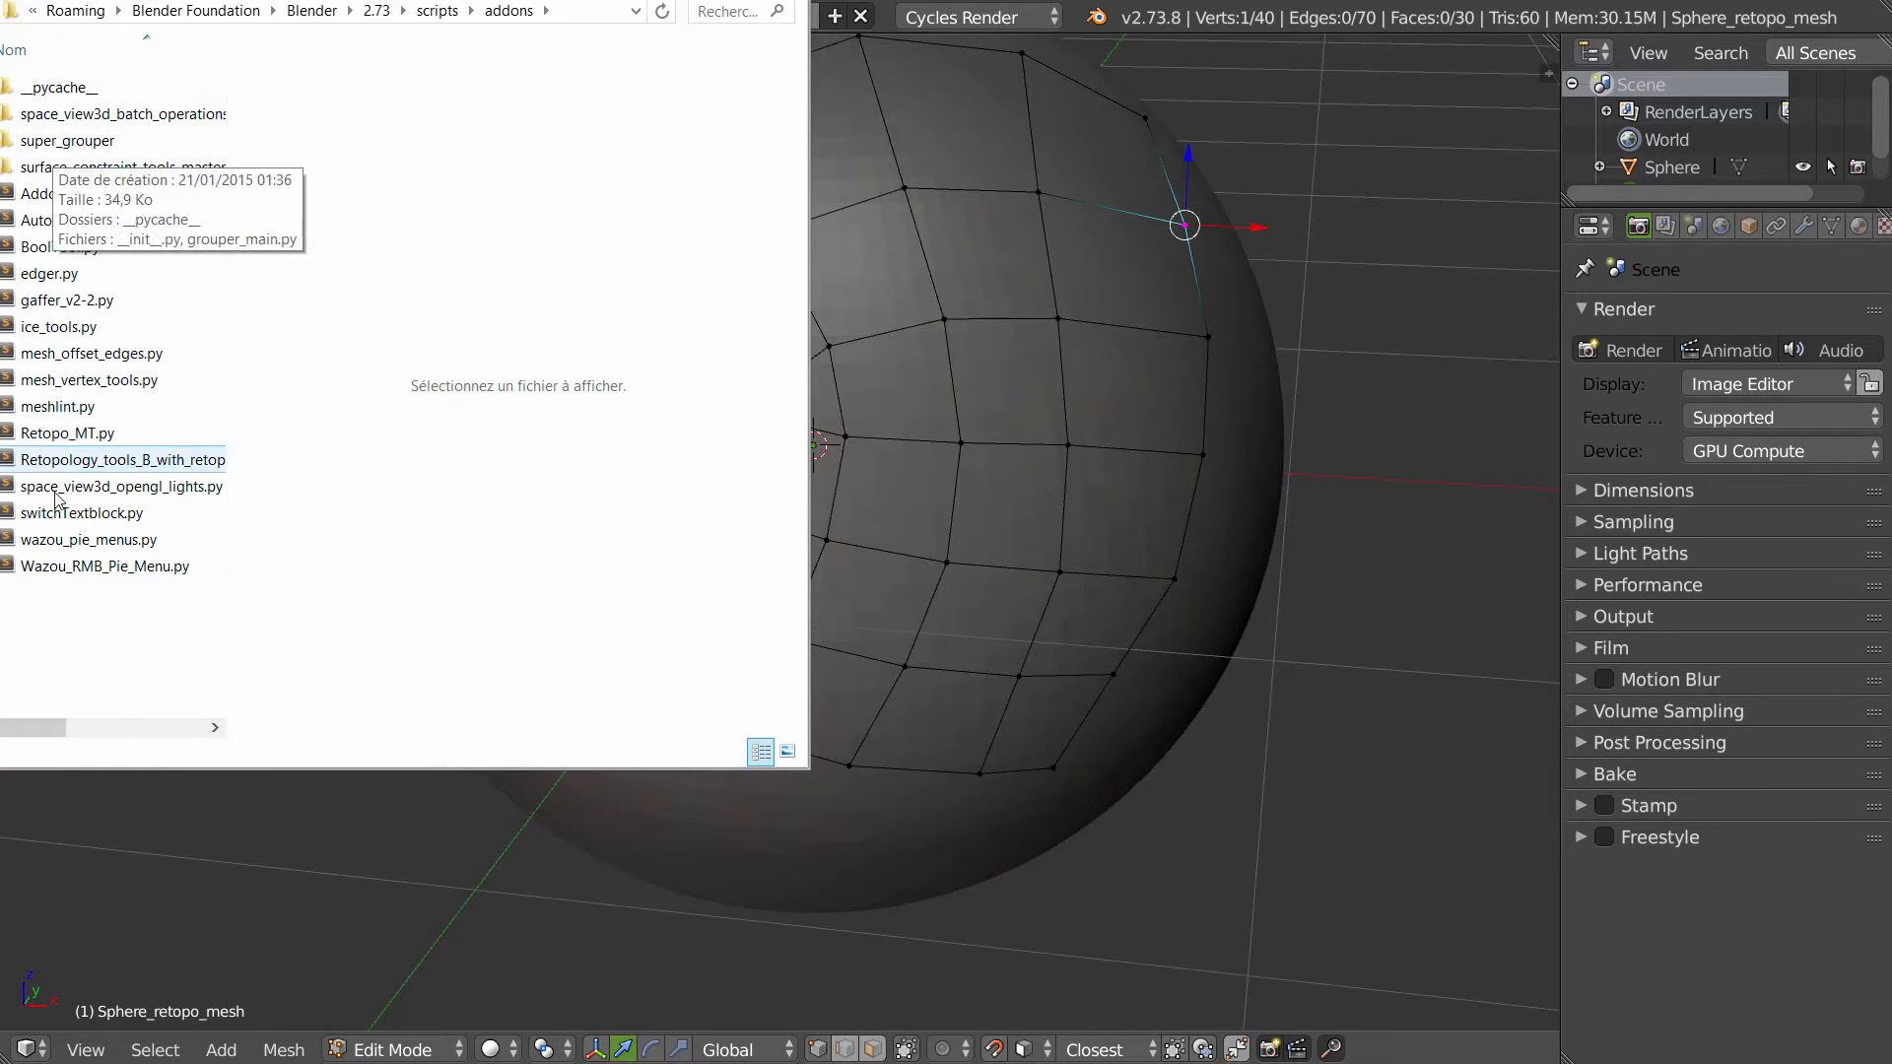